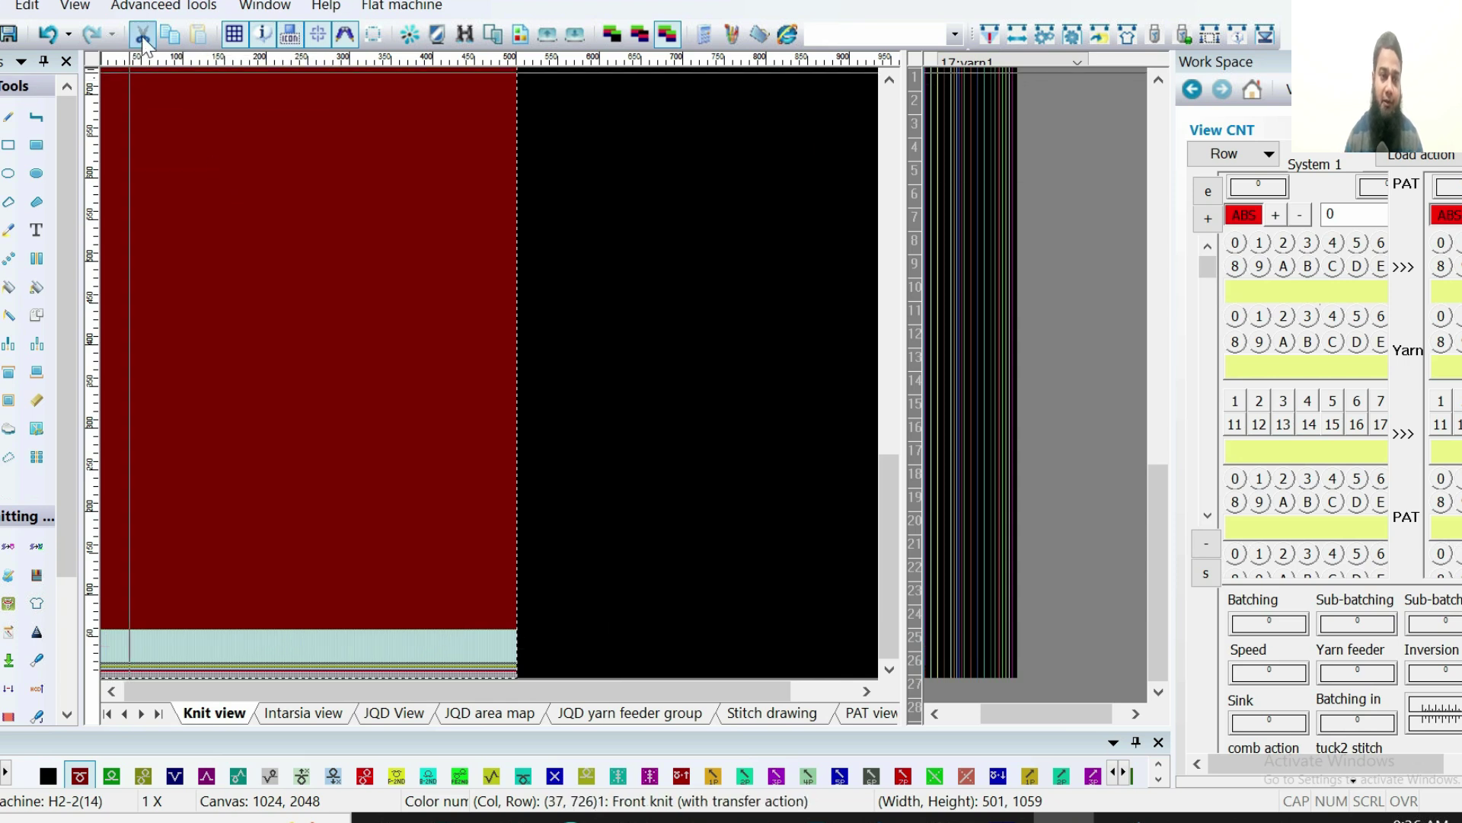
# Cut the whole selected knit pattern out of the Knit view
pyautogui.click(147, 37)
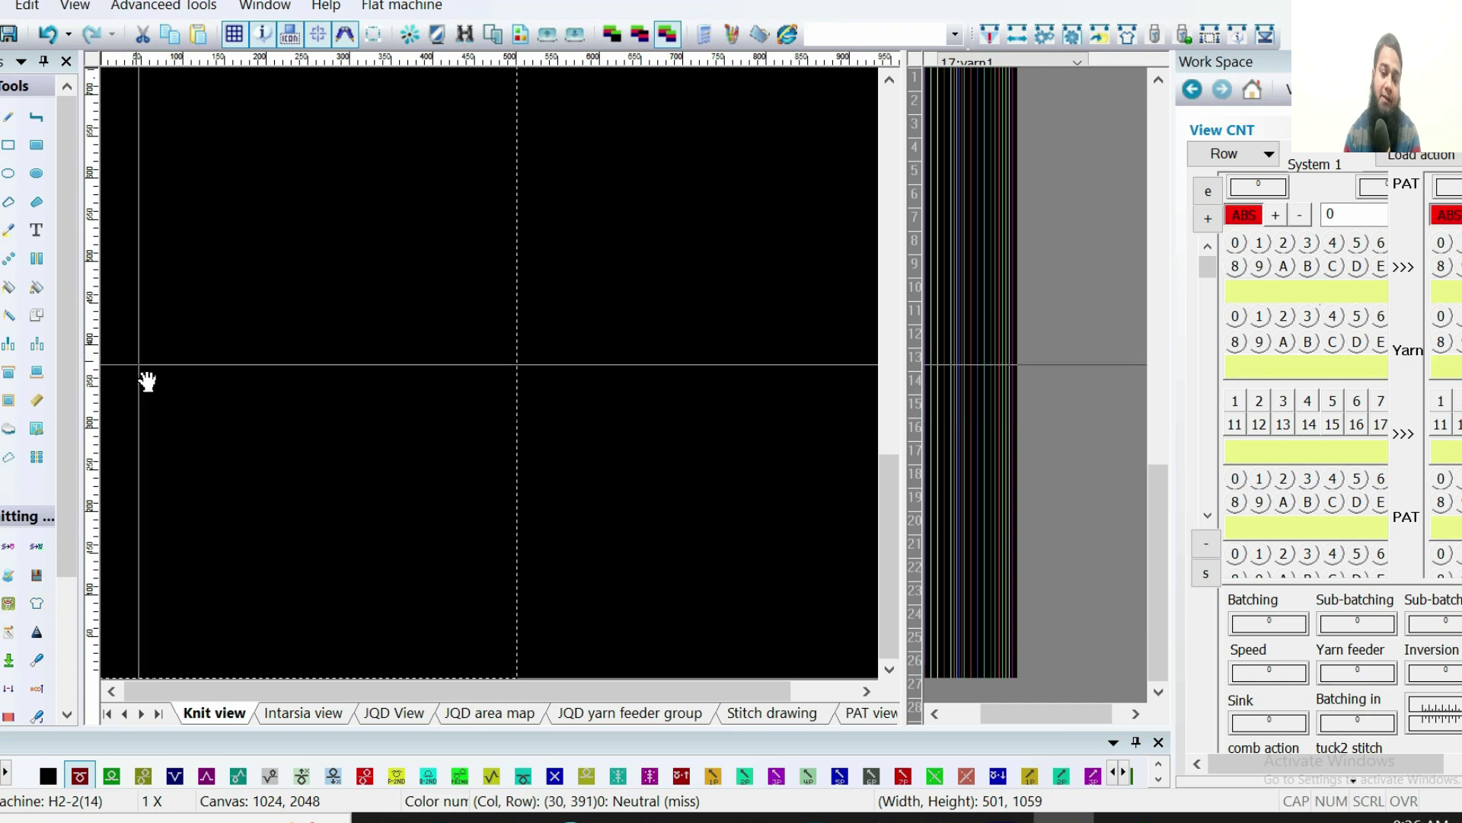
pyautogui.scroll(2, 124, 674)
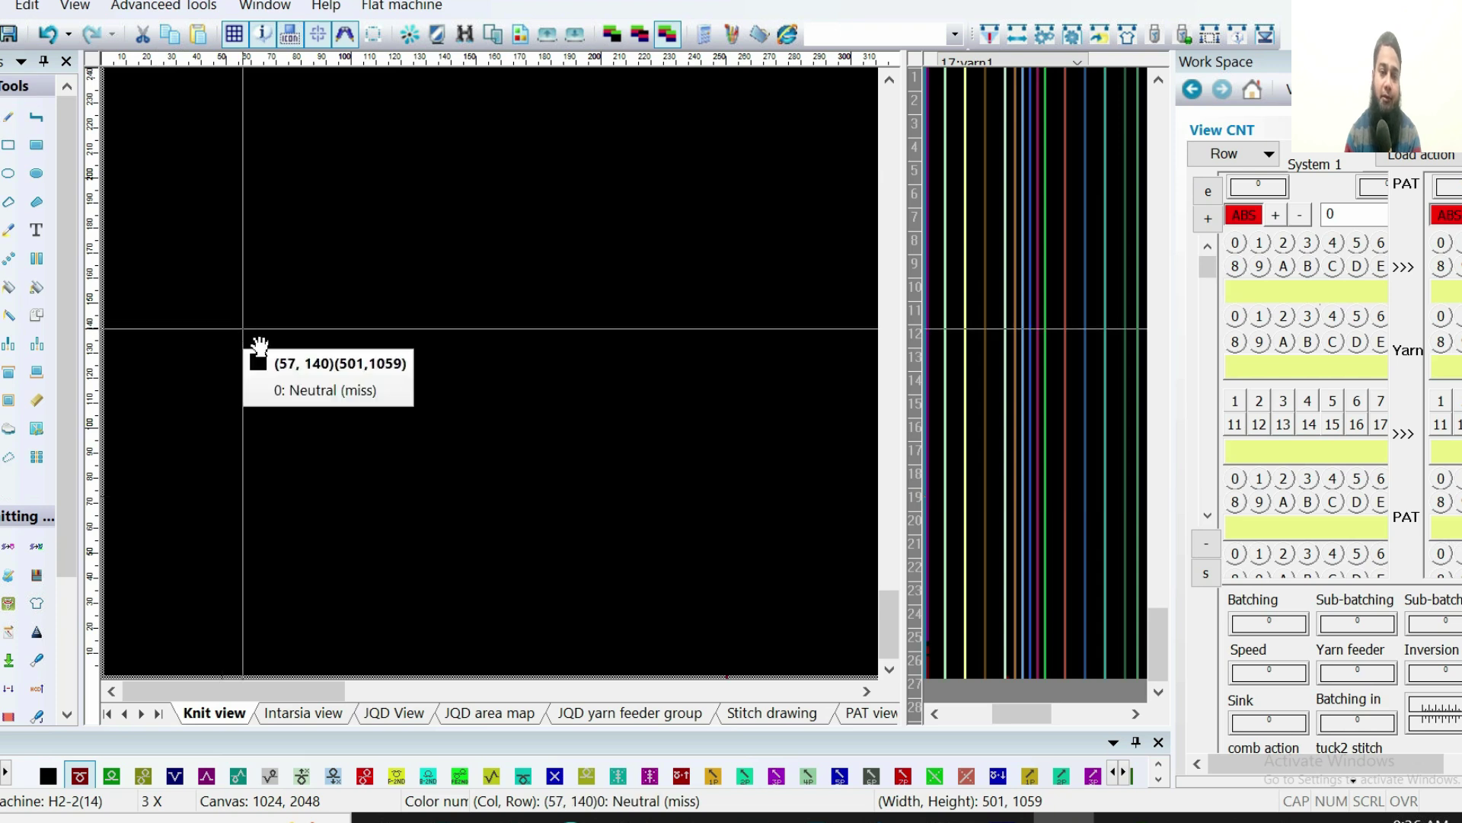
pyautogui.rightClick(258, 396)
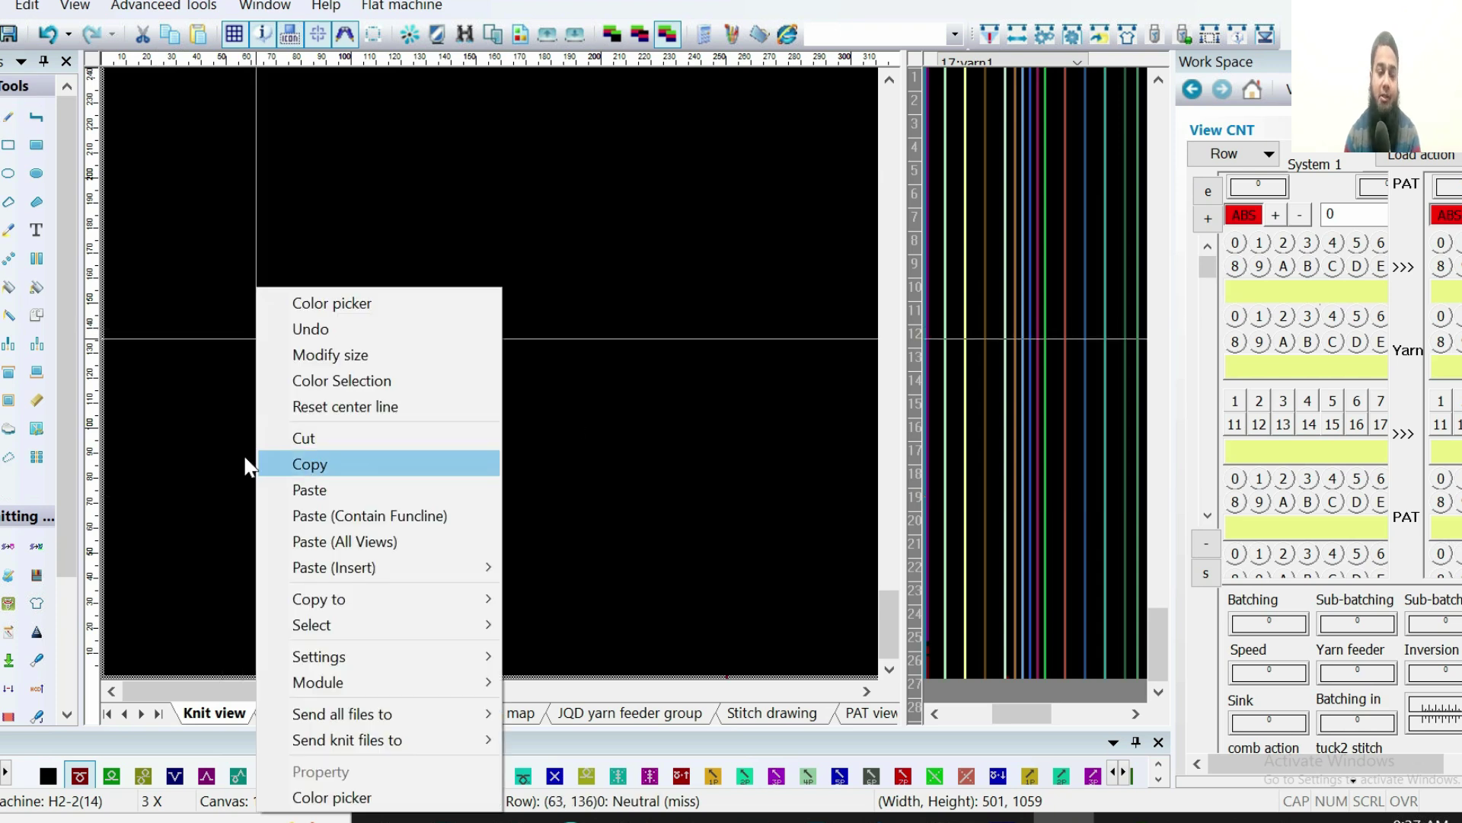
pyautogui.click(160, 433)
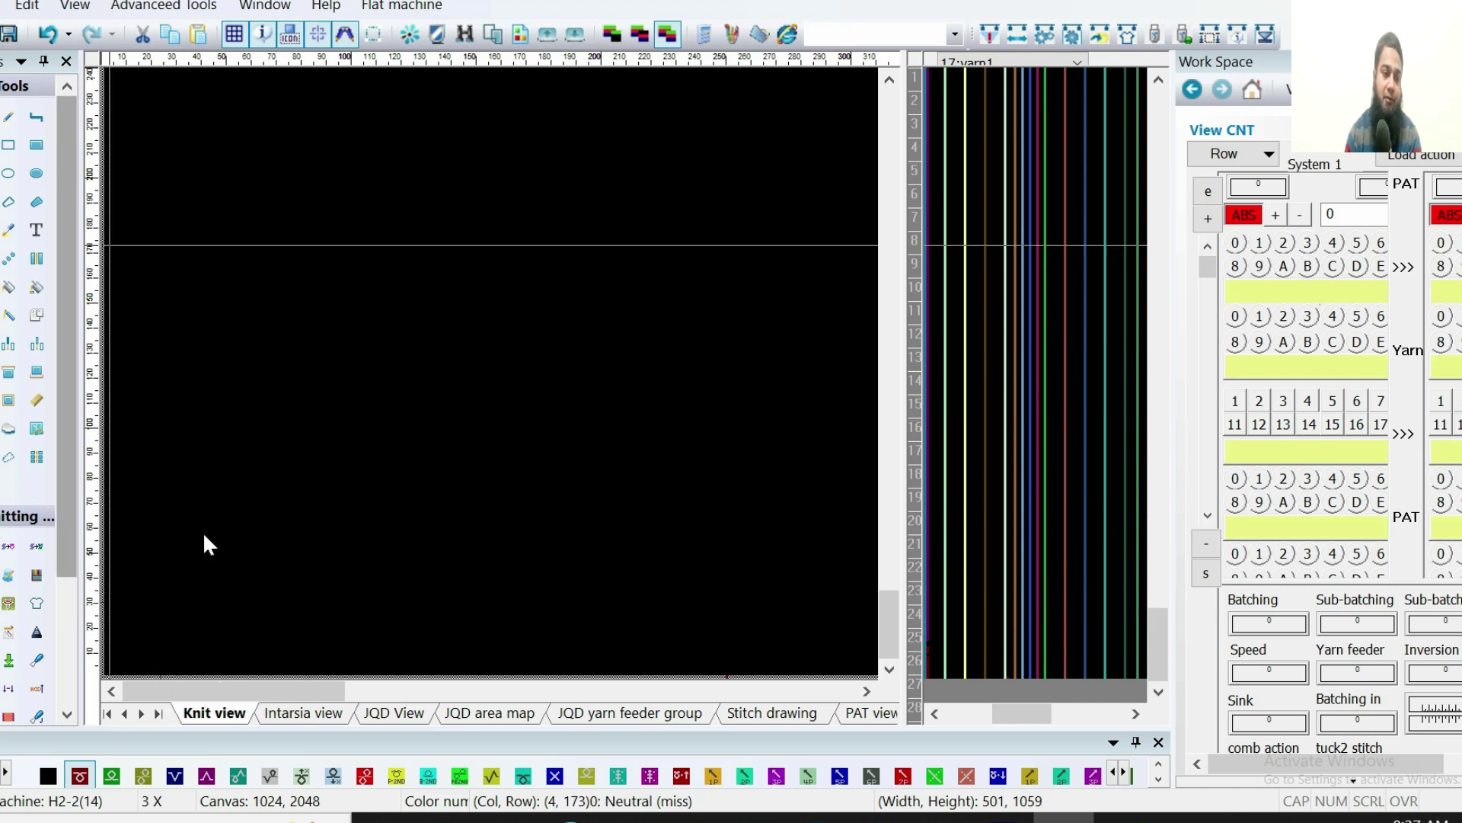
pyautogui.scroll(2, 204, 563)
pyautogui.rightClick(239, 344)
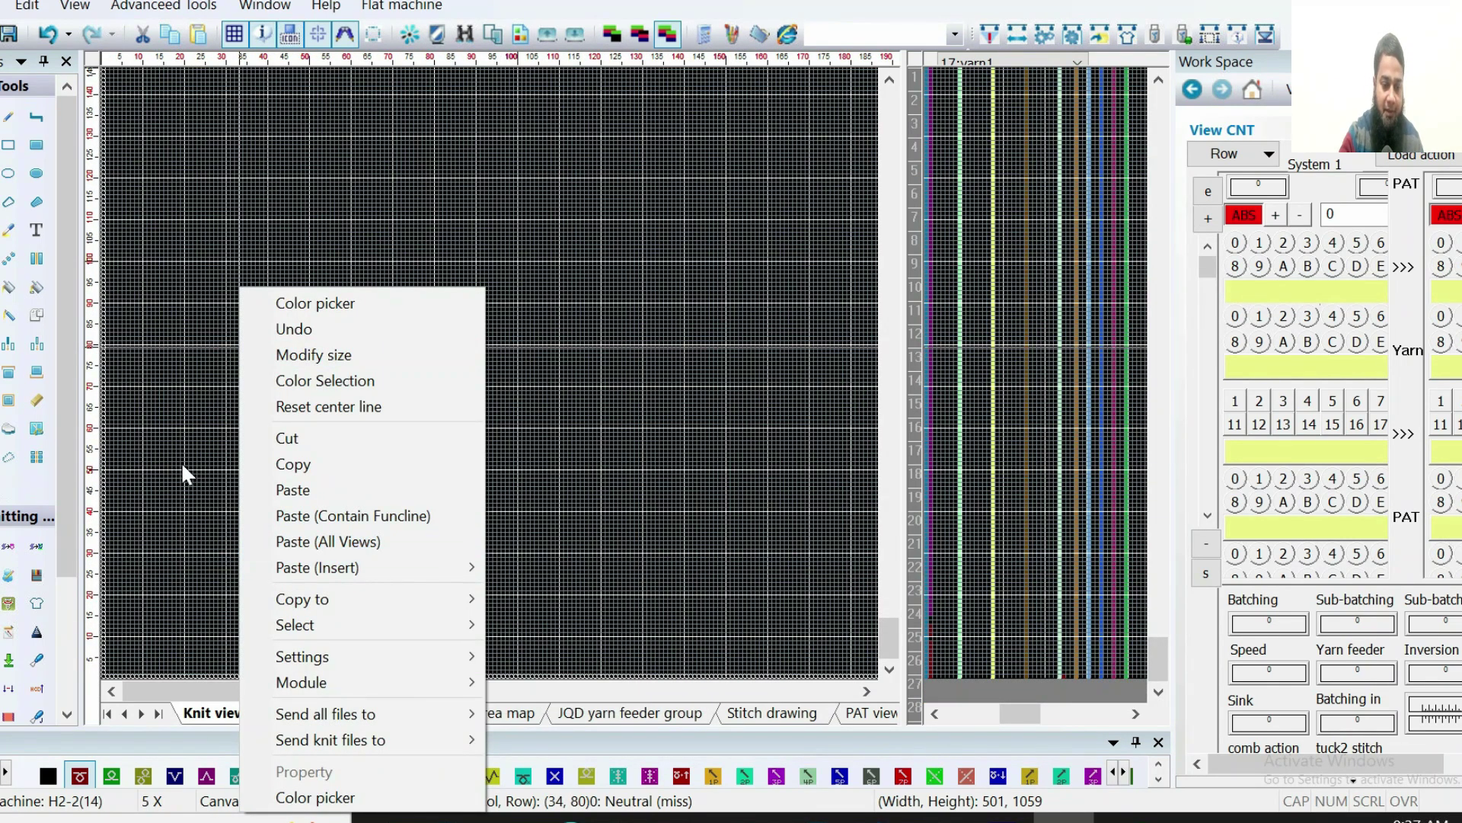
pyautogui.moveTo(344, 664)
pyautogui.moveTo(342, 625)
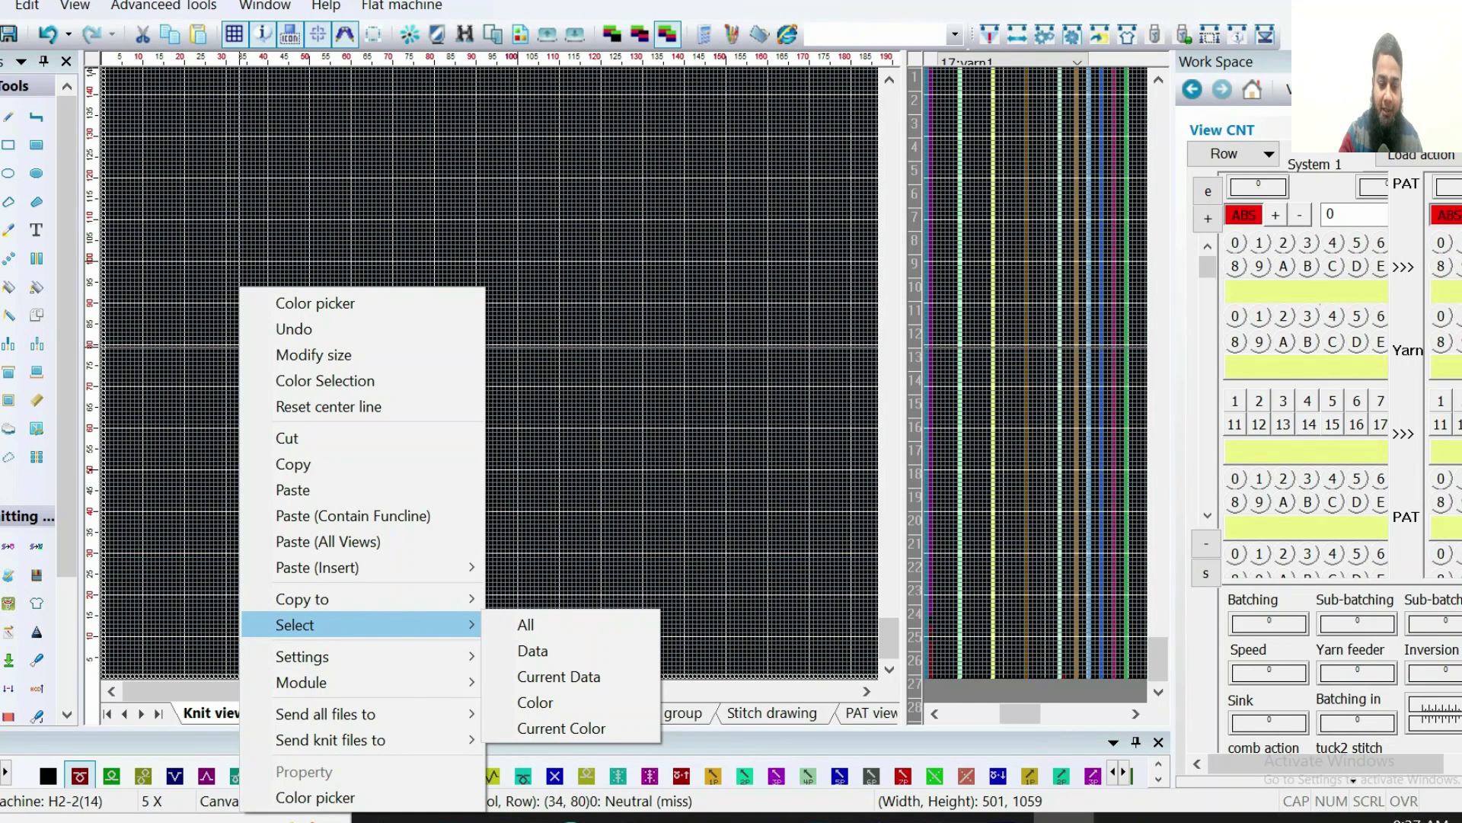
pyautogui.press('Escape')
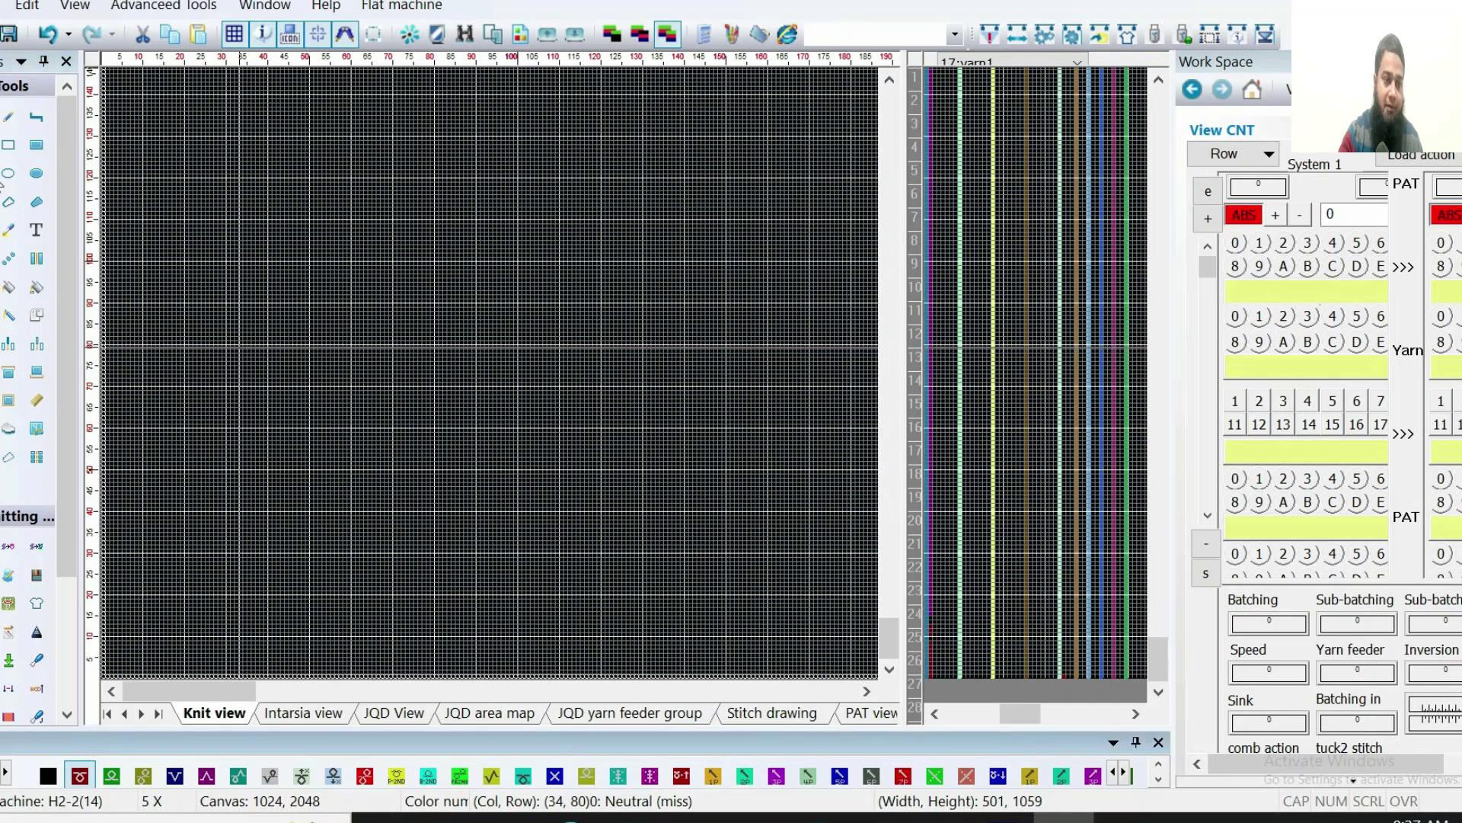
# Draw a single front knit (with transfer action) stitch at column 17, row 5, and select by color
pyautogui.click(11, 118)
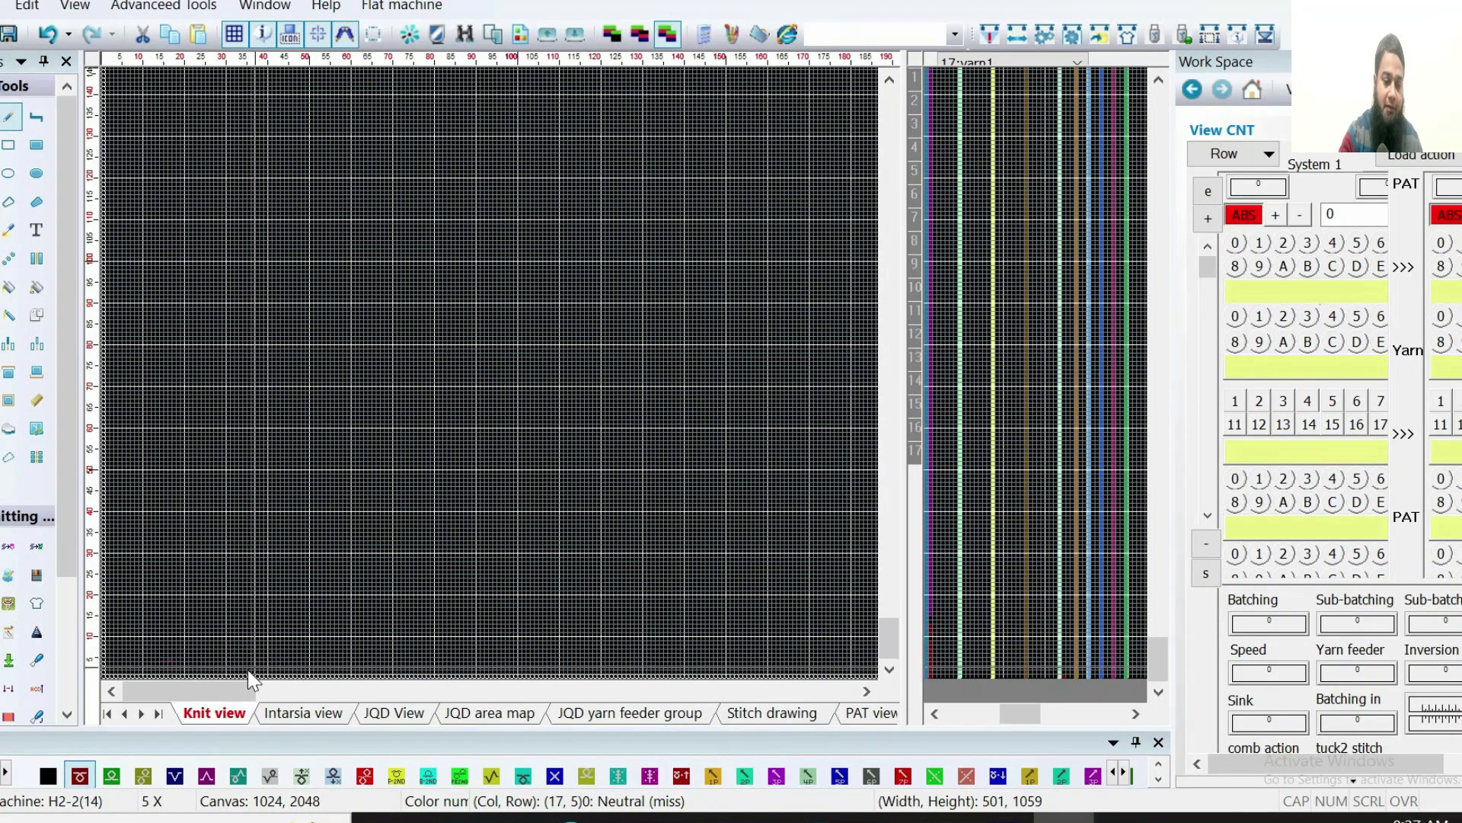
pyautogui.scroll(2, 202, 663)
pyautogui.rightClick(212, 658)
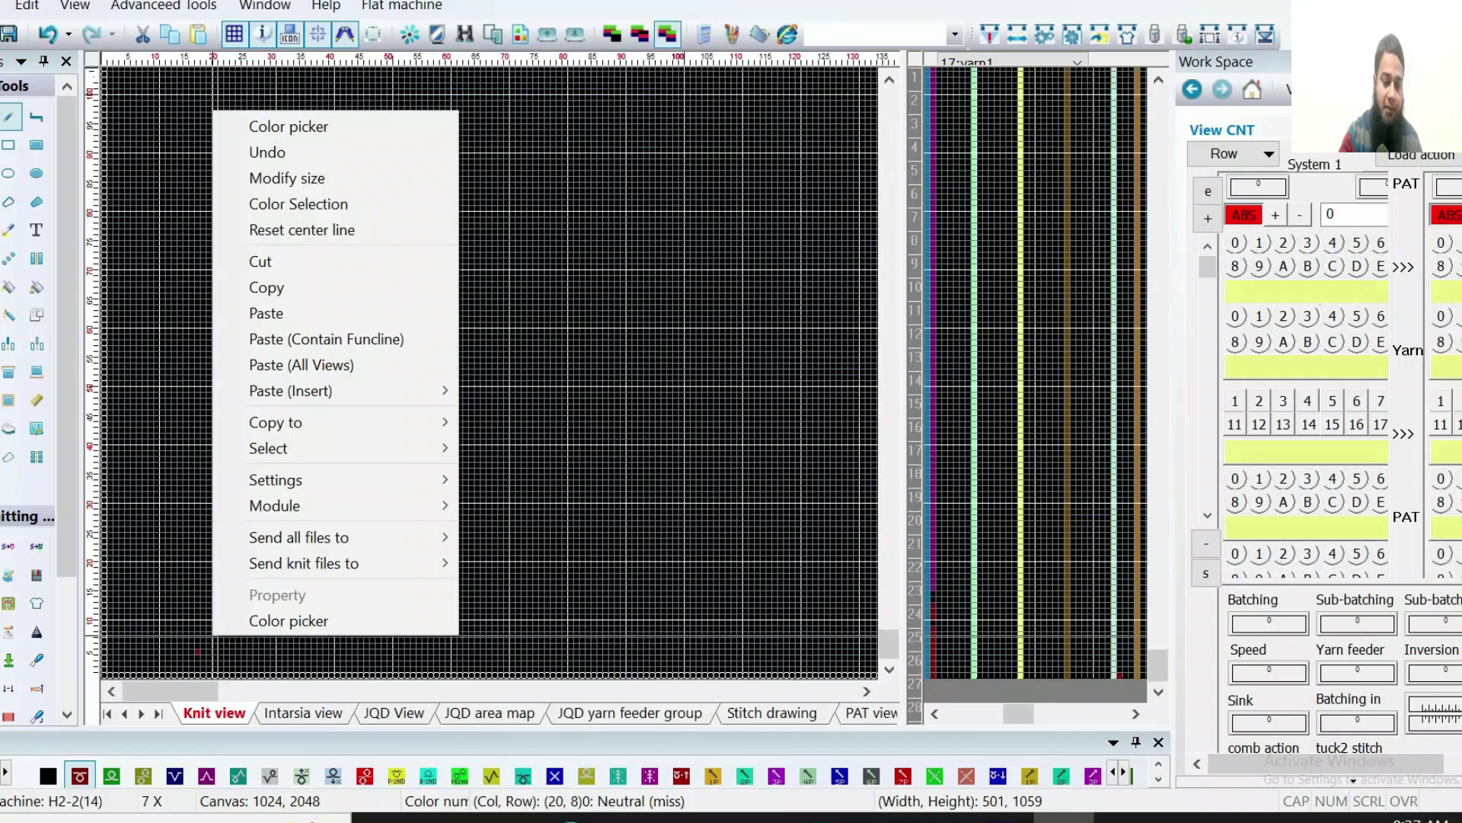
pyautogui.moveTo(316, 449)
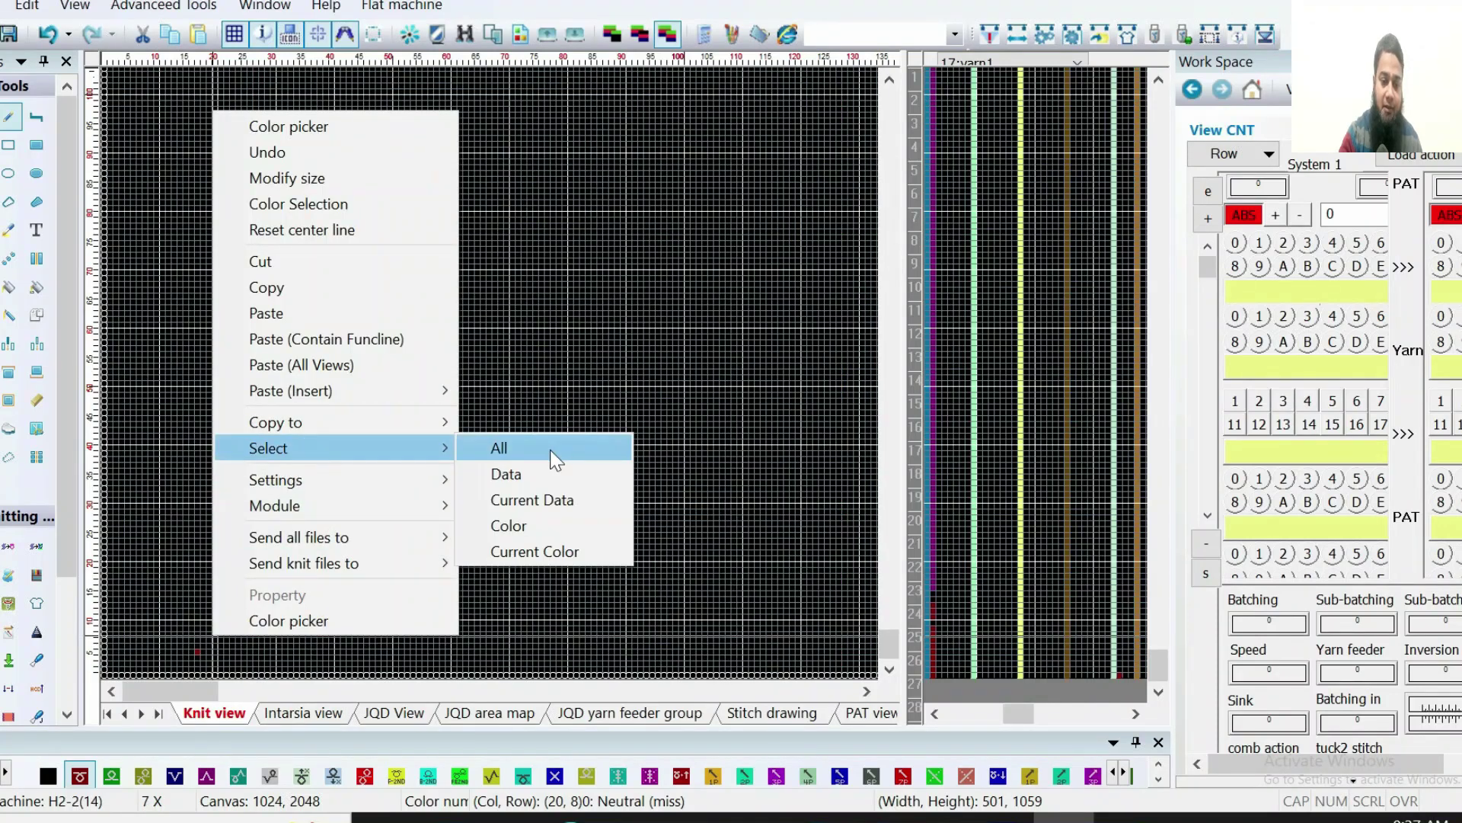
pyautogui.click(509, 526)
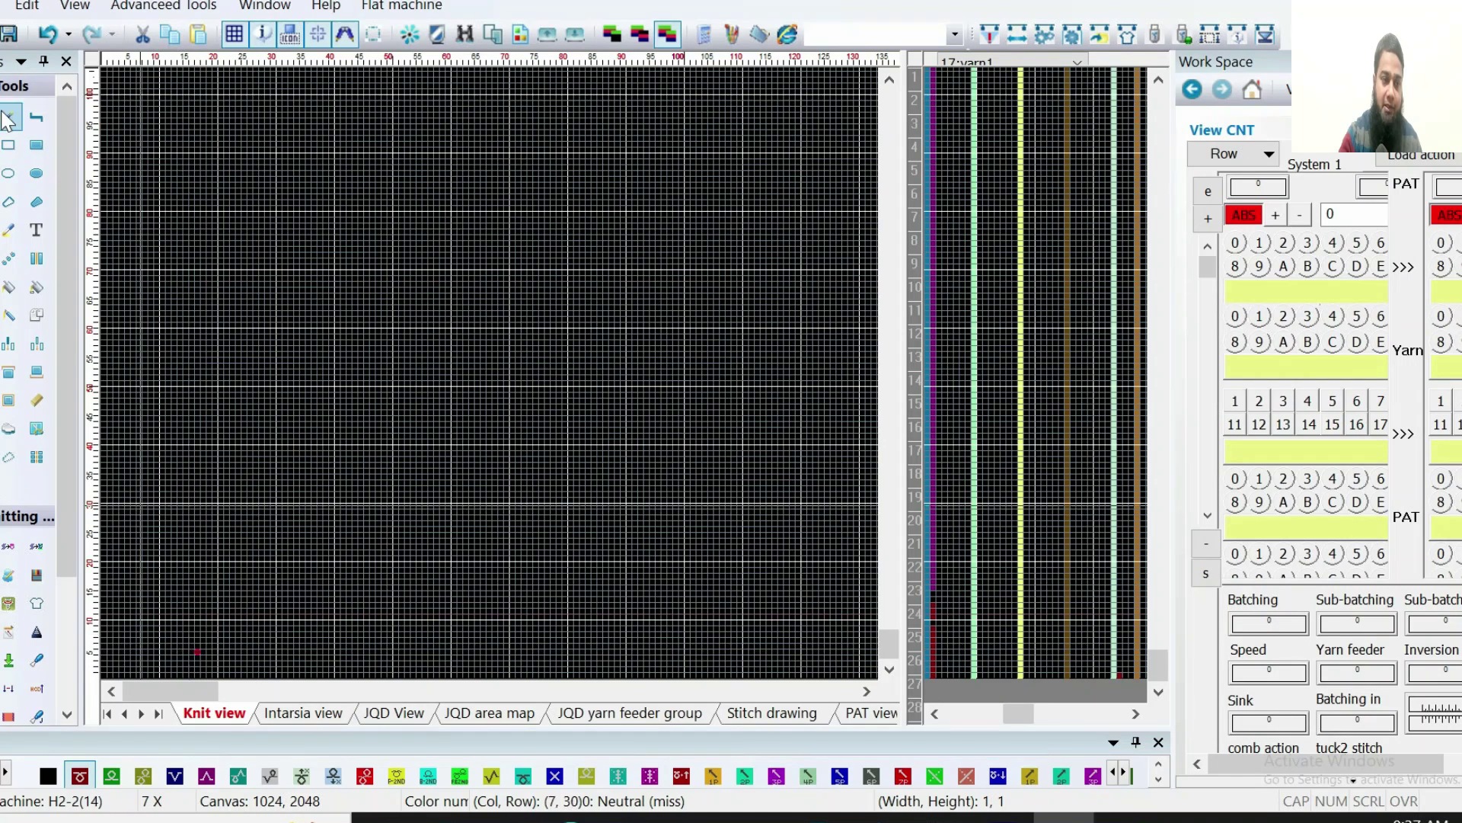
# Try a marquee selection about 22 columns by 15 rows on the empty canvas and clear it
pyautogui.click(35, 144)
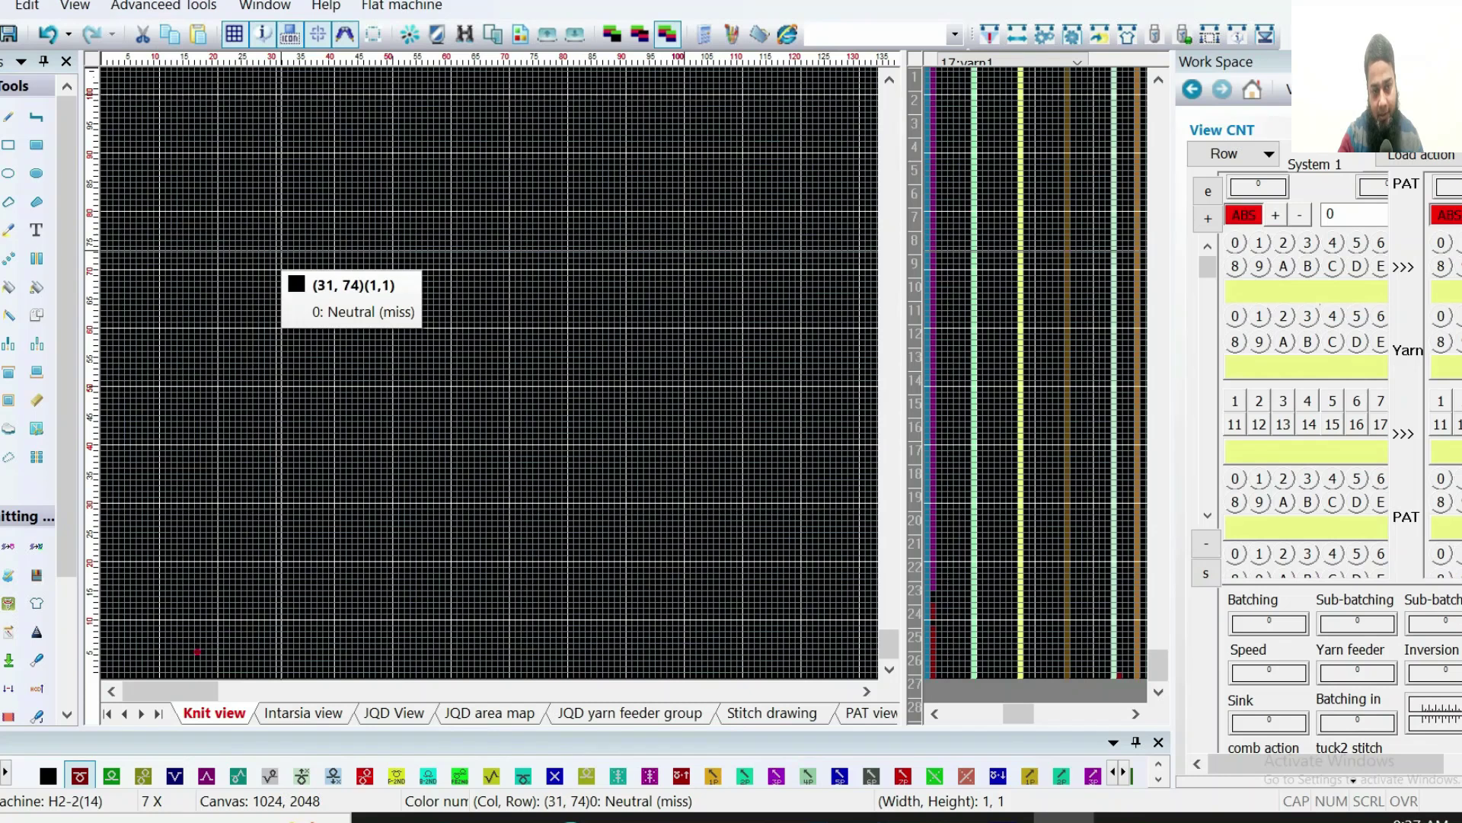
pyautogui.moveTo(277, 247); pyautogui.dragTo(403, 333)
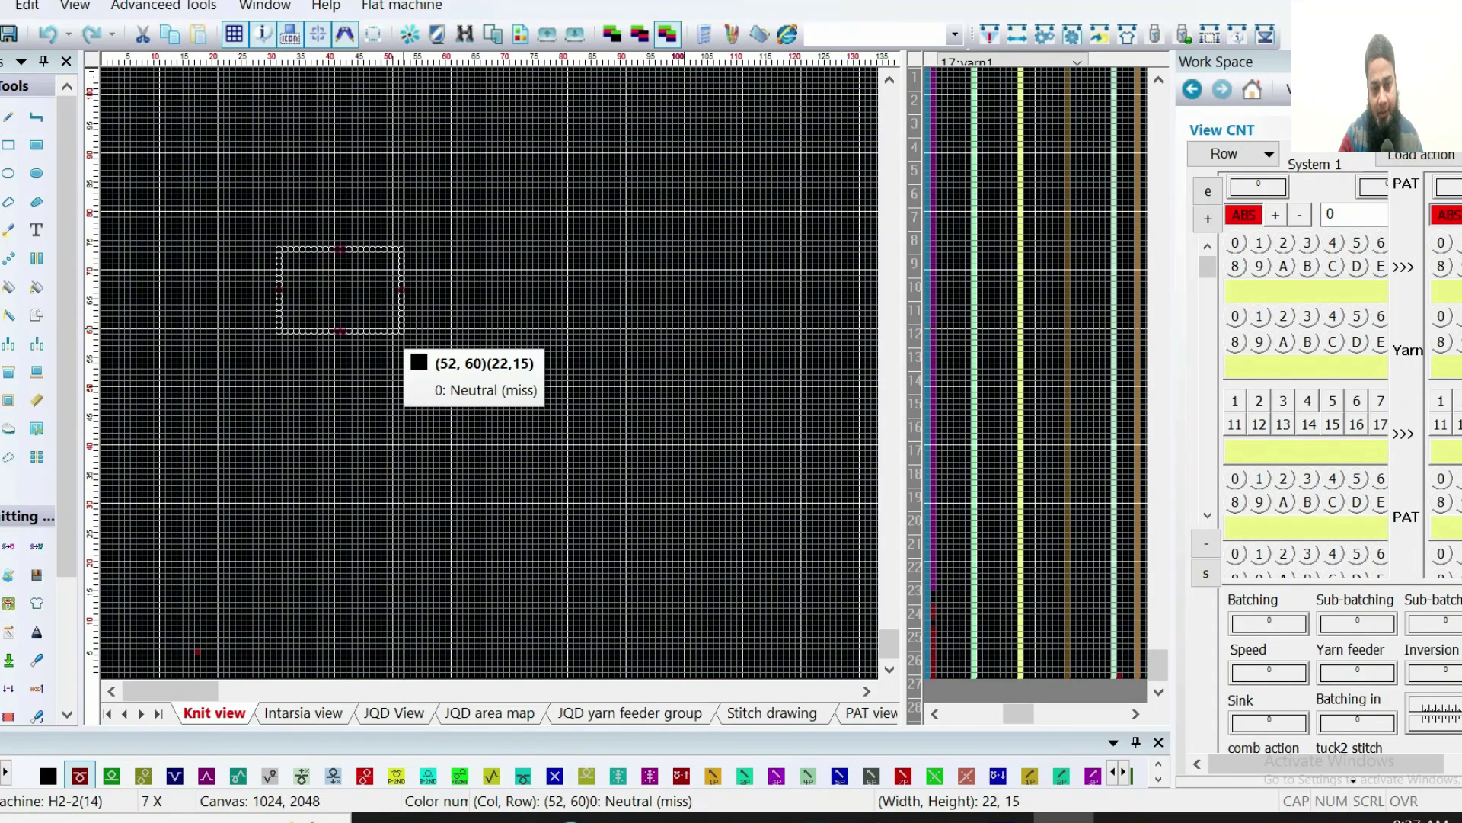
pyautogui.click(409, 335)
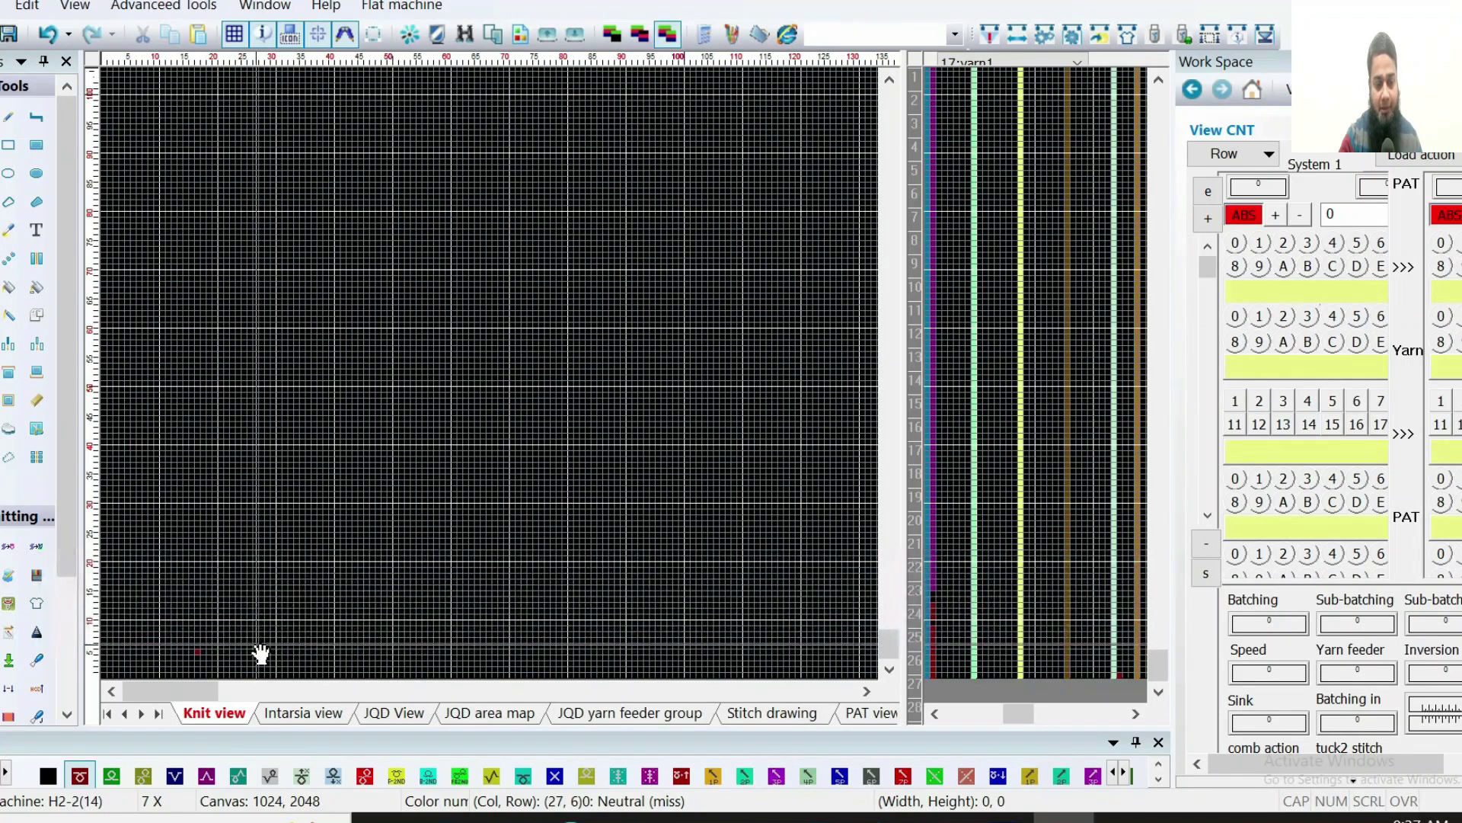
# Draw a filled rectangle of front knit stitches about 24 columns wide and 16 rows high on the canvas
pyautogui.scroll(1, 261, 654)
pyautogui.scroll(1, 213, 604)
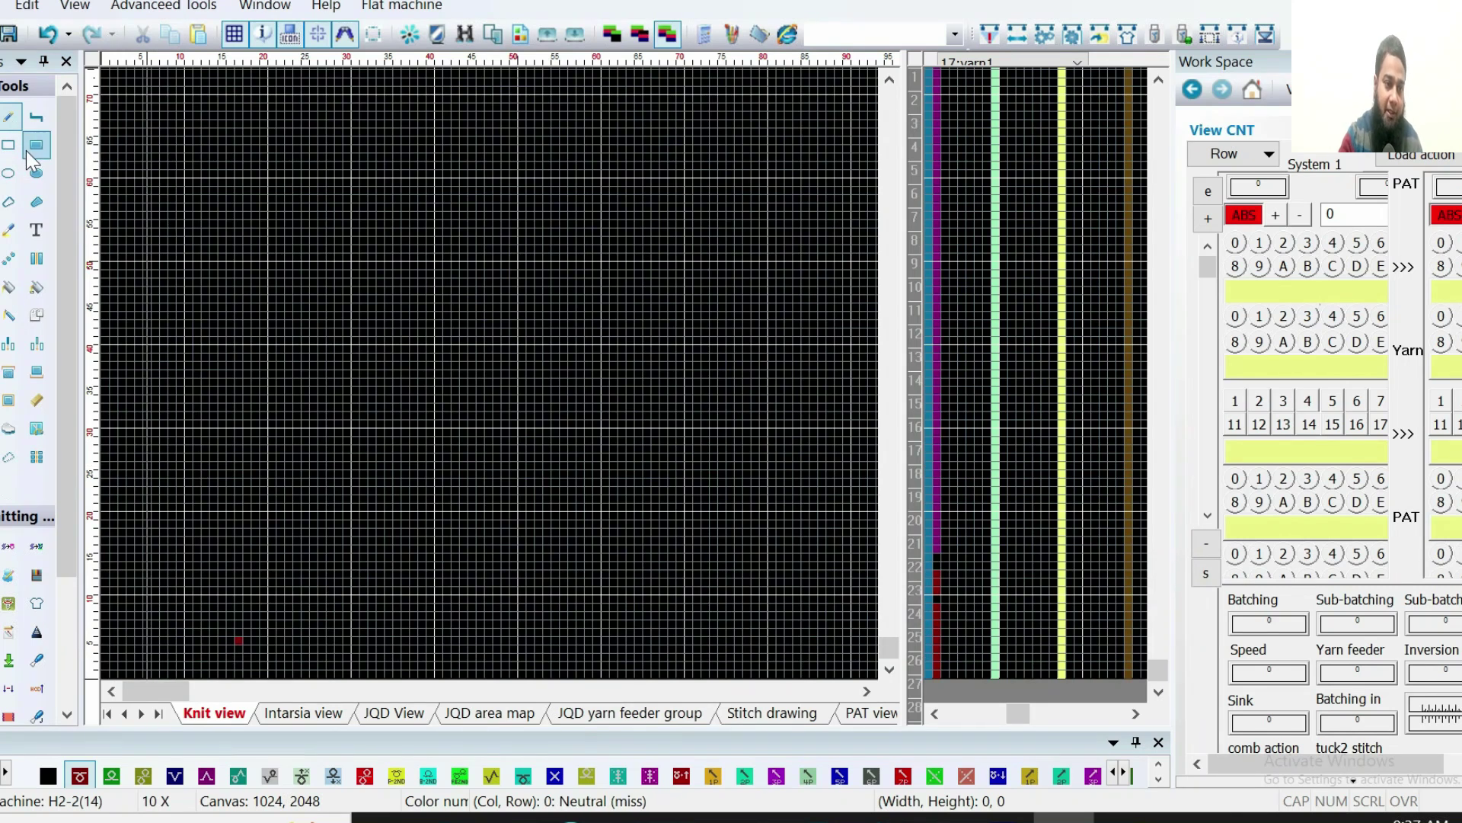
pyautogui.click(45, 151)
pyautogui.moveTo(284, 296)
pyautogui.mouseDown()
pyautogui.moveTo(460, 427)
pyautogui.moveTo(484, 427)
pyautogui.mouseUp()
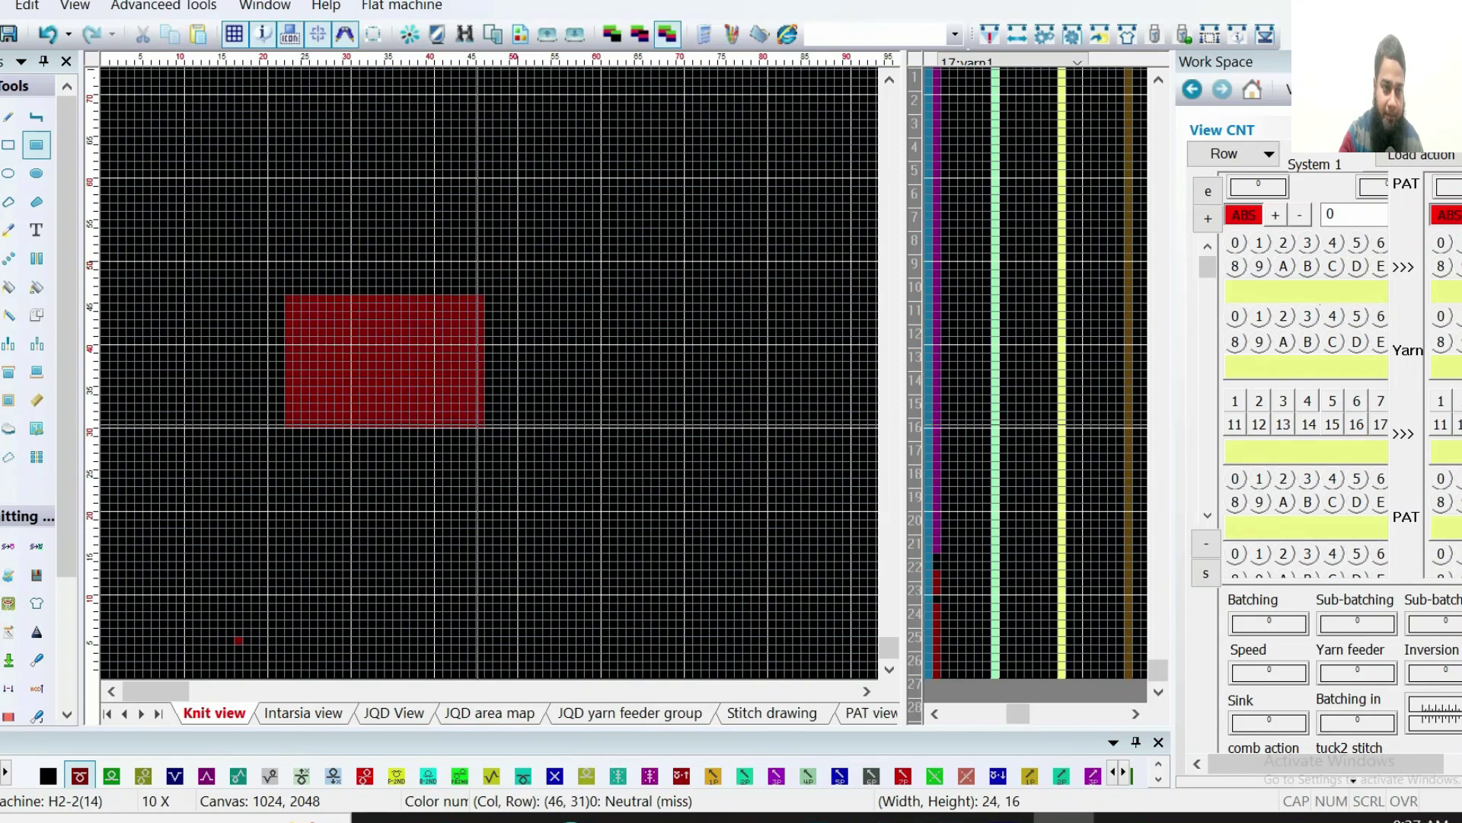
# Practise marquee selections of various sizes inside the red rectangle and on the empty canvas around it, and clear the last one
pyautogui.moveTo(352, 329); pyautogui.dragTo(451, 385)
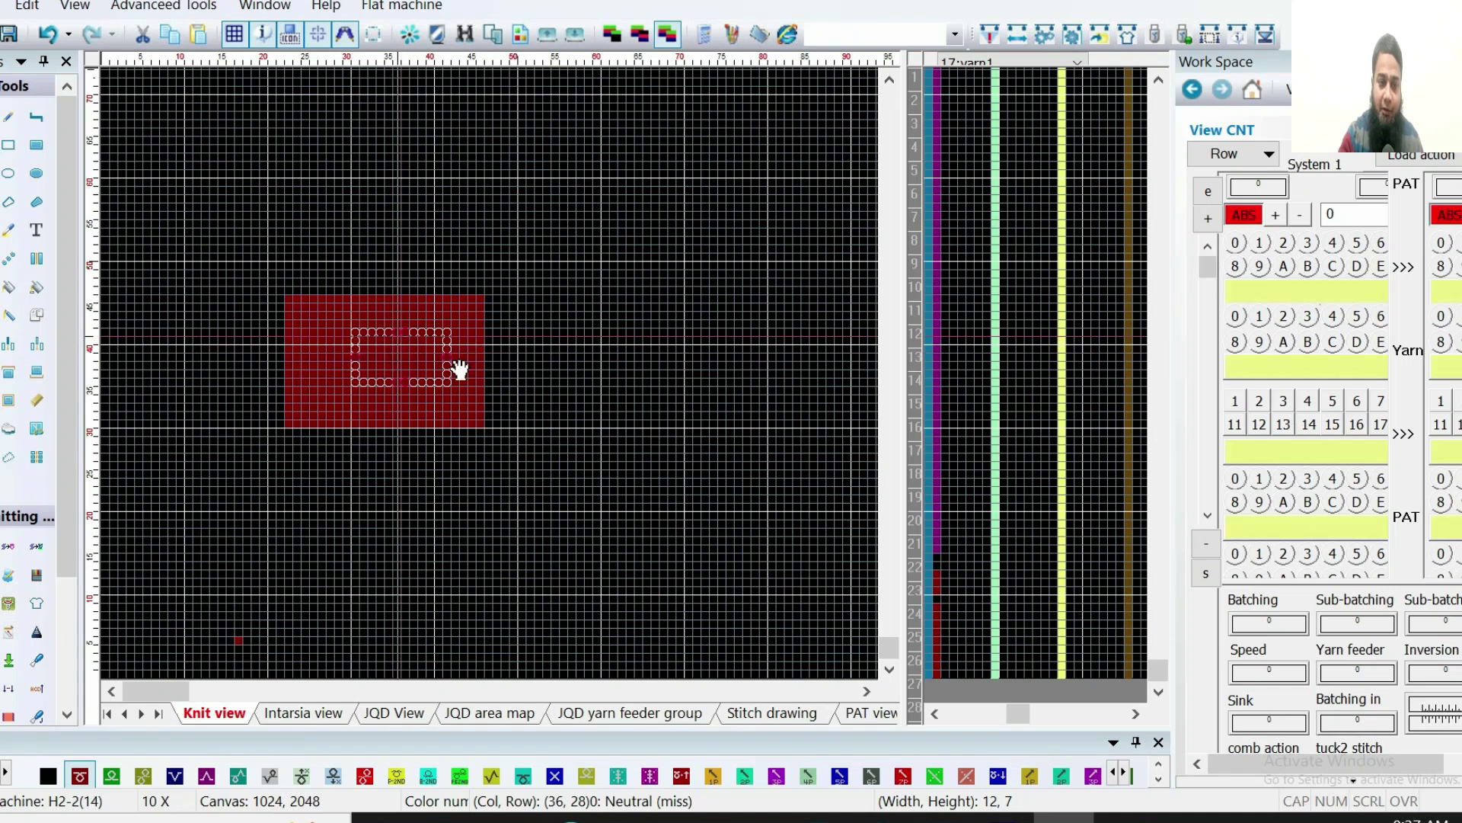
pyautogui.moveTo(253, 291); pyautogui.dragTo(406, 107)
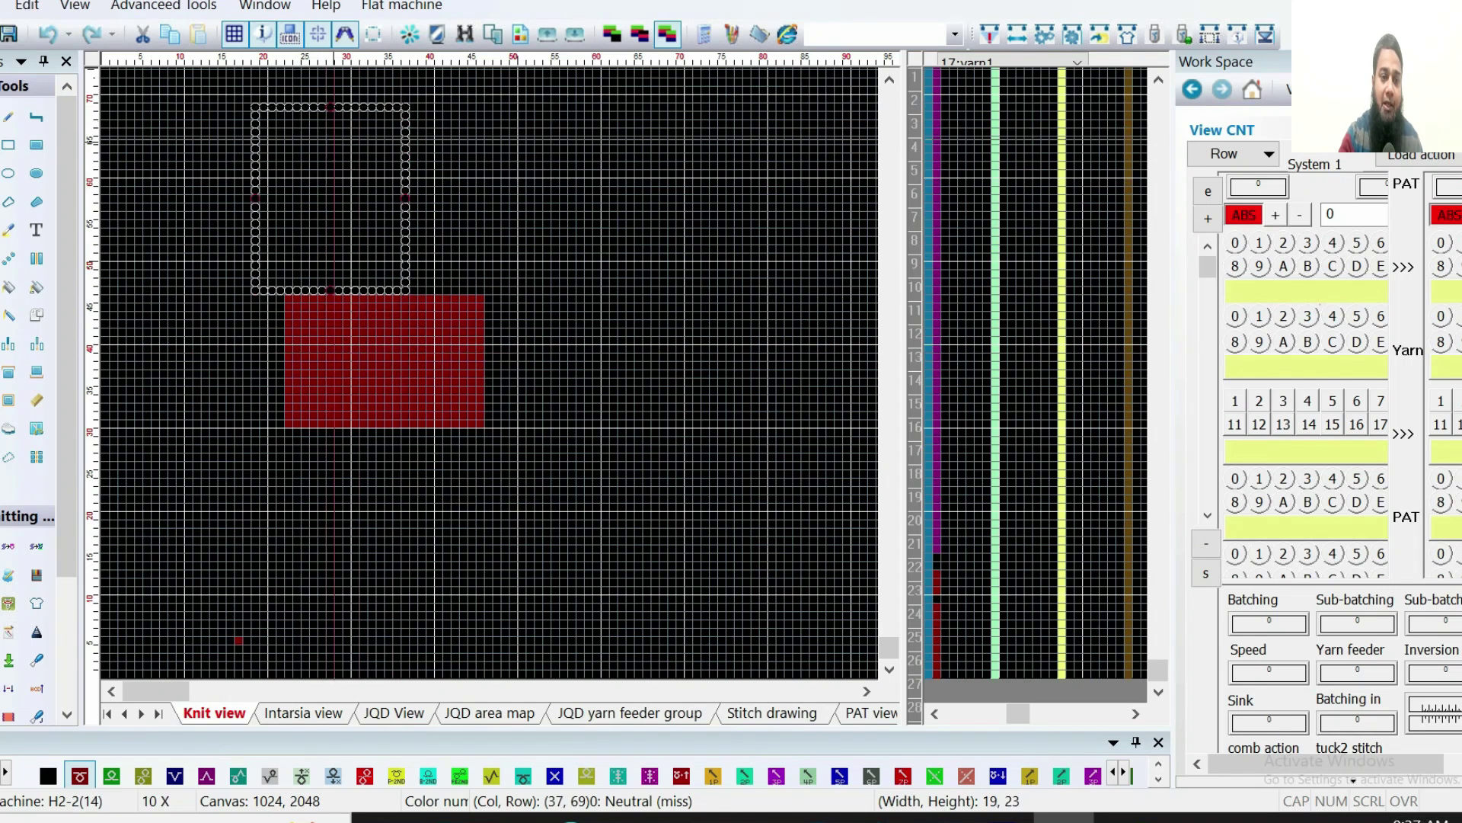
pyautogui.moveTo(621, 265); pyautogui.dragTo(782, 224)
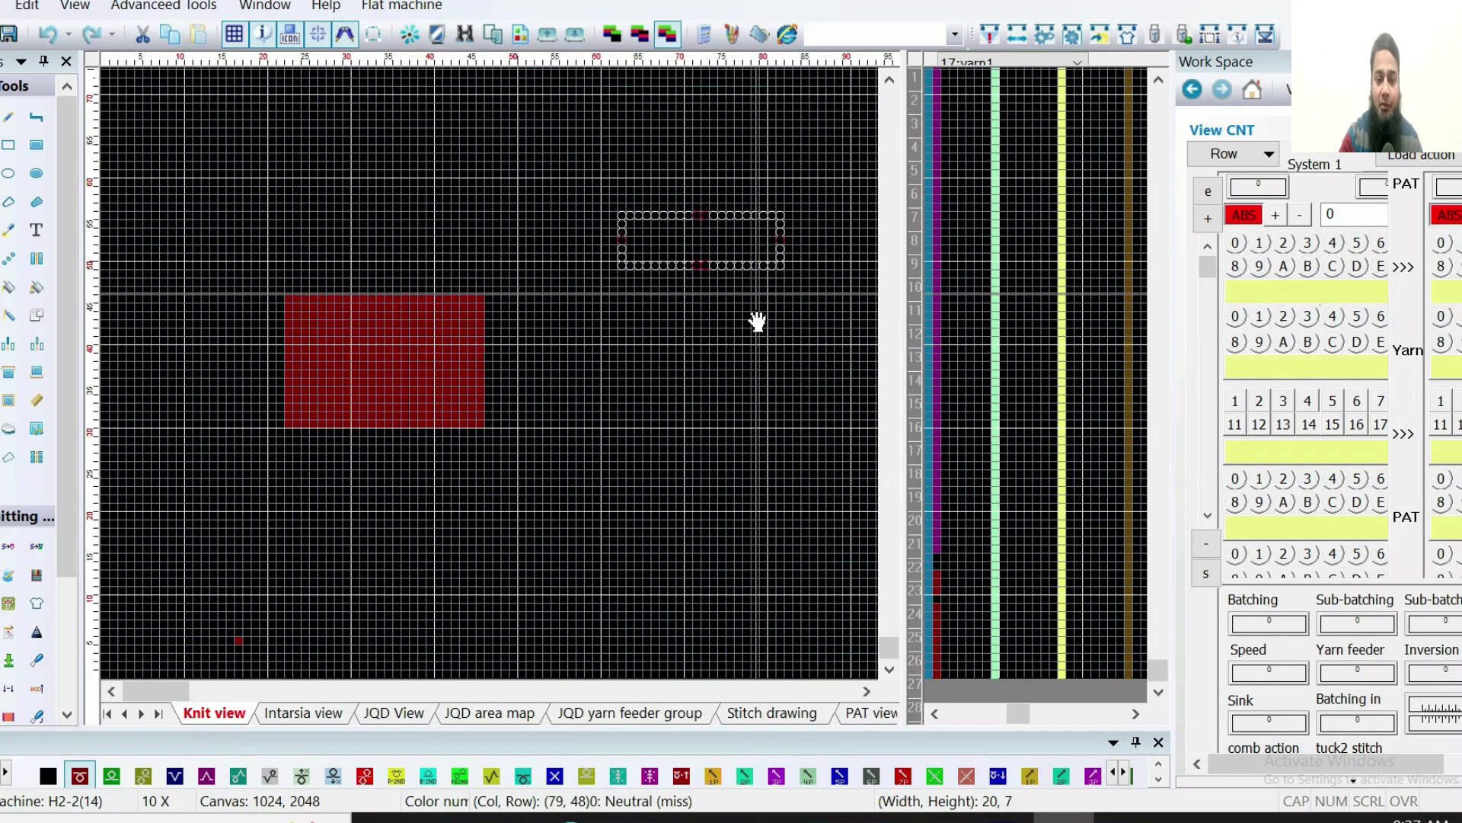
pyautogui.moveTo(571, 440); pyautogui.dragTo(764, 532)
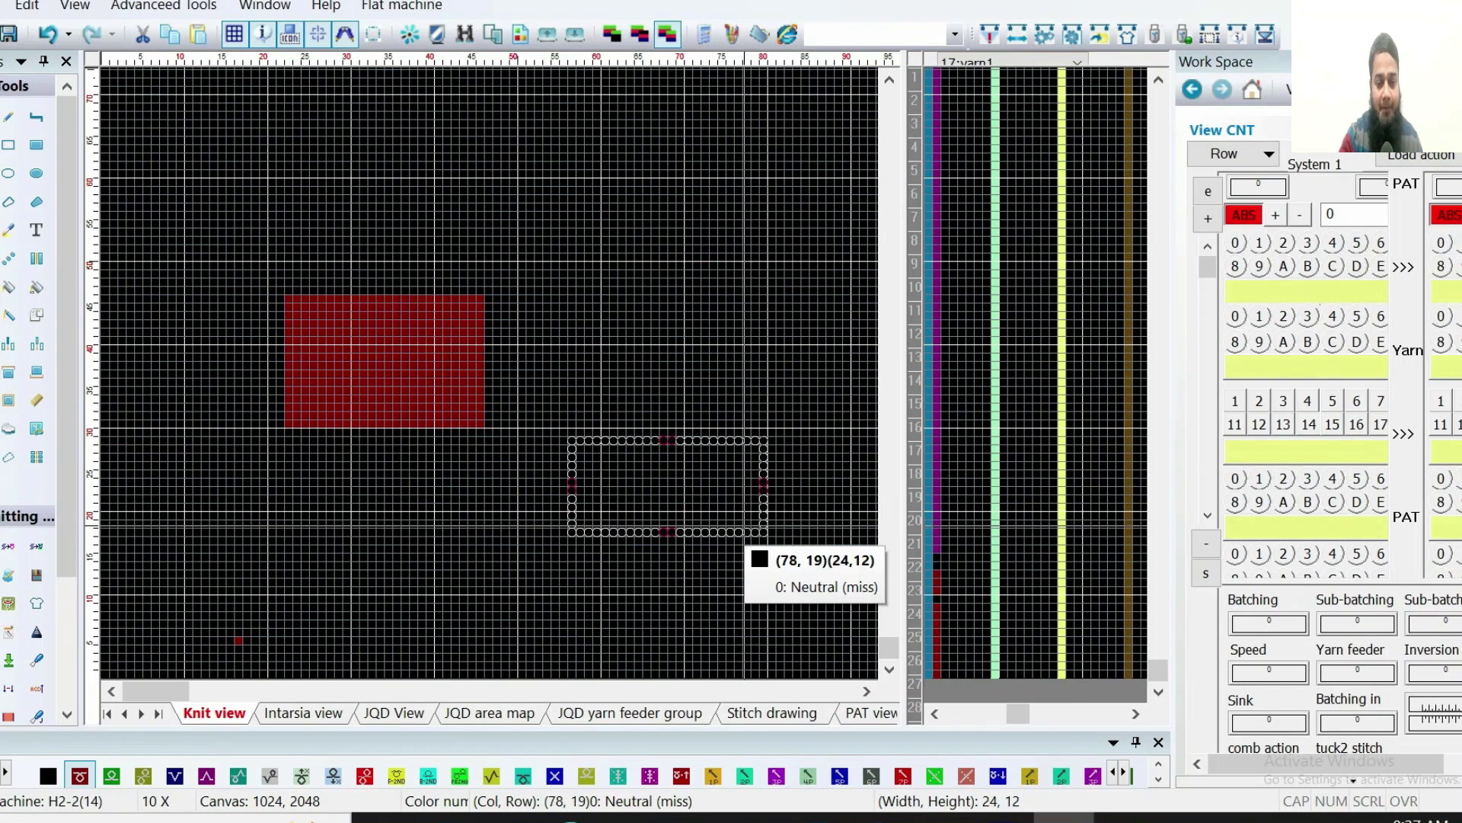
pyautogui.moveTo(390, 524); pyautogui.dragTo(430, 482)
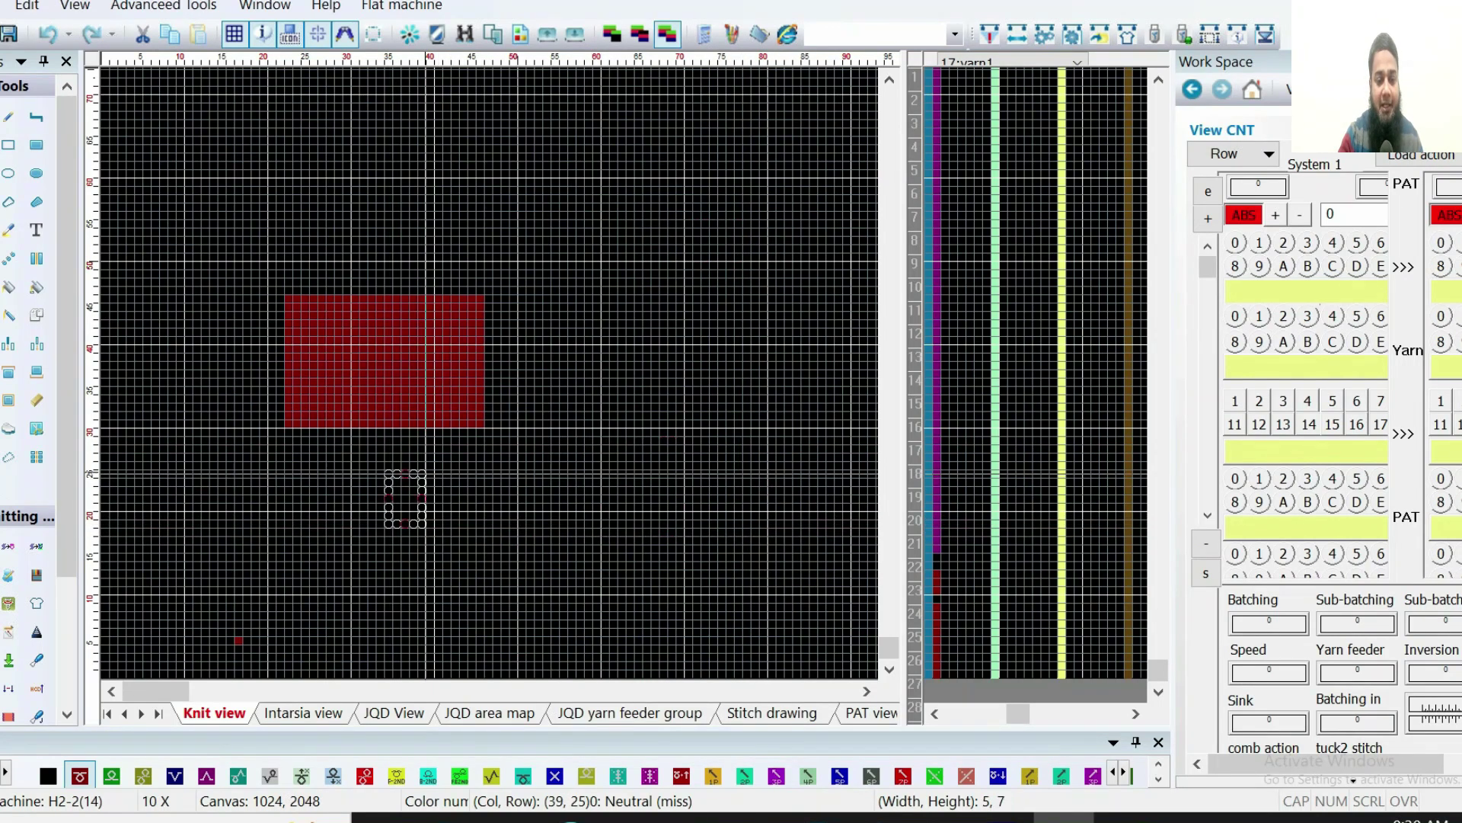
pyautogui.moveTo(216, 460); pyautogui.dragTo(241, 355)
pyautogui.click(199, 339)
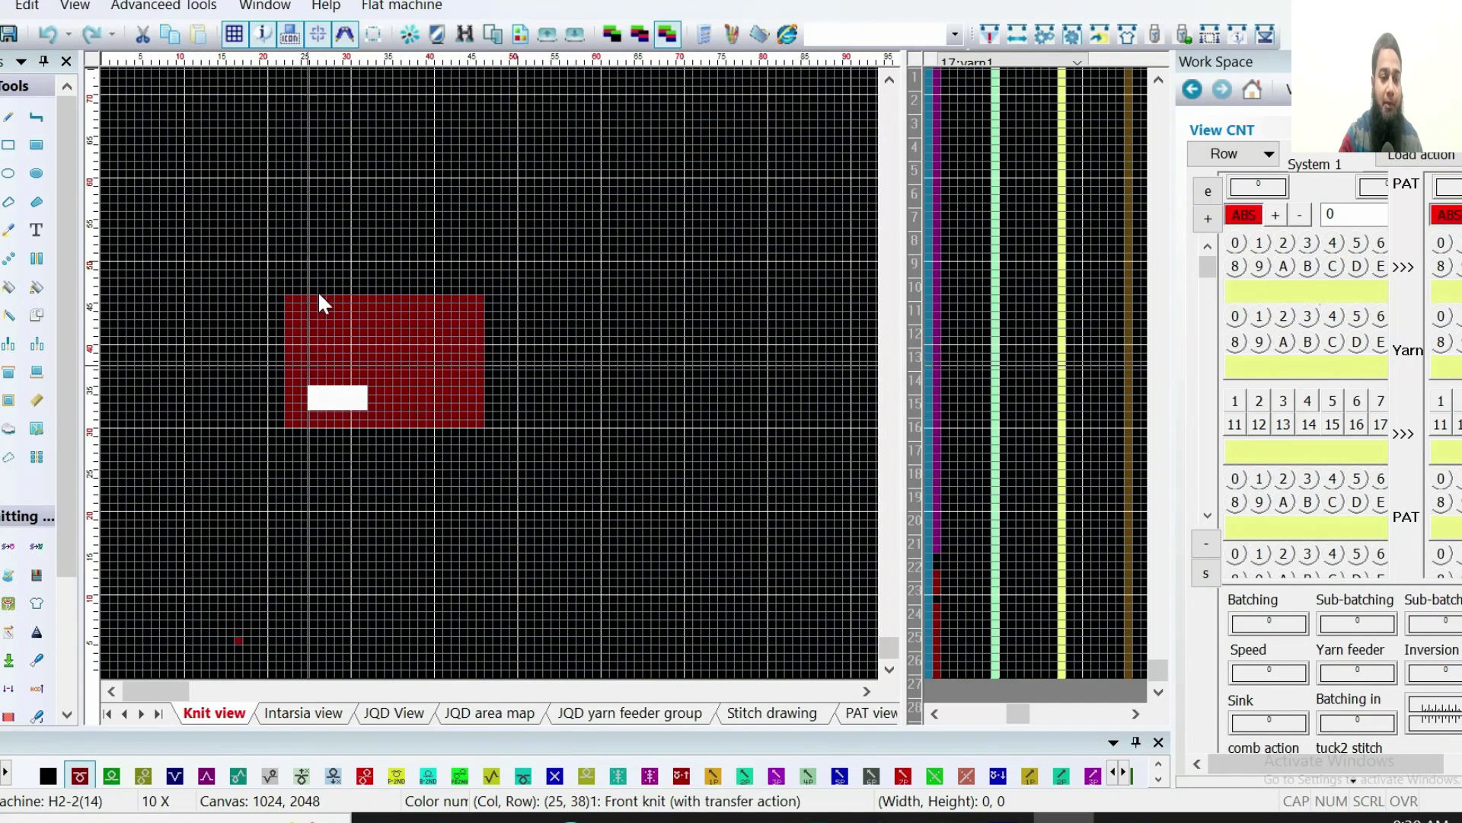
pyautogui.moveTo(364, 390); pyautogui.dragTo(474, 330)
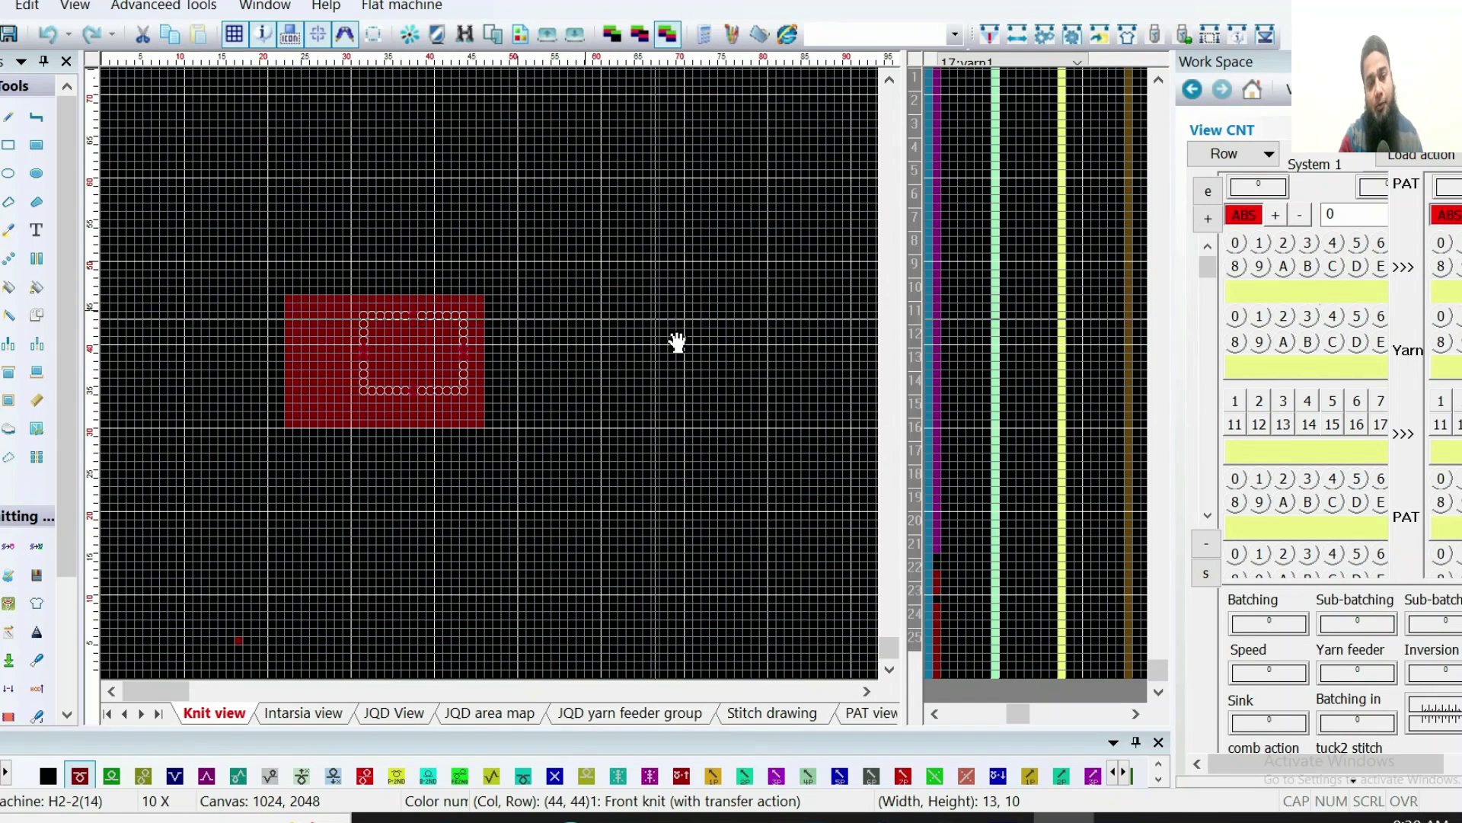
pyautogui.moveTo(614, 324); pyautogui.dragTo(656, 322)
pyautogui.click(640, 392)
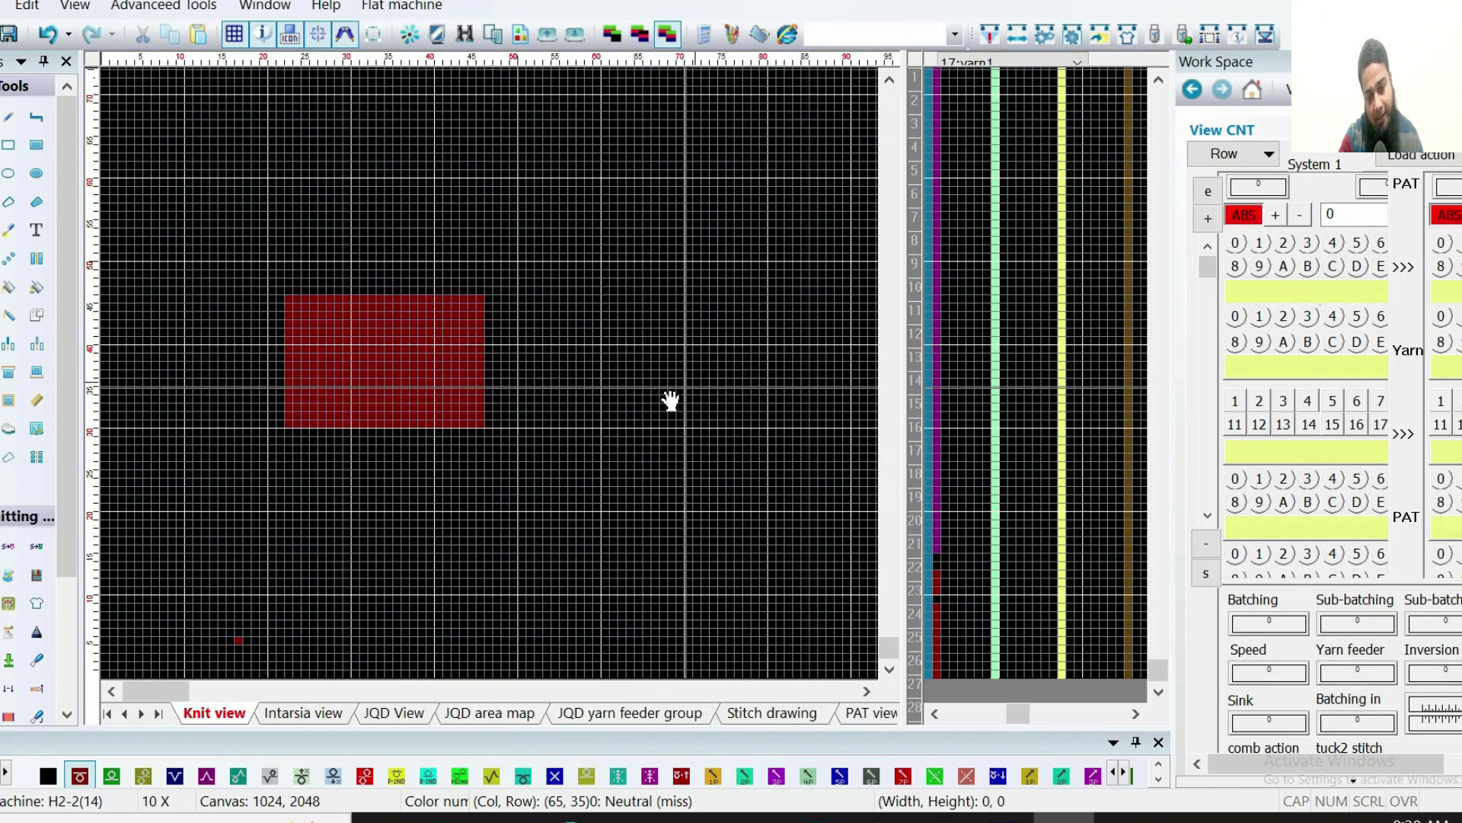
pyautogui.moveTo(636, 392); pyautogui.dragTo(737, 295)
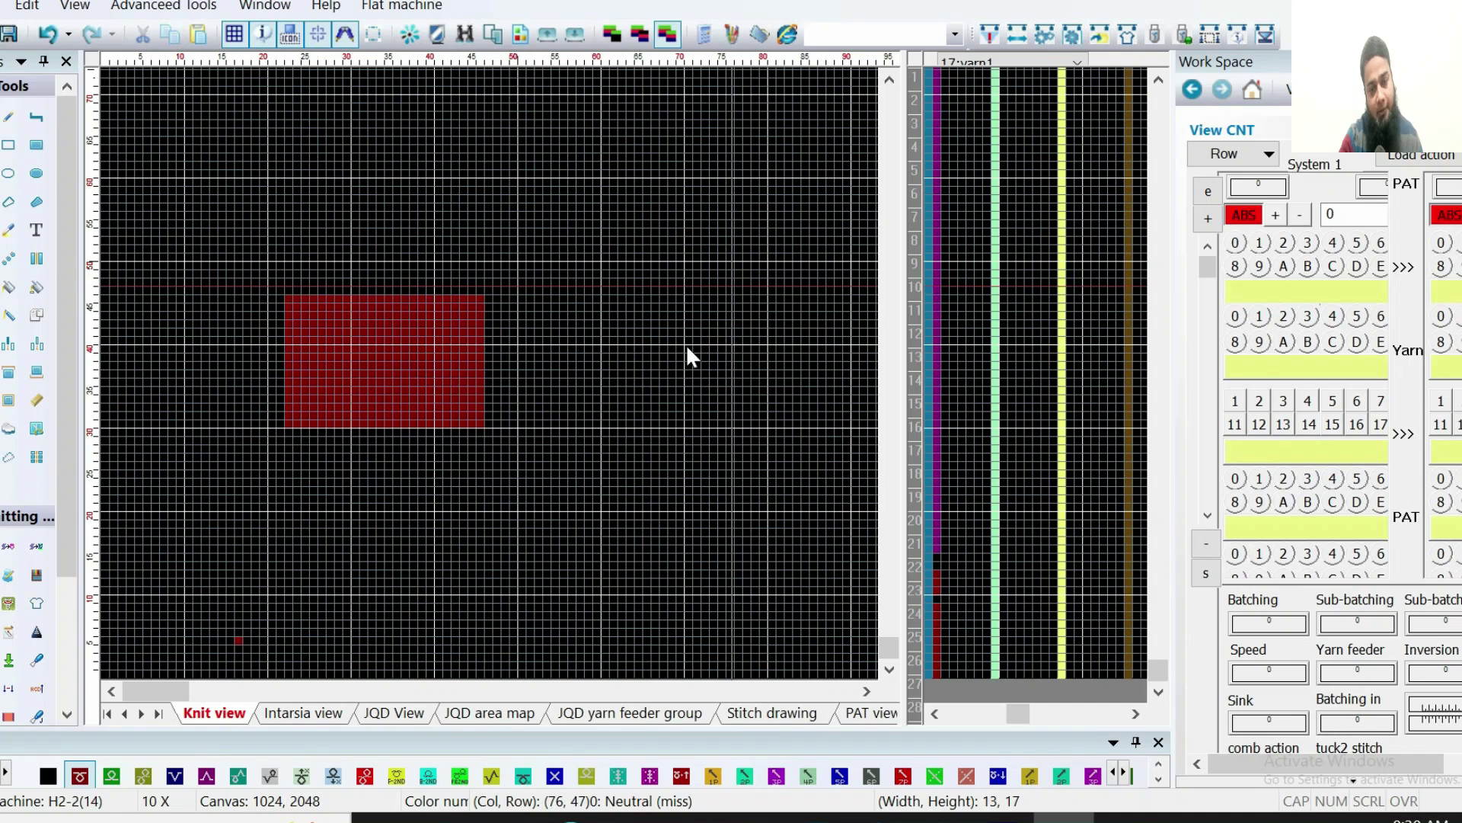
pyautogui.moveTo(666, 397); pyautogui.dragTo(767, 230)
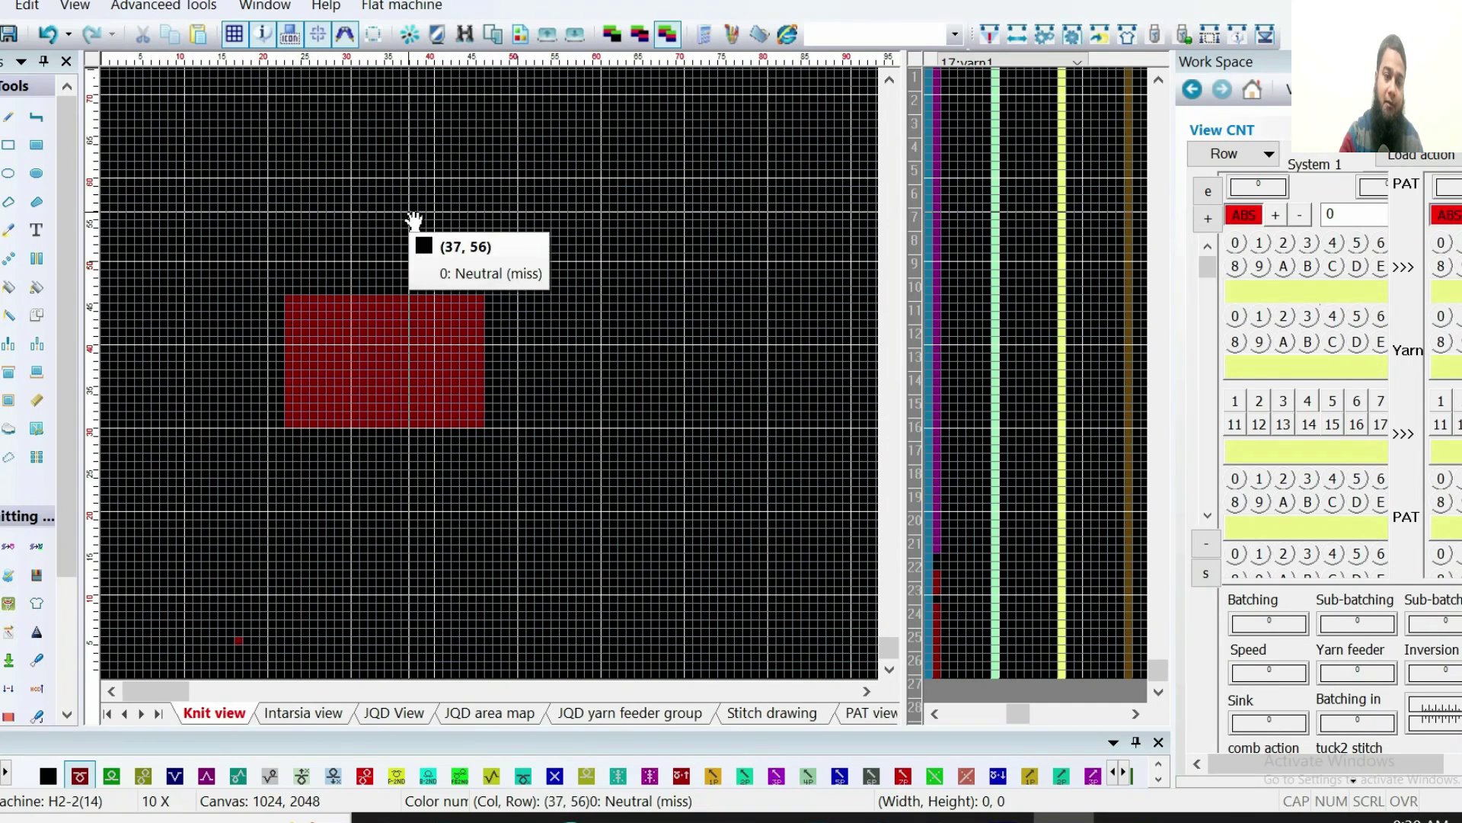
pyautogui.moveTo(511, 246); pyautogui.dragTo(588, 335)
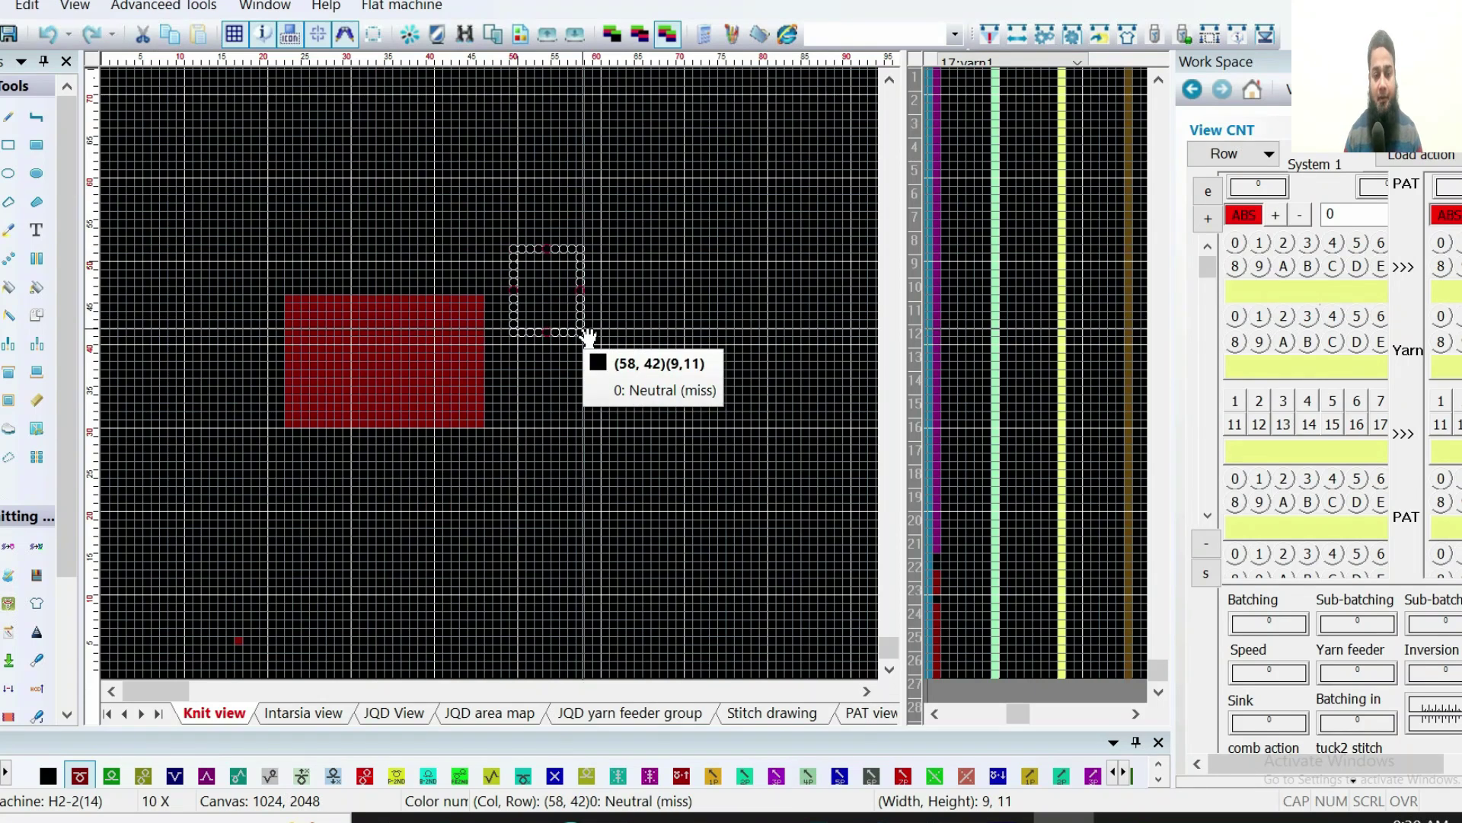
pyautogui.click(588, 338)
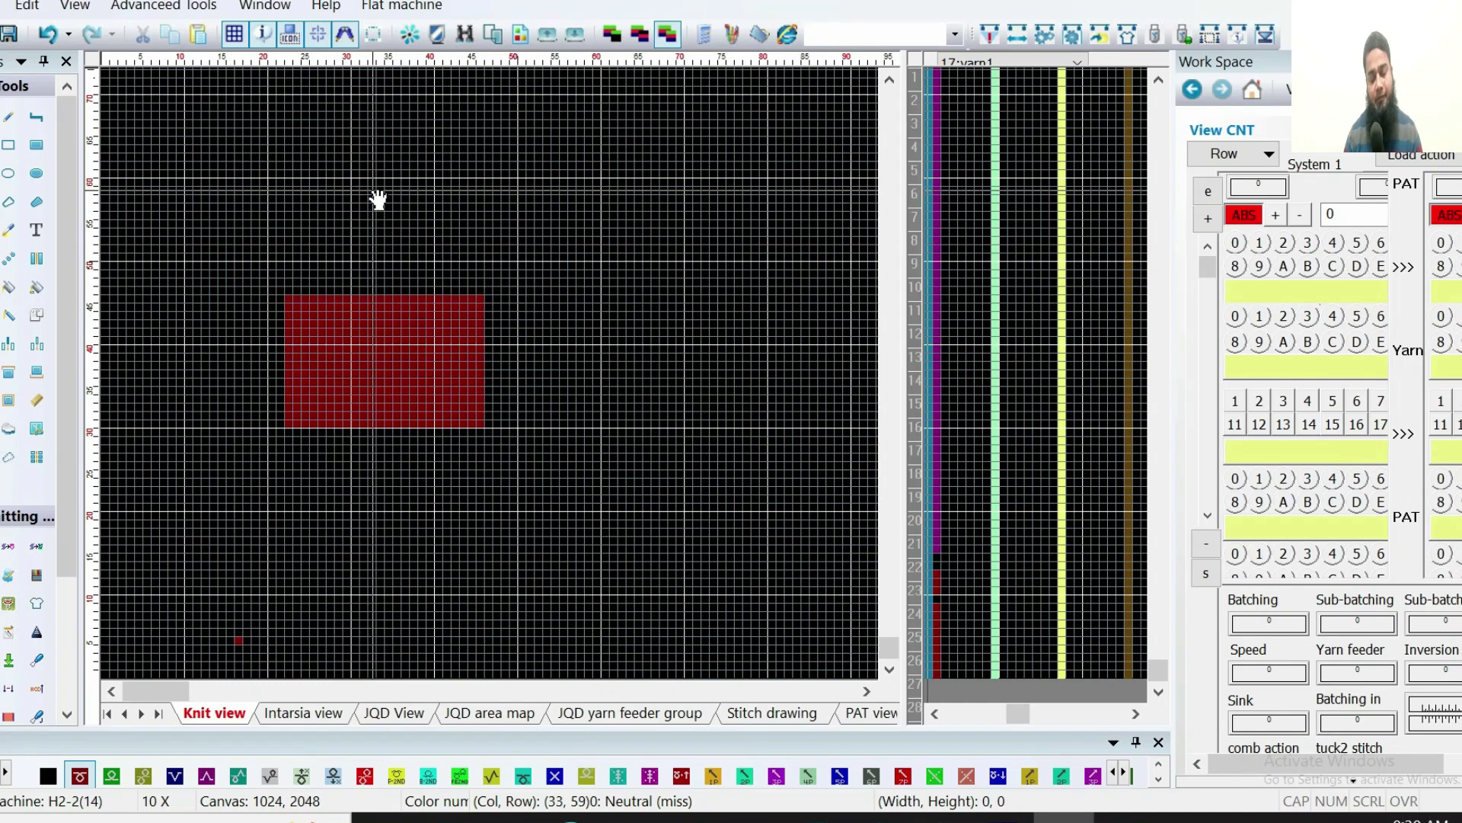
pyautogui.moveTo(373, 194); pyautogui.dragTo(513, 246)
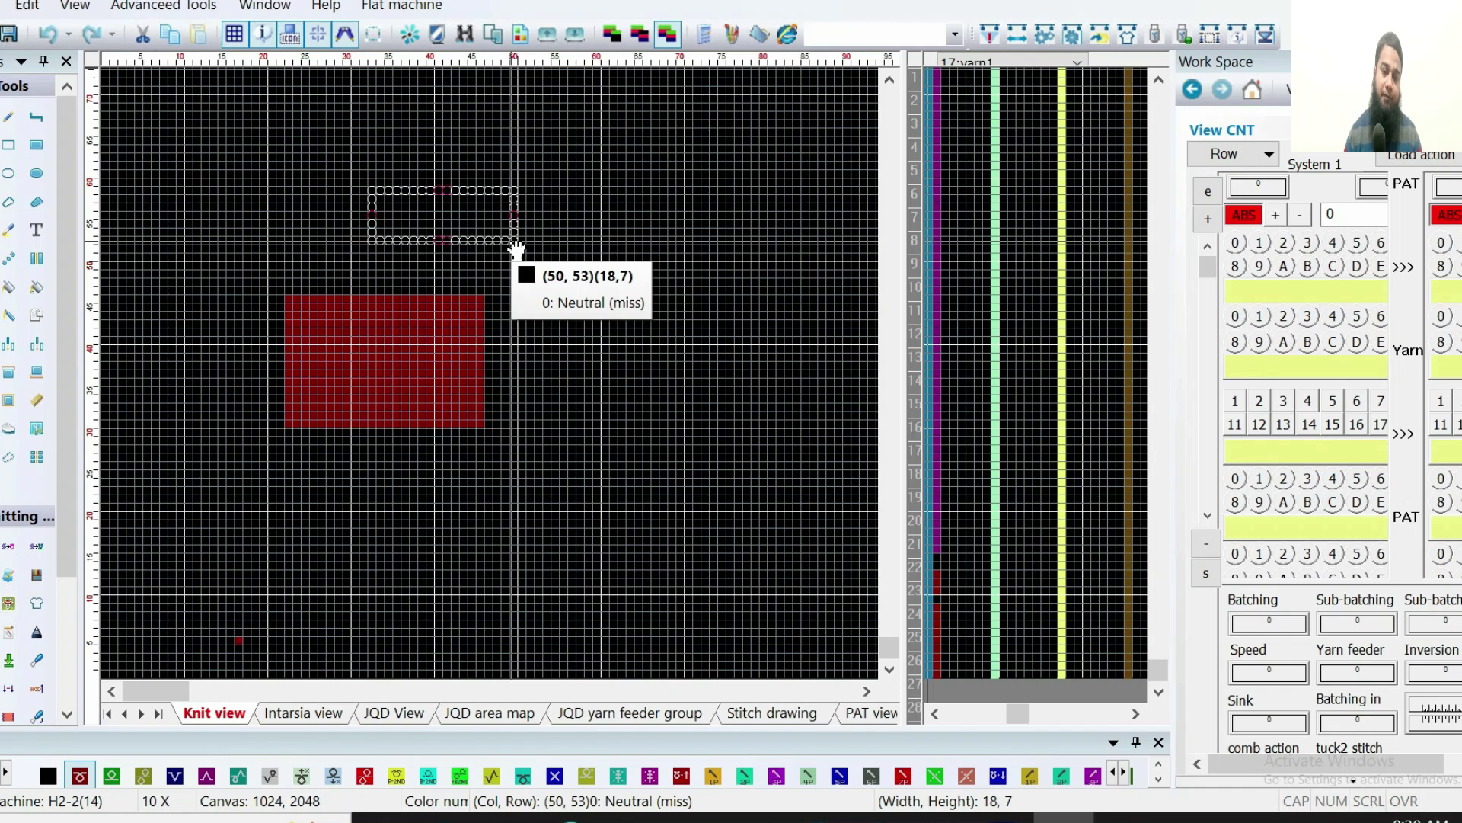
pyautogui.click(512, 251)
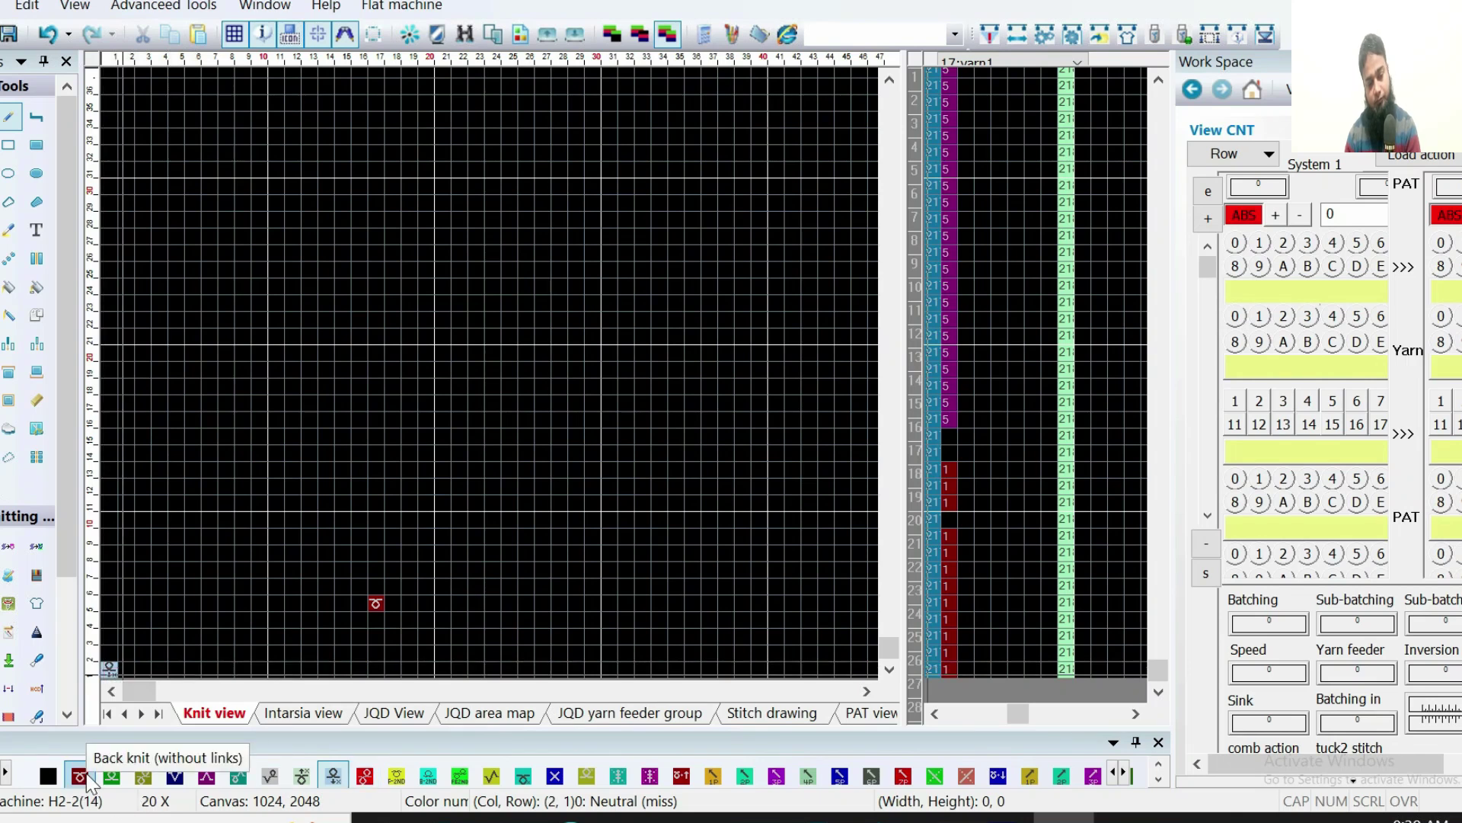
# Try placing a front knit (with transfer action) stitch at column 2, row 1, pick stitch color 8, and undo the last edit
pyautogui.click(126, 672)
pyautogui.click(301, 774)
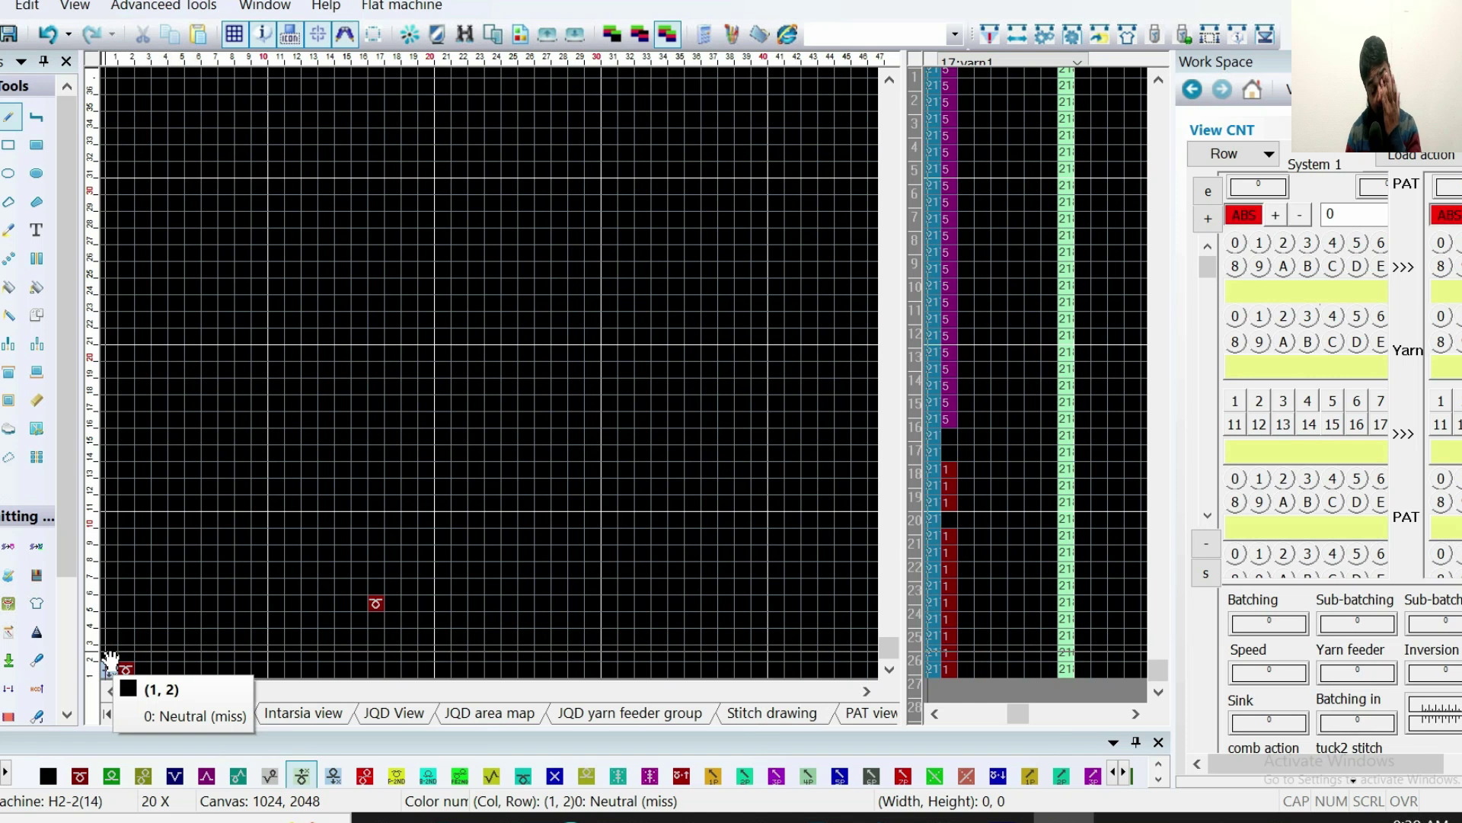
pyautogui.click(44, 34)
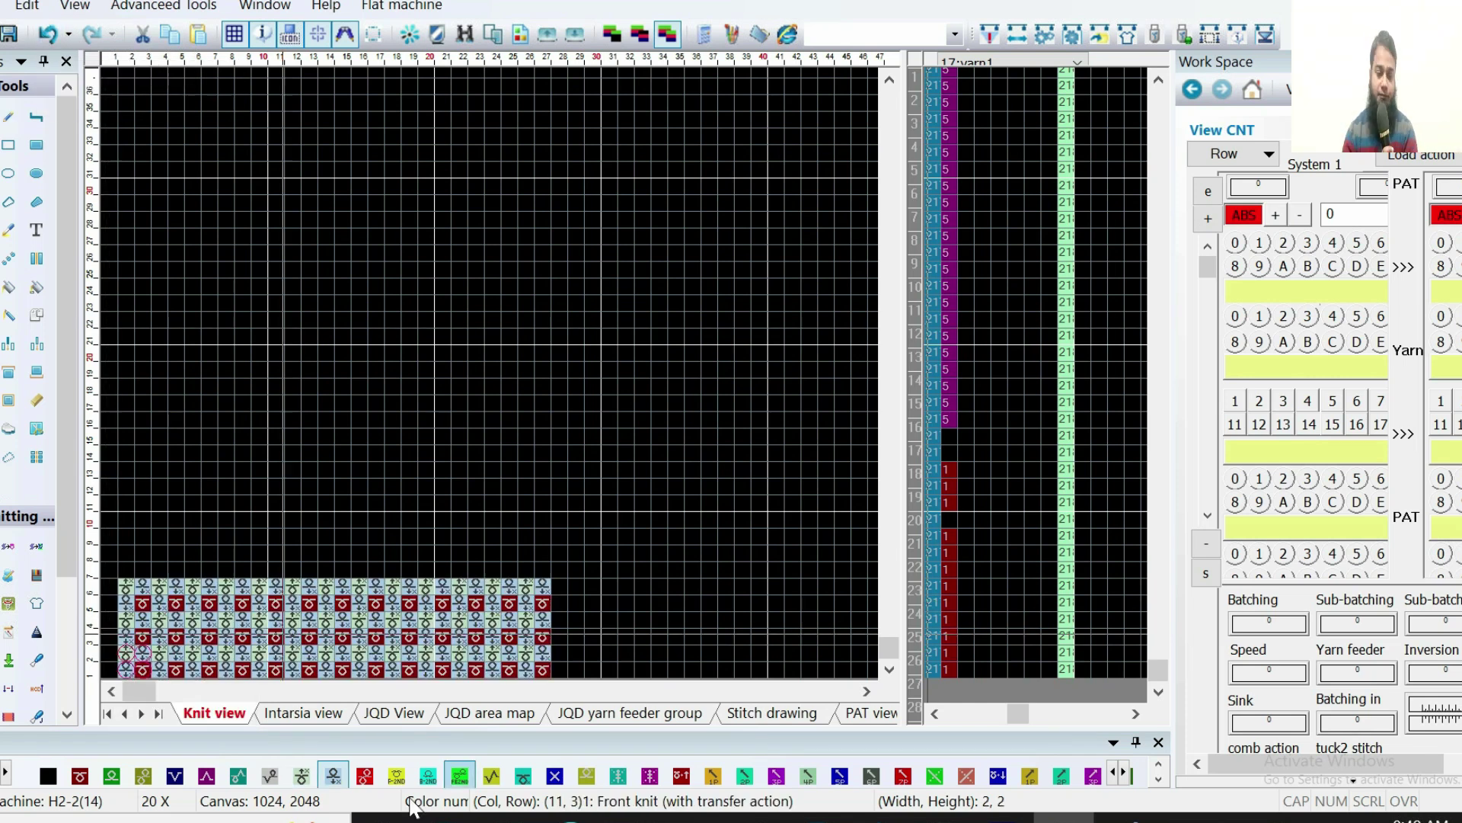
# Fill row 7 from column 2 to column 27 with stitch color 10 and enlarge the color palette to show the color numbers
pyautogui.click(363, 778)
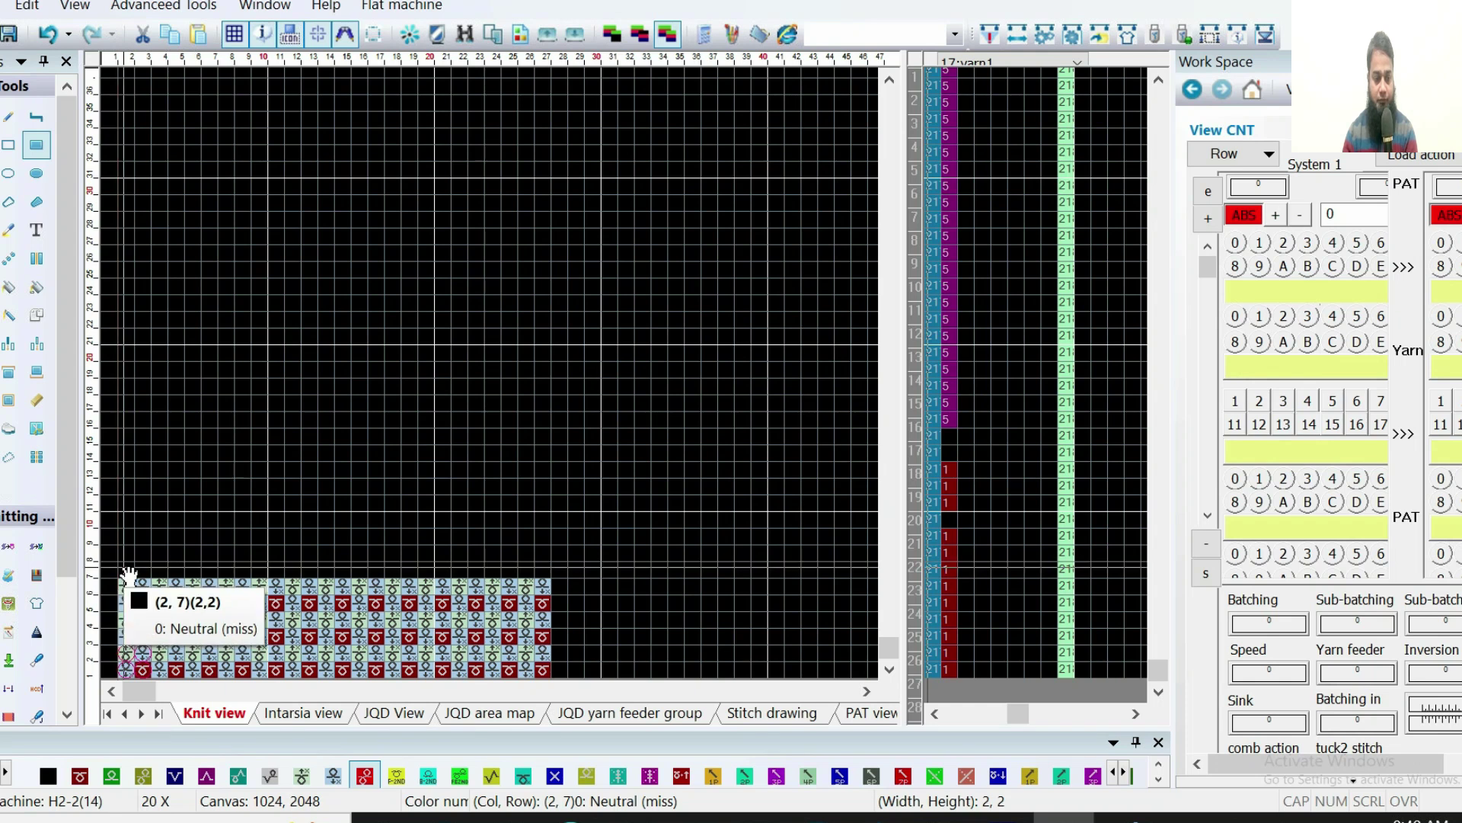
pyautogui.moveTo(125, 570)
pyautogui.mouseDown()
pyautogui.moveTo(310, 596)
pyautogui.moveTo(546, 572)
pyautogui.mouseUp()
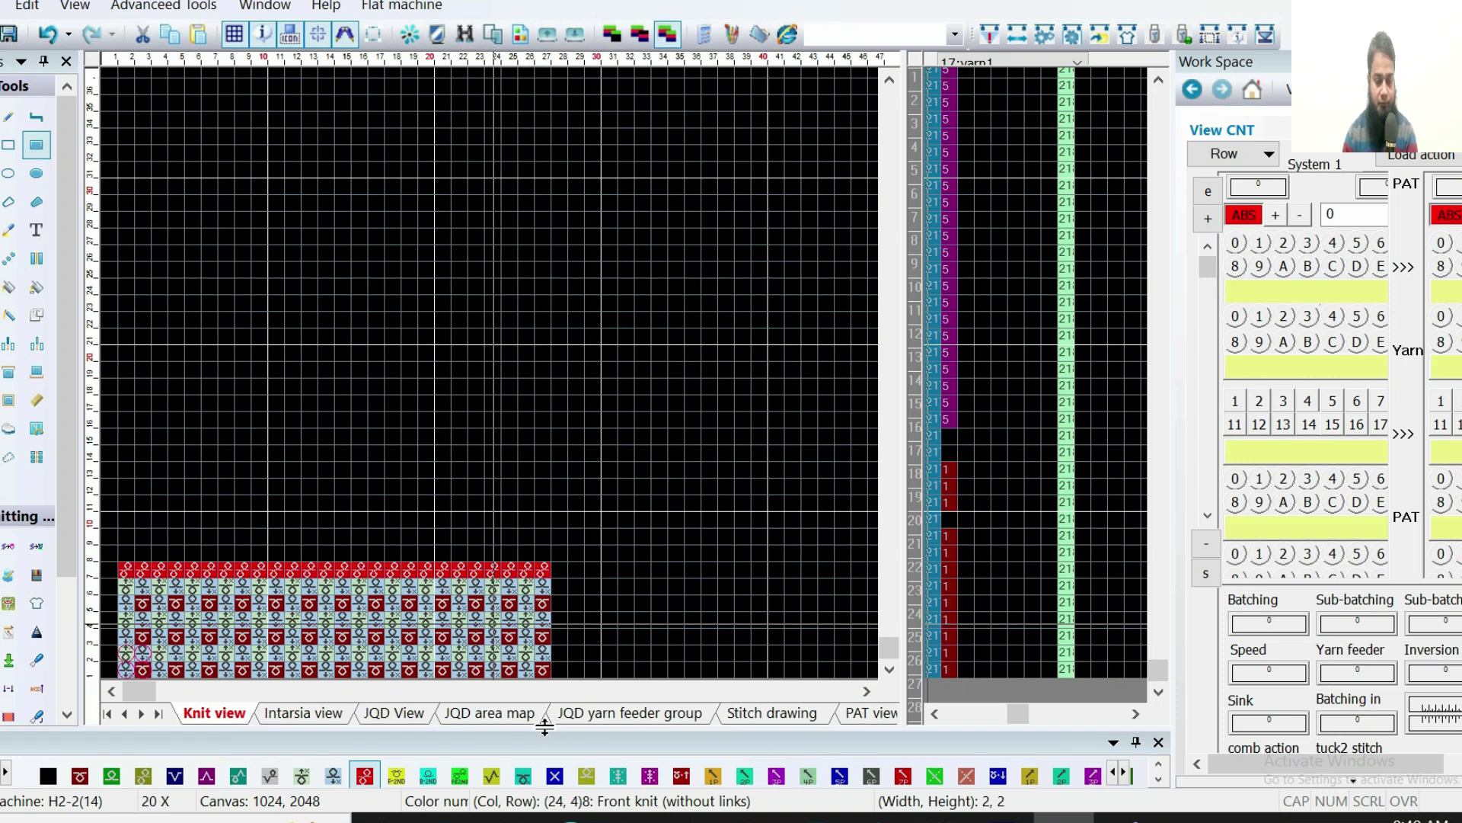
pyautogui.moveTo(543, 724); pyautogui.dragTo(541, 692)
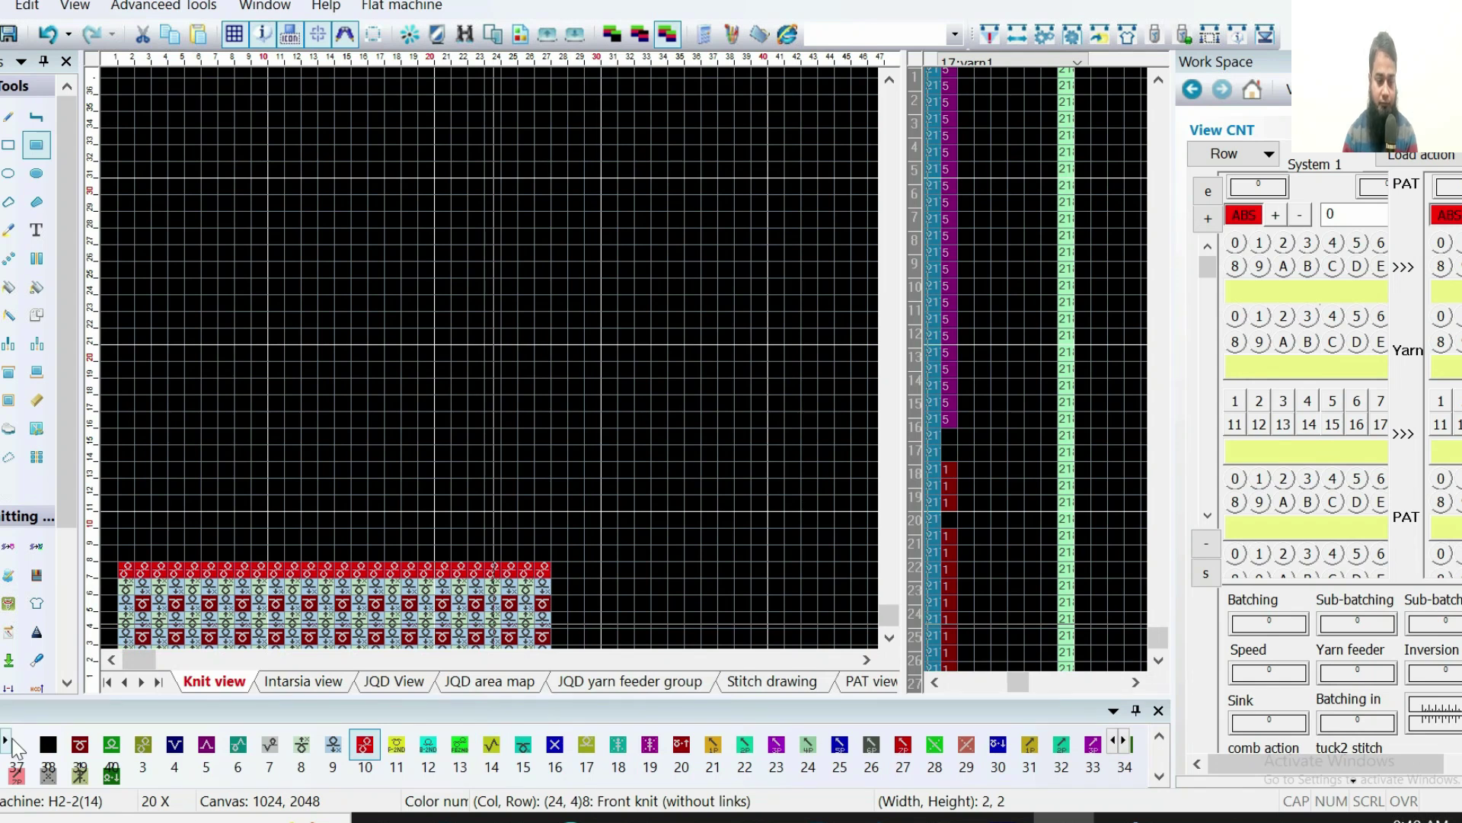
# Place a color 100 transfer-to-back stitch at column 4 of row 8 and repeat it every third column up to column 25
pyautogui.scroll(-1, 7, 746)
pyautogui.scroll(-1, 9, 744)
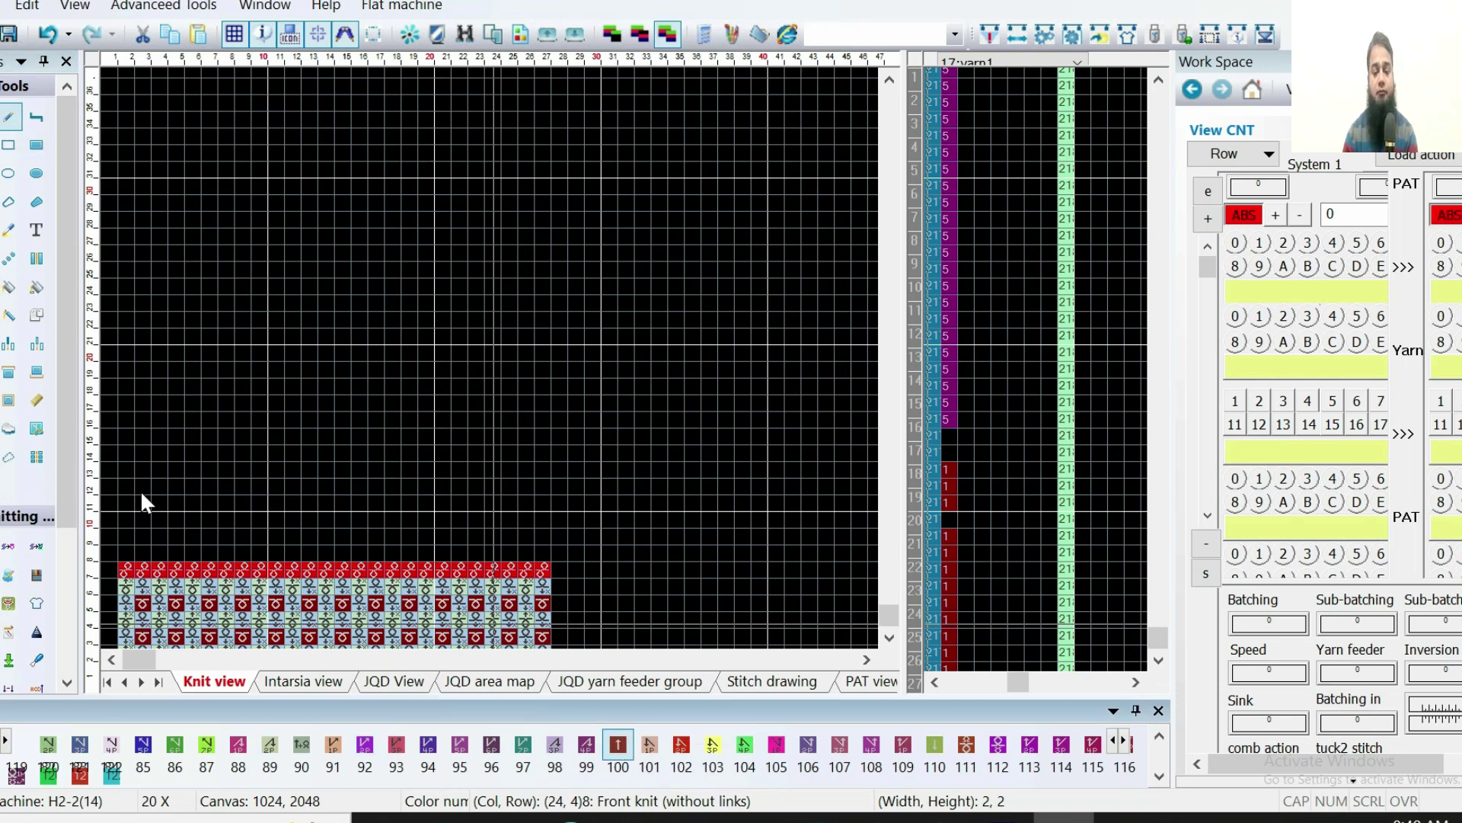
pyautogui.click(157, 551)
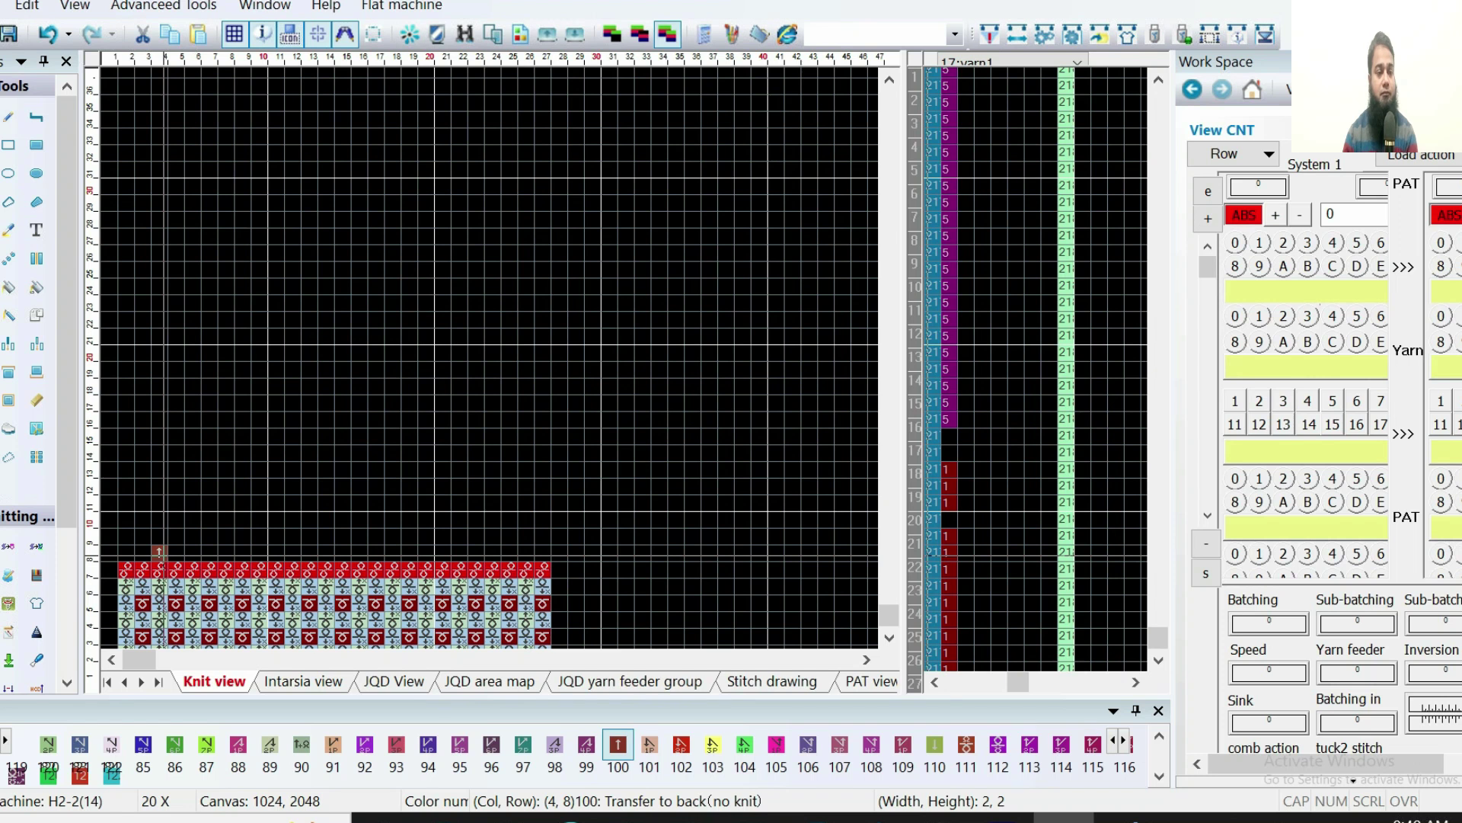
pyautogui.moveTo(121, 548); pyautogui.dragTo(541, 563)
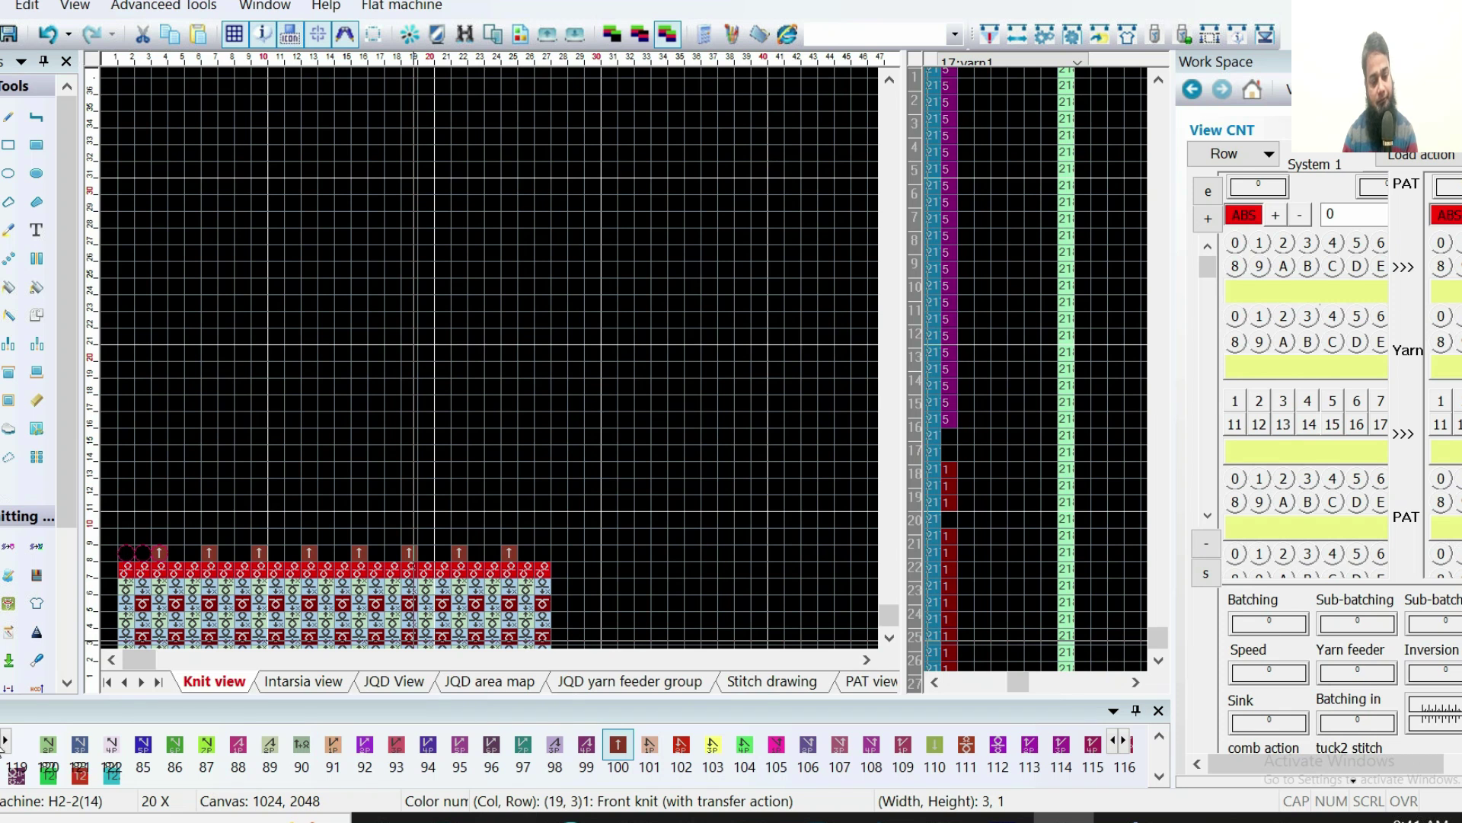
pyautogui.scroll(1, 1, 749)
pyautogui.scroll(1, 1, 749)
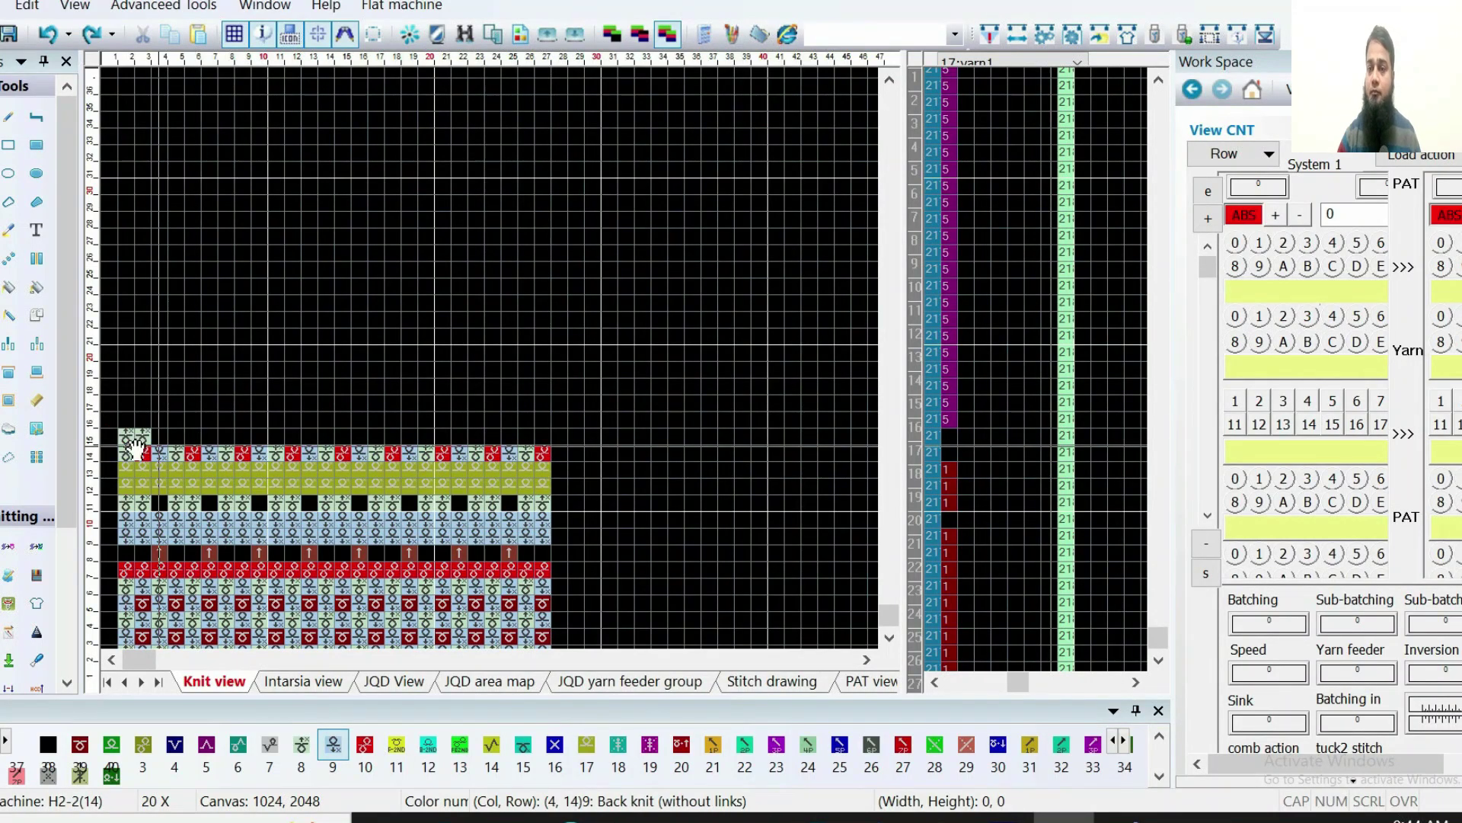
pyautogui.moveTo(126, 436); pyautogui.dragTo(438, 426)
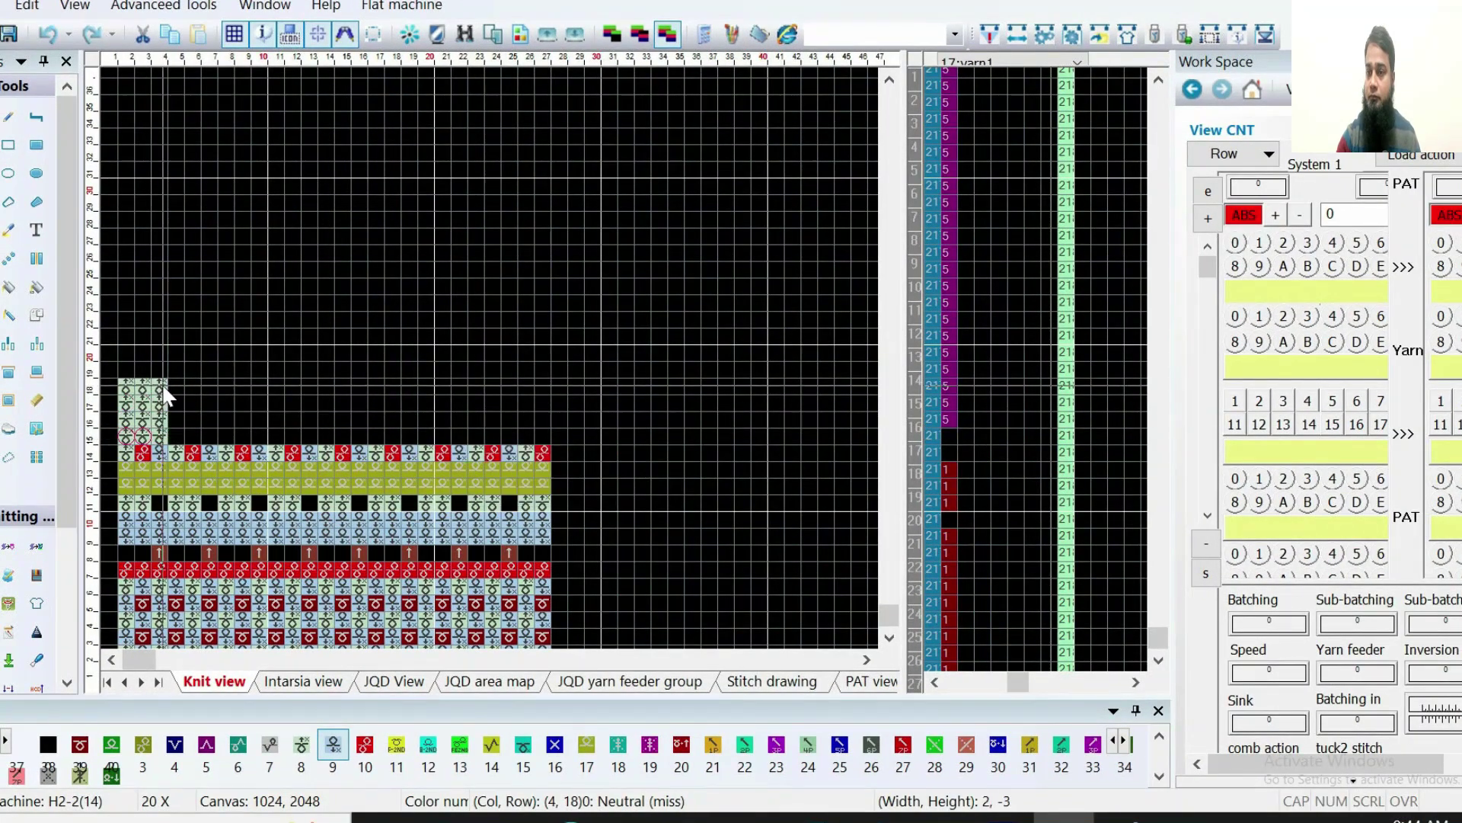
pyautogui.rightClick(164, 386)
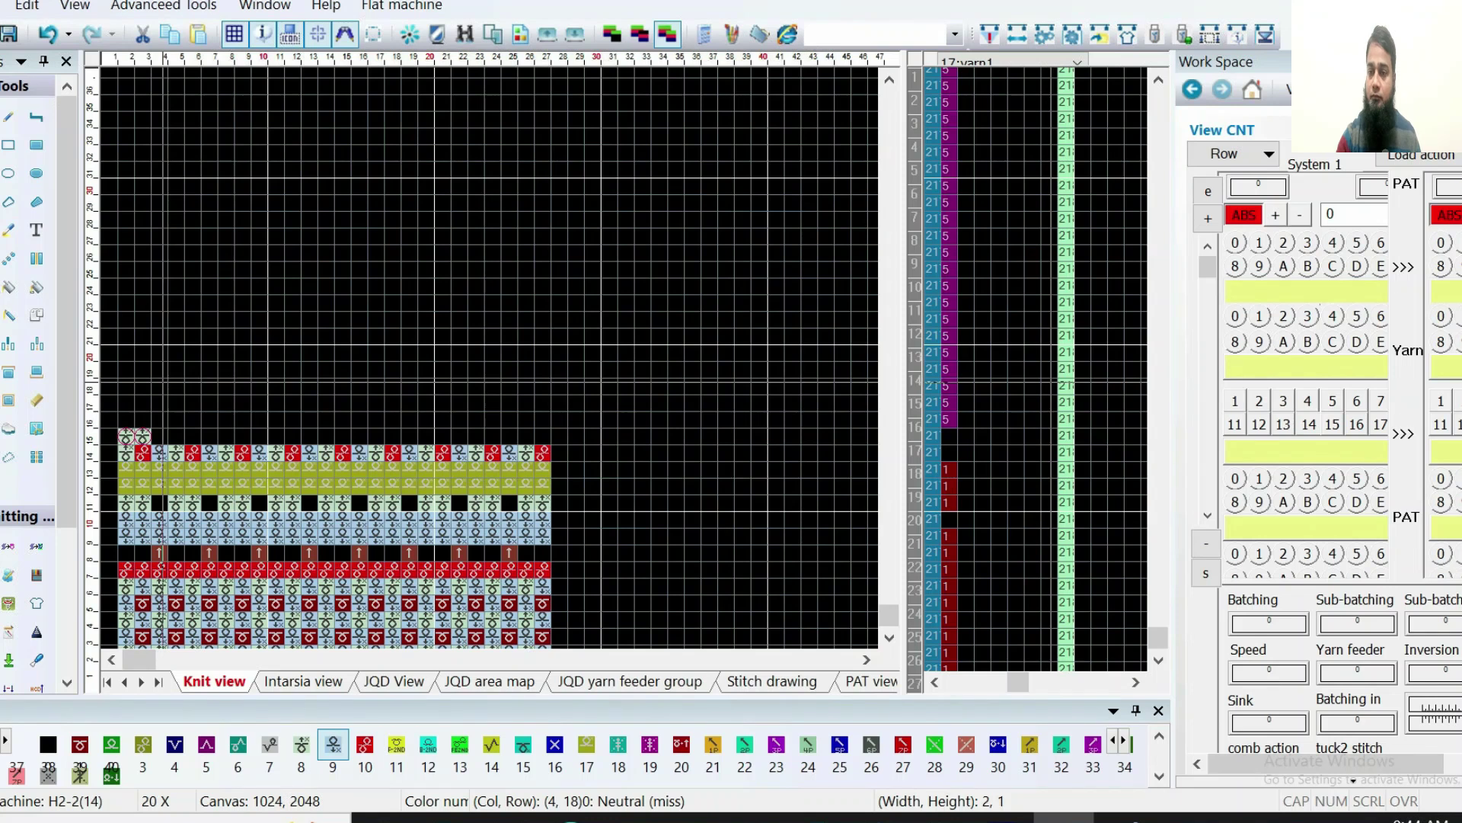
pyautogui.rightClick(194, 288)
pyautogui.moveTo(131, 302); pyautogui.dragTo(268, 256)
pyautogui.click(132, 300)
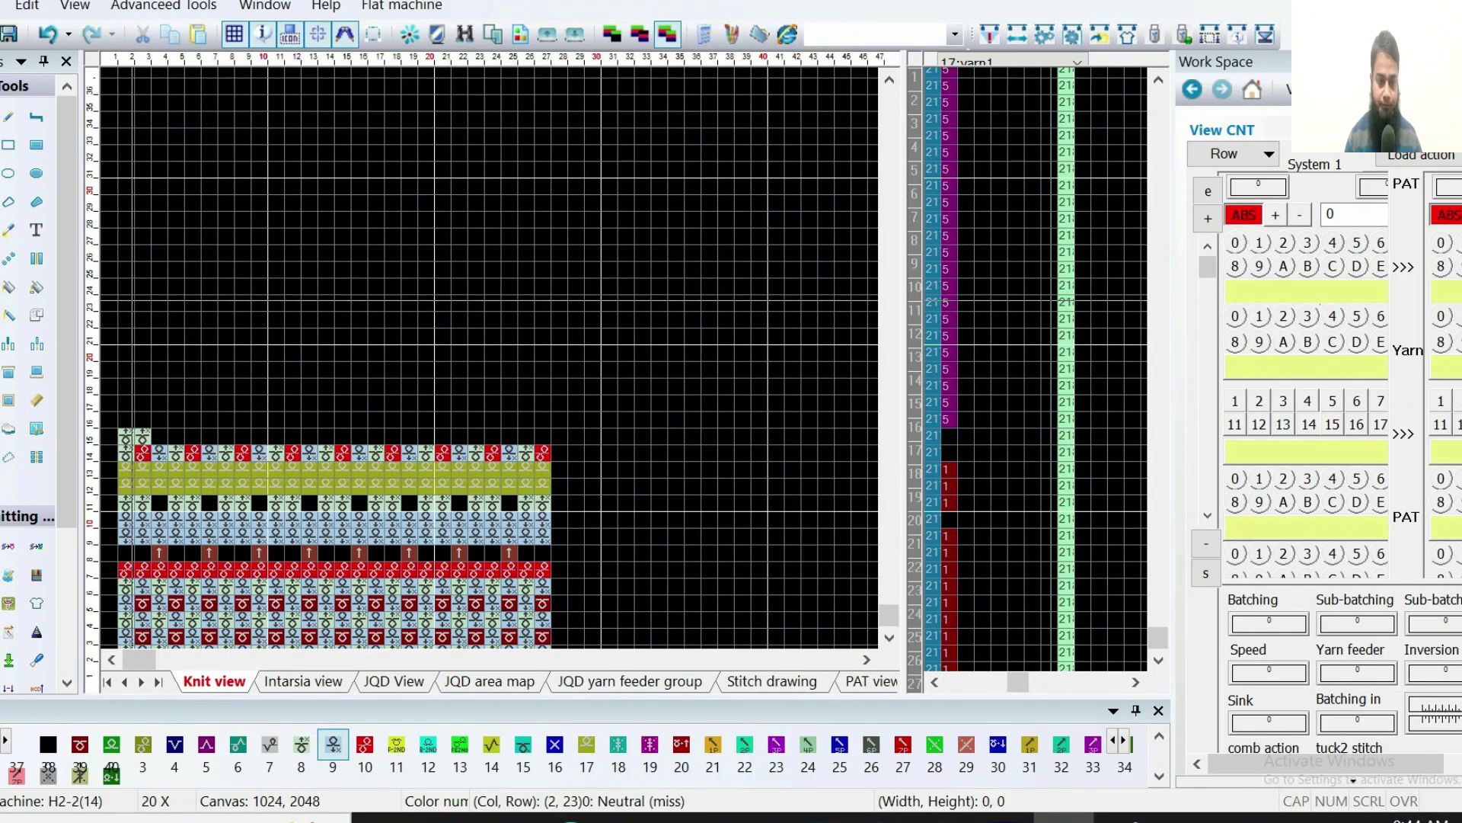
# Repeat the three-cell unit at columns 2 to 4 of row 15 across the row to column 27
pyautogui.click(143, 442)
pyautogui.moveTo(142, 442); pyautogui.dragTo(168, 439)
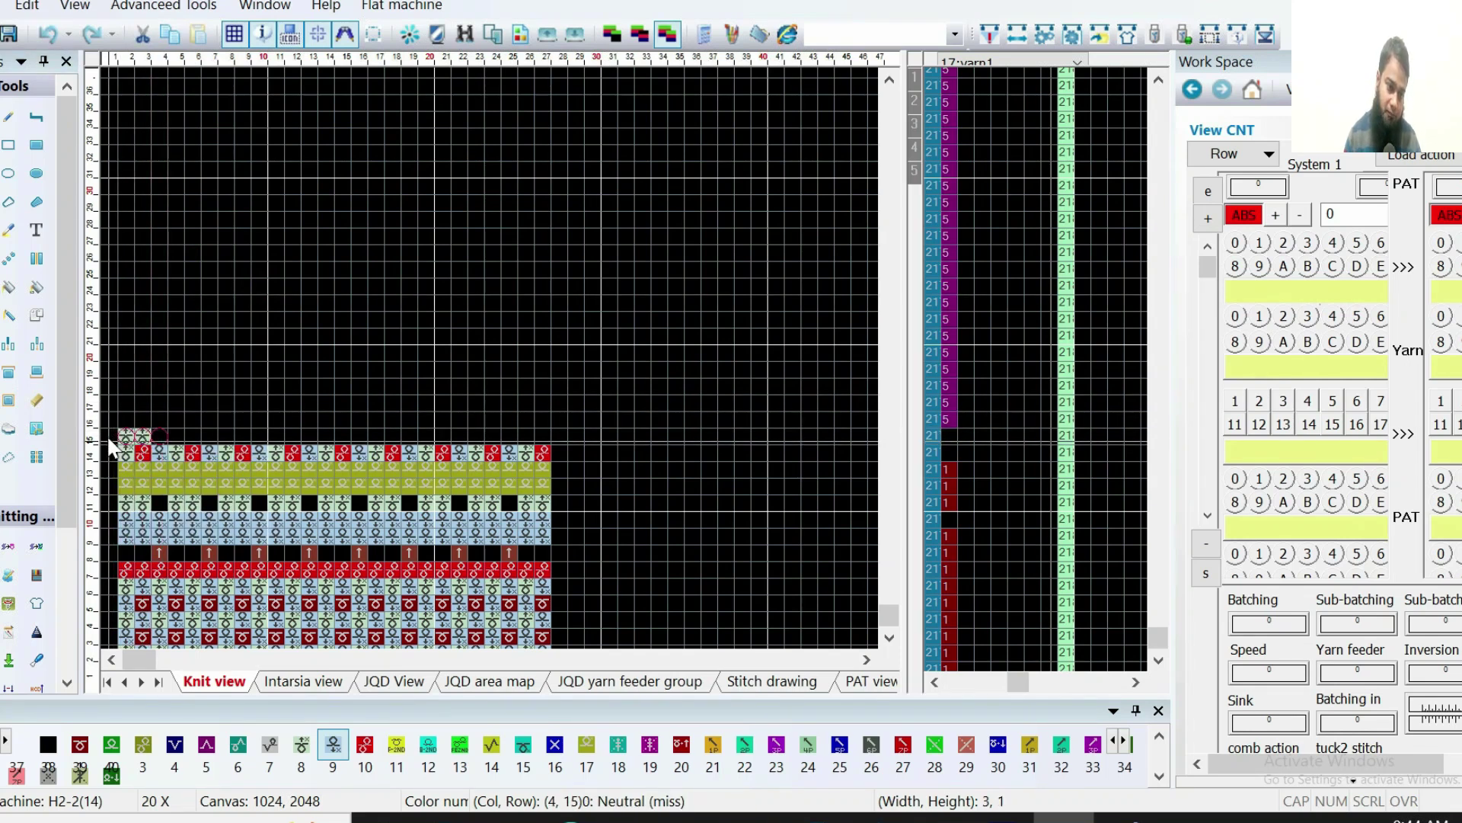
pyautogui.moveTo(159, 438); pyautogui.dragTo(543, 442)
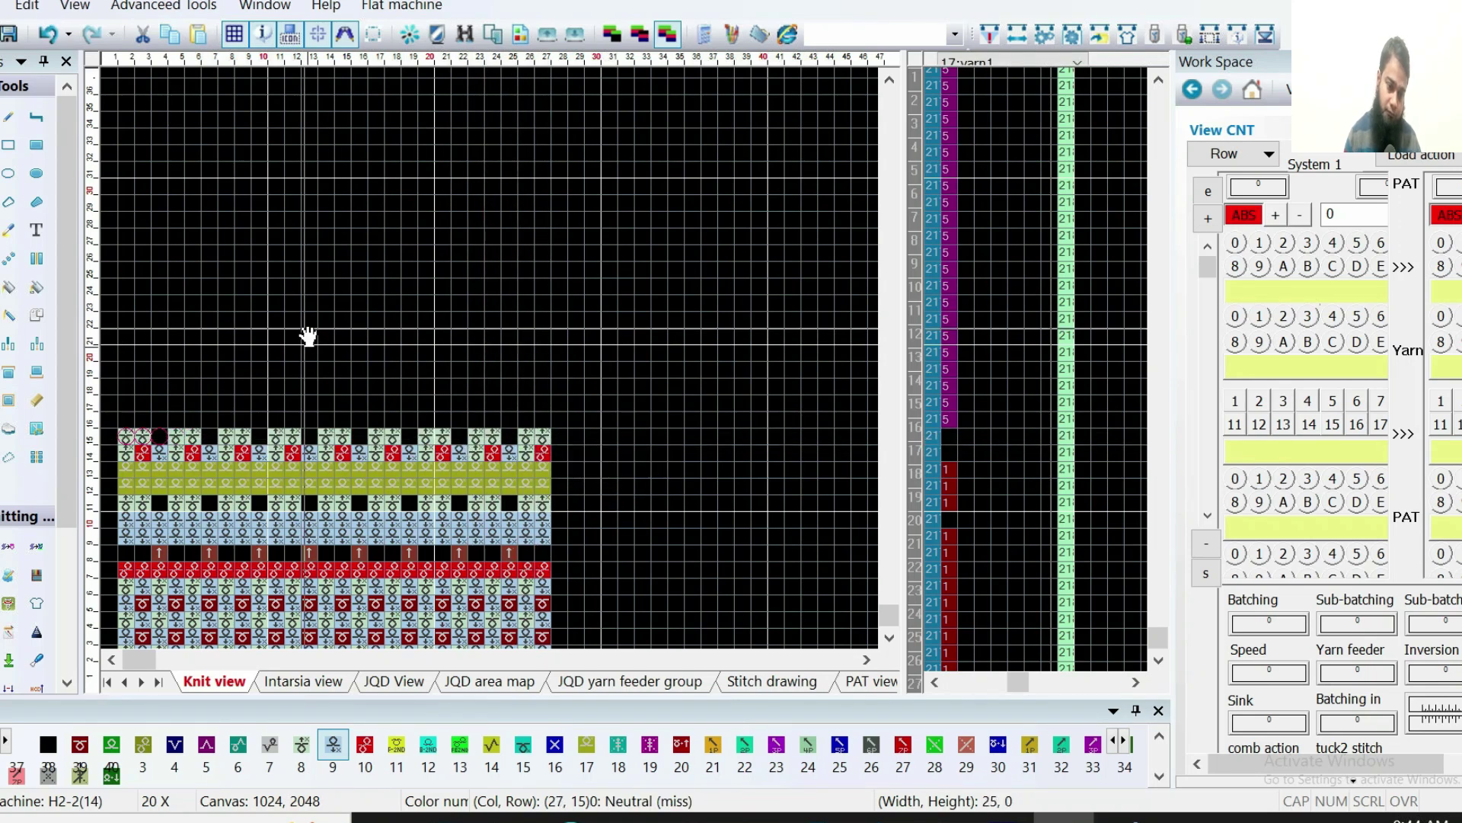
pyautogui.moveTo(293, 317); pyautogui.dragTo(288, 217)
pyautogui.click(285, 208)
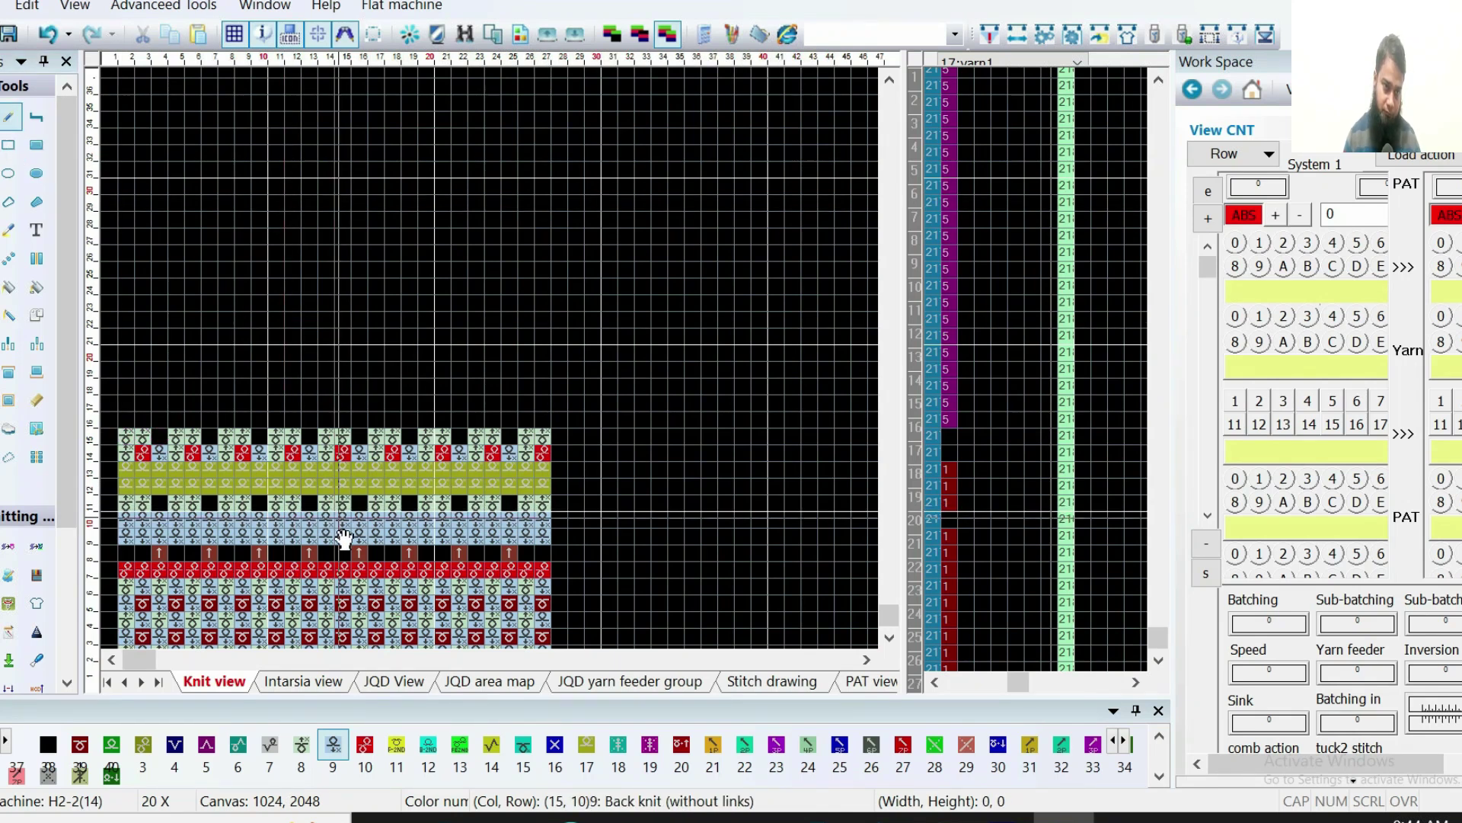
# Place color 9 back knit stitches at columns 3 and 4 of row 16 and repeat the three-cell unit across to column 27
pyautogui.click(333, 745)
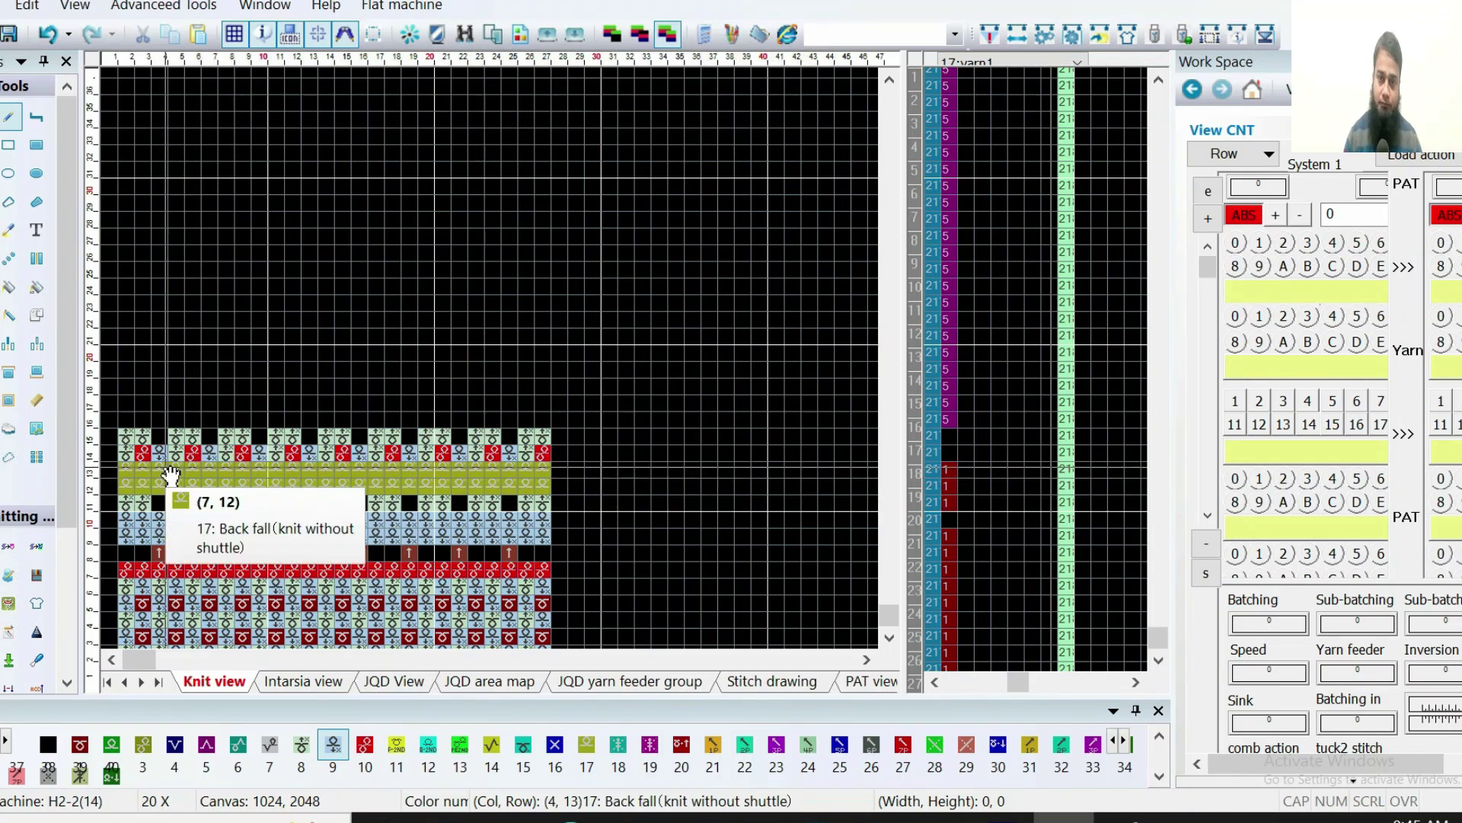
pyautogui.click(160, 420)
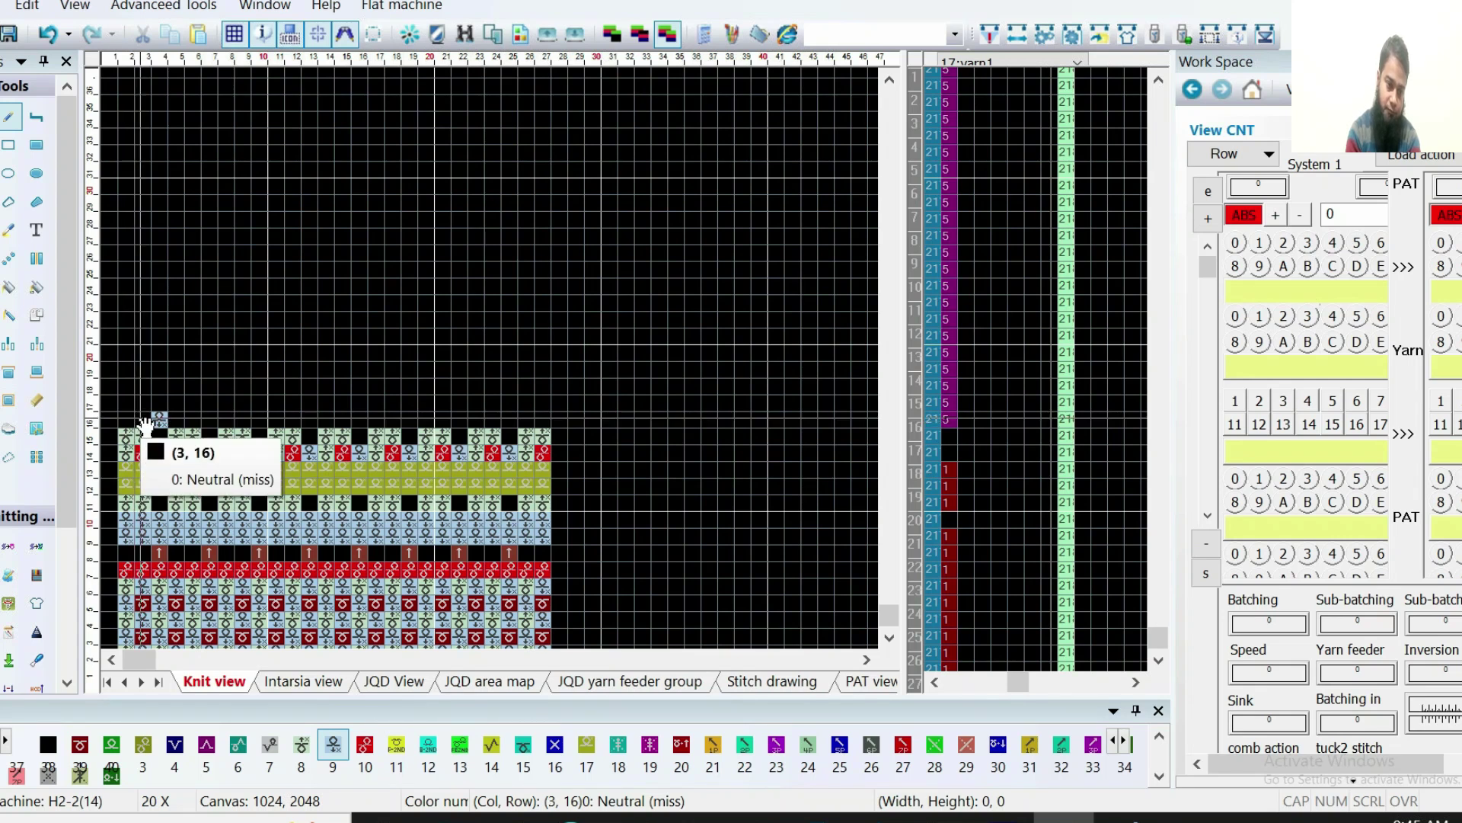
pyautogui.click(145, 423)
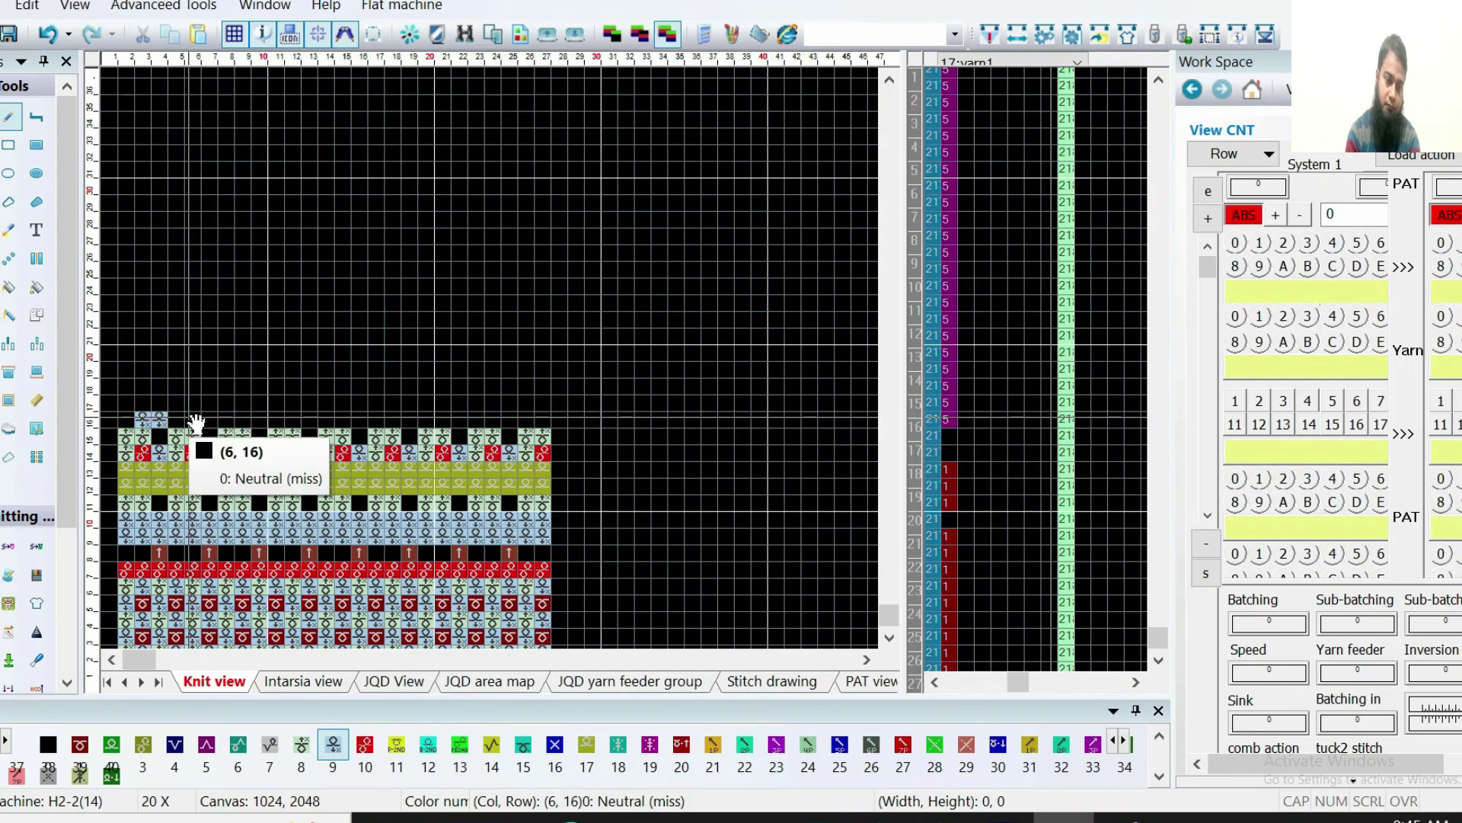
pyautogui.click(196, 424)
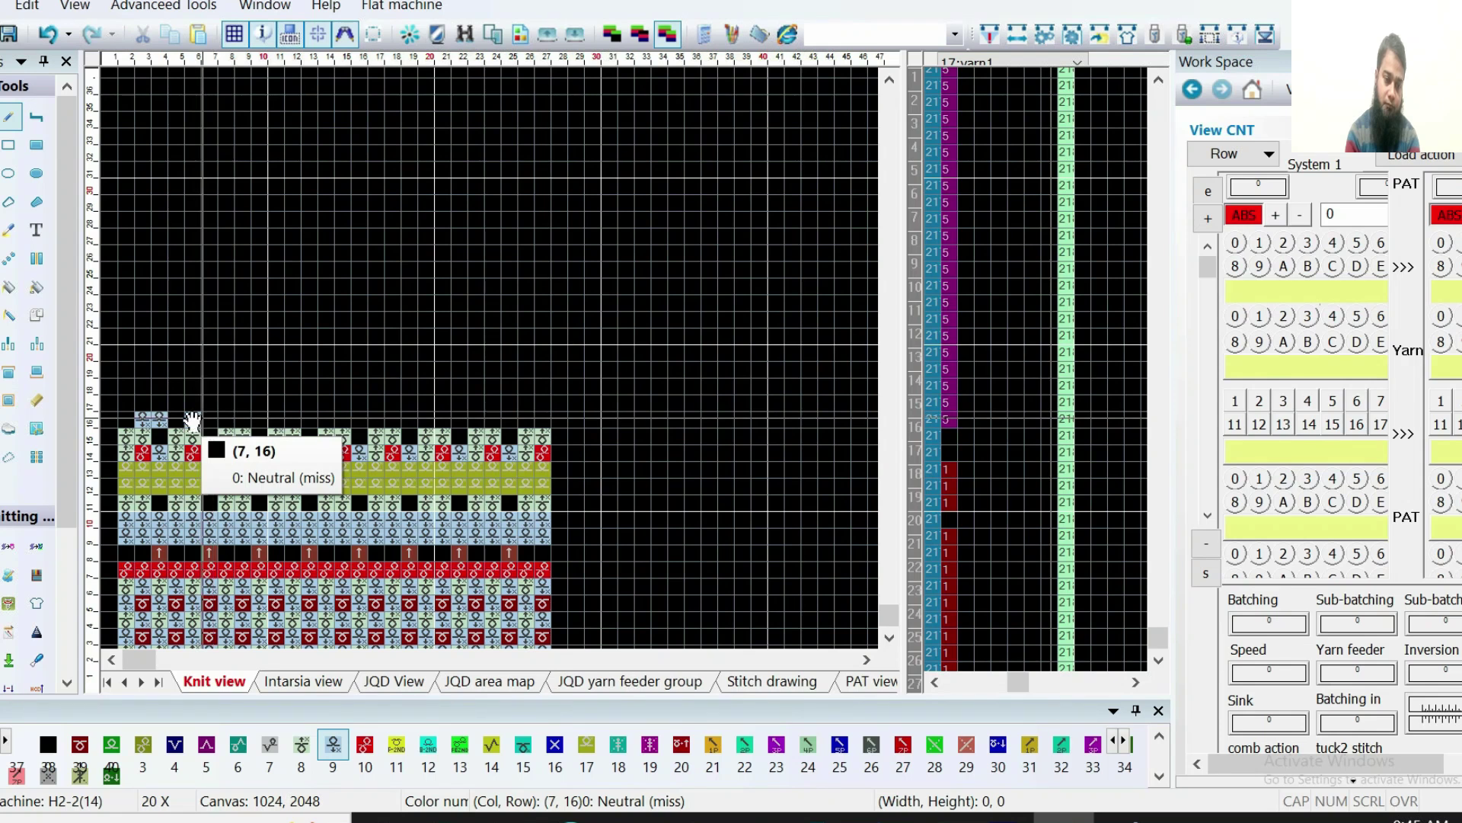
pyautogui.click(193, 421)
pyautogui.click(47, 34)
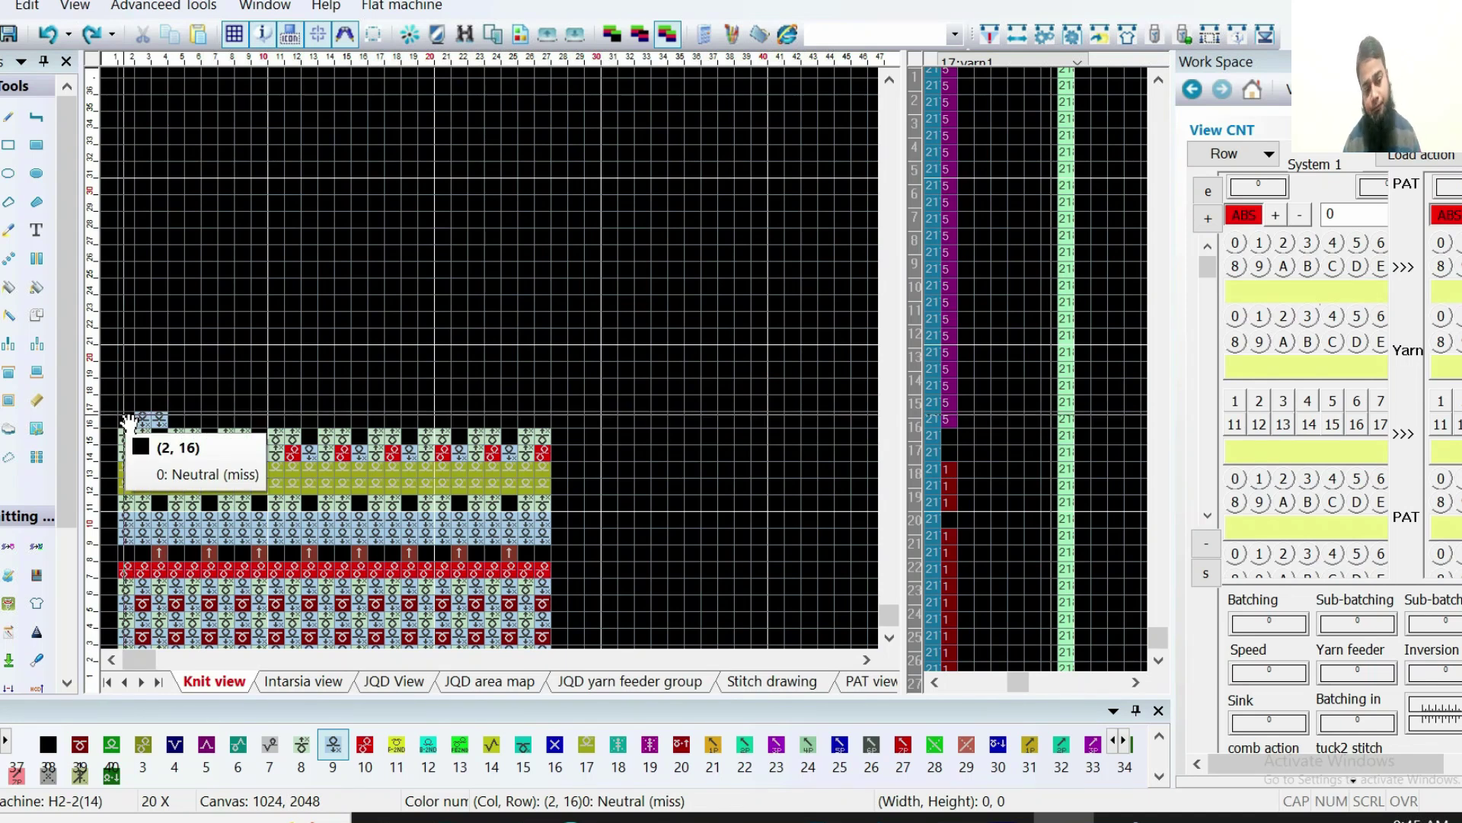
pyautogui.click(128, 421)
pyautogui.moveTo(124, 417); pyautogui.dragTo(544, 421)
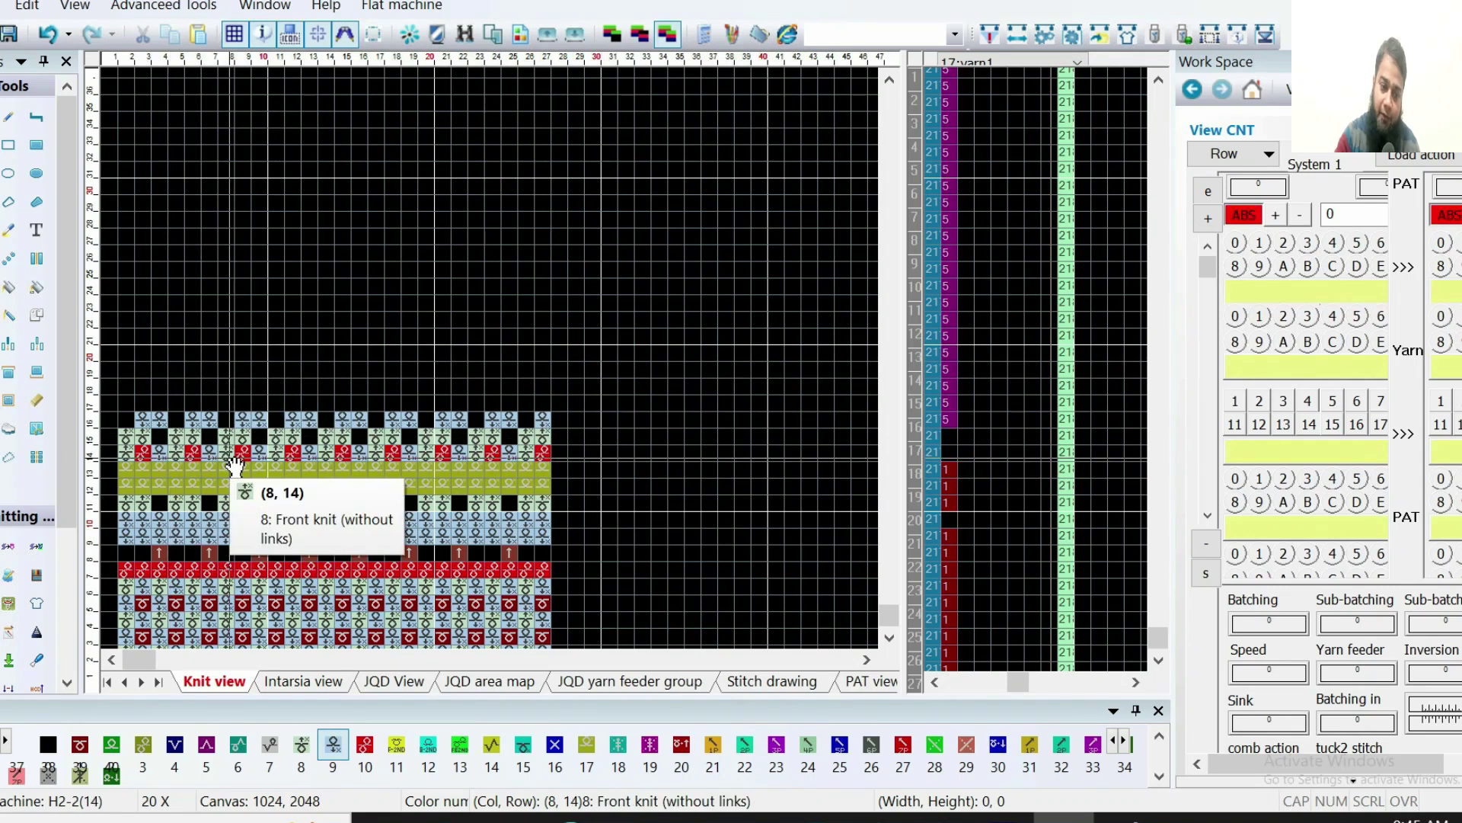
pyautogui.moveTo(226, 434)
pyautogui.mouseDown()
pyautogui.moveTo(227, 421)
pyautogui.moveTo(200, 424)
pyautogui.mouseUp()
pyautogui.rightClick(207, 427)
pyautogui.click(244, 489)
pyautogui.press('Escape')
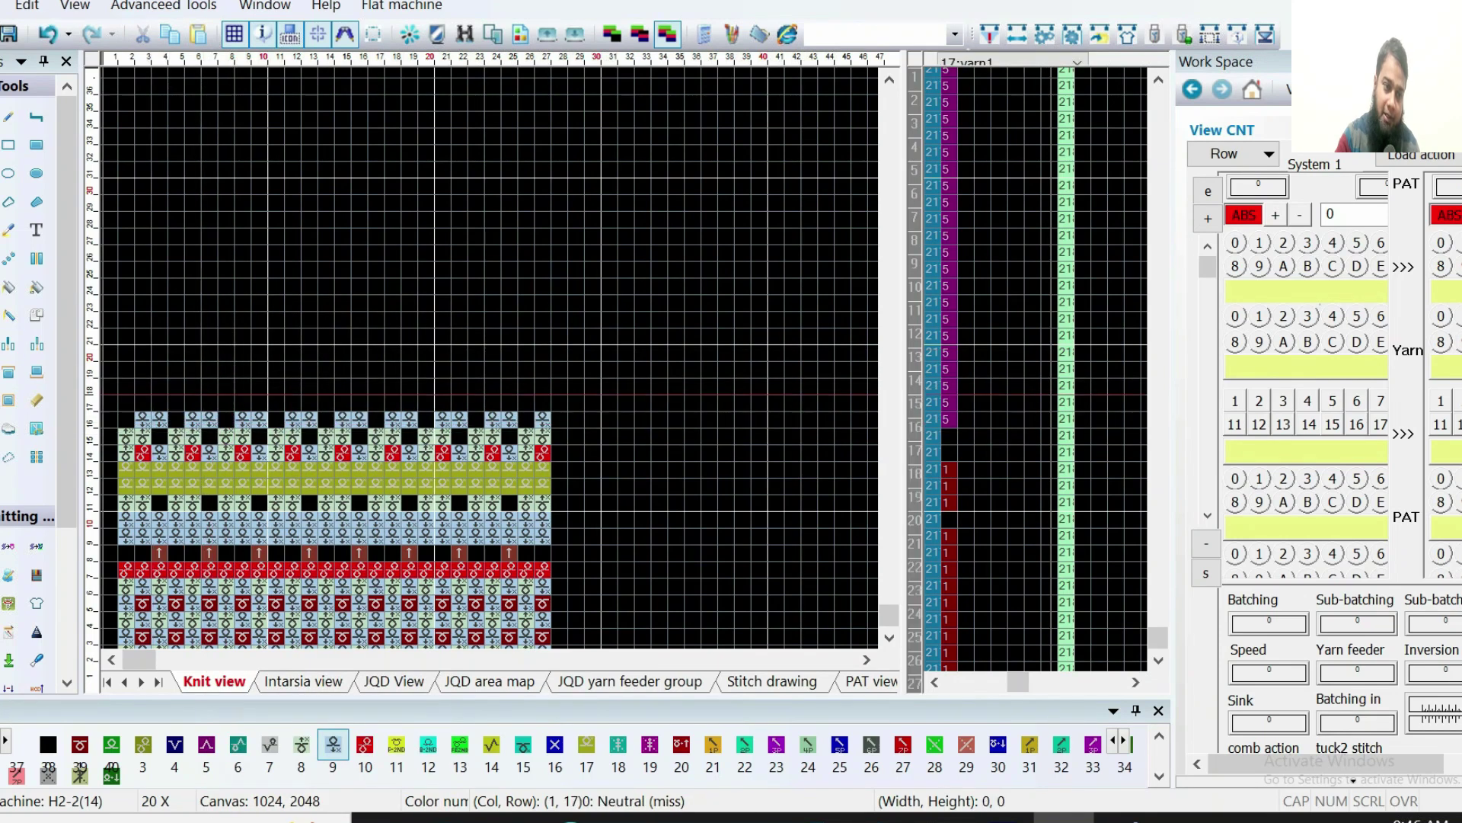
pyautogui.moveTo(176, 420); pyautogui.dragTo(227, 421)
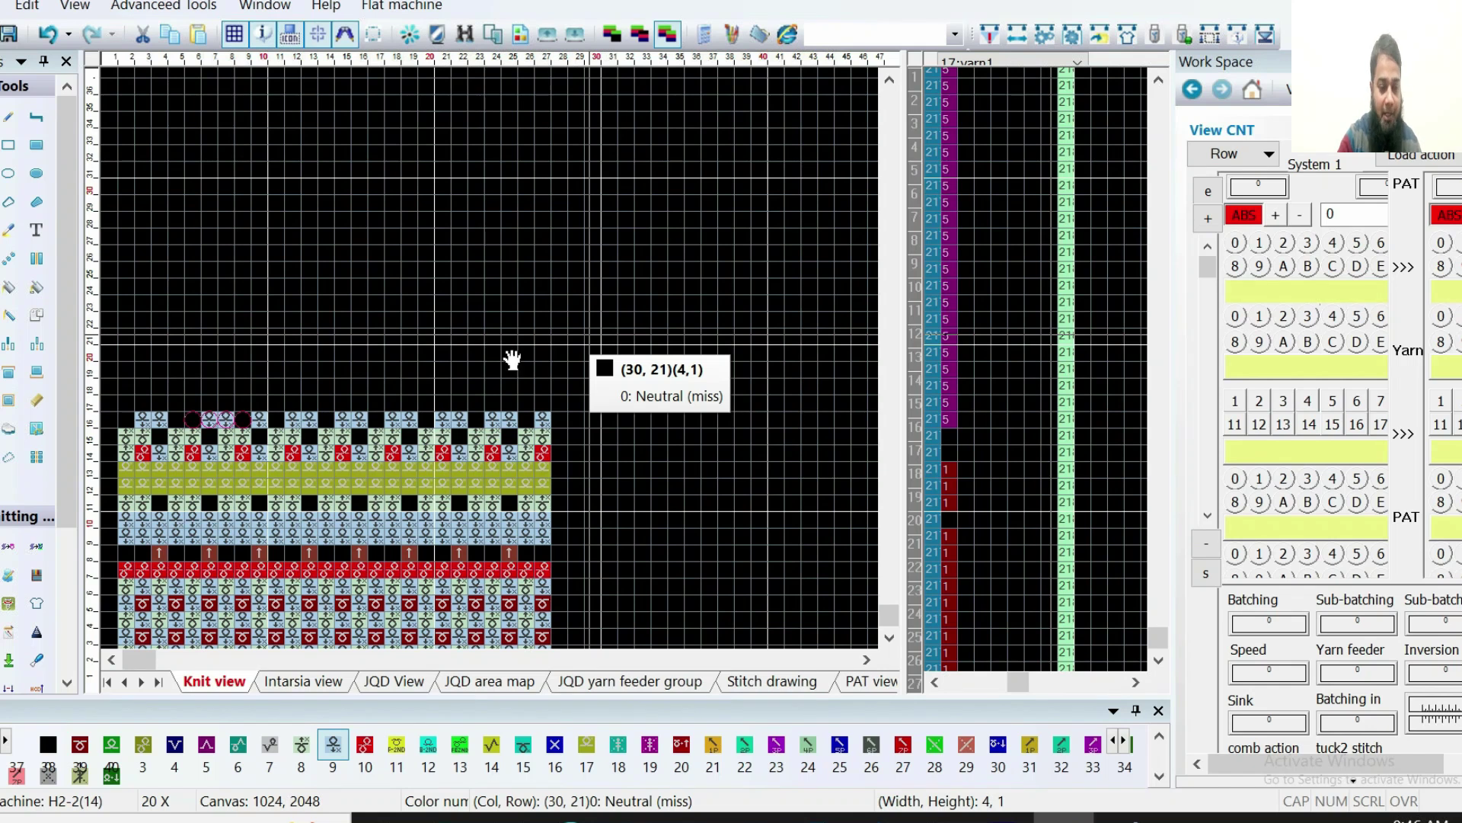
pyautogui.moveTo(221, 386); pyautogui.dragTo(208, 410)
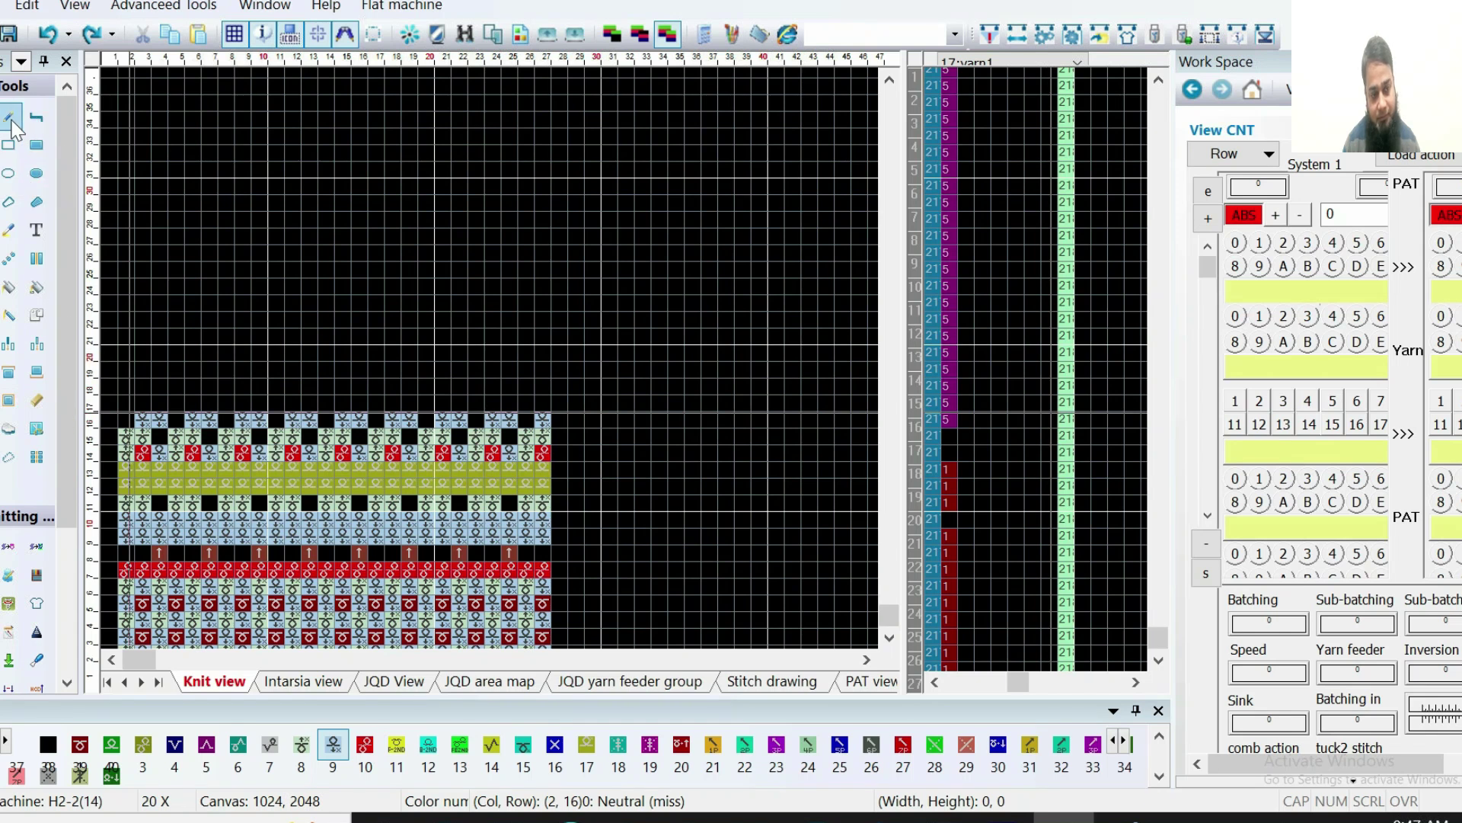
# Start row 17 with a color 8 front knit stitch at column 2 and a color 10 stitch at column 3
pyautogui.click(301, 742)
pyautogui.click(126, 399)
pyautogui.click(139, 394)
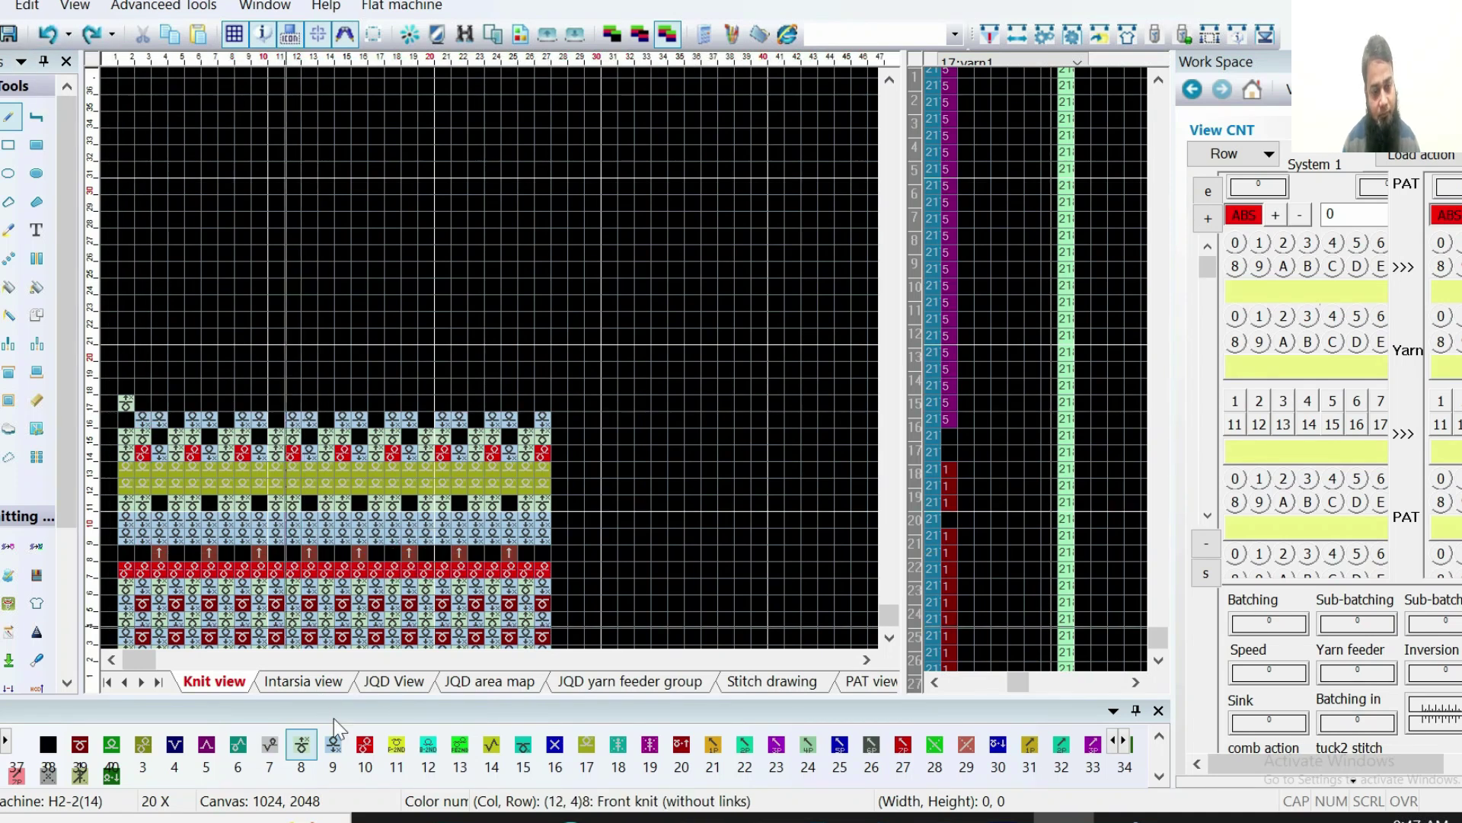
pyautogui.click(367, 748)
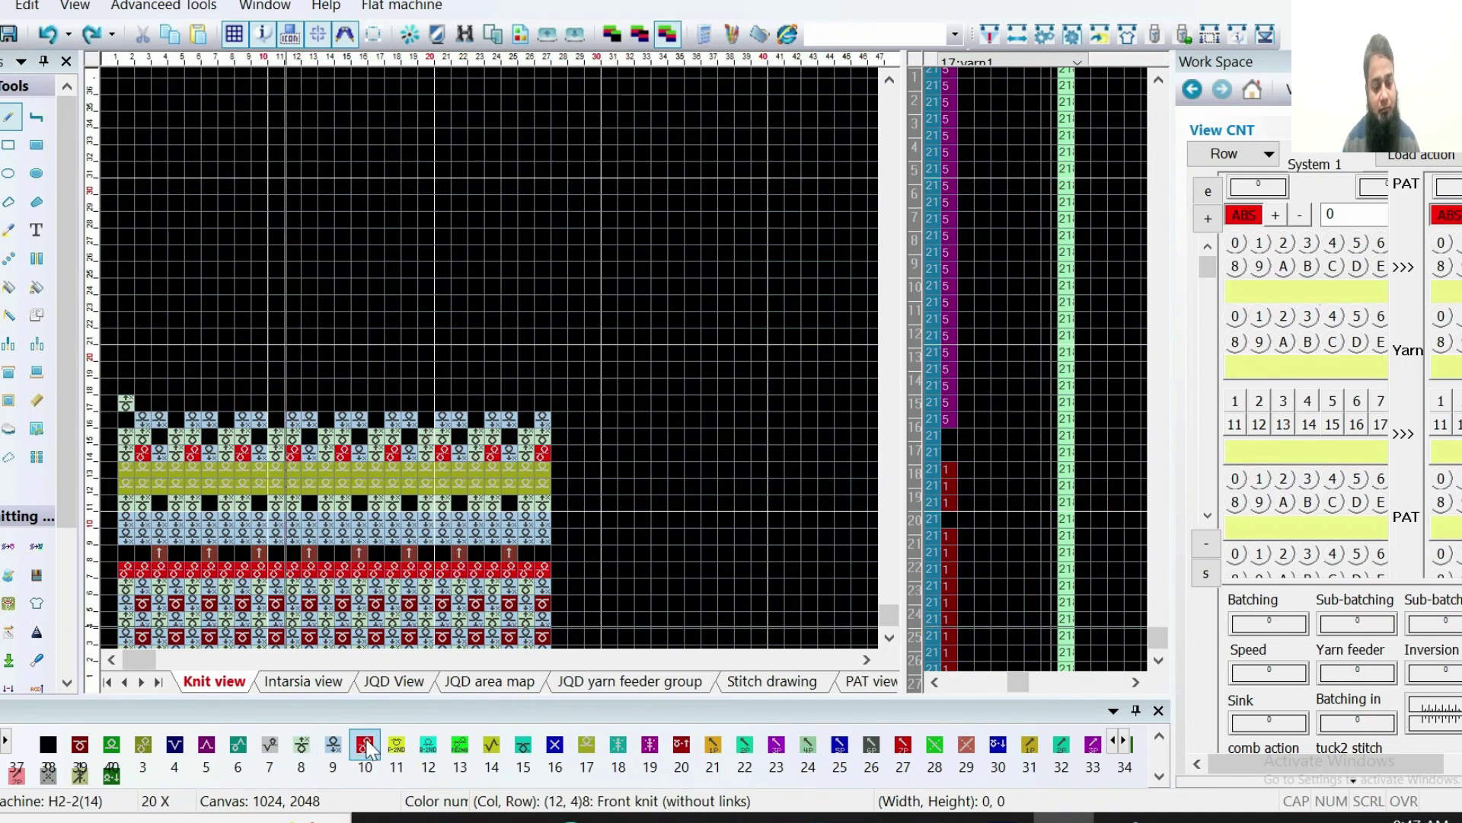
pyautogui.click(144, 403)
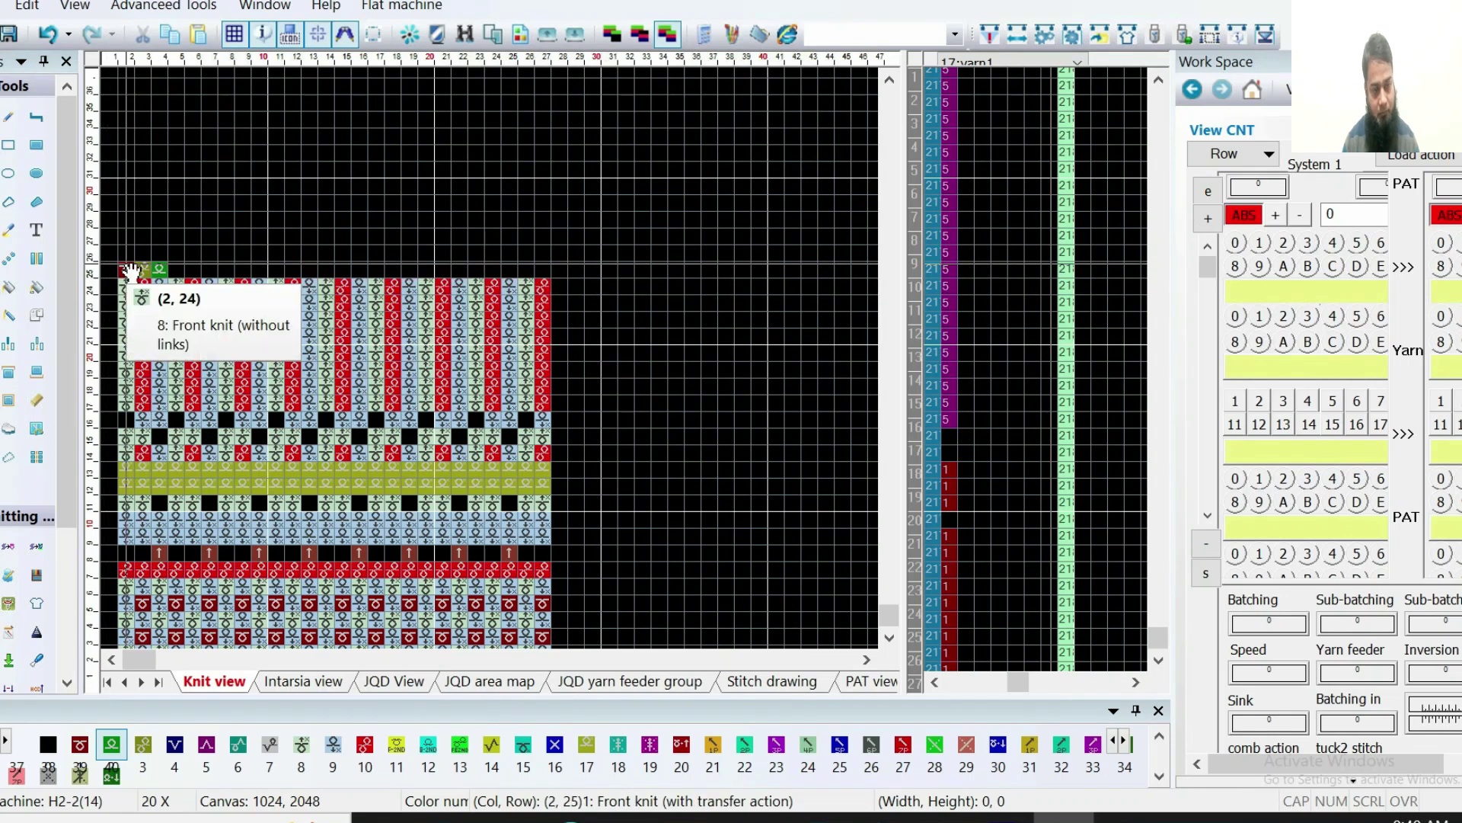
# Repeat row 25's three-stitch unit across to column 27 and fill rows 26 to 35 above it with color 1 front knit stitches
pyautogui.moveTo(130, 271); pyautogui.dragTo(537, 264)
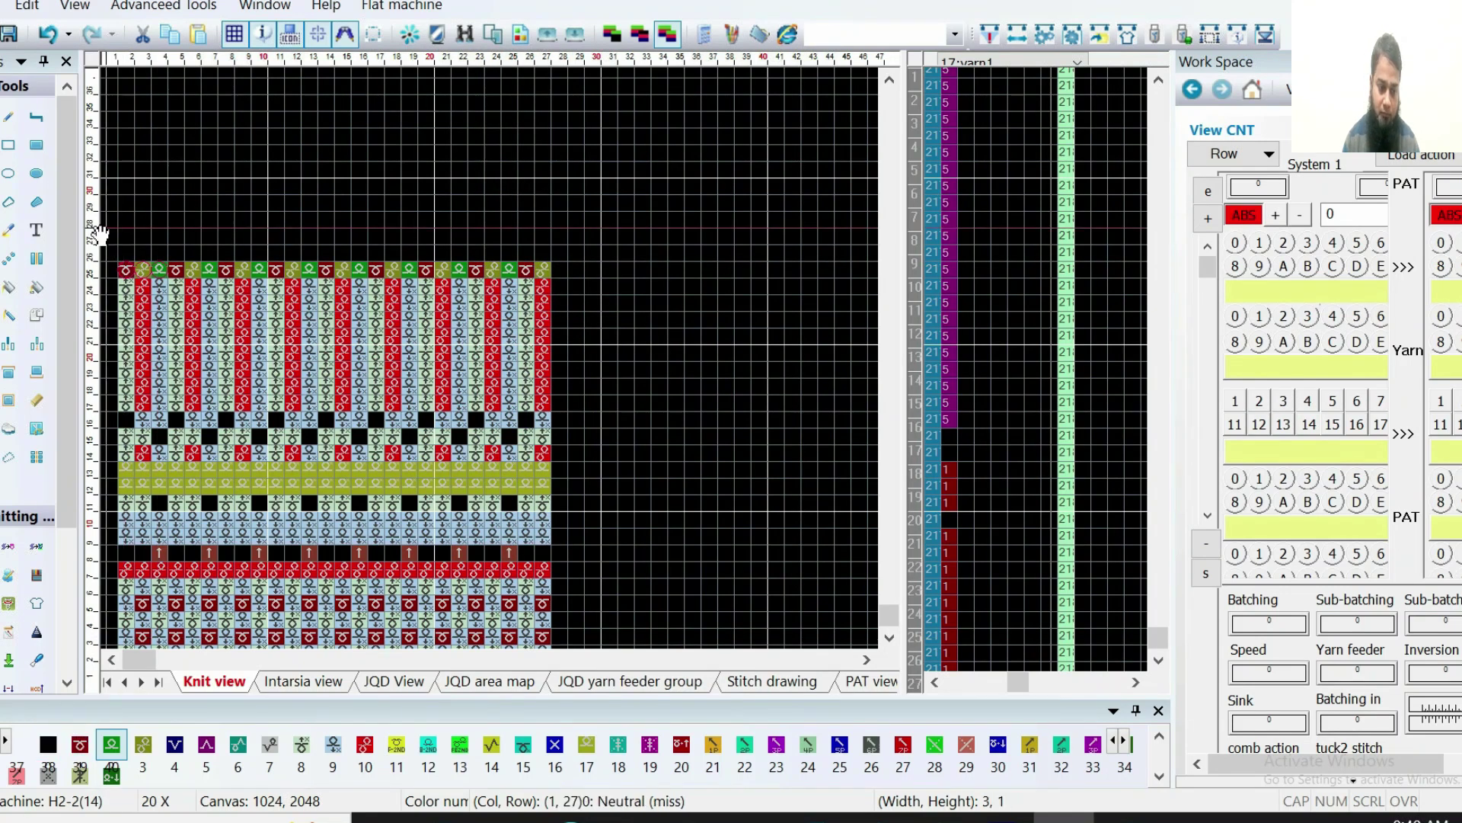
pyautogui.click(36, 144)
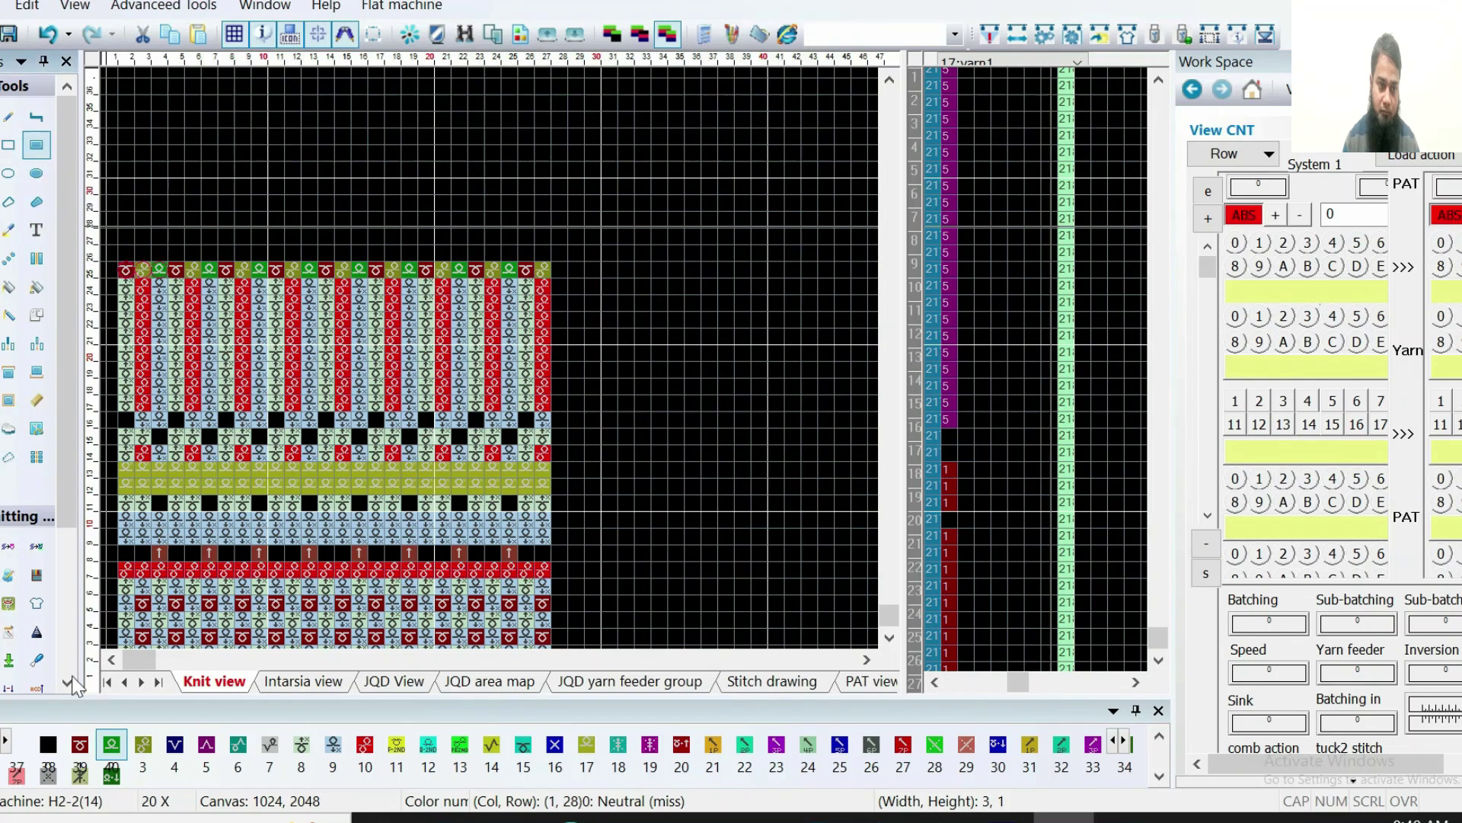
pyautogui.click(80, 745)
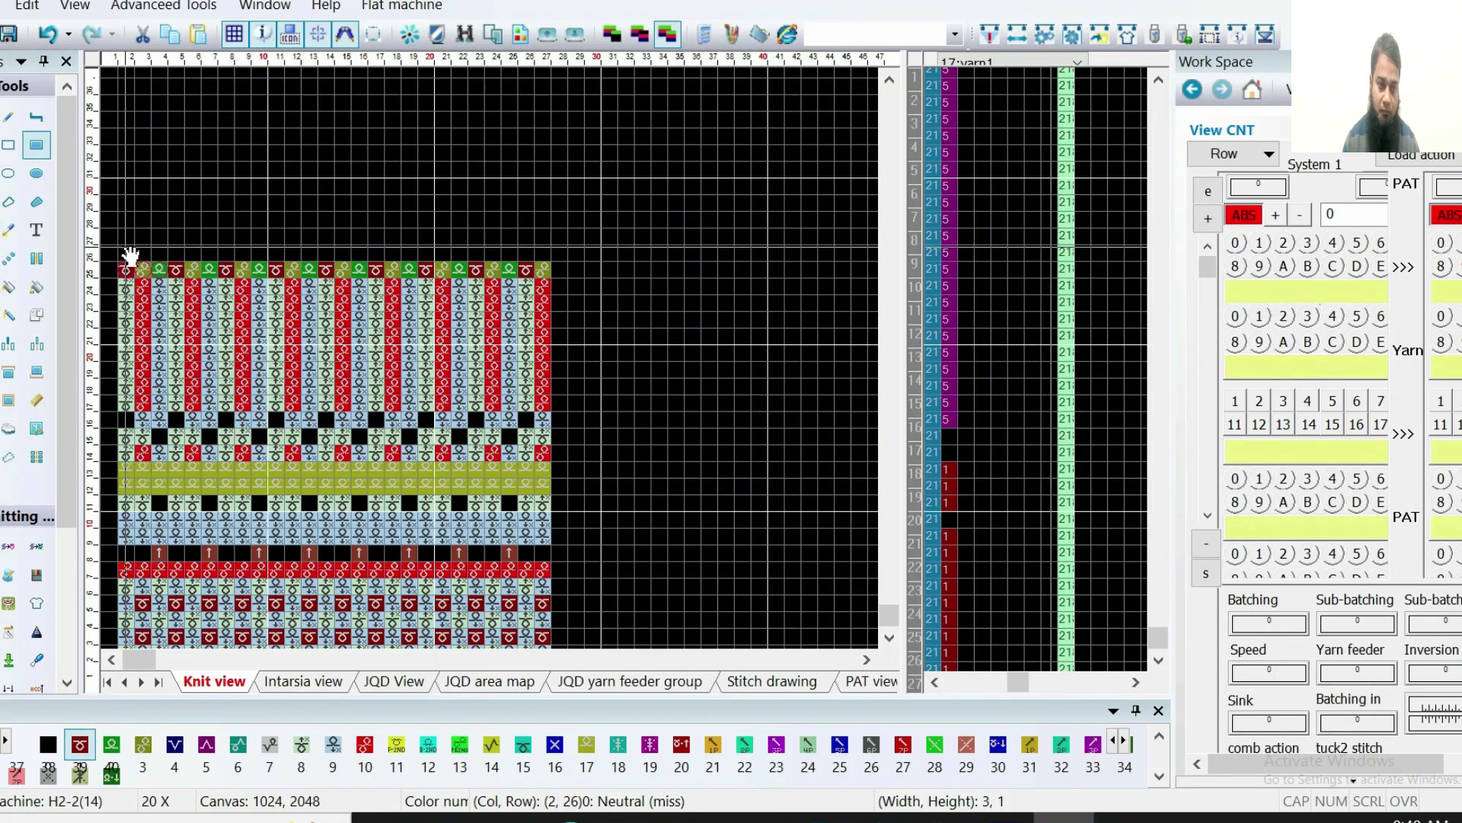
pyautogui.moveTo(129, 256); pyautogui.dragTo(546, 109)
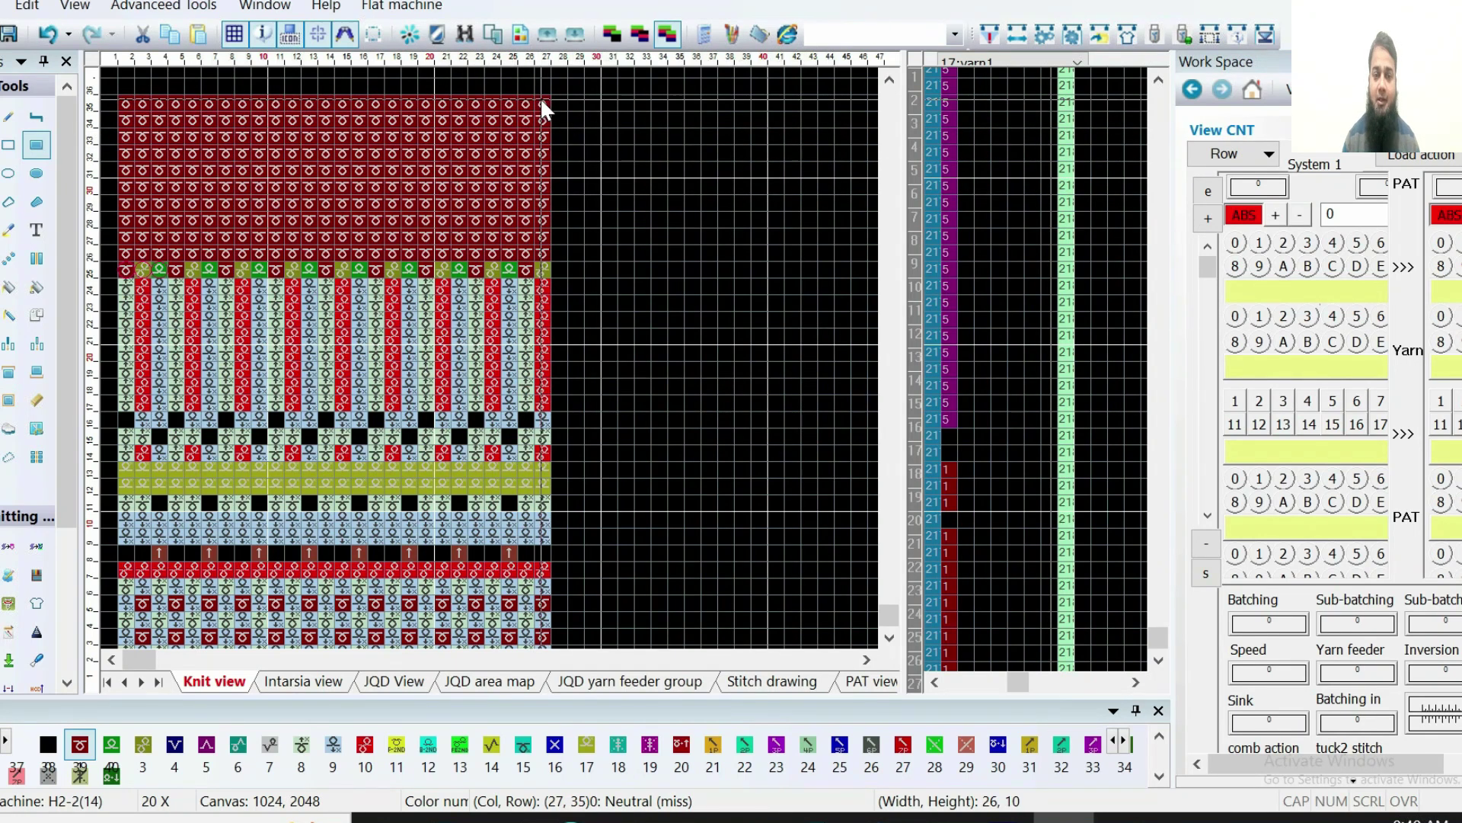
pyautogui.rightClick(667, 259)
pyautogui.click(660, 221)
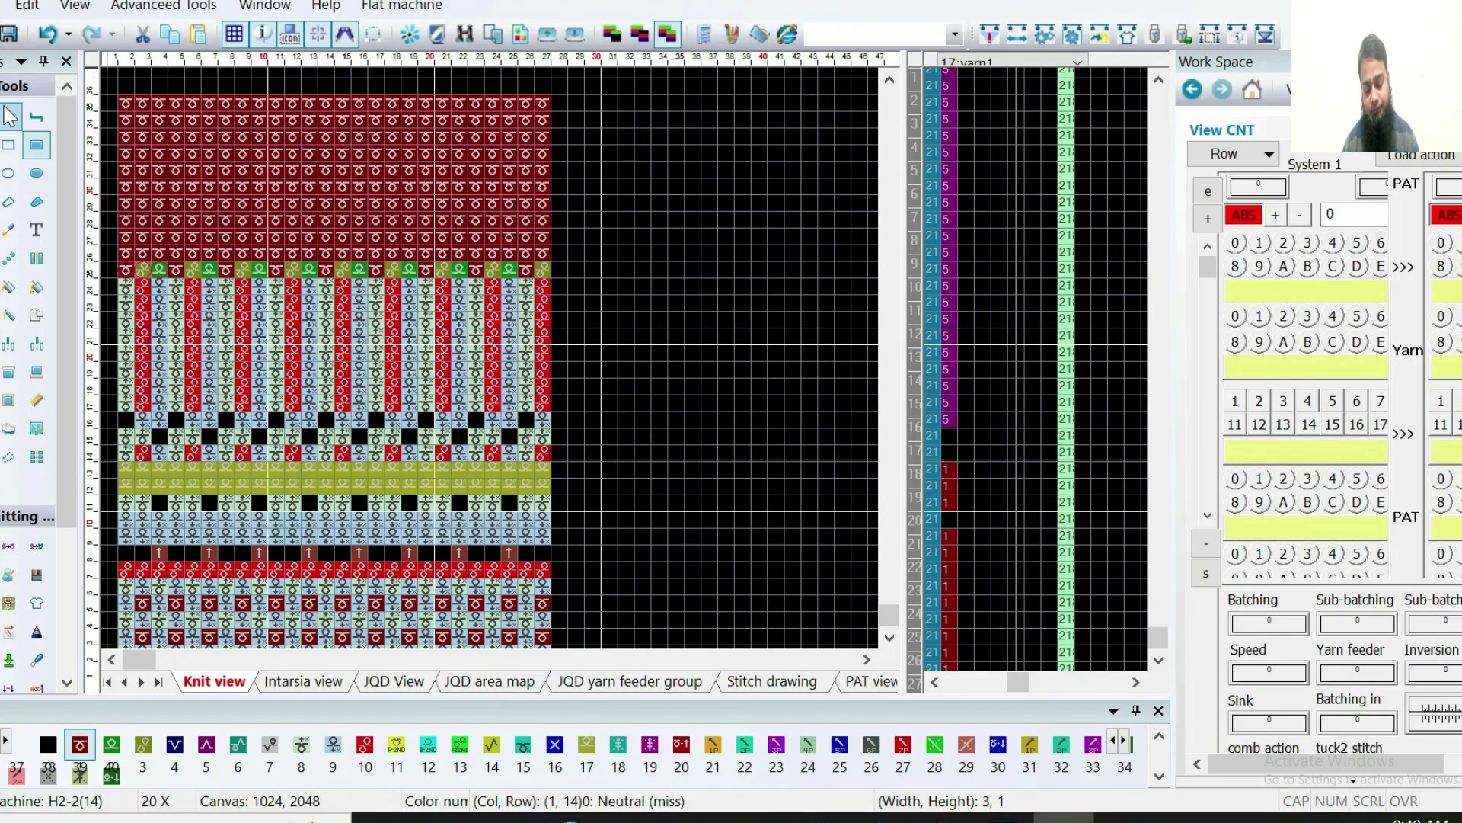
pyautogui.click(36, 146)
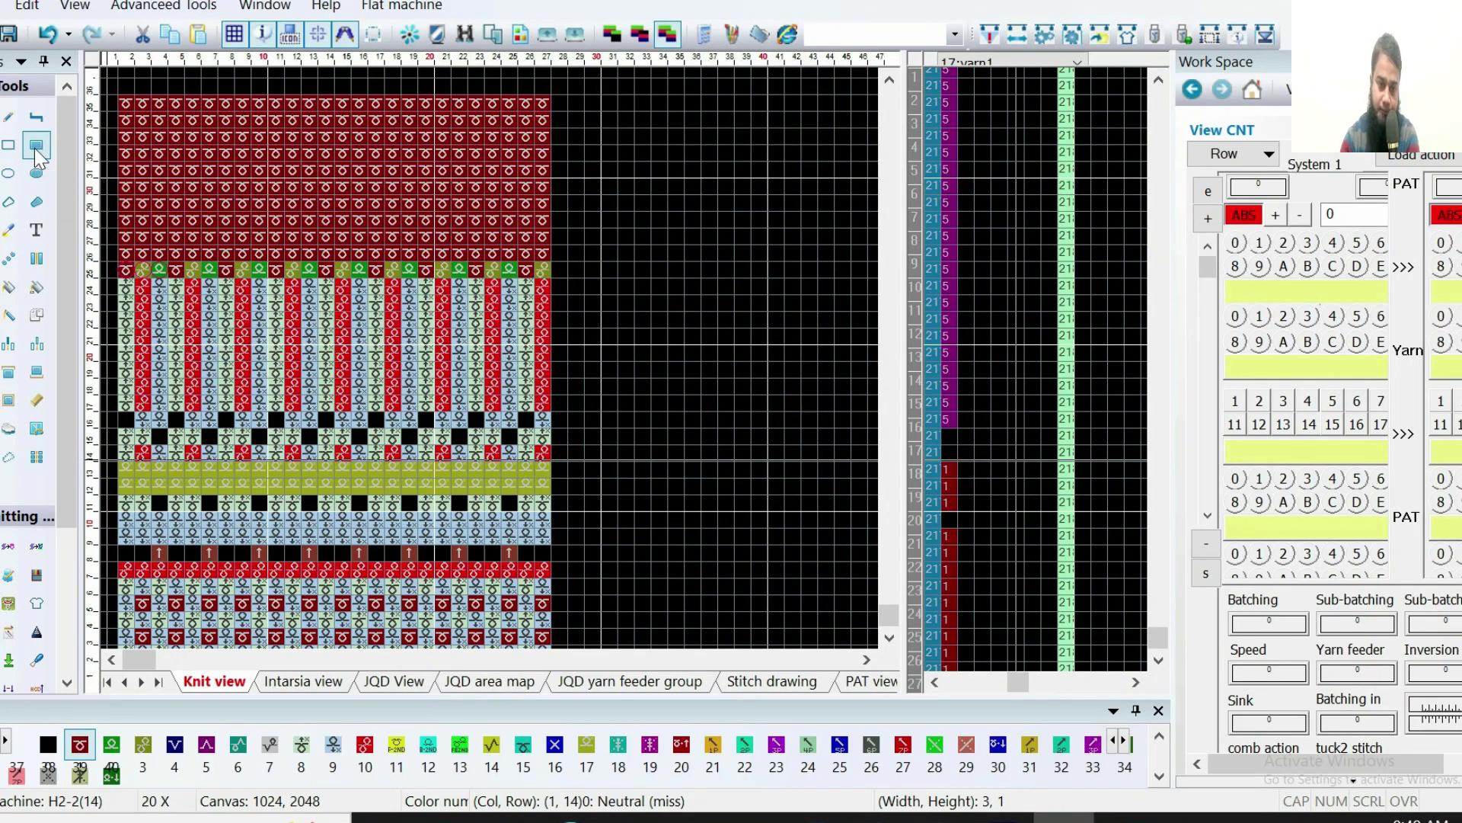
pyautogui.click(80, 748)
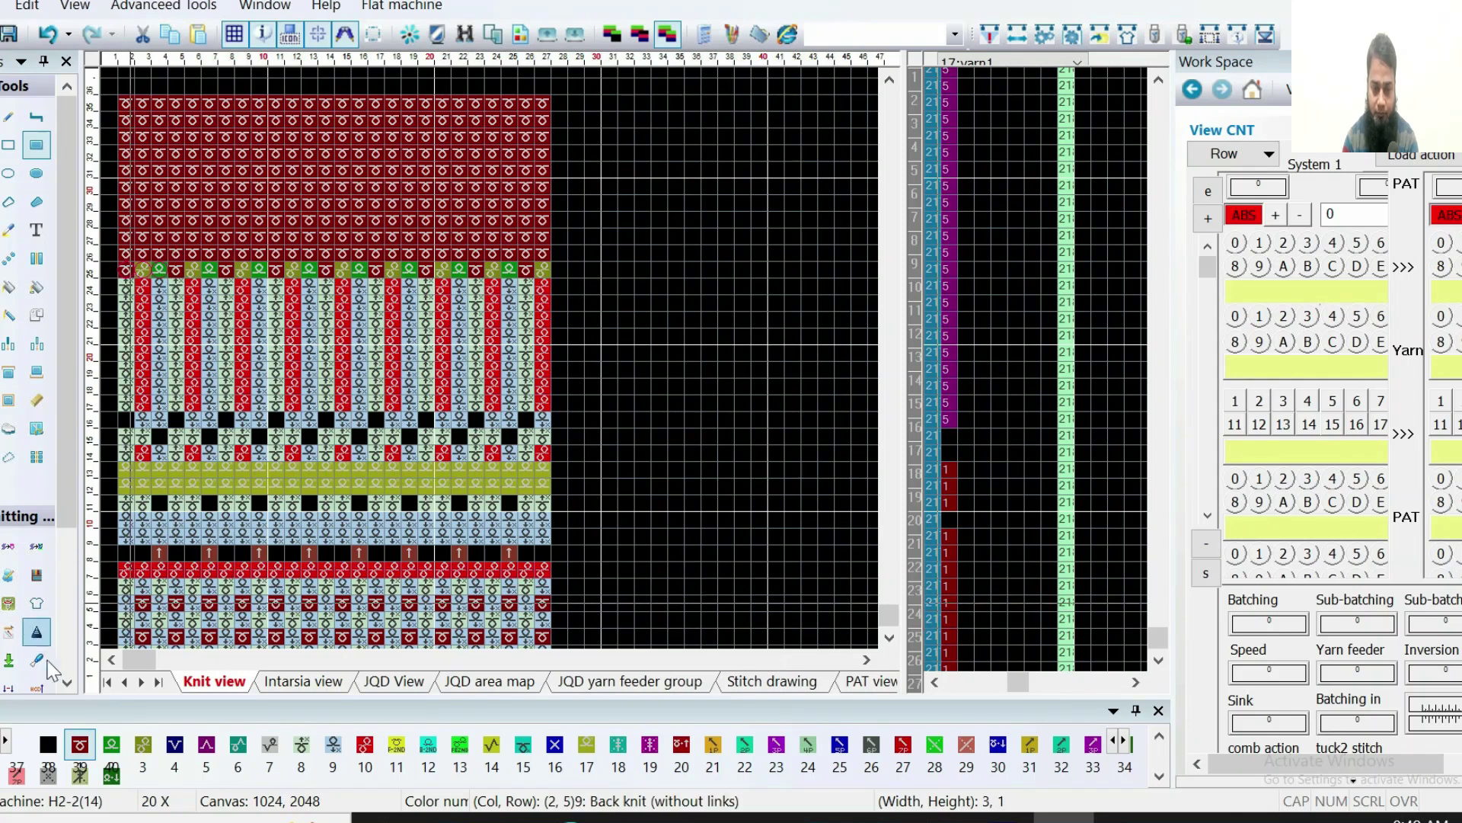
pyautogui.click(113, 740)
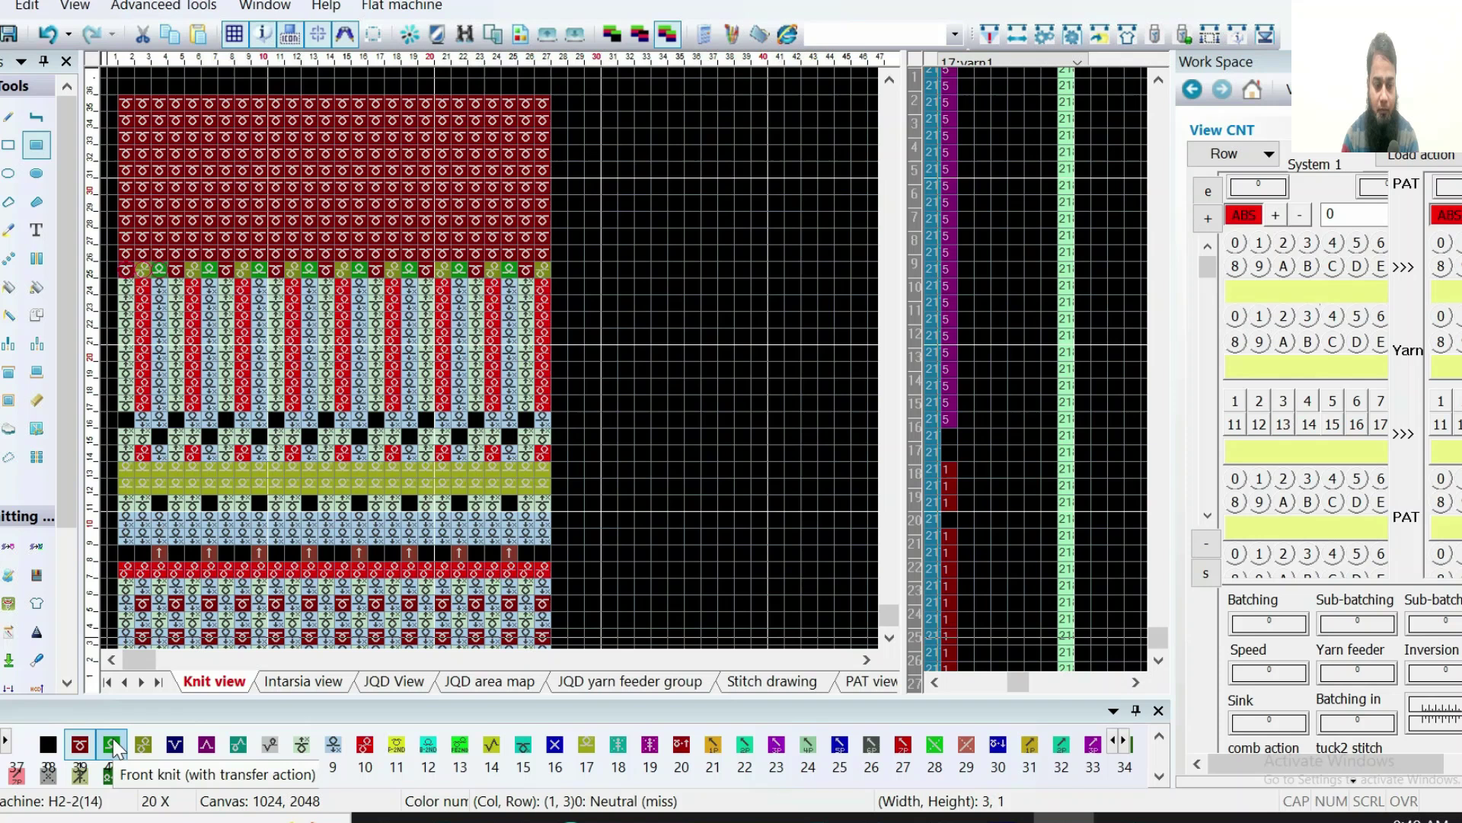
# In the yarn column, clear the yarn 1 cells at rows 12 and 13 with color 0 and set row 10 to color 1
pyautogui.click(948, 567)
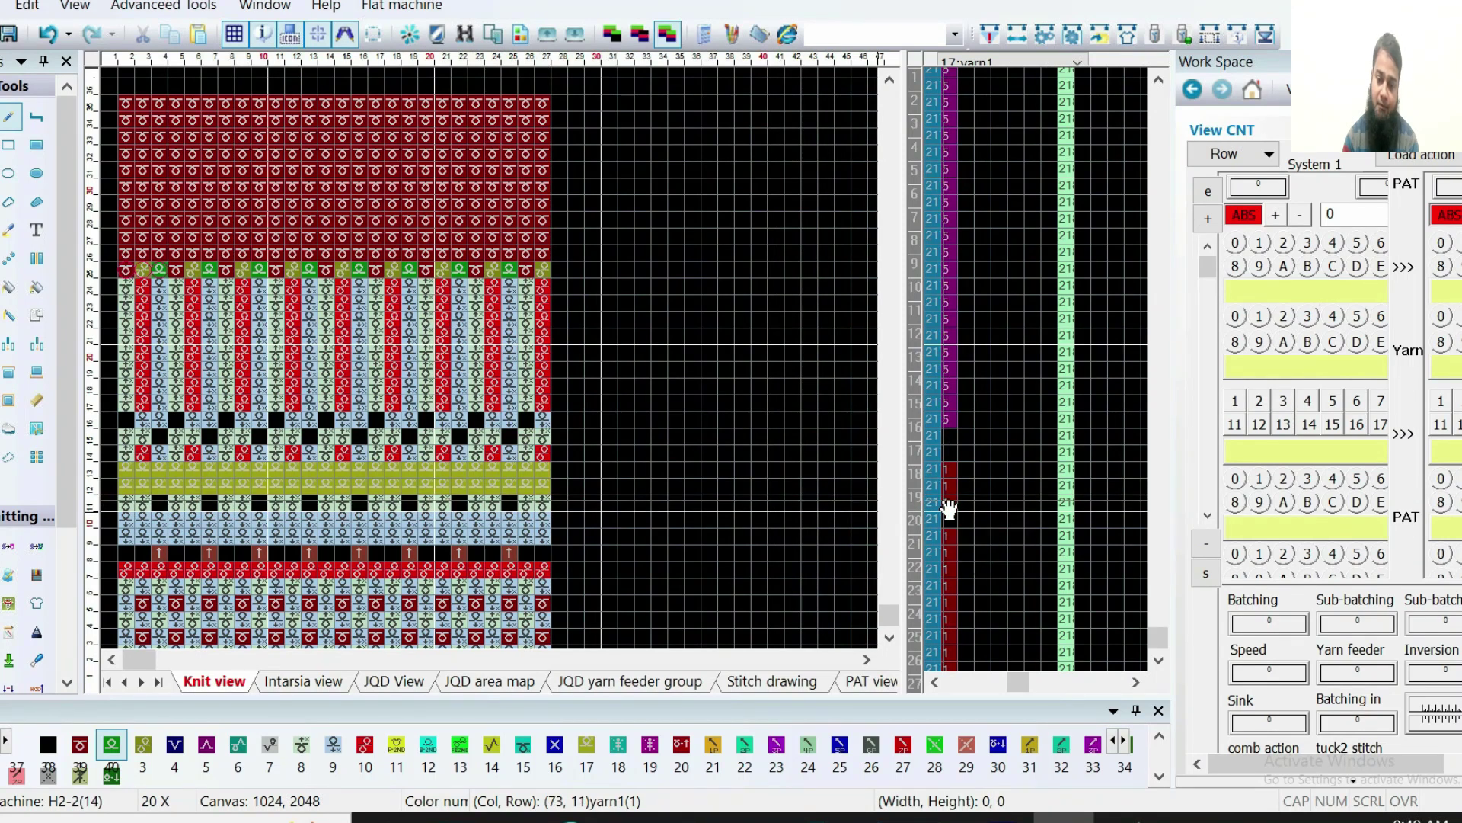
pyautogui.click(48, 750)
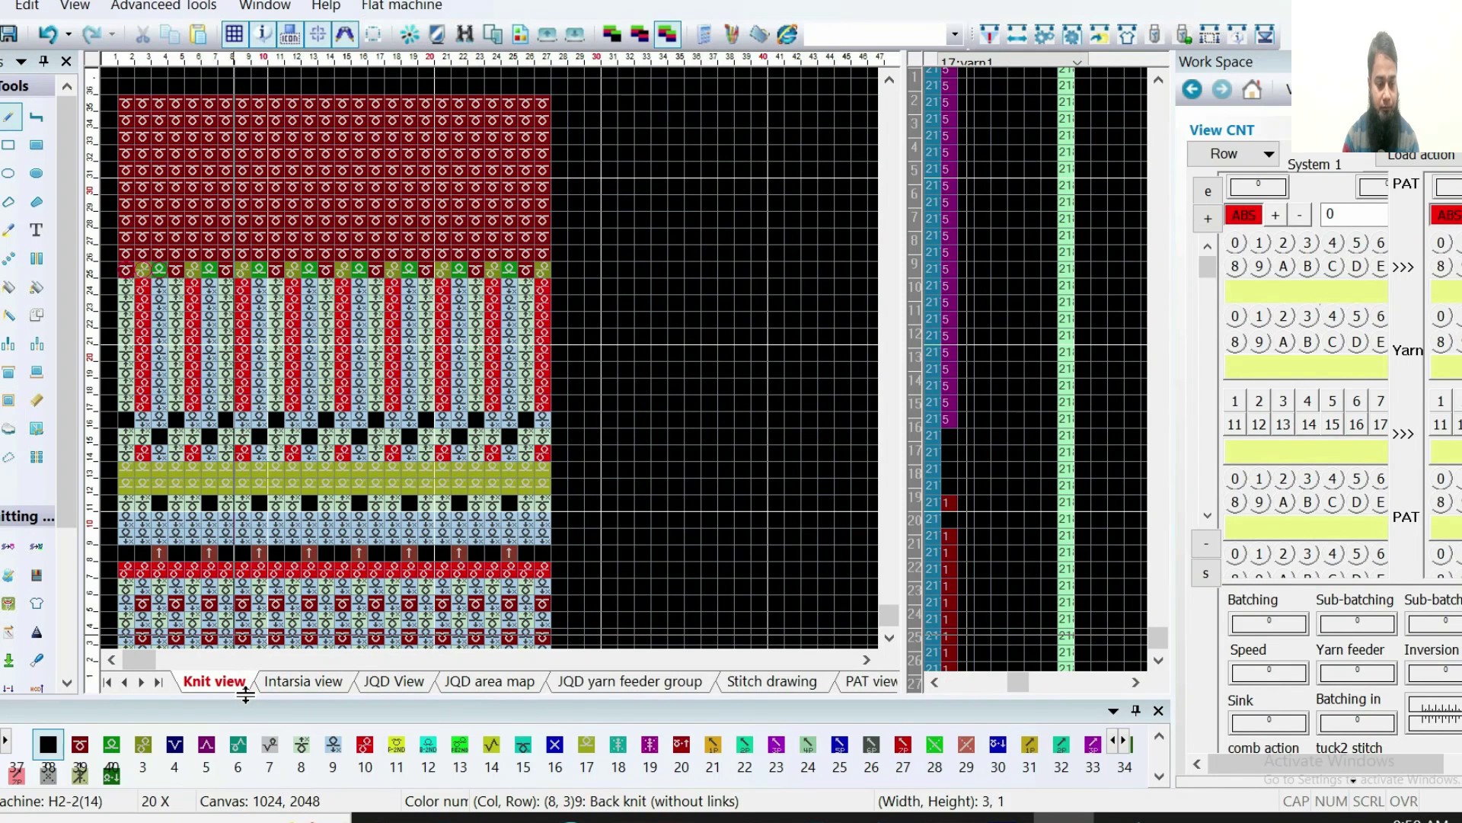
pyautogui.click(111, 746)
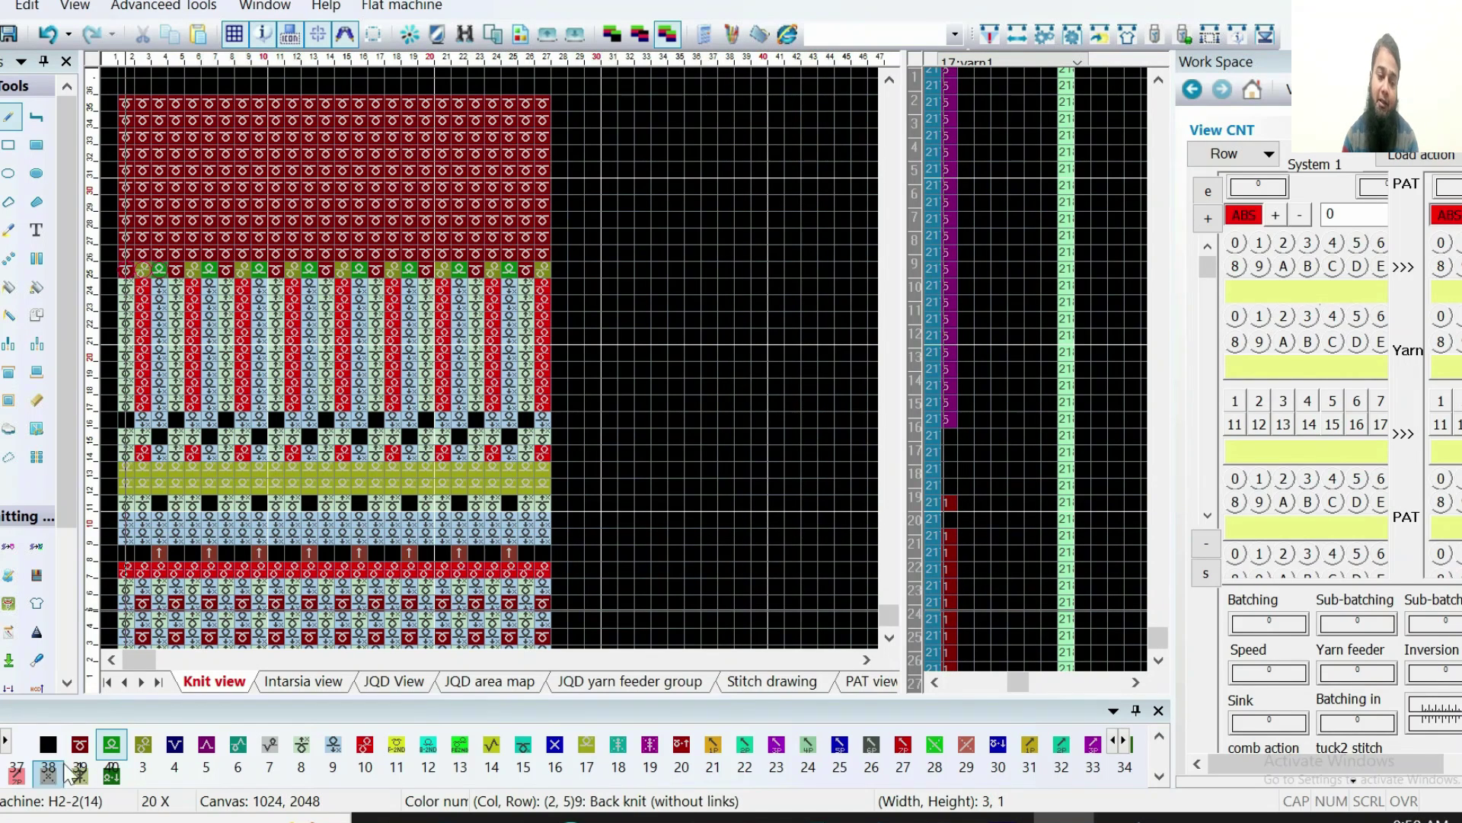
pyautogui.click(80, 744)
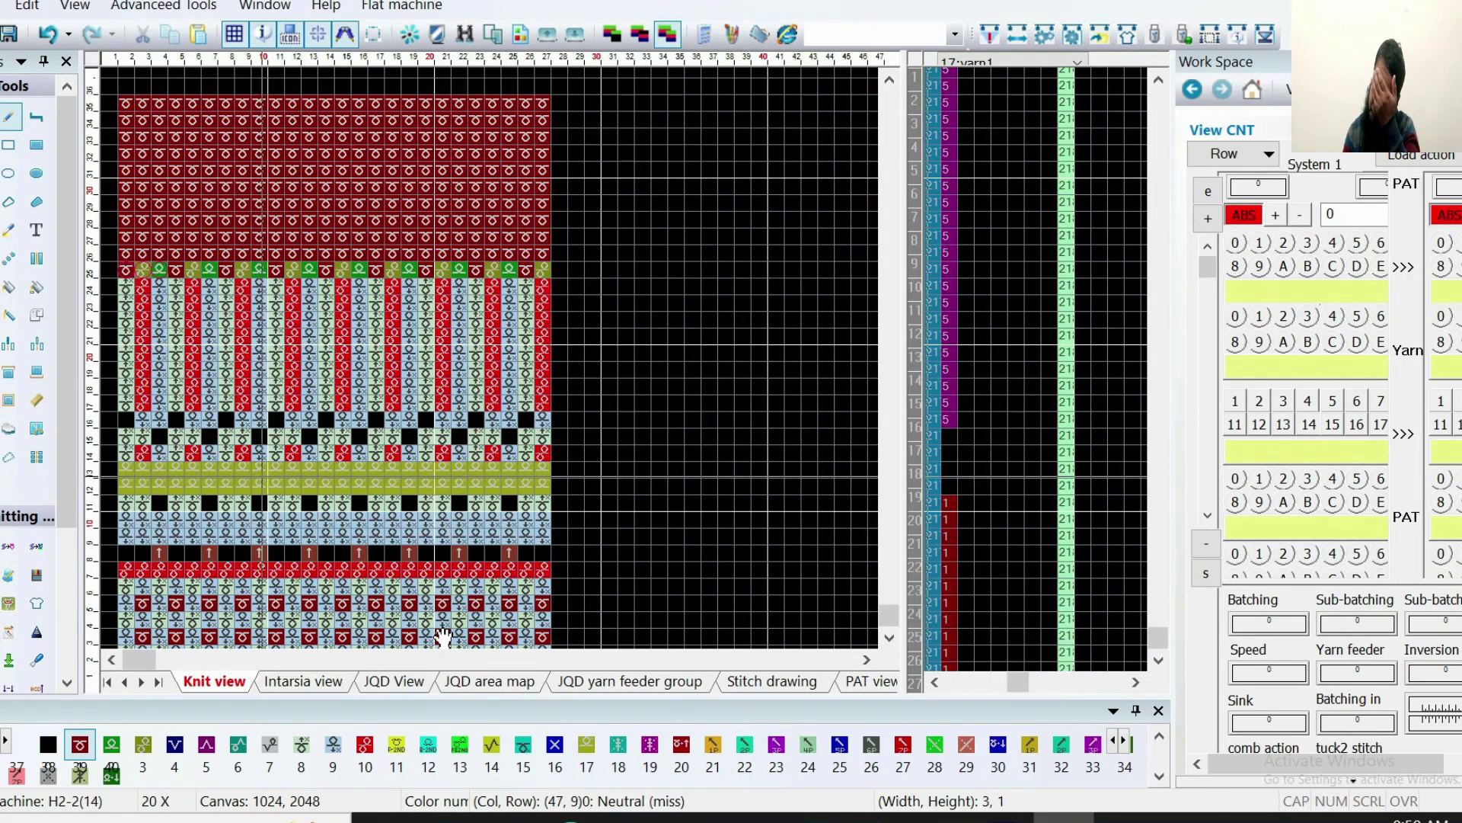
pyautogui.click(110, 747)
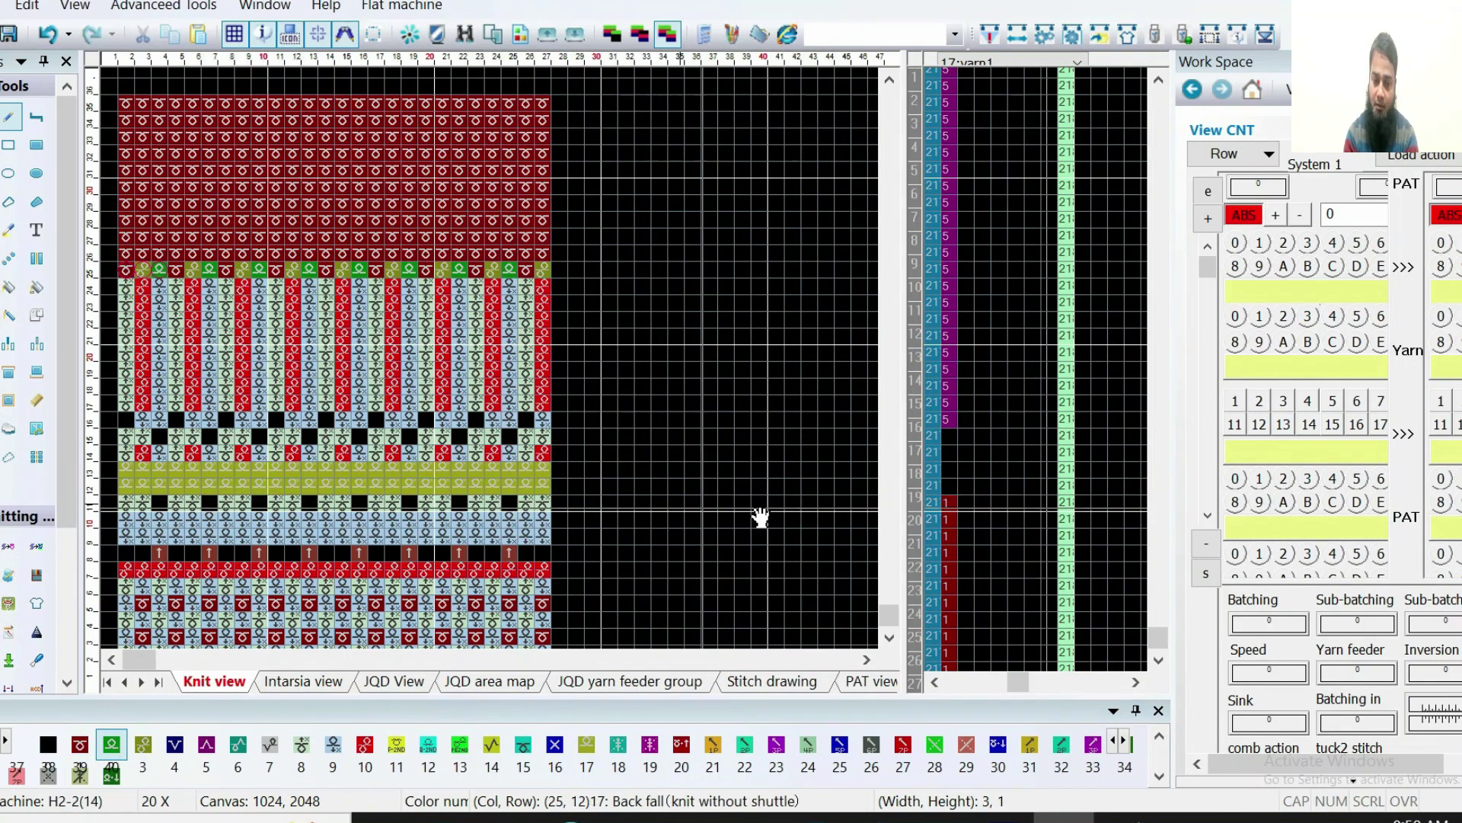
pyautogui.click(953, 453)
pyautogui.click(952, 454)
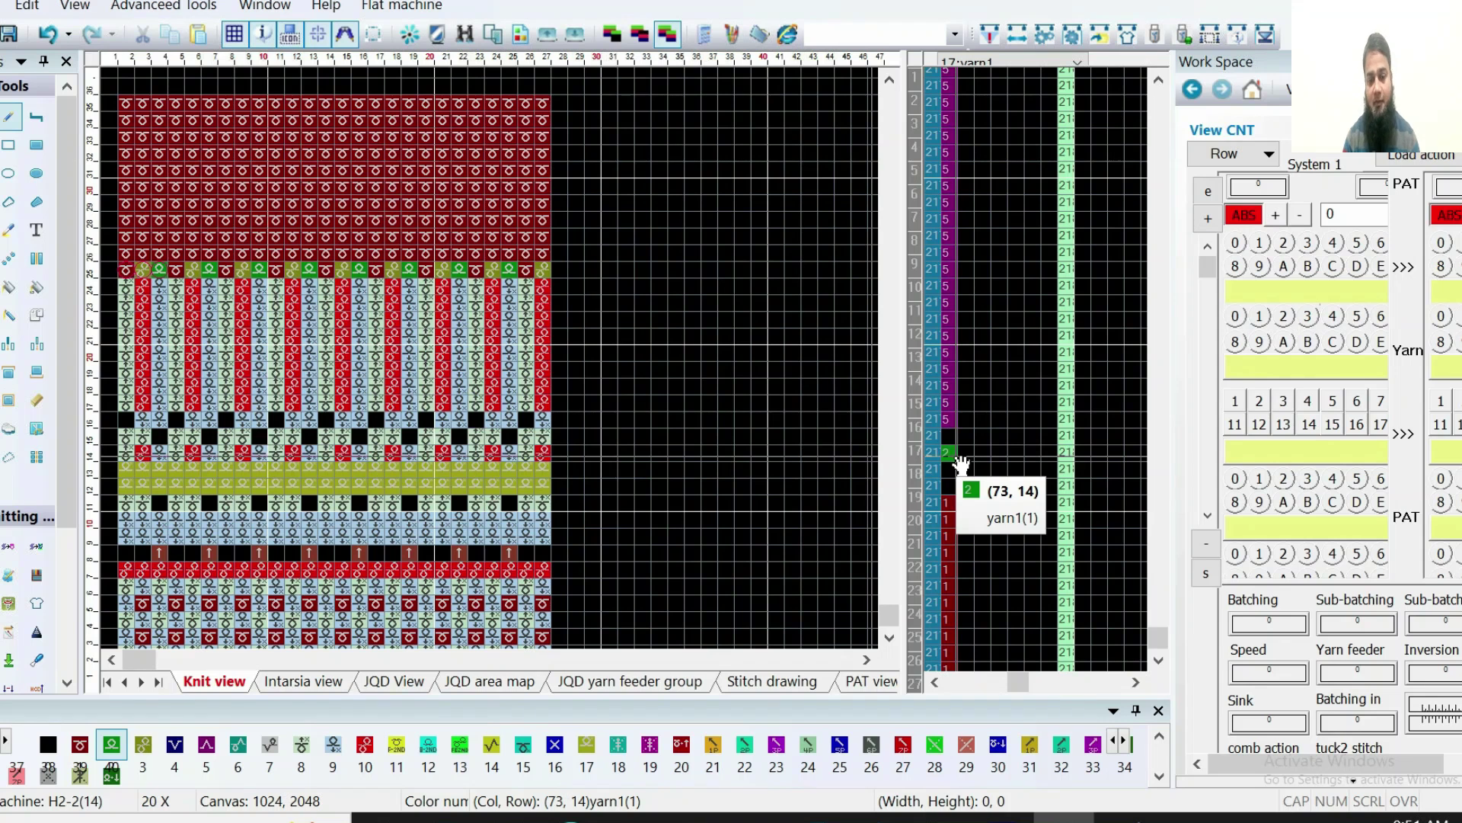
pyautogui.click(954, 448)
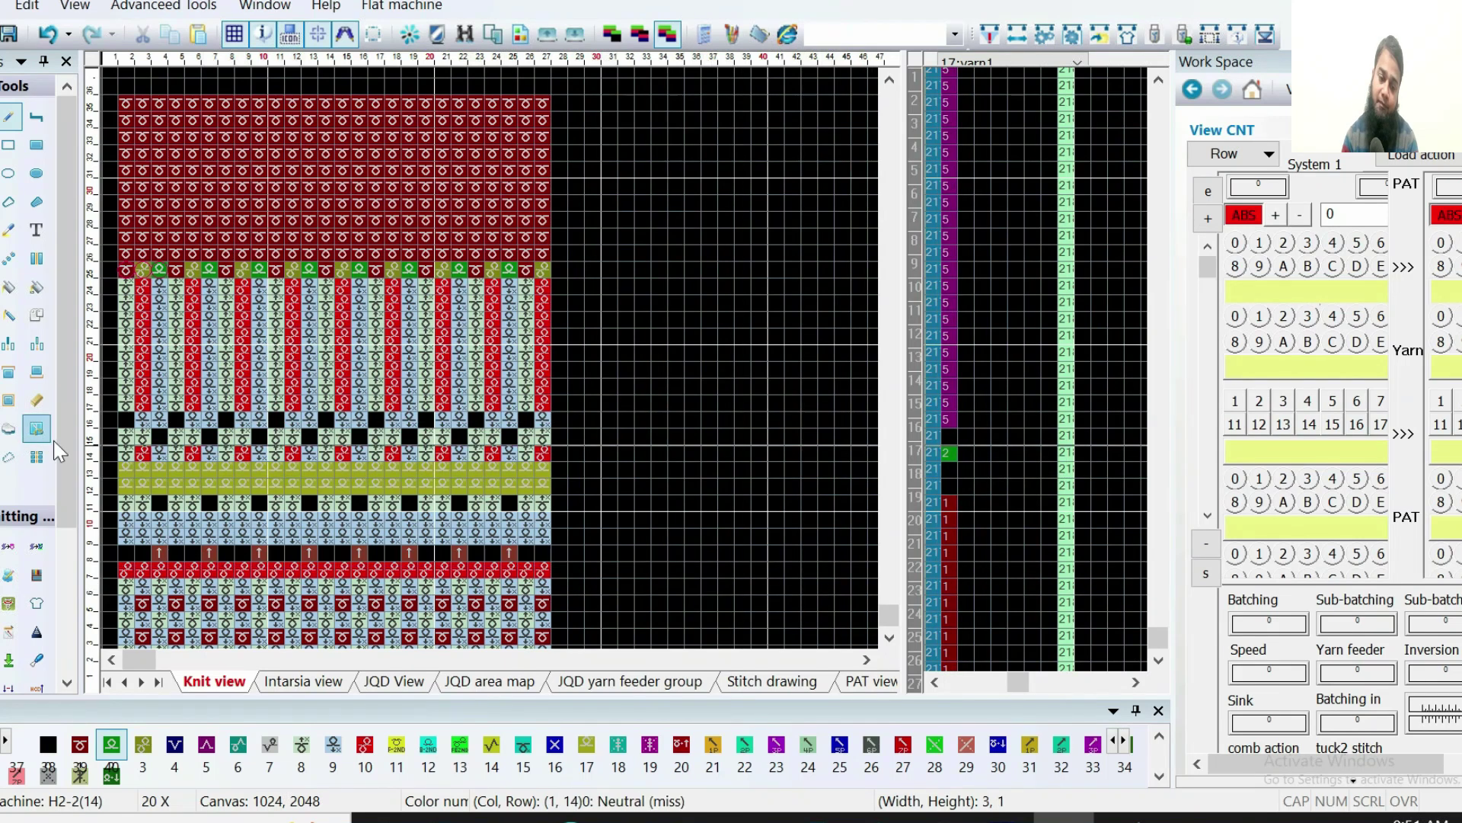
pyautogui.click(44, 40)
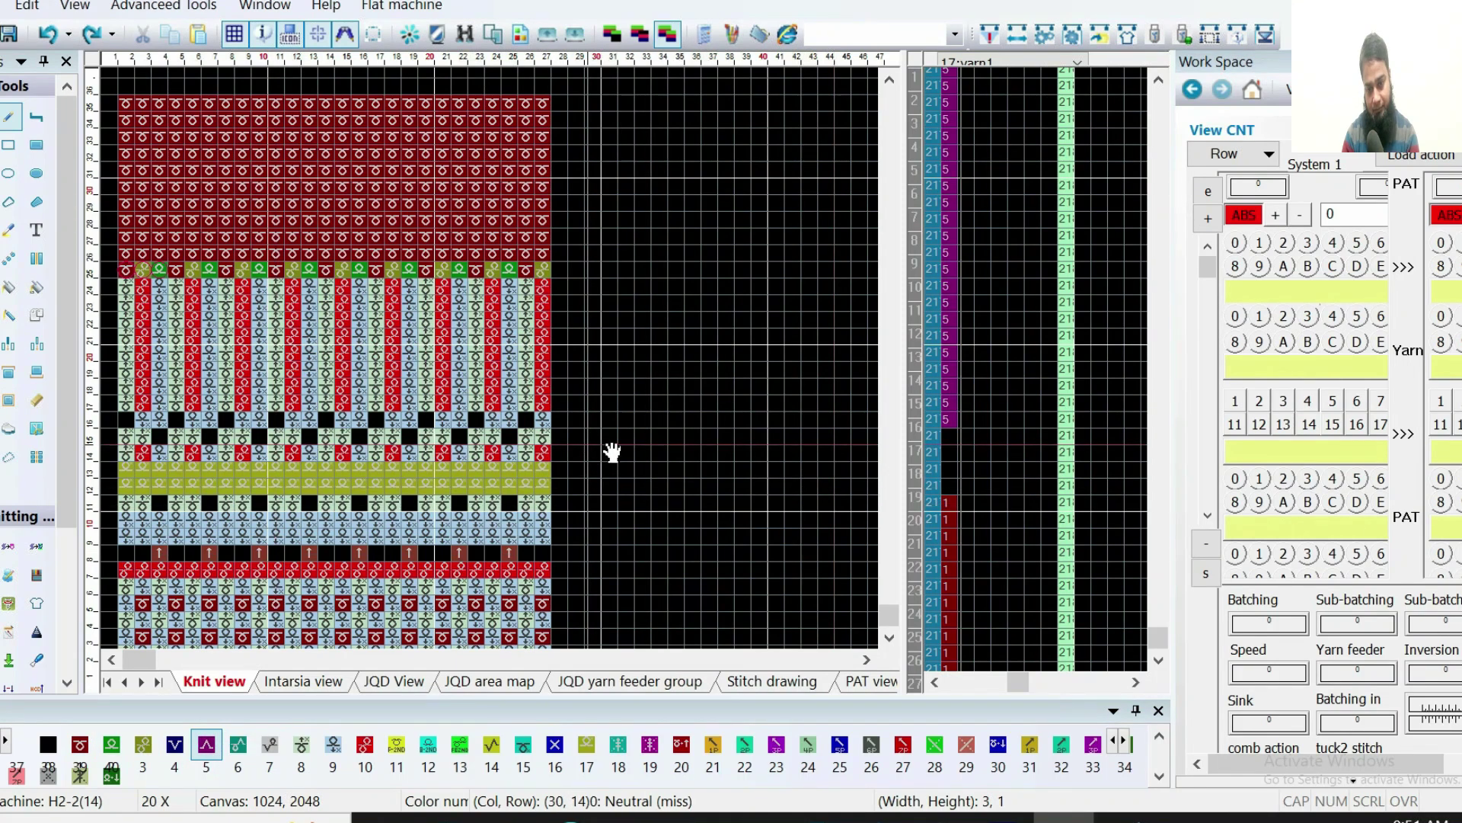
# Set rows 14 and 15 of the yarn1 column to color 5
pyautogui.click(949, 452)
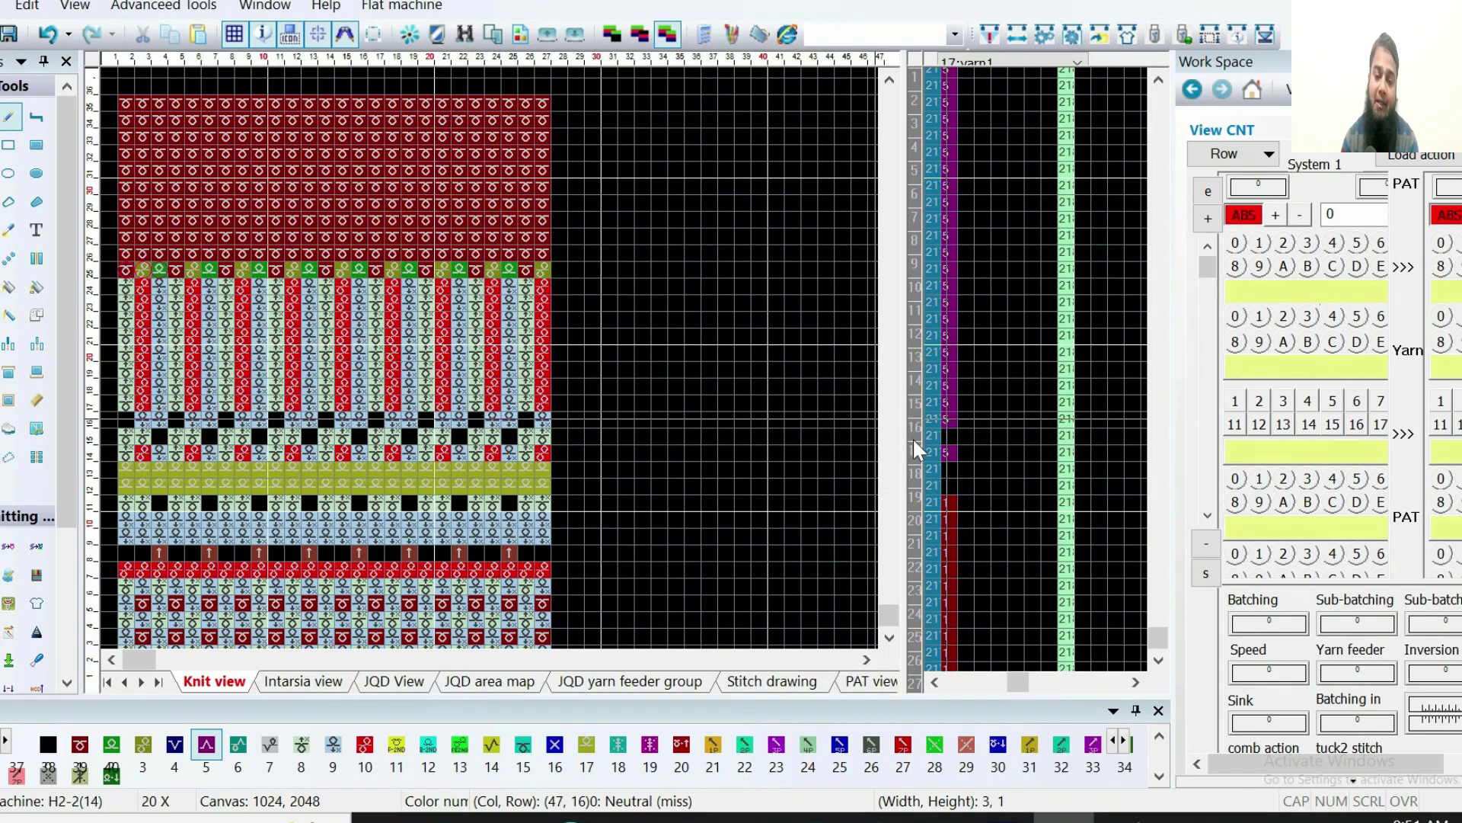
pyautogui.click(945, 434)
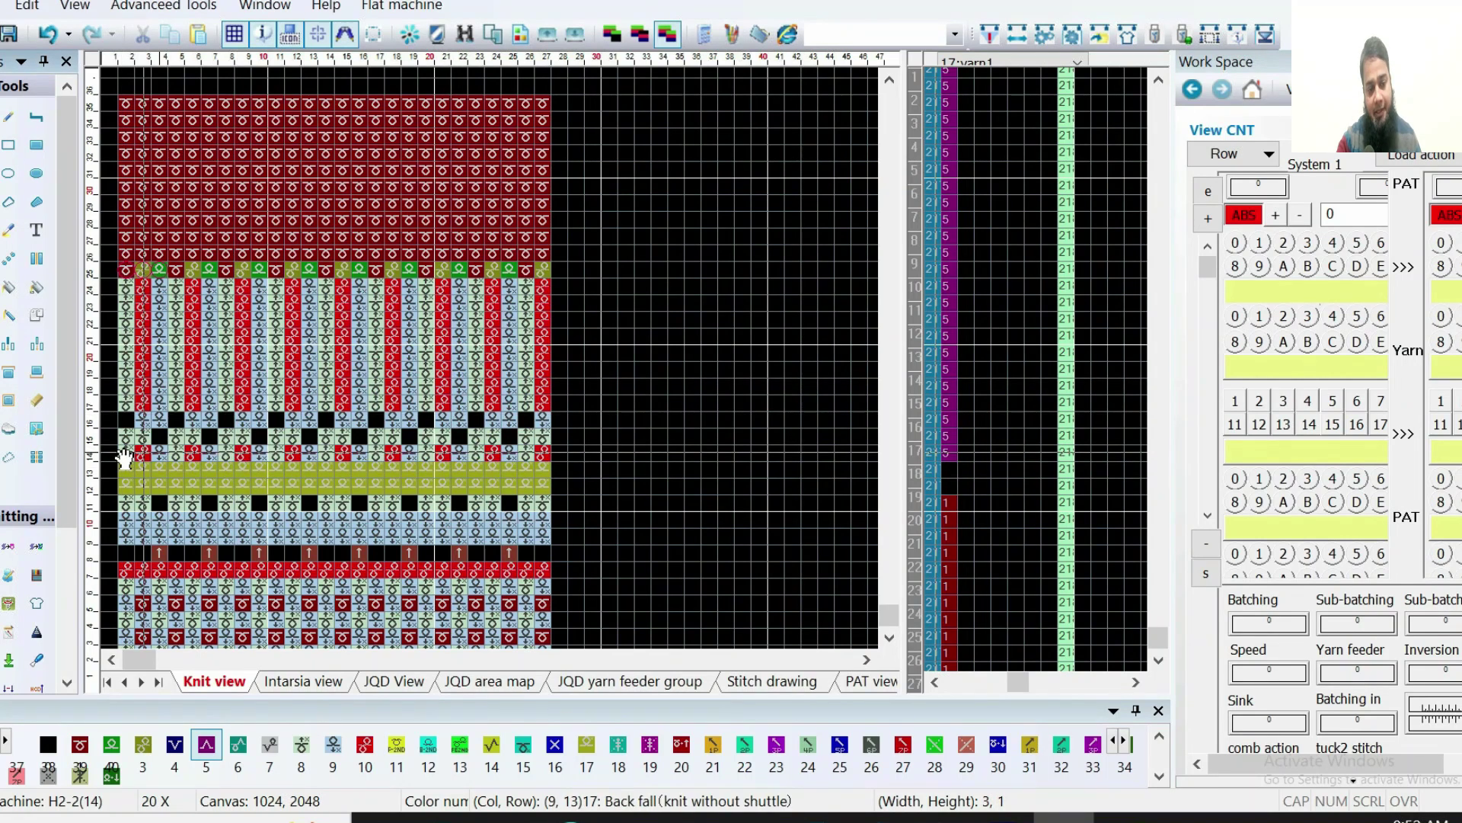
pyautogui.moveTo(284, 453); pyautogui.dragTo(708, 452)
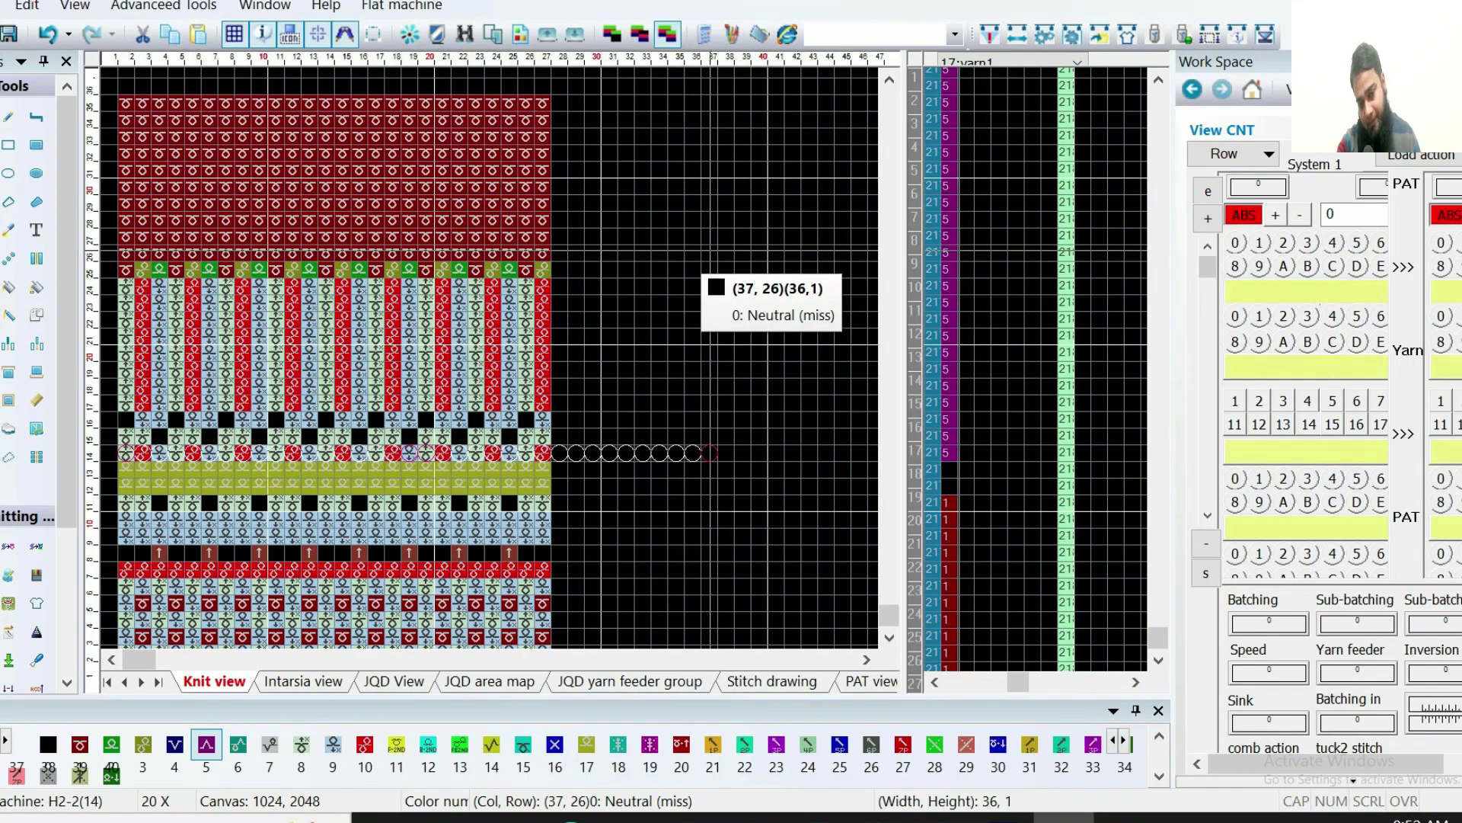
pyautogui.moveTo(746, 367); pyautogui.dragTo(890, 524)
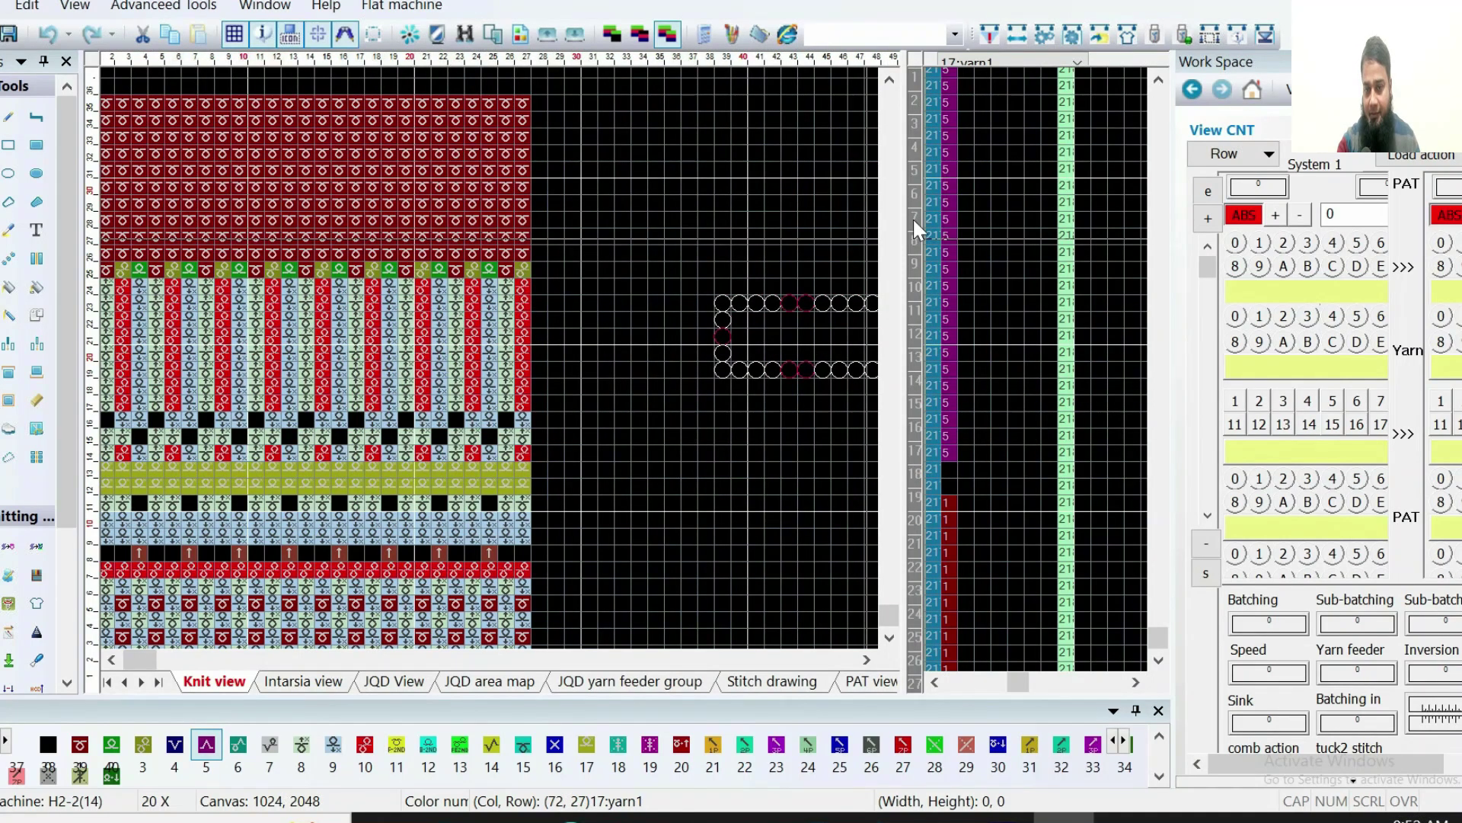
# In the four stitch density columns, fill rows 9 to 13 with color 3 using a filled rectangle
pyautogui.hscroll(-5, 912, 212)
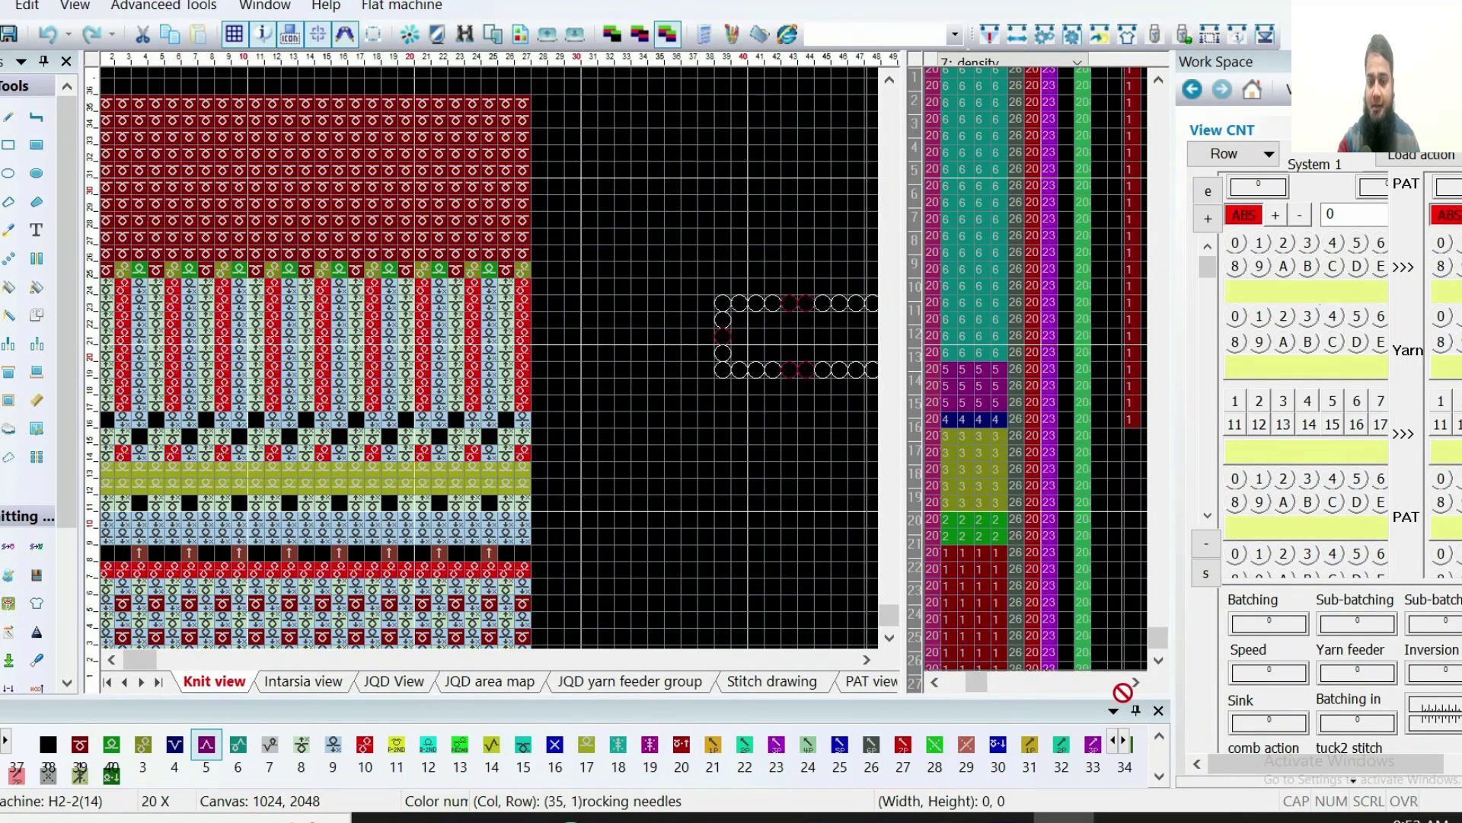
pyautogui.scroll(-1, 486, 483)
pyautogui.click(48, 746)
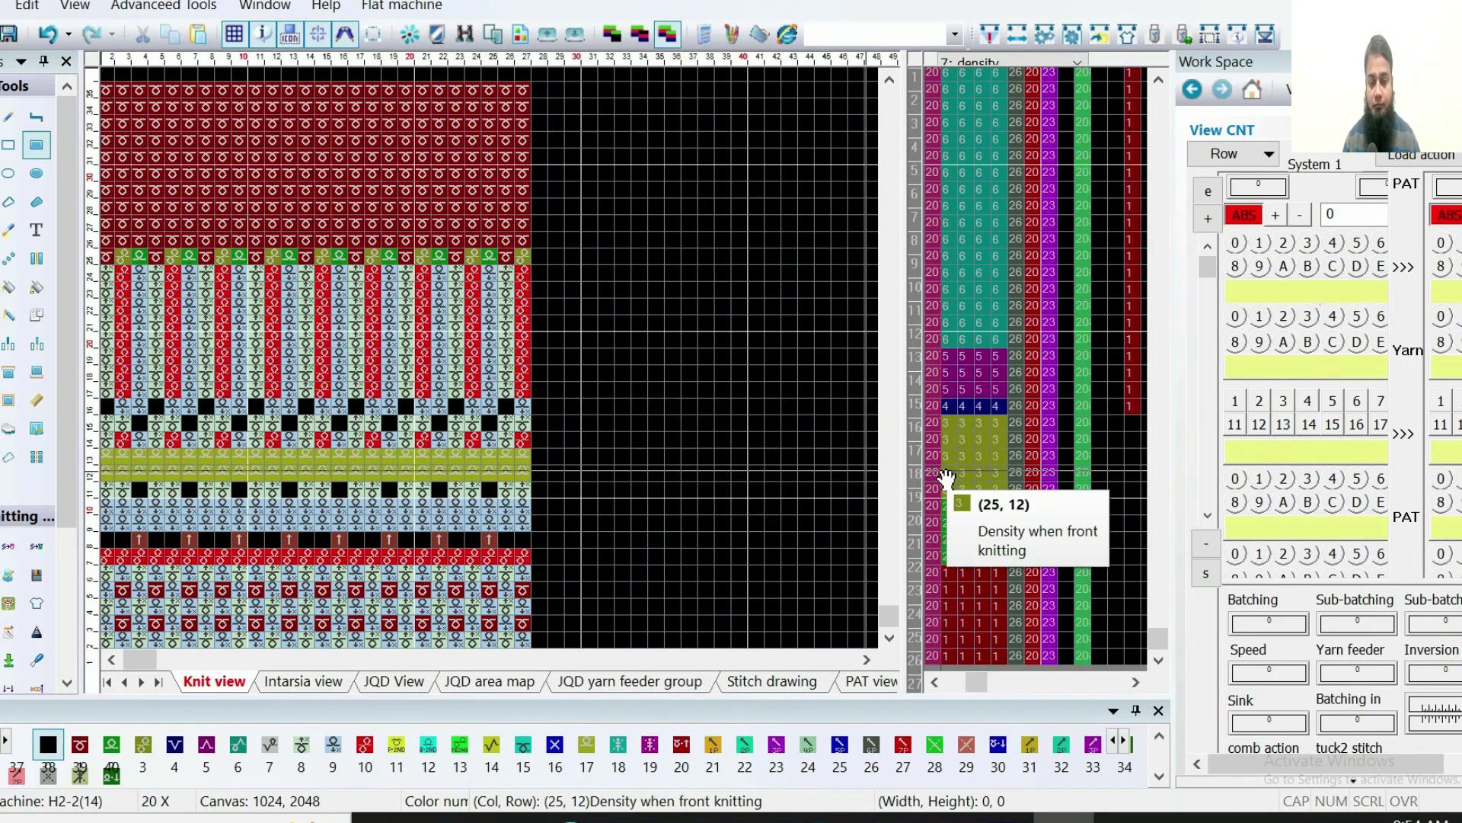
pyautogui.moveTo(948, 474)
pyautogui.mouseDown()
pyautogui.moveTo(1002, 478)
pyautogui.moveTo(1002, 460)
pyautogui.mouseUp()
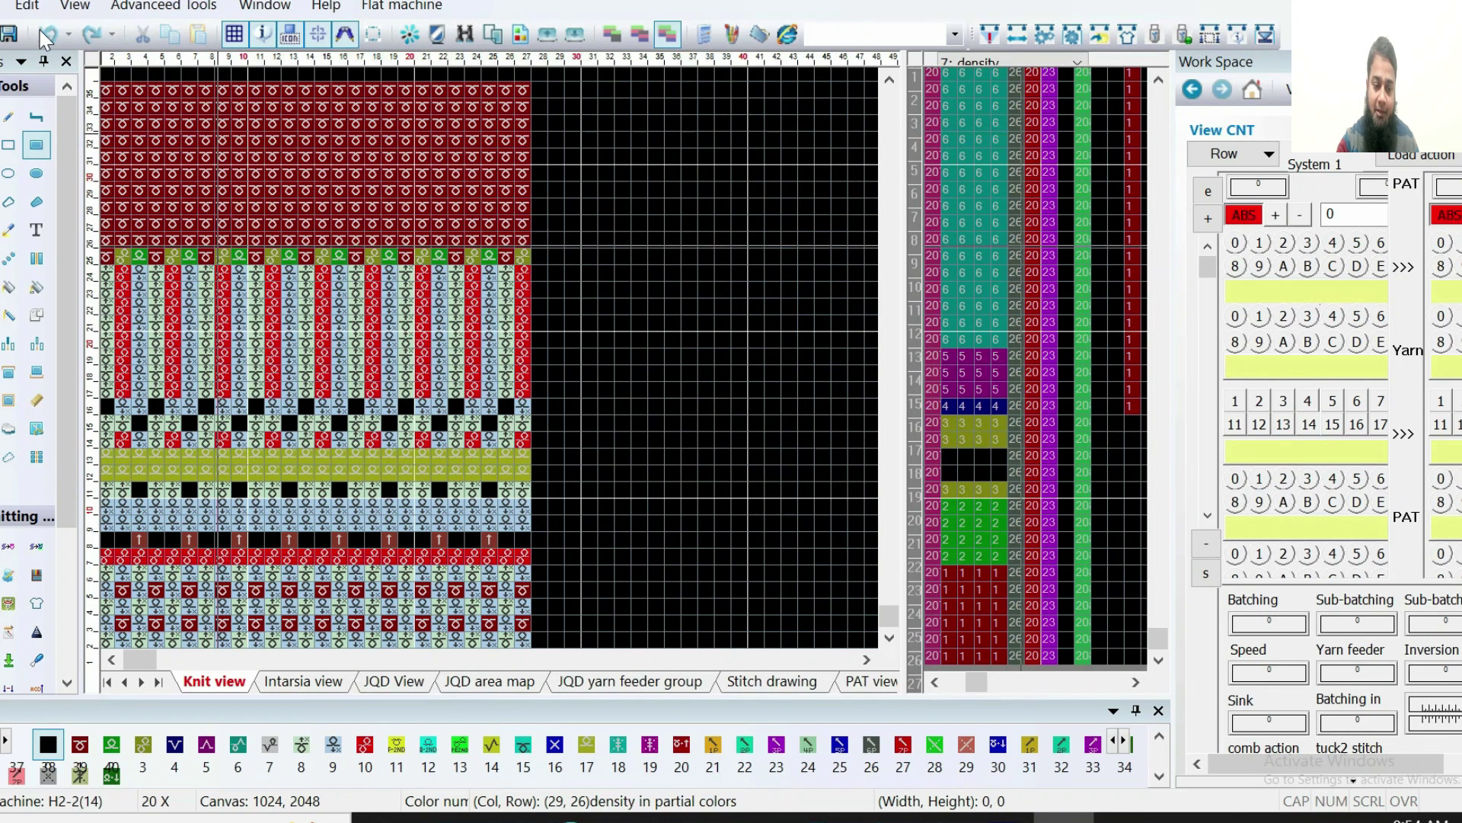
pyautogui.click(150, 748)
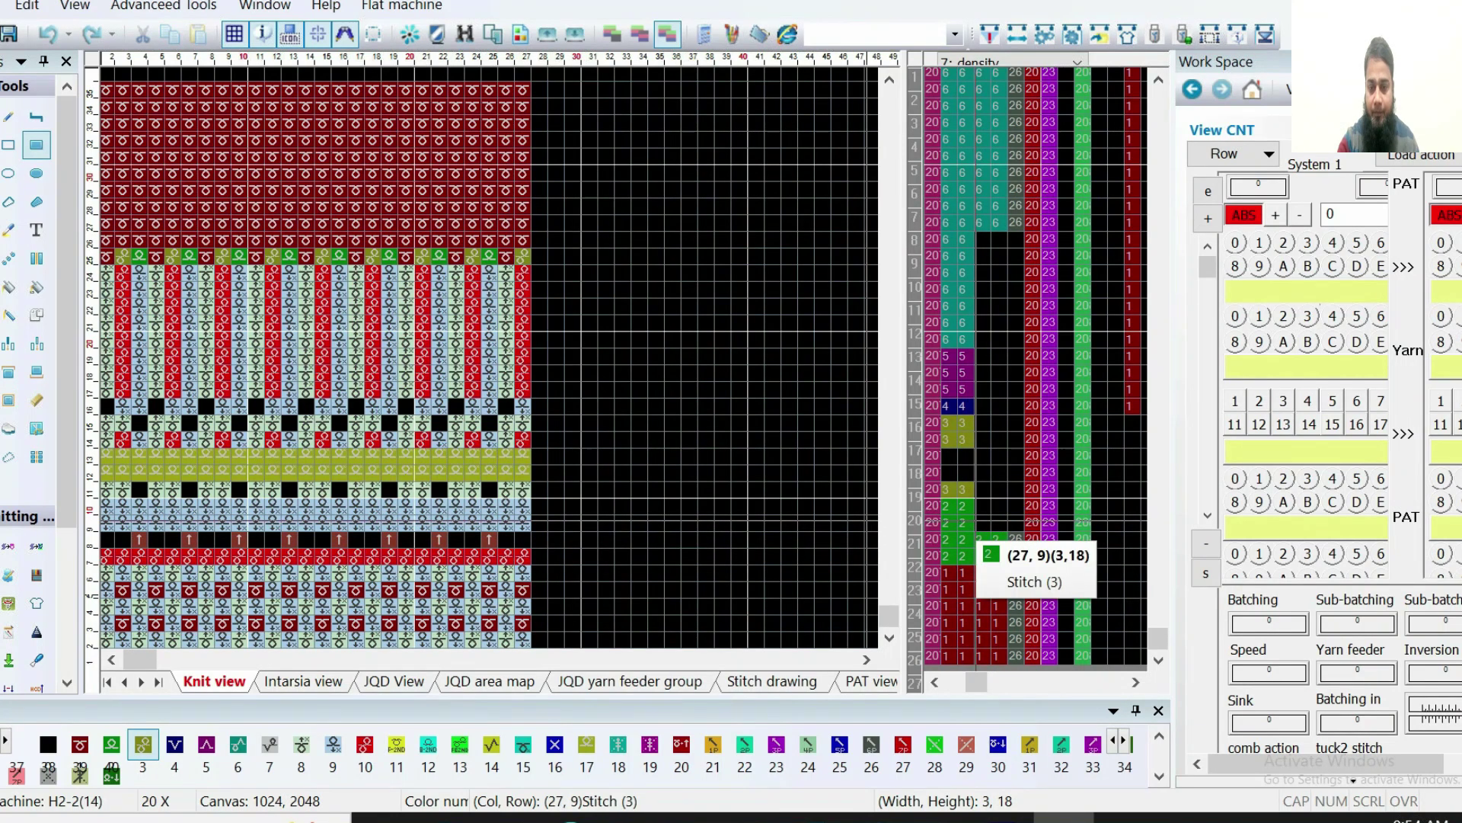
pyautogui.rightClick(1027, 515)
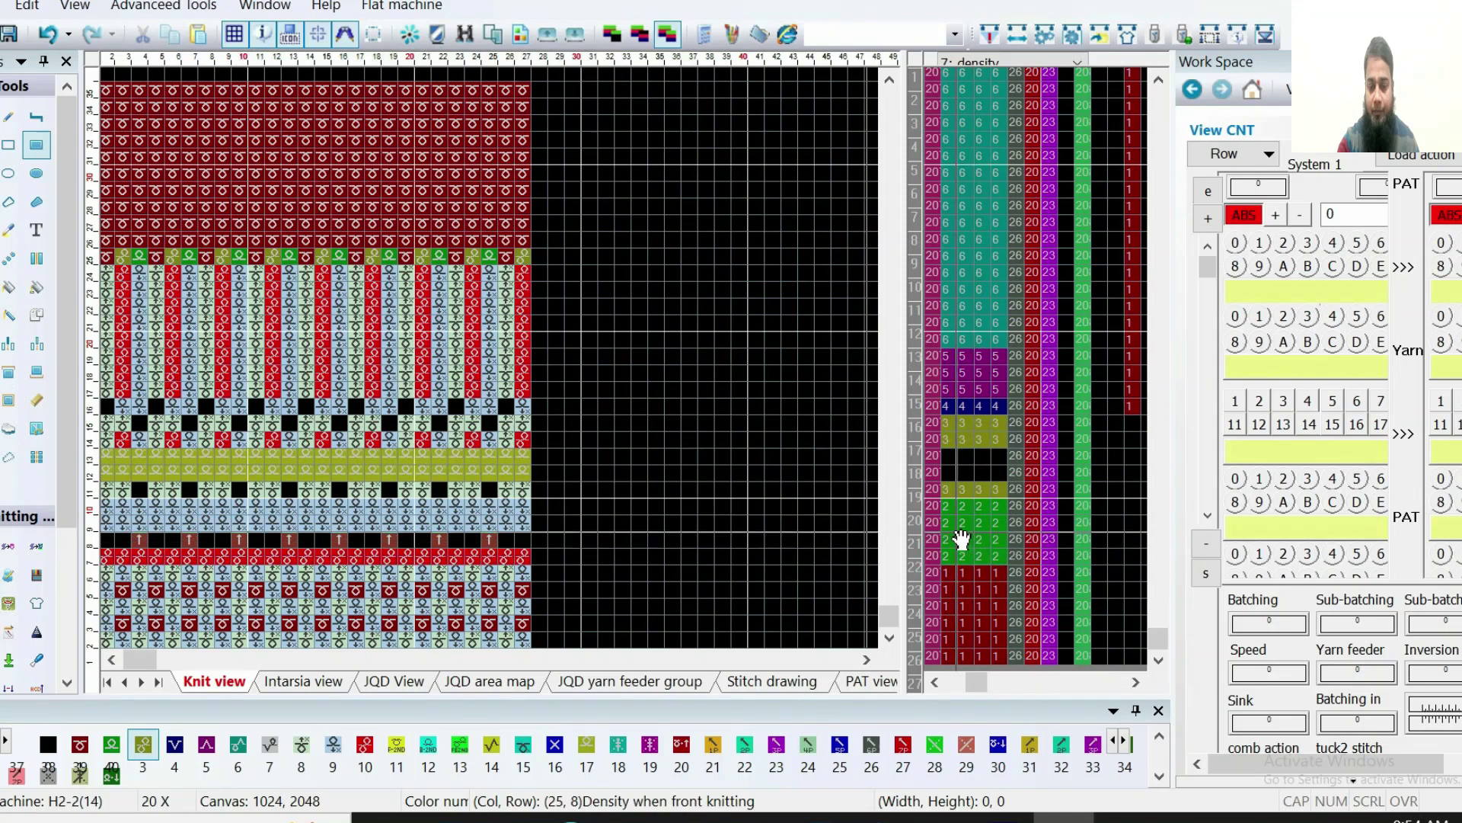
pyautogui.moveTo(947, 524); pyautogui.dragTo(995, 502)
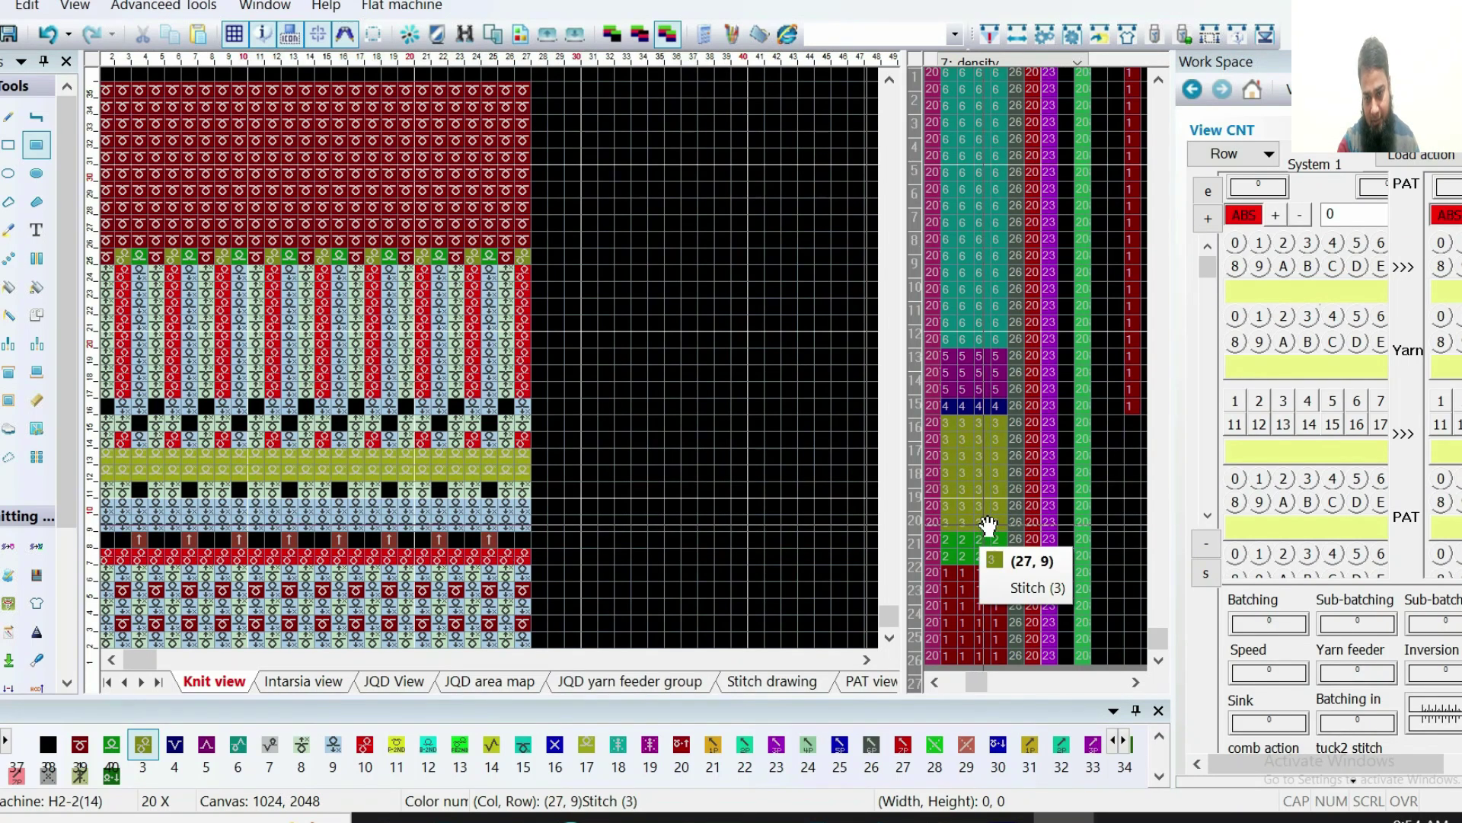
pyautogui.rightClick(341, 386)
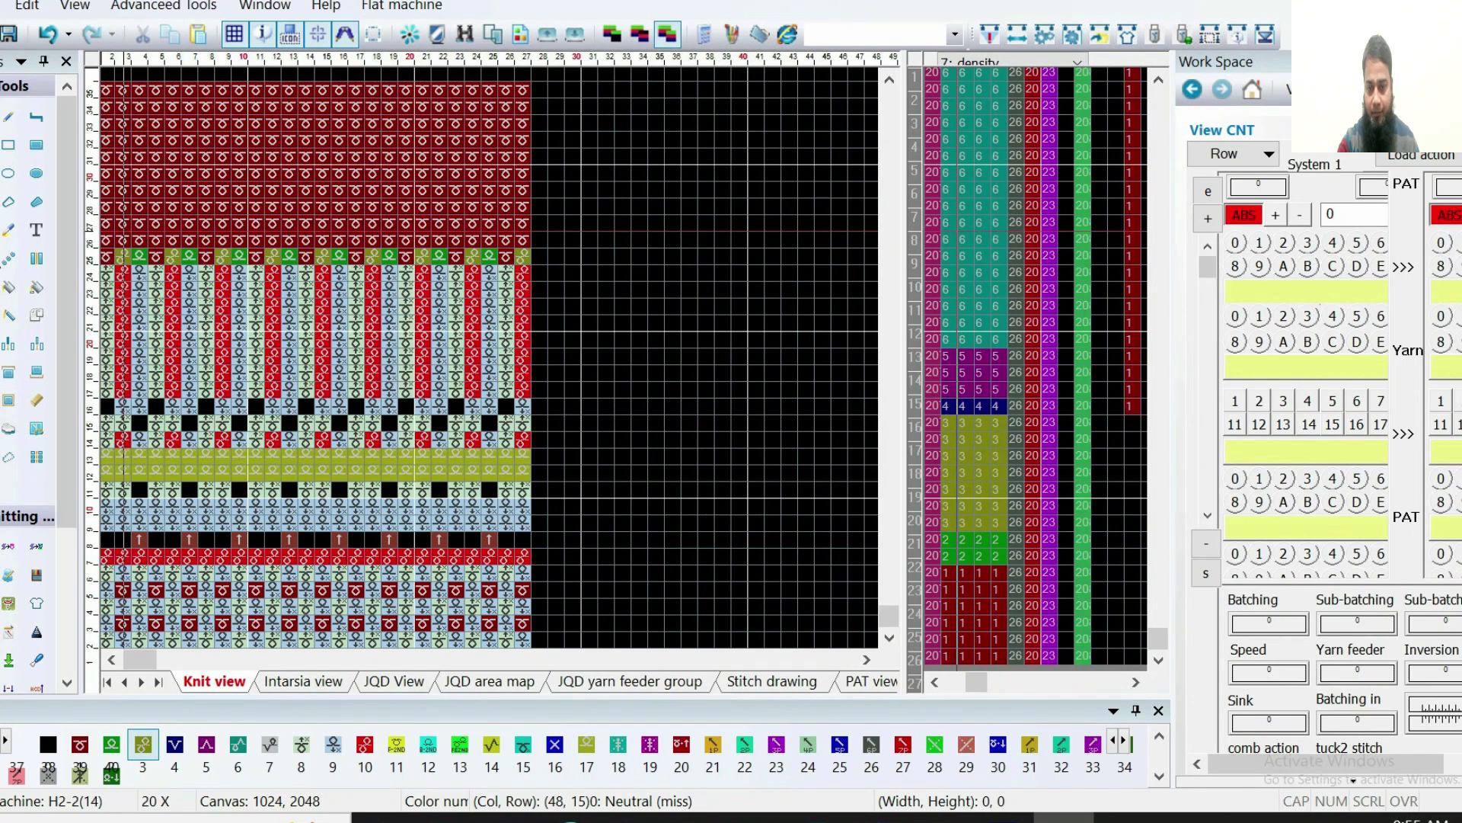
# Copy the density bands downward so 4 fills row 14, 5 fills rows 15 and 16, and 6 starts at row 17
pyautogui.click(37, 288)
pyautogui.moveTo(946, 406); pyautogui.dragTo(1002, 406)
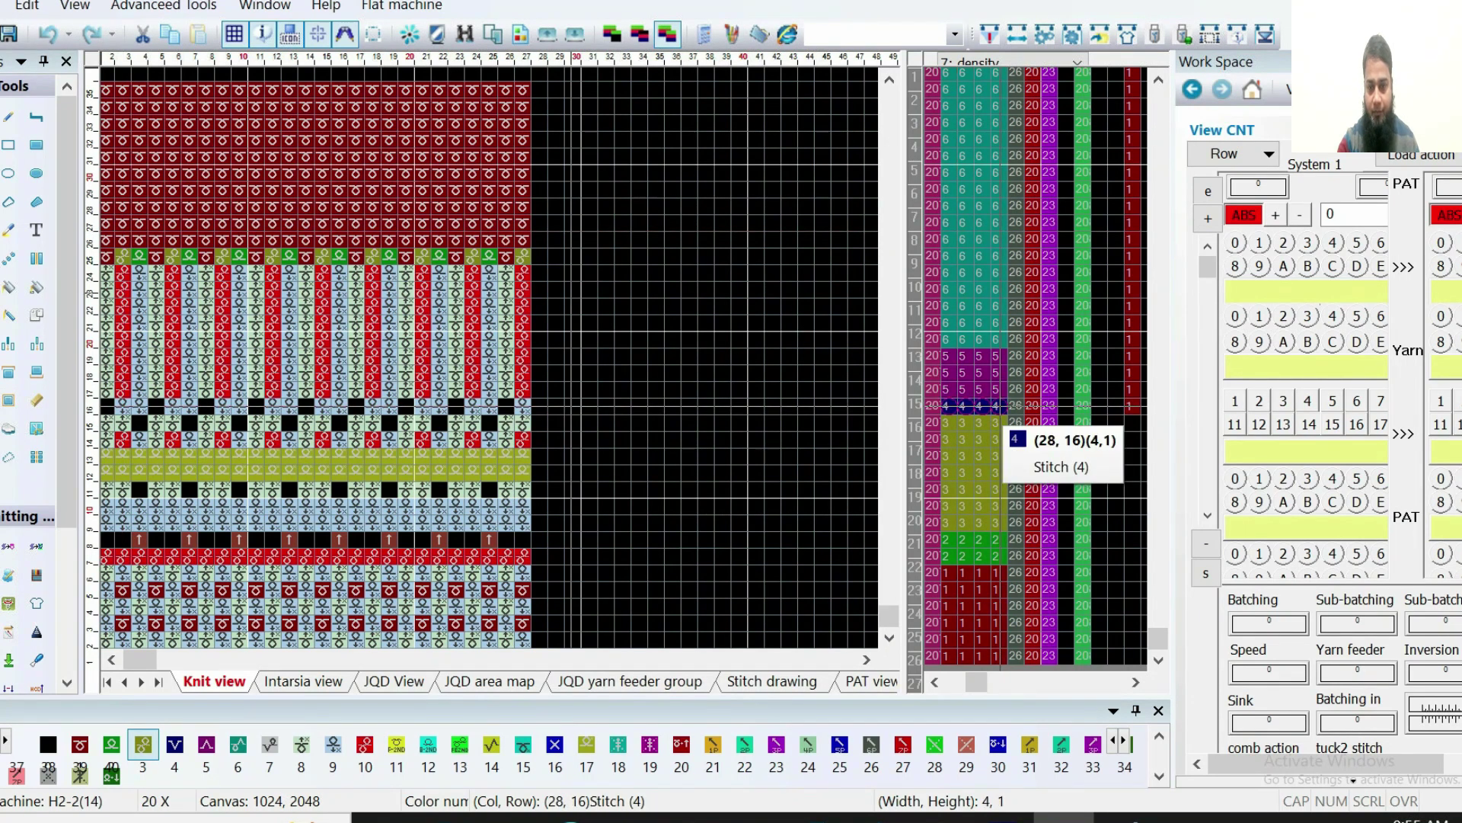
pyautogui.moveTo(991, 423); pyautogui.dragTo(986, 458)
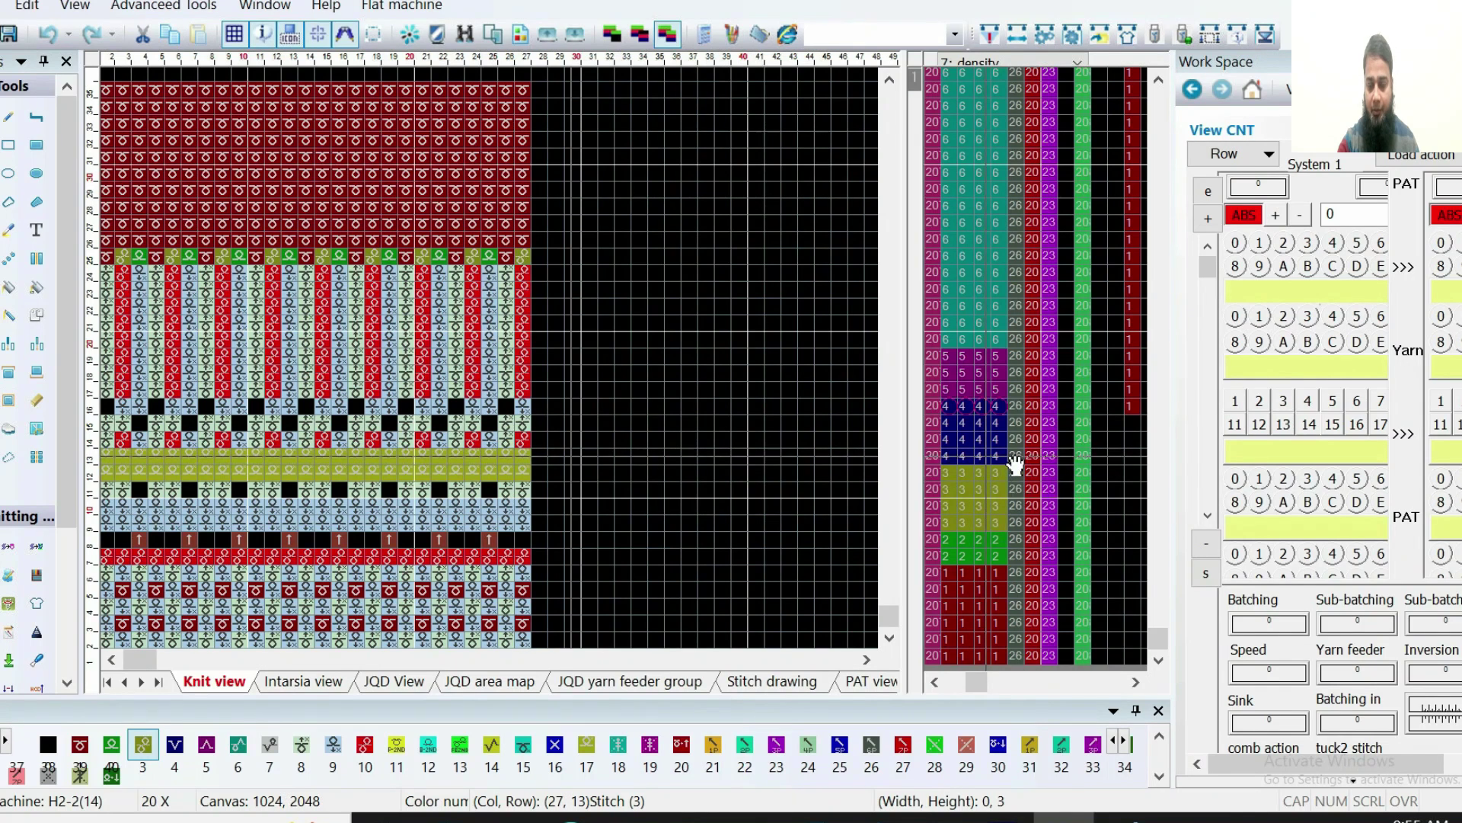
pyautogui.moveTo(955, 385); pyautogui.dragTo(1000, 442)
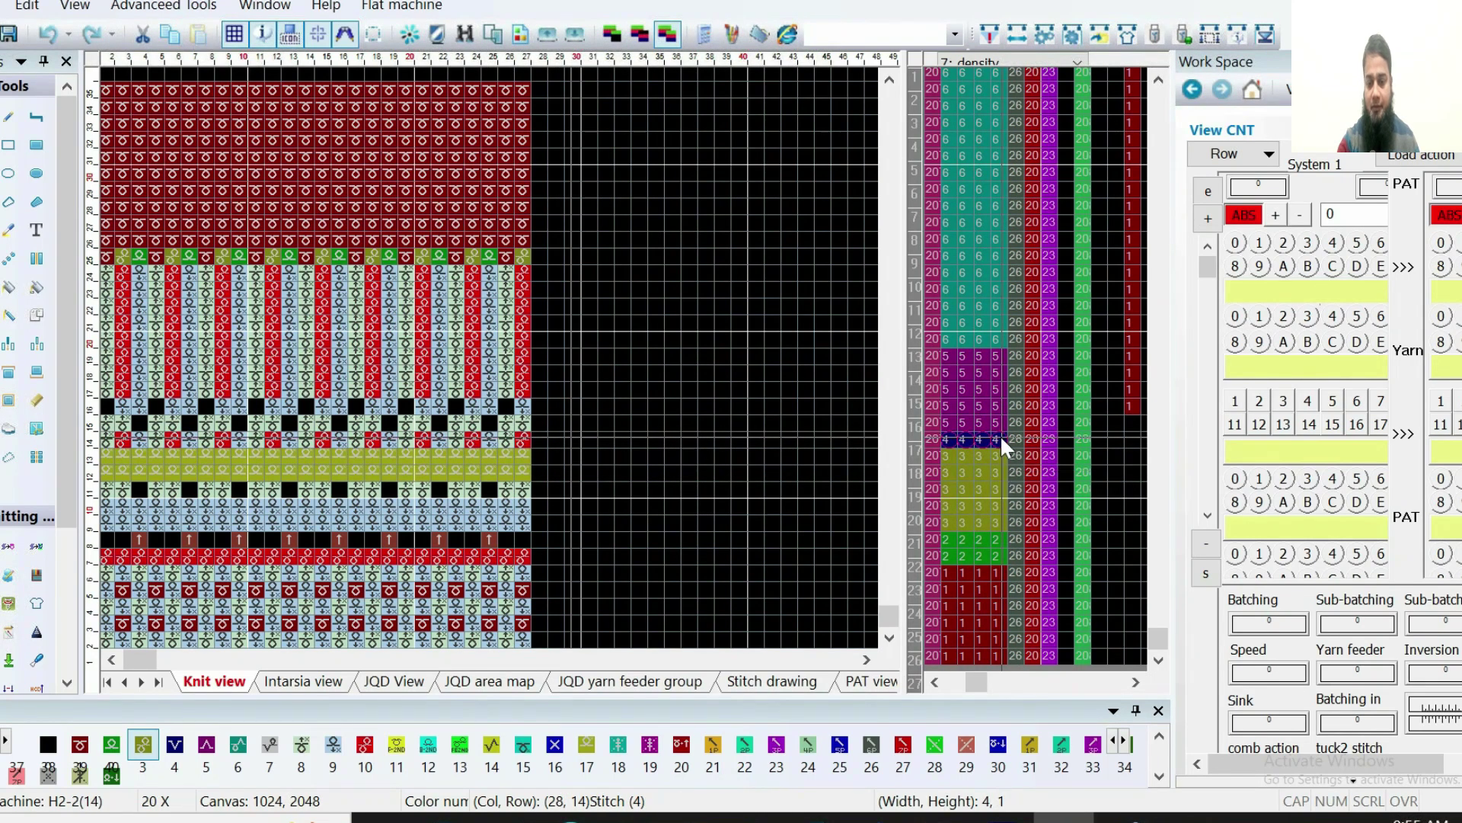
pyautogui.moveTo(951, 340); pyautogui.dragTo(1025, 320)
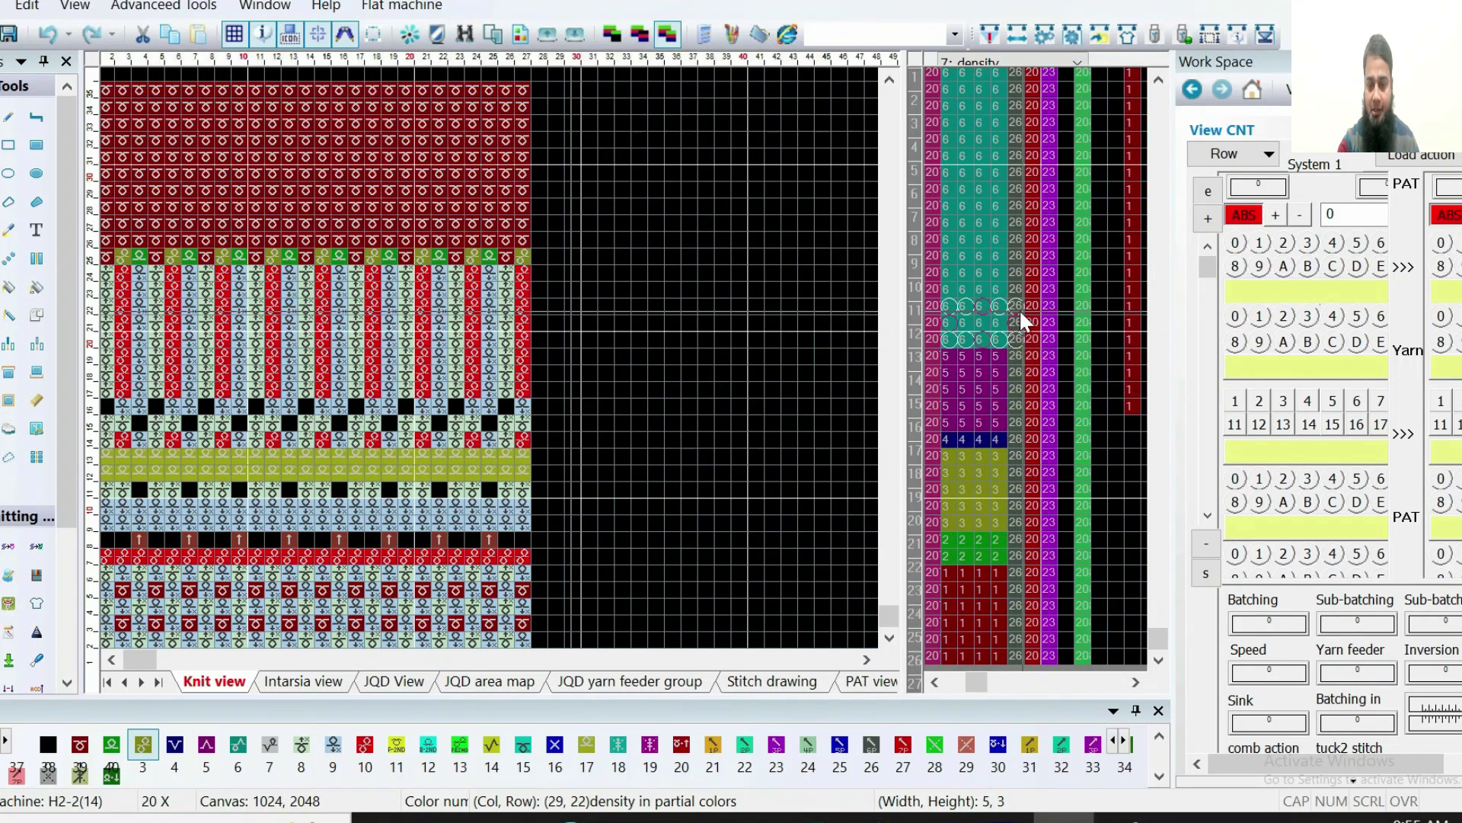
pyautogui.moveTo(982, 381); pyautogui.dragTo(975, 412)
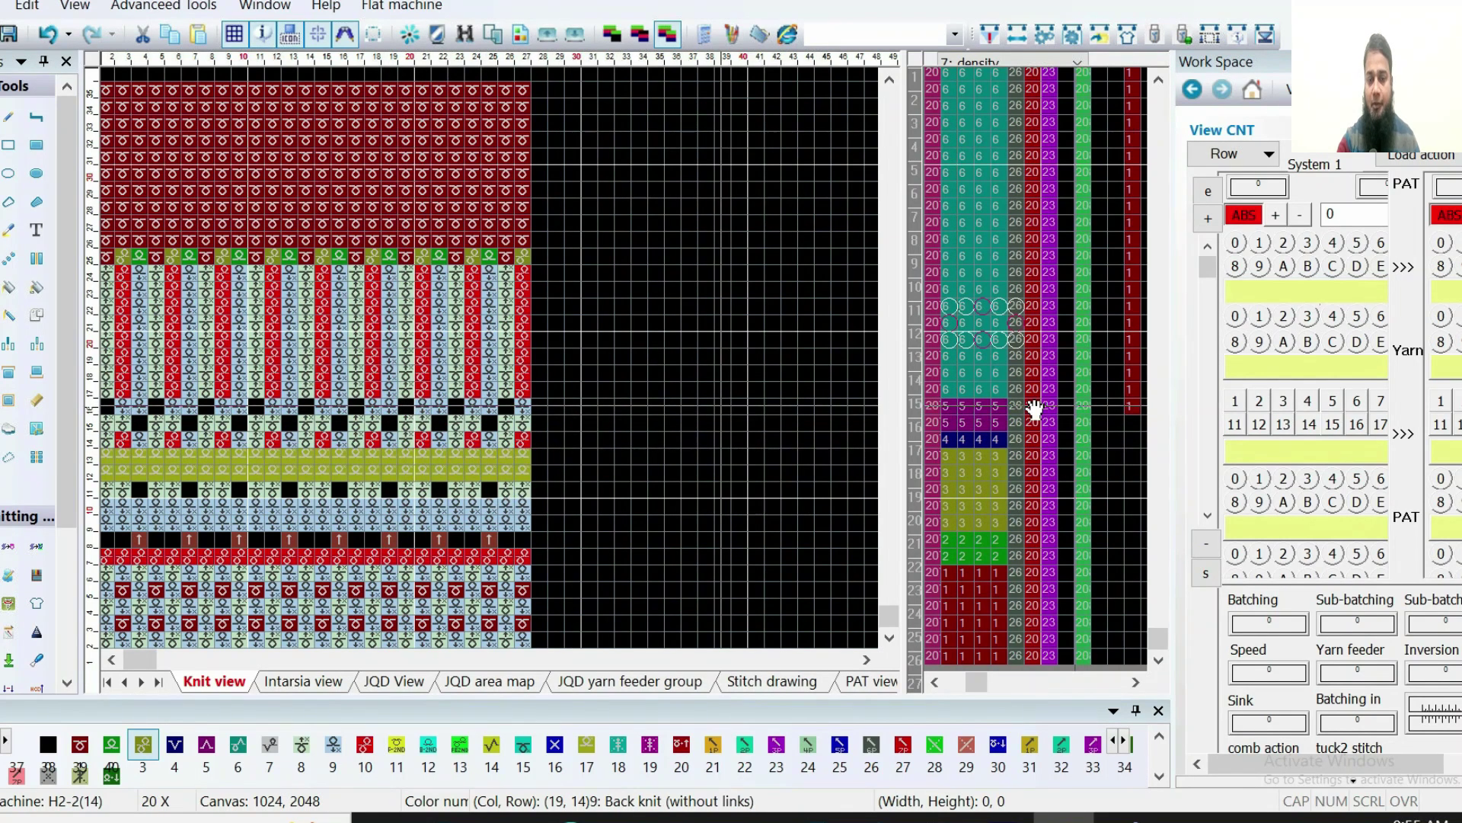
# Fill the four stitch density columns with color 7 at row 25 and color 15 at rows 12 and 13 using filled rectangles
pyautogui.click(36, 146)
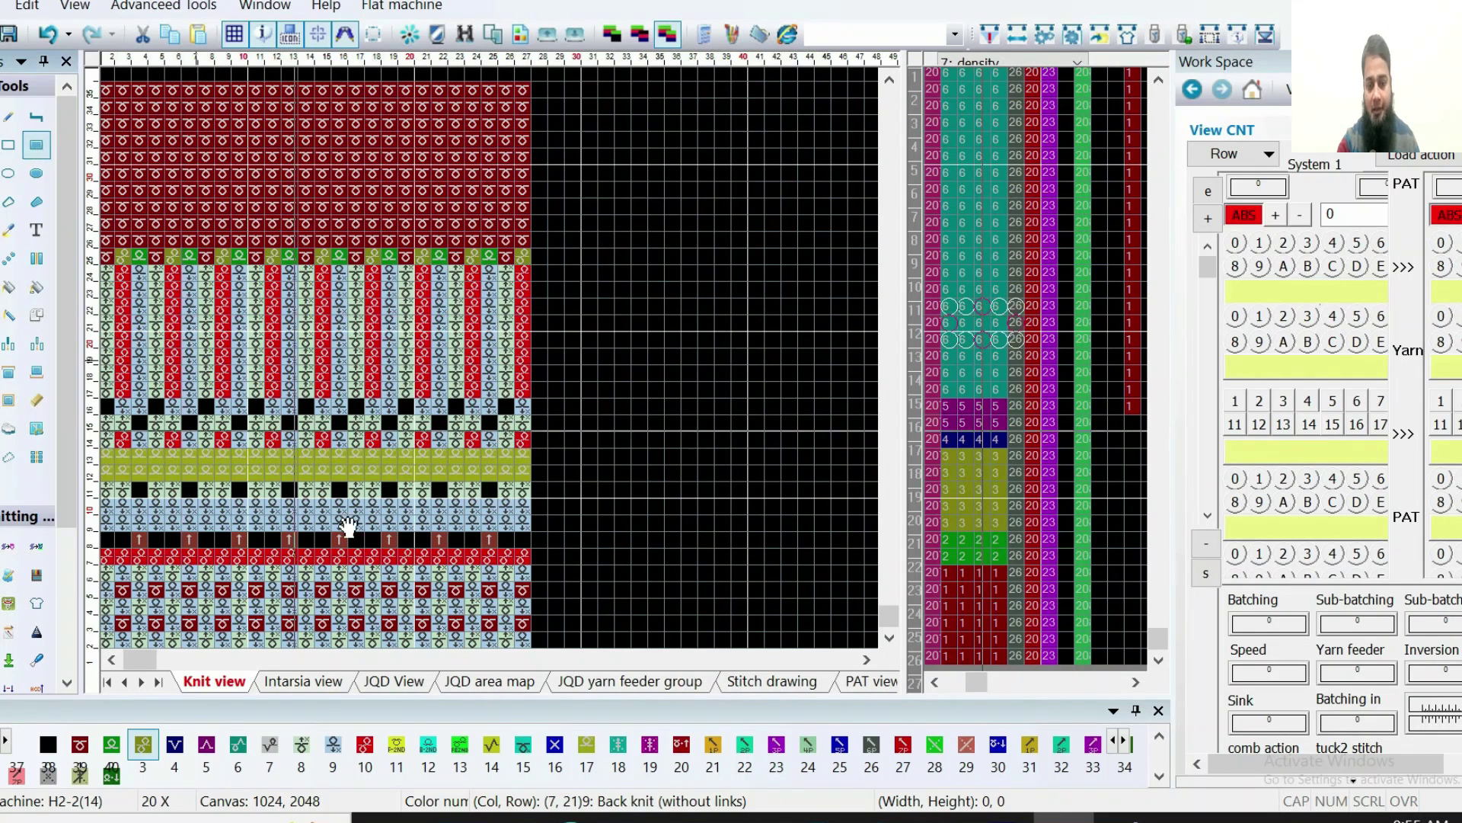
pyautogui.click(270, 744)
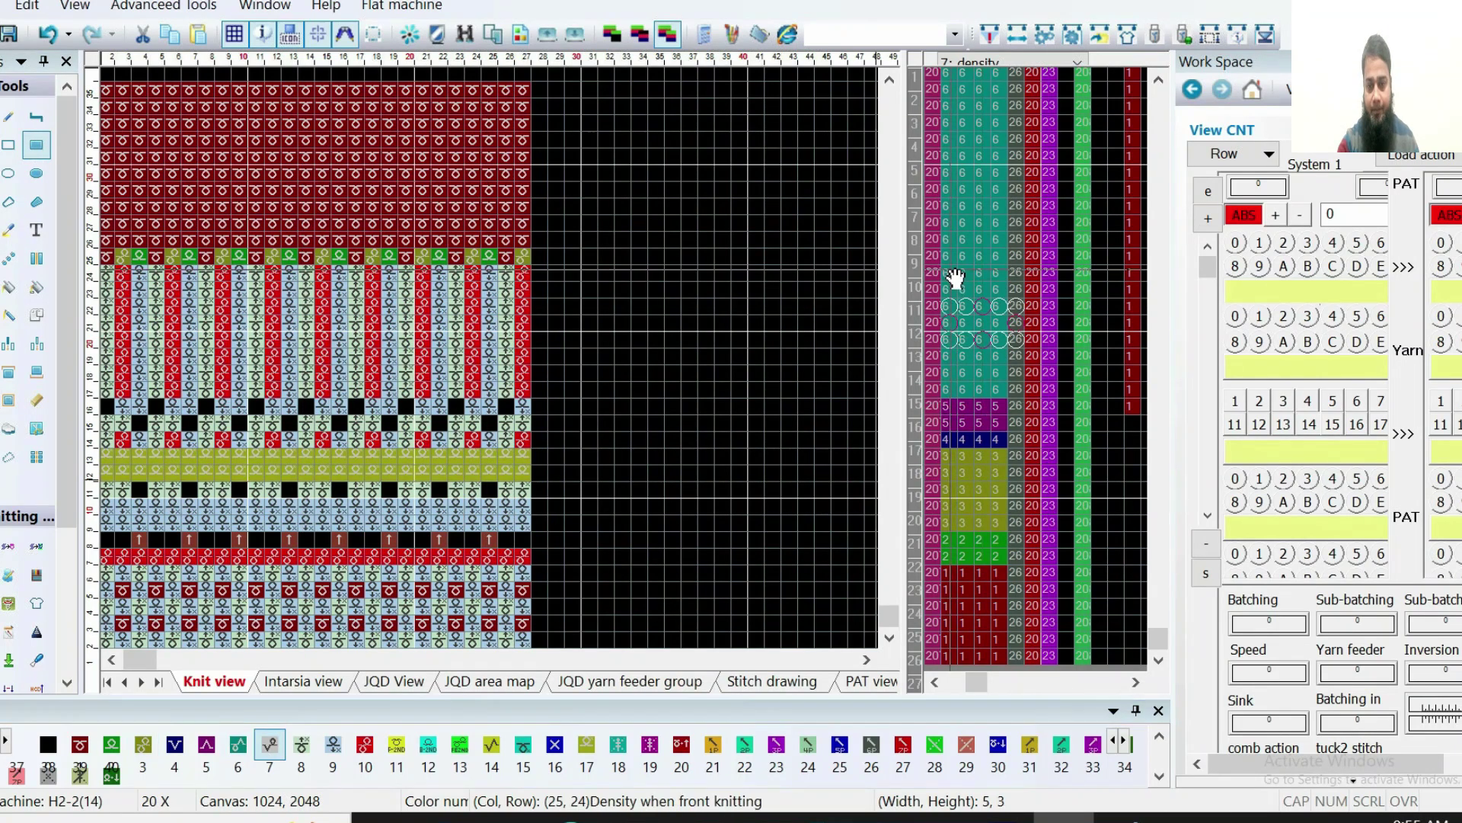
pyautogui.moveTo(949, 256); pyautogui.dragTo(998, 256)
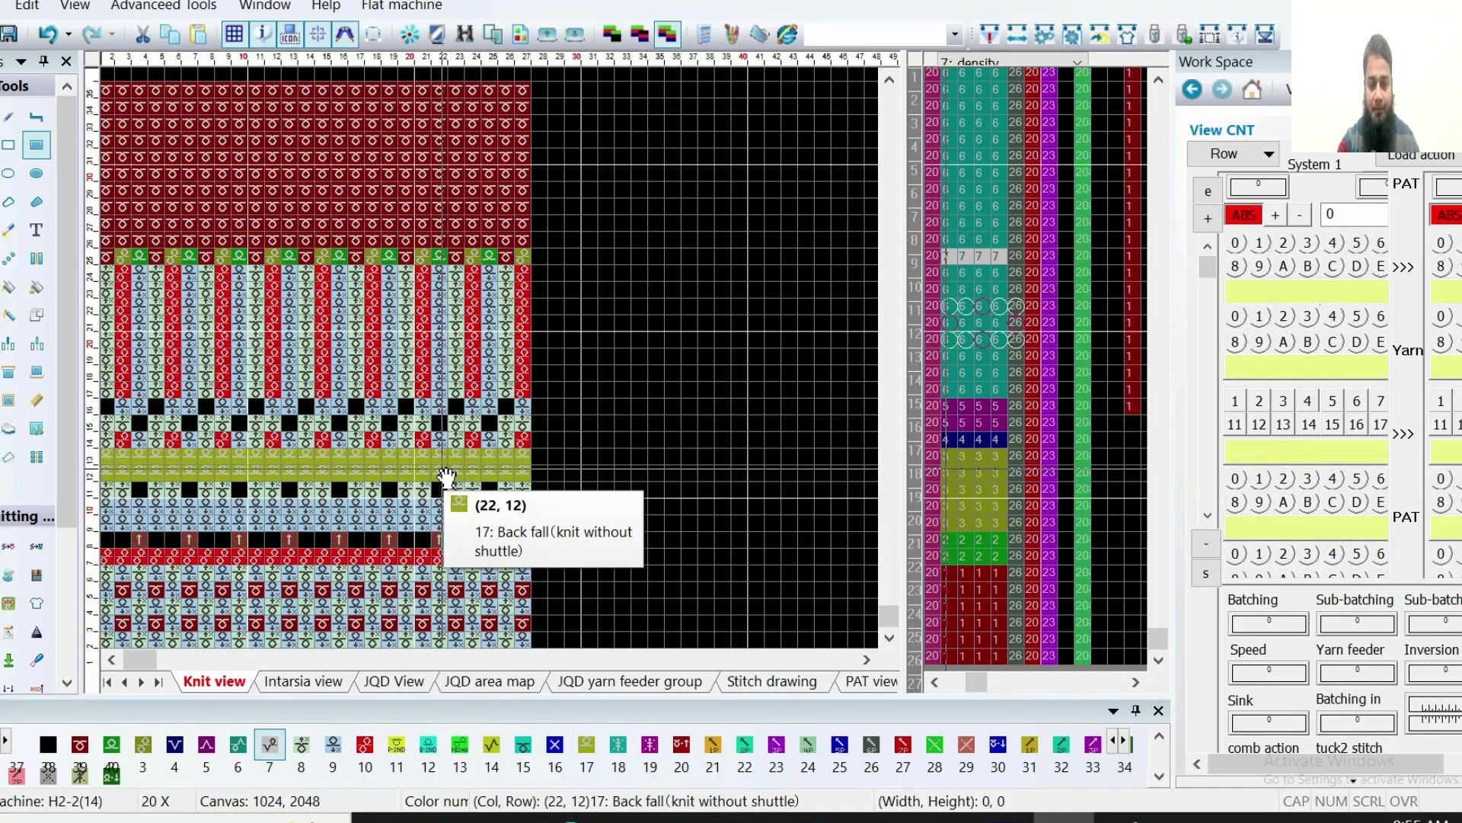
pyautogui.moveTo(412, 476); pyautogui.dragTo(489, 473)
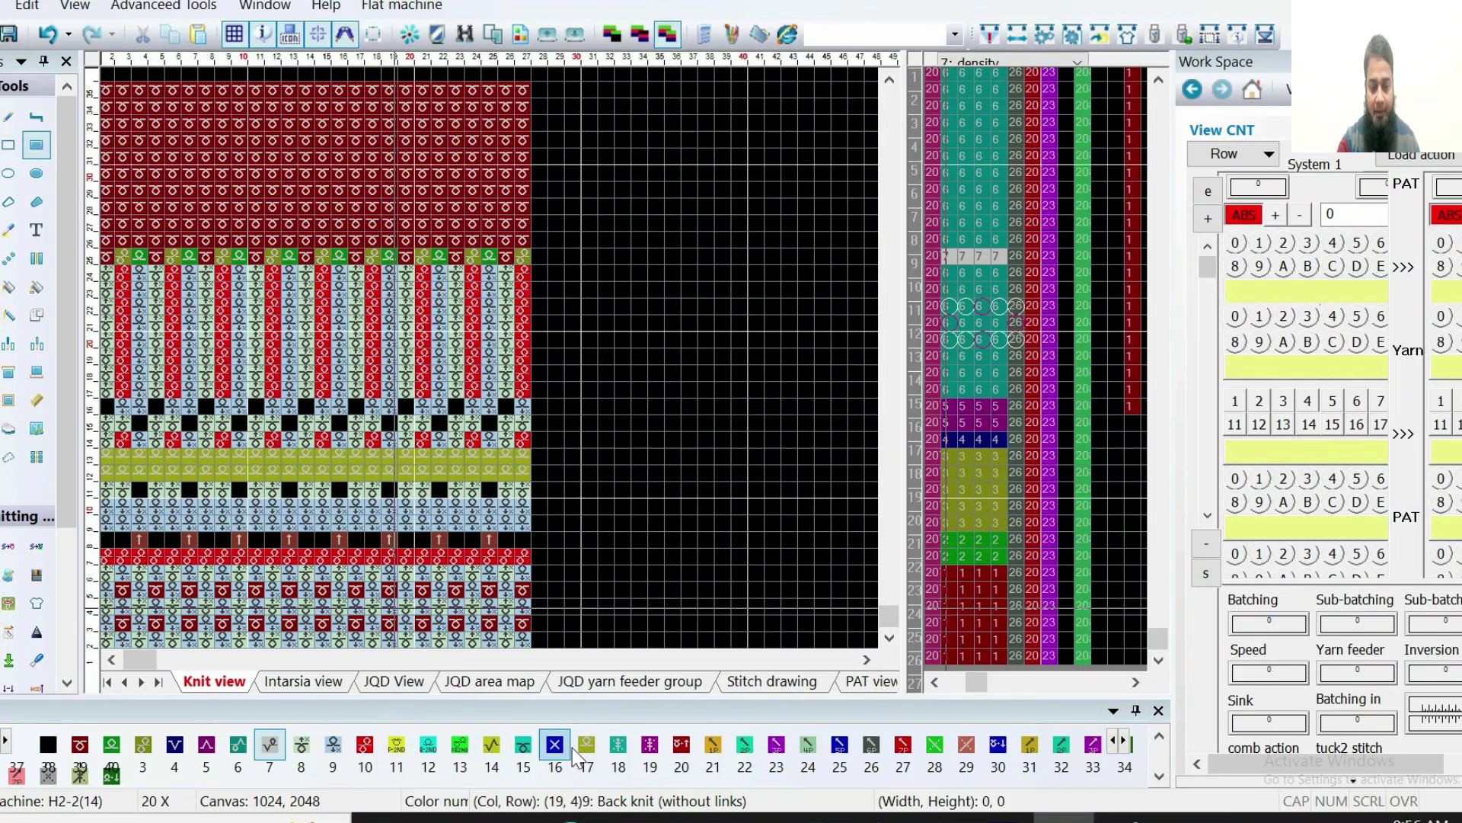
pyautogui.click(523, 746)
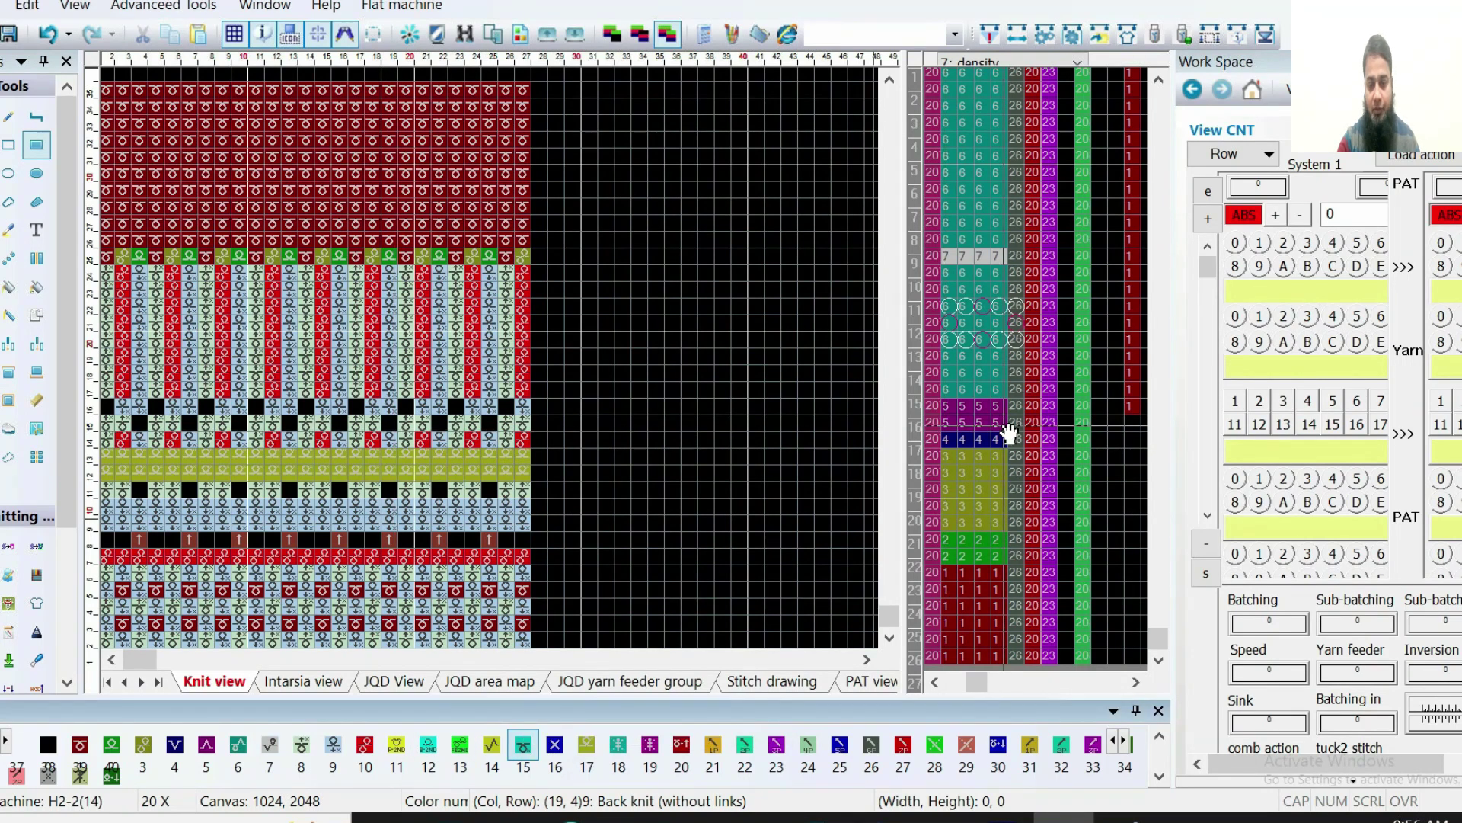
pyautogui.moveTo(955, 459); pyautogui.dragTo(999, 479)
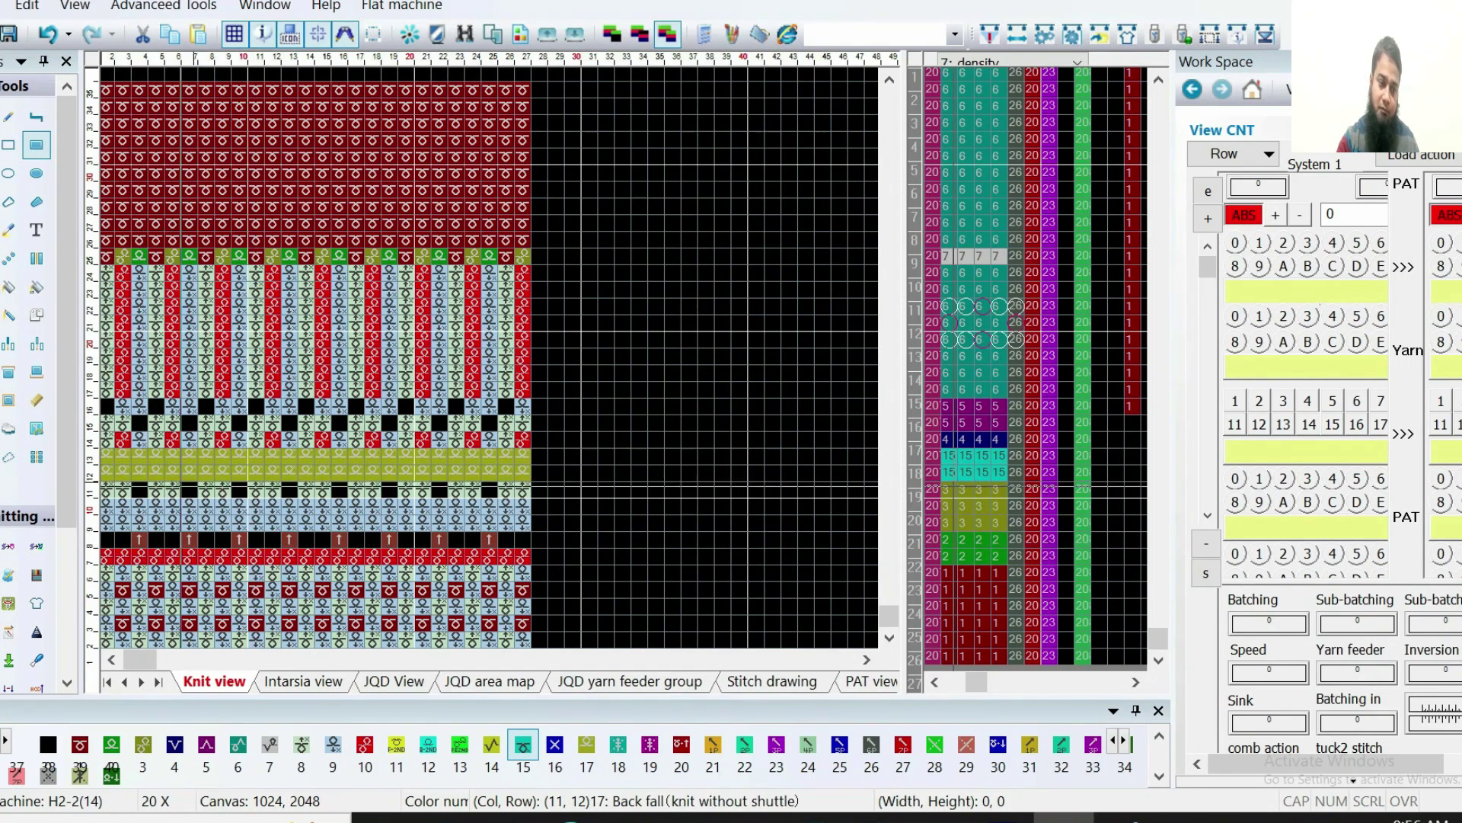
# Review the option columns for yarn, density, speed and rocking against the rows of the knit pattern
pyautogui.scroll(-5, 11, 526)
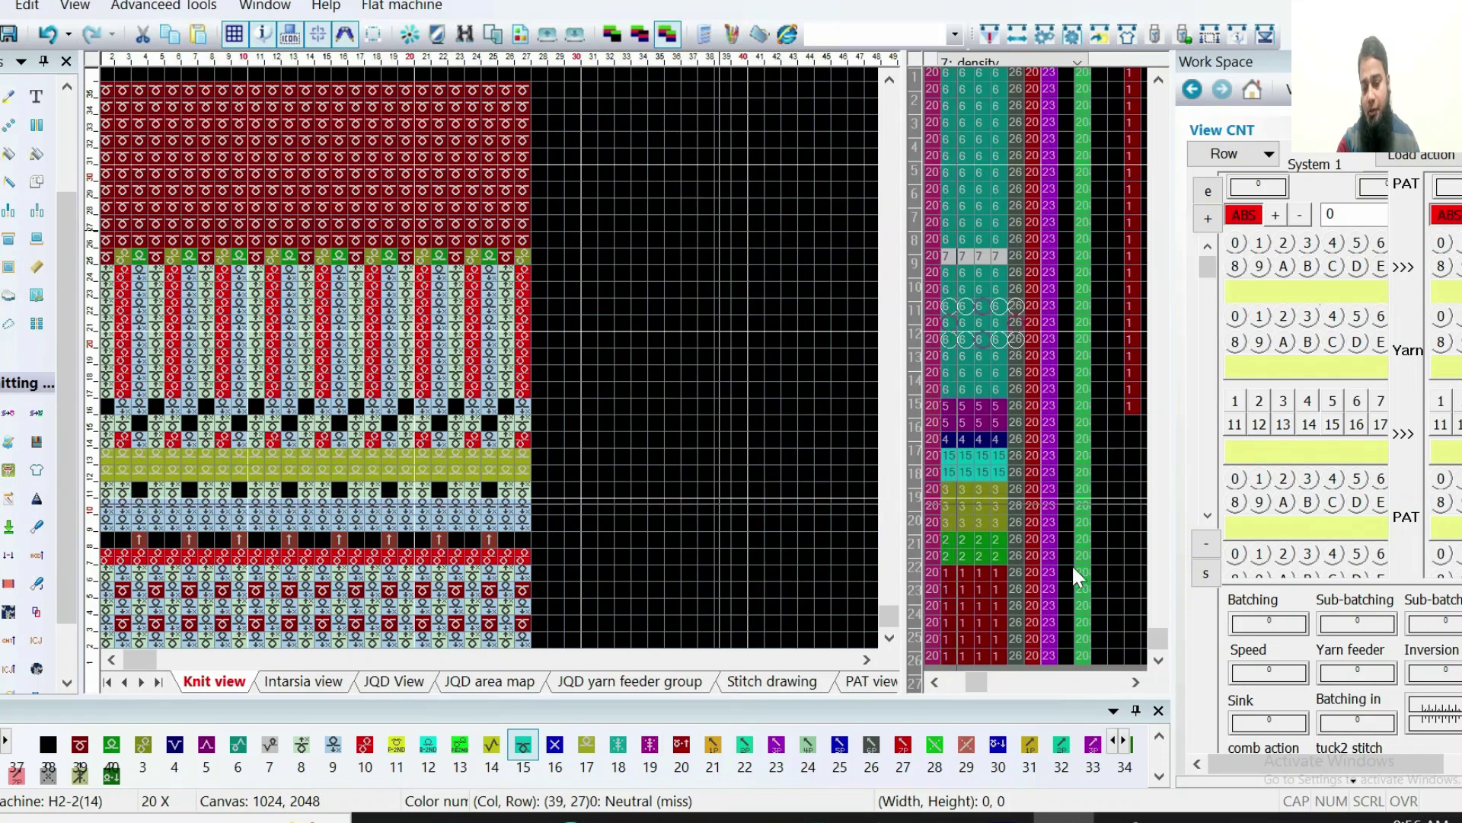
pyautogui.moveTo(980, 684); pyautogui.dragTo(1049, 685)
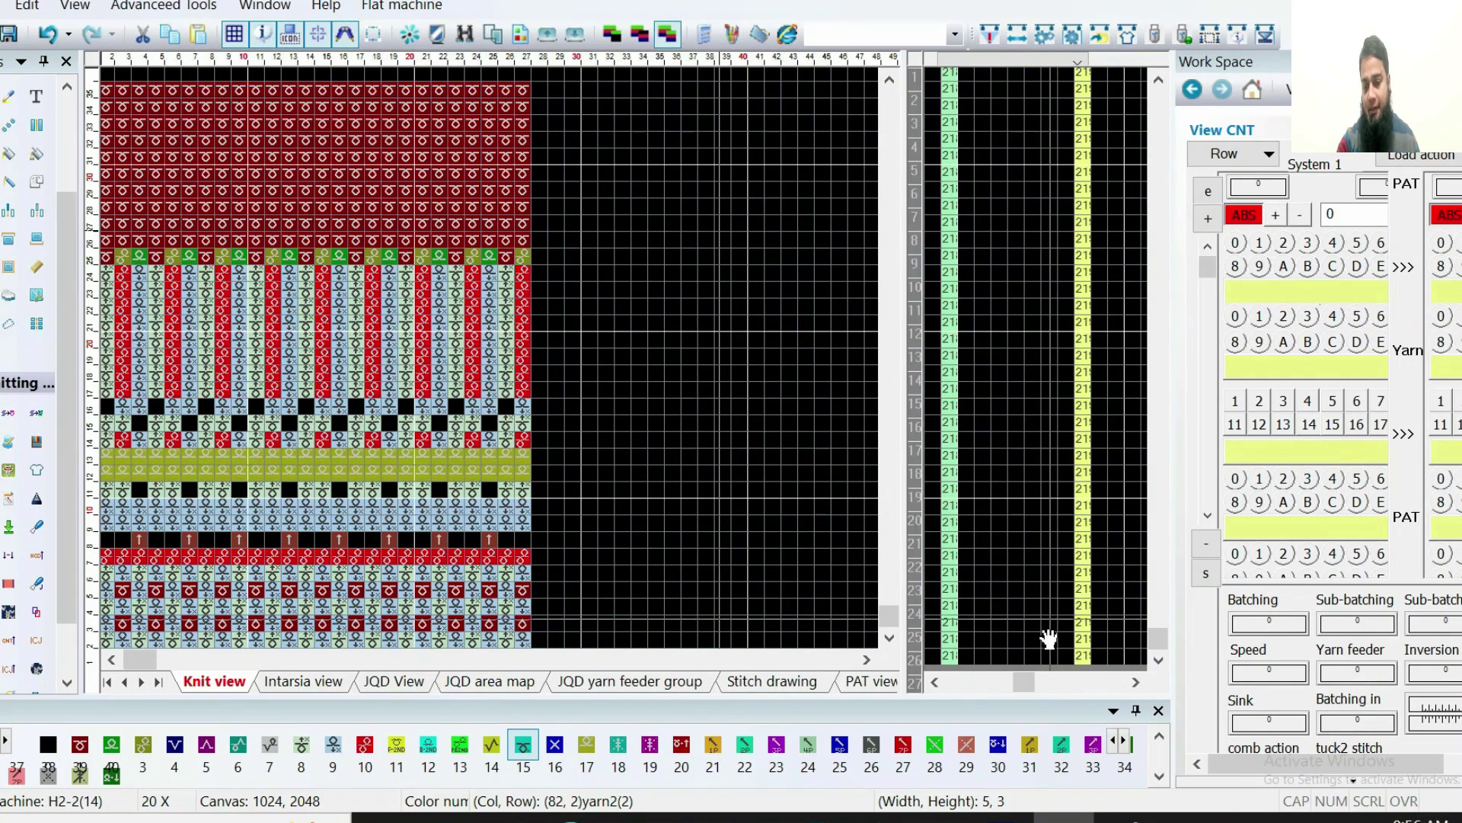
pyautogui.moveTo(1025, 681); pyautogui.dragTo(956, 682)
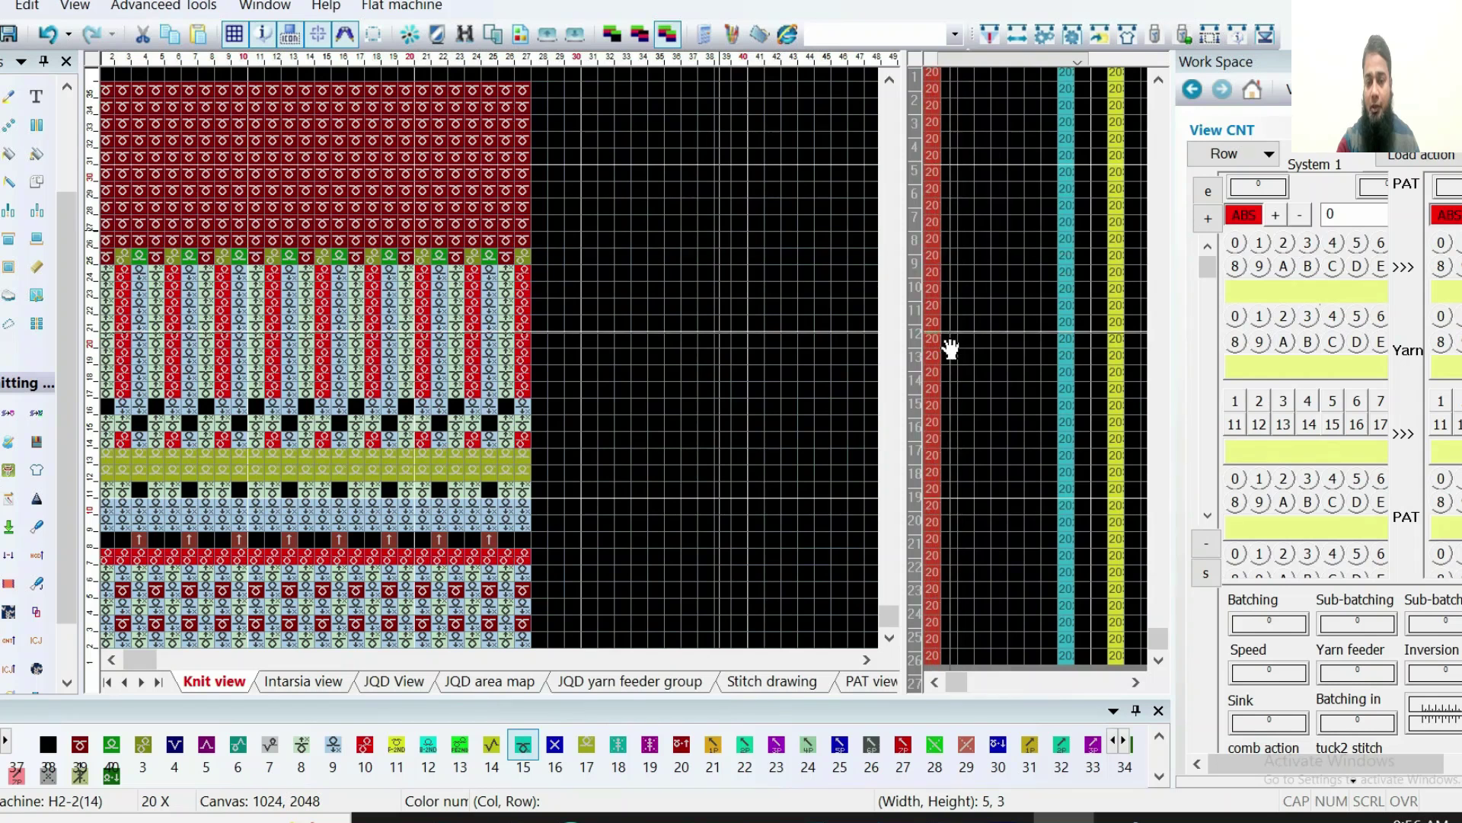
pyautogui.moveTo(957, 681); pyautogui.dragTo(976, 682)
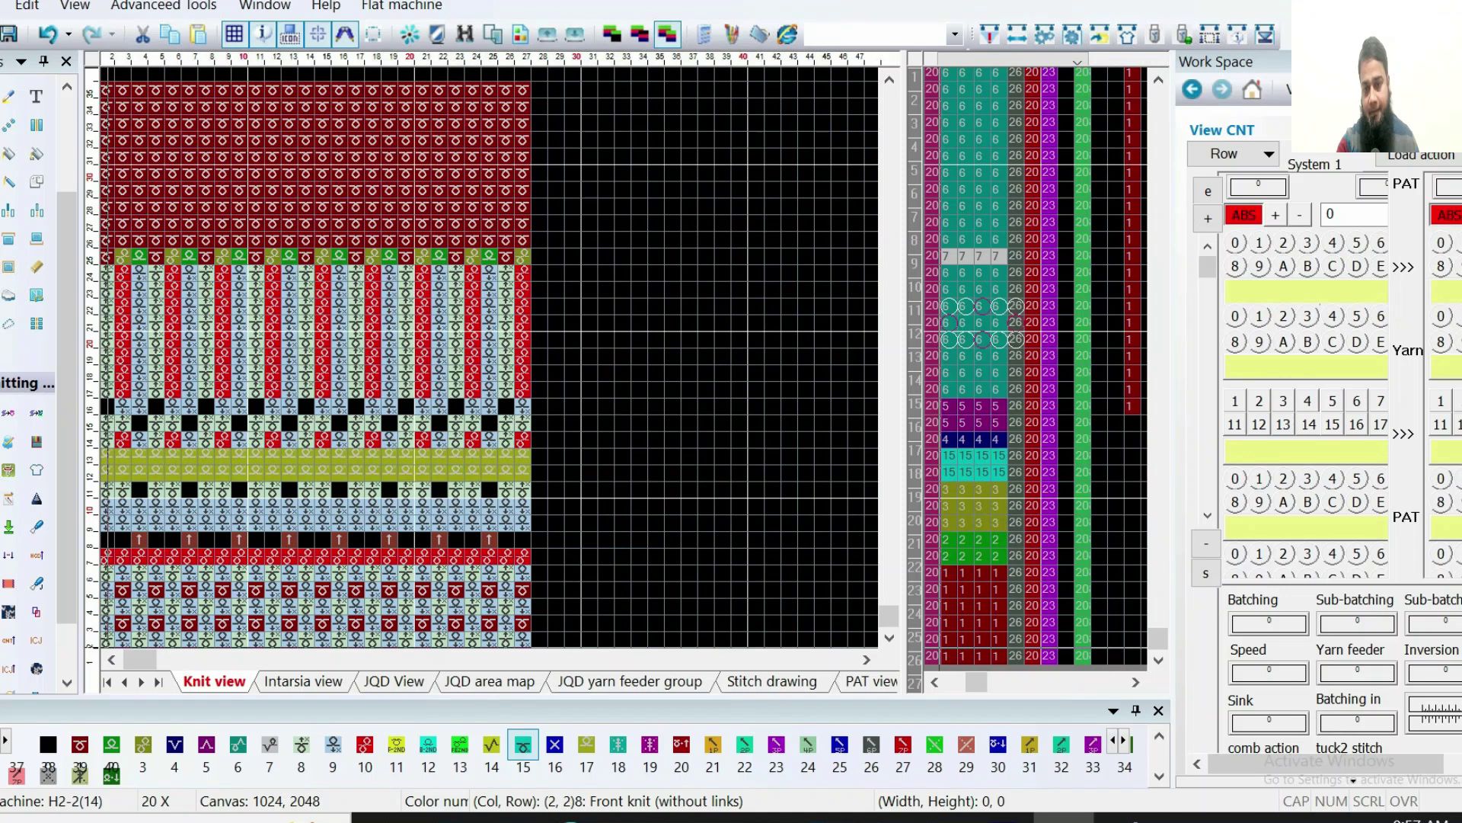
pyautogui.hscroll(3, 1035, 366)
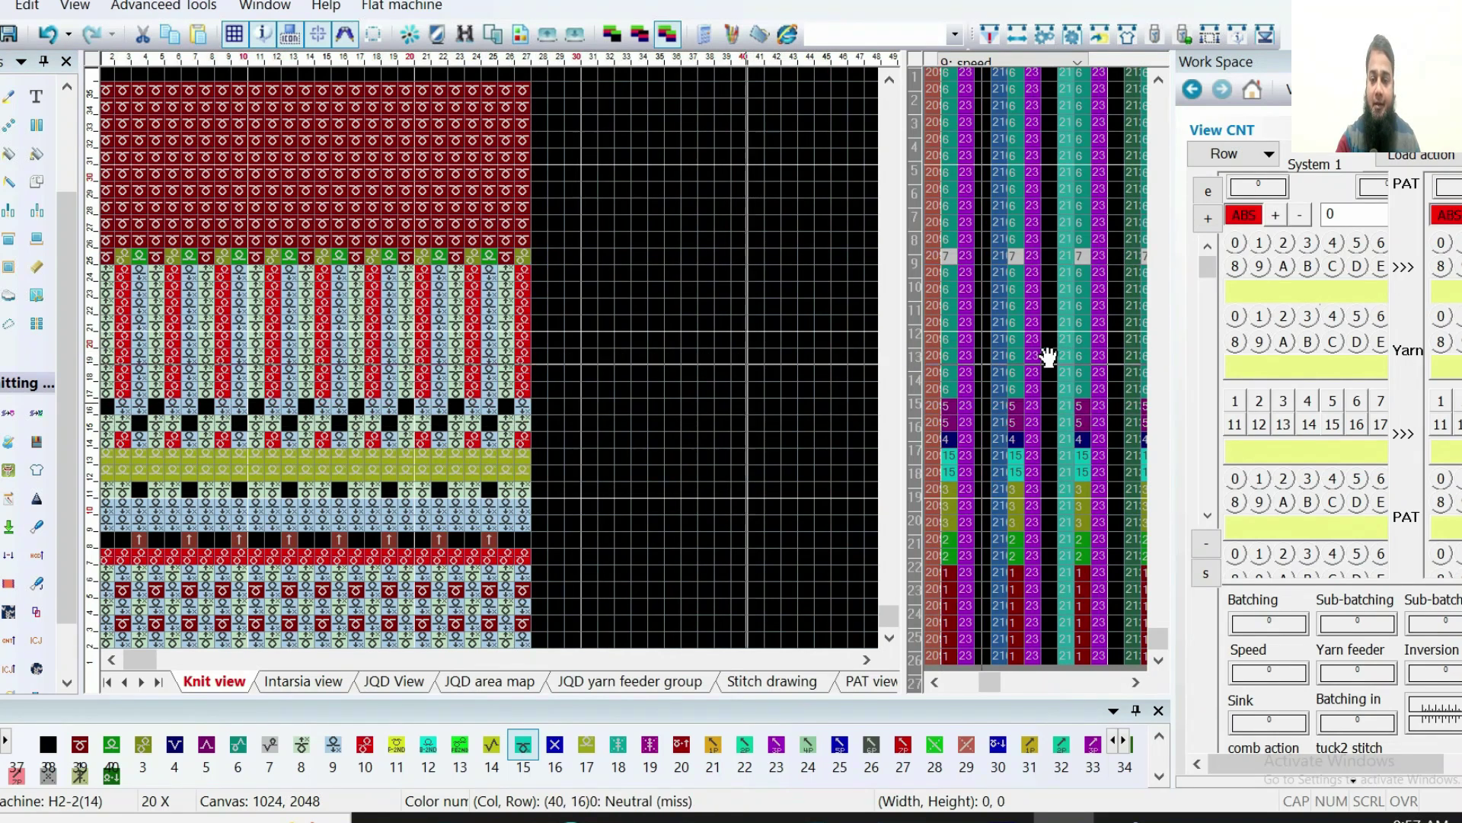
pyautogui.scroll(-1, 466, 296)
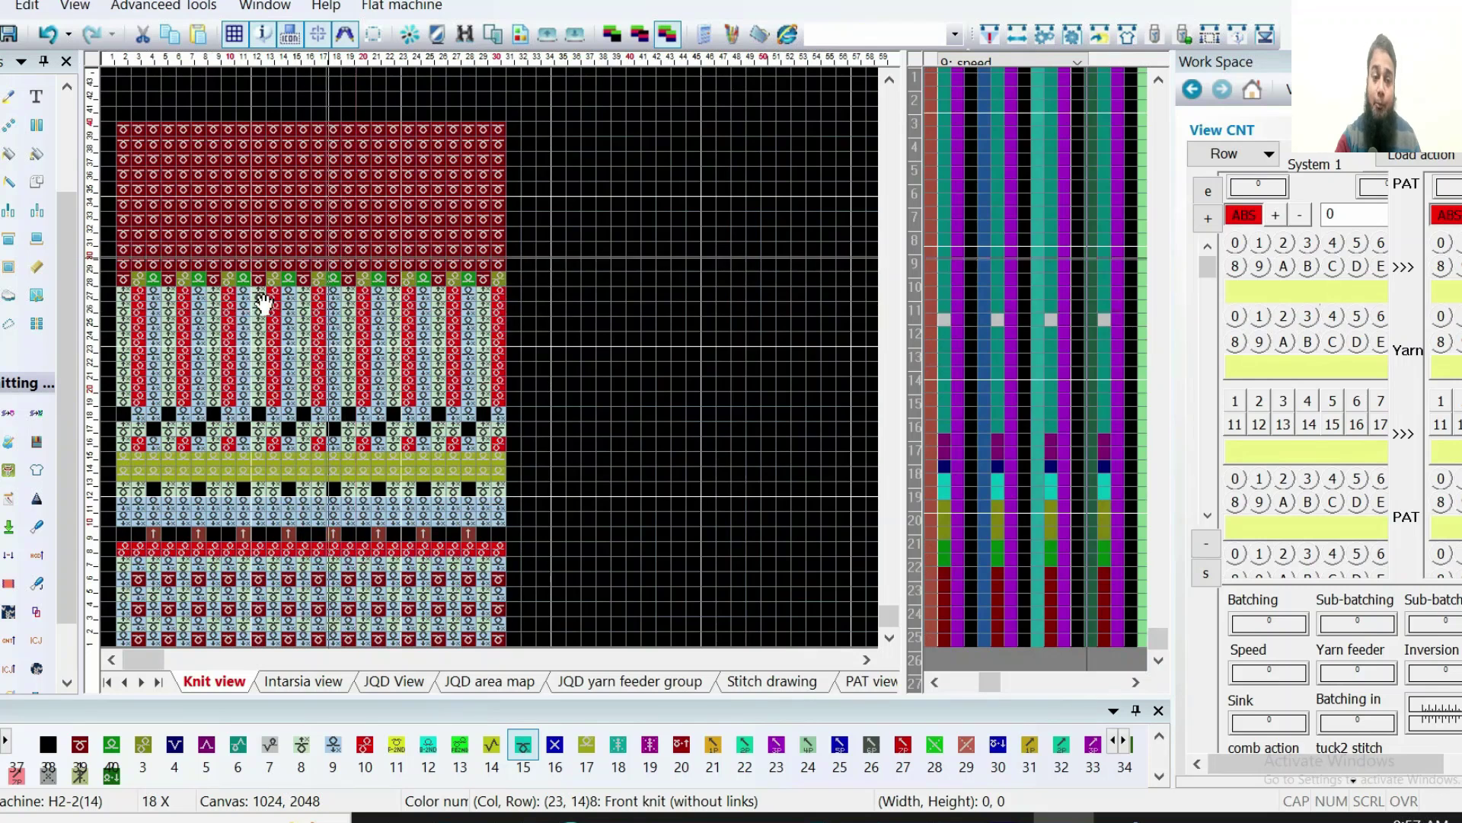
pyautogui.scroll(-1, 457, 173)
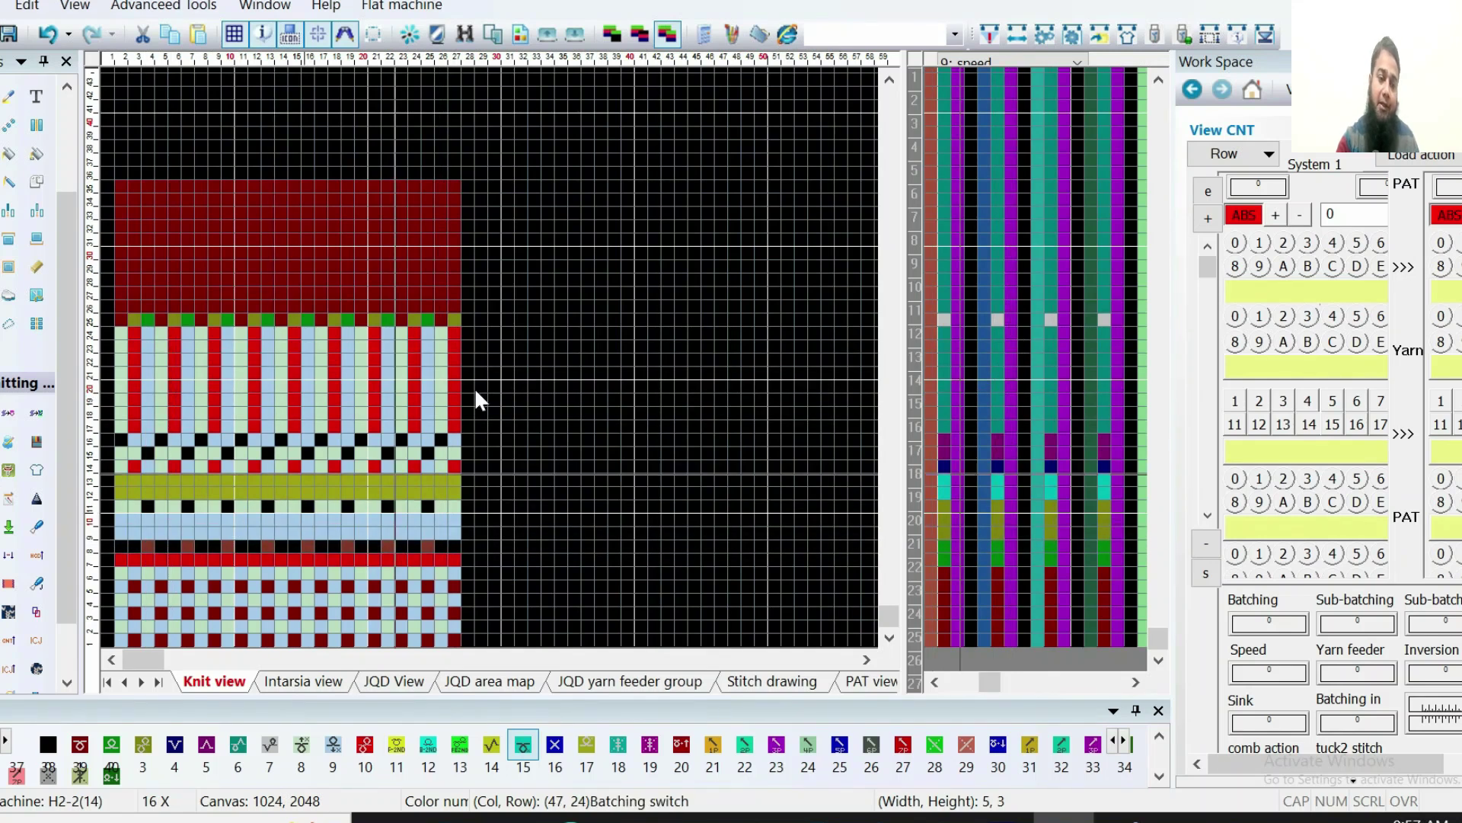
pyautogui.scroll(2, 318, 443)
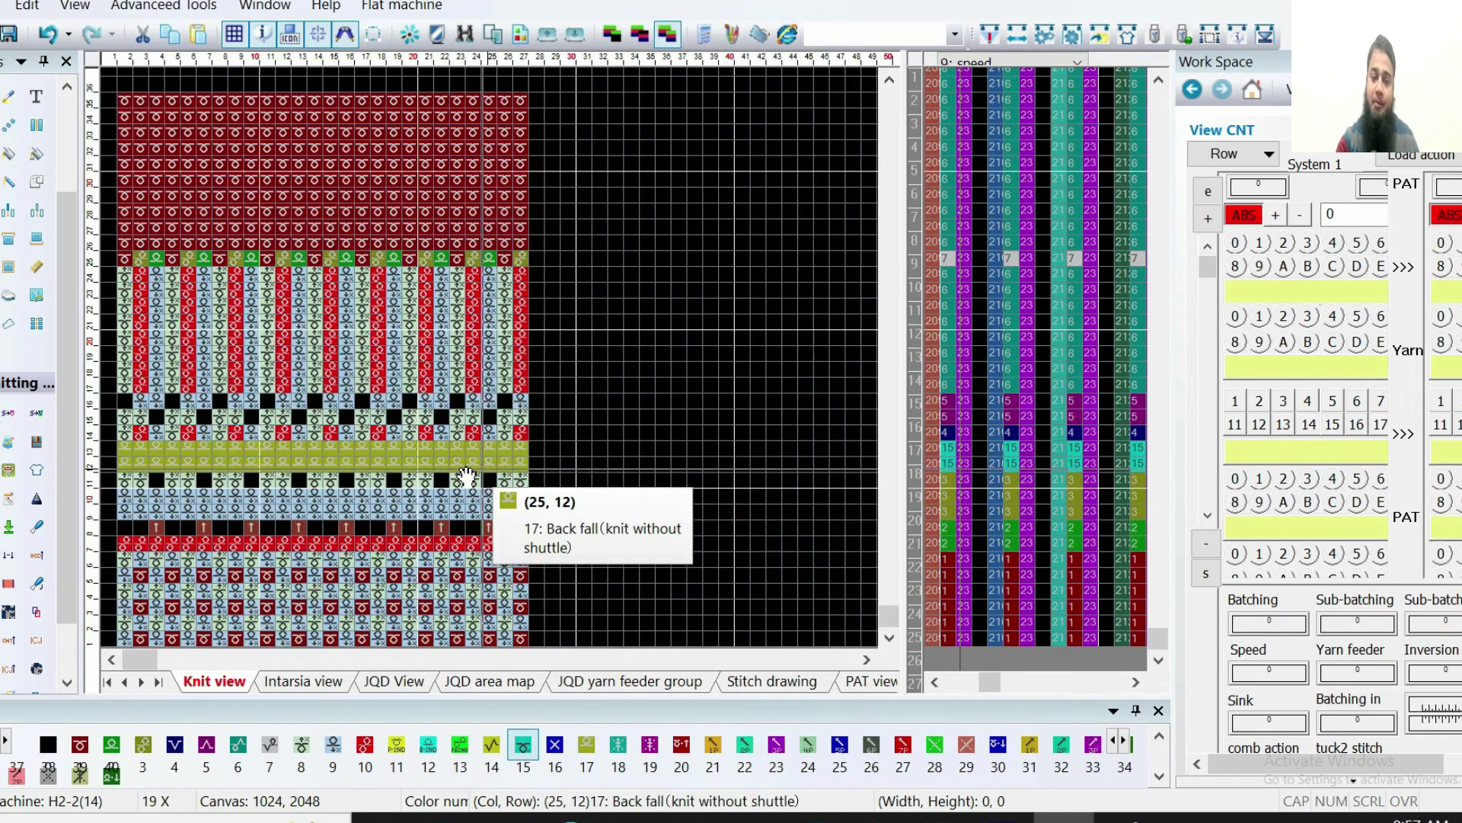
pyautogui.scroll(1, 392, 421)
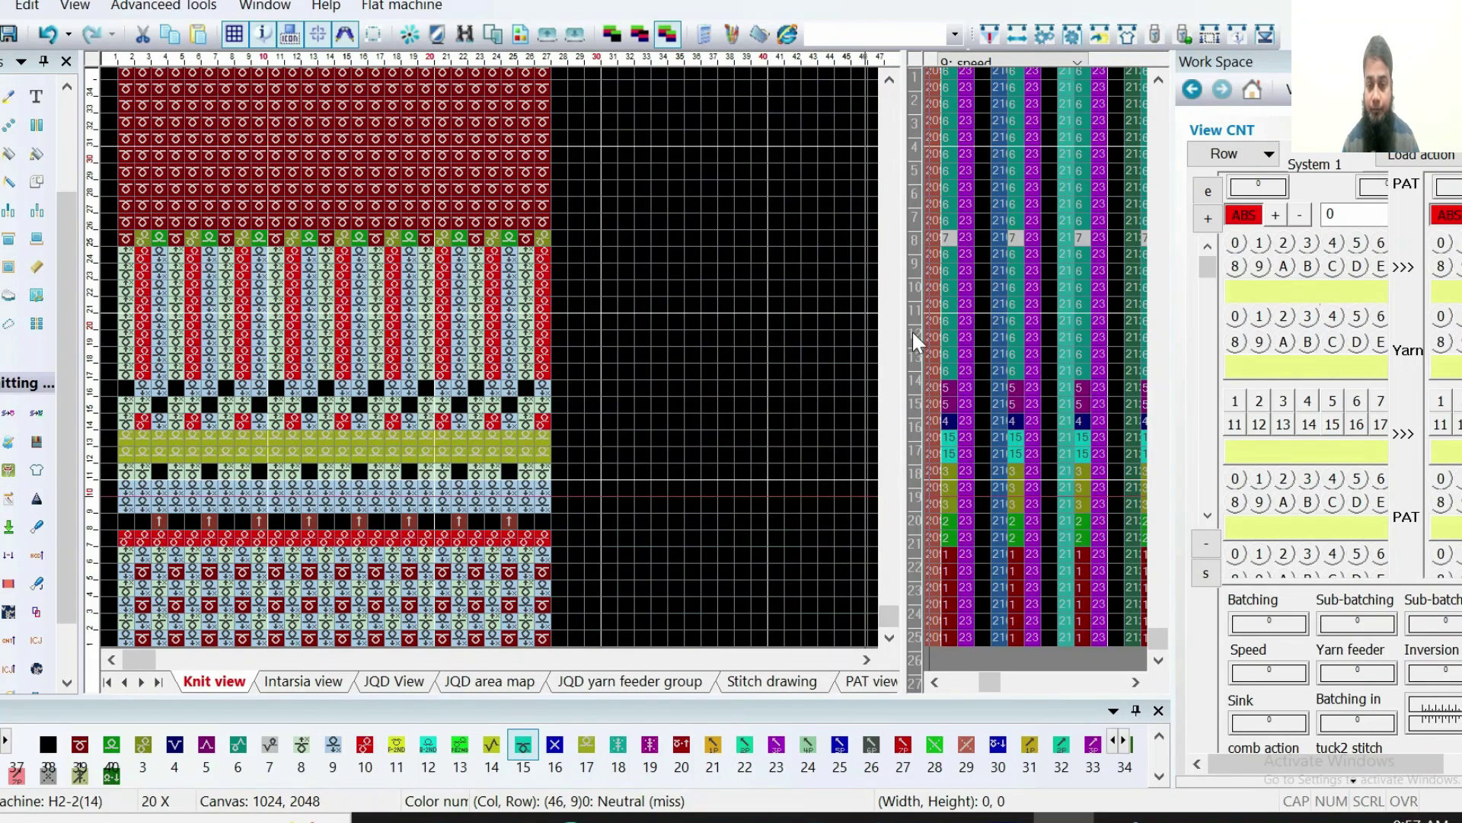
pyautogui.click(914, 238)
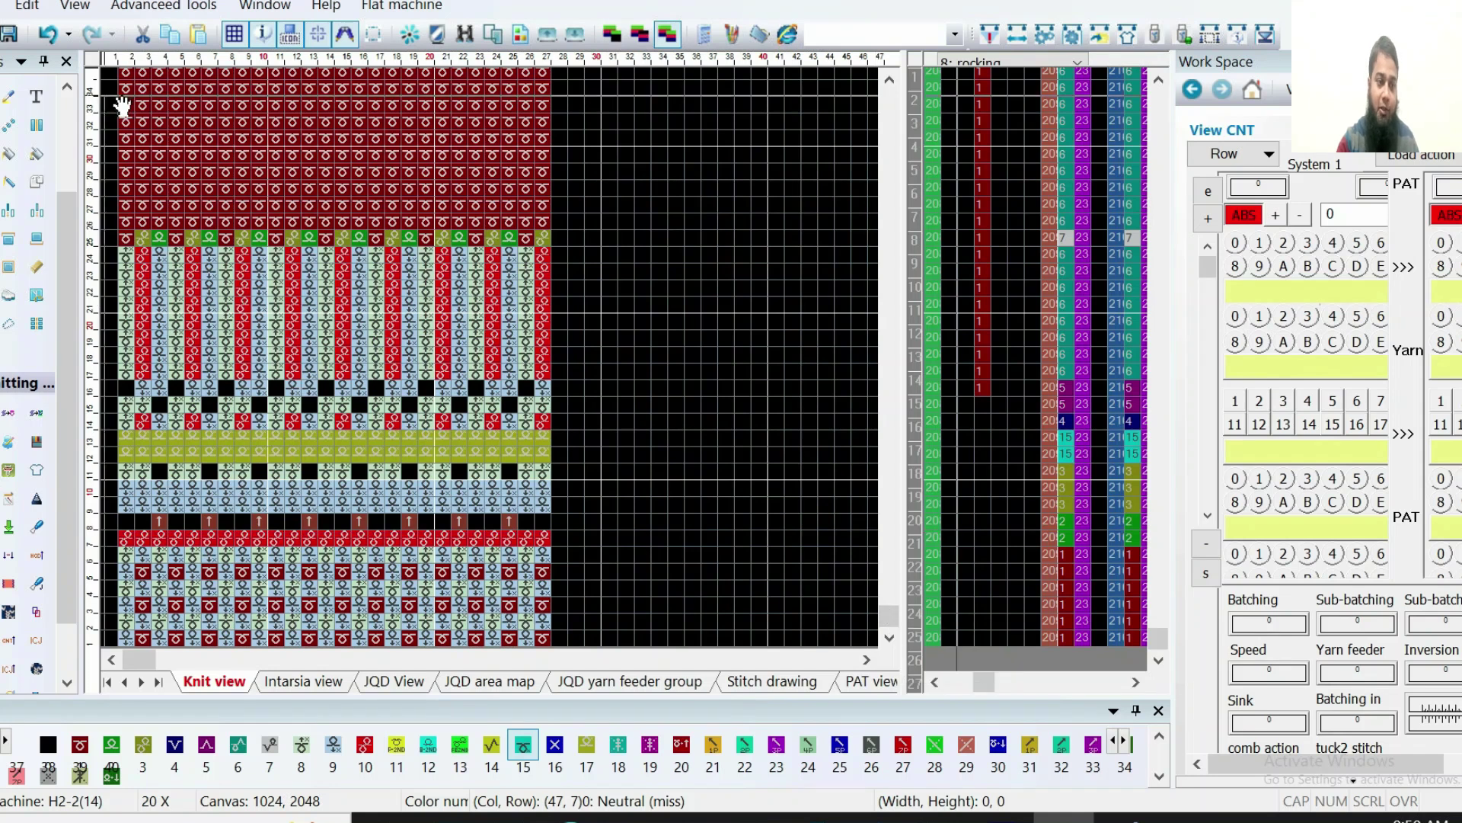
# In the rocking needles column, fill rows 14 and 15 with color 1 using a filled rectangle
pyautogui.scroll(3, 38, 164)
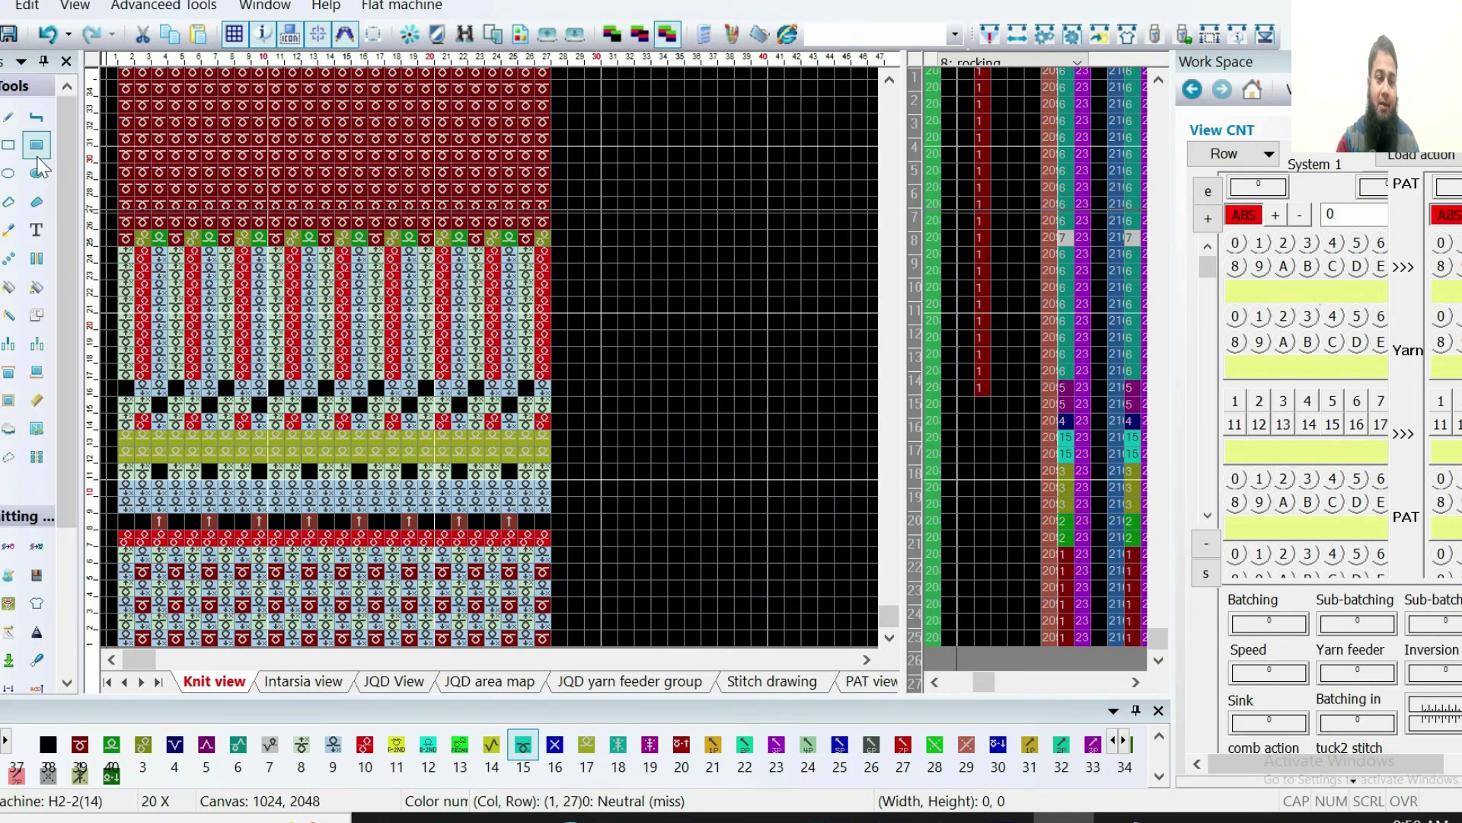
pyautogui.click(80, 744)
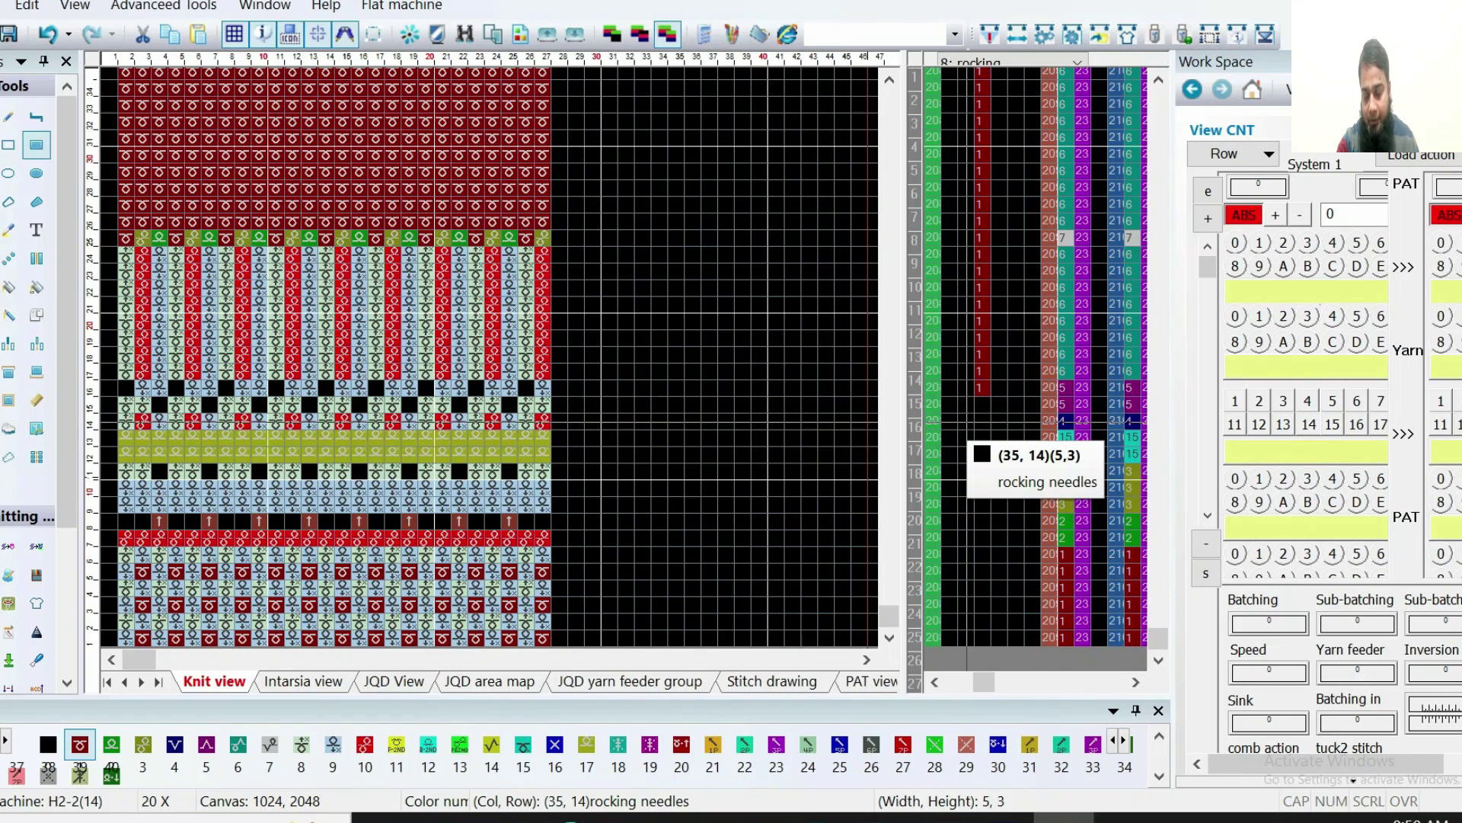
pyautogui.moveTo(963, 427); pyautogui.dragTo(963, 415)
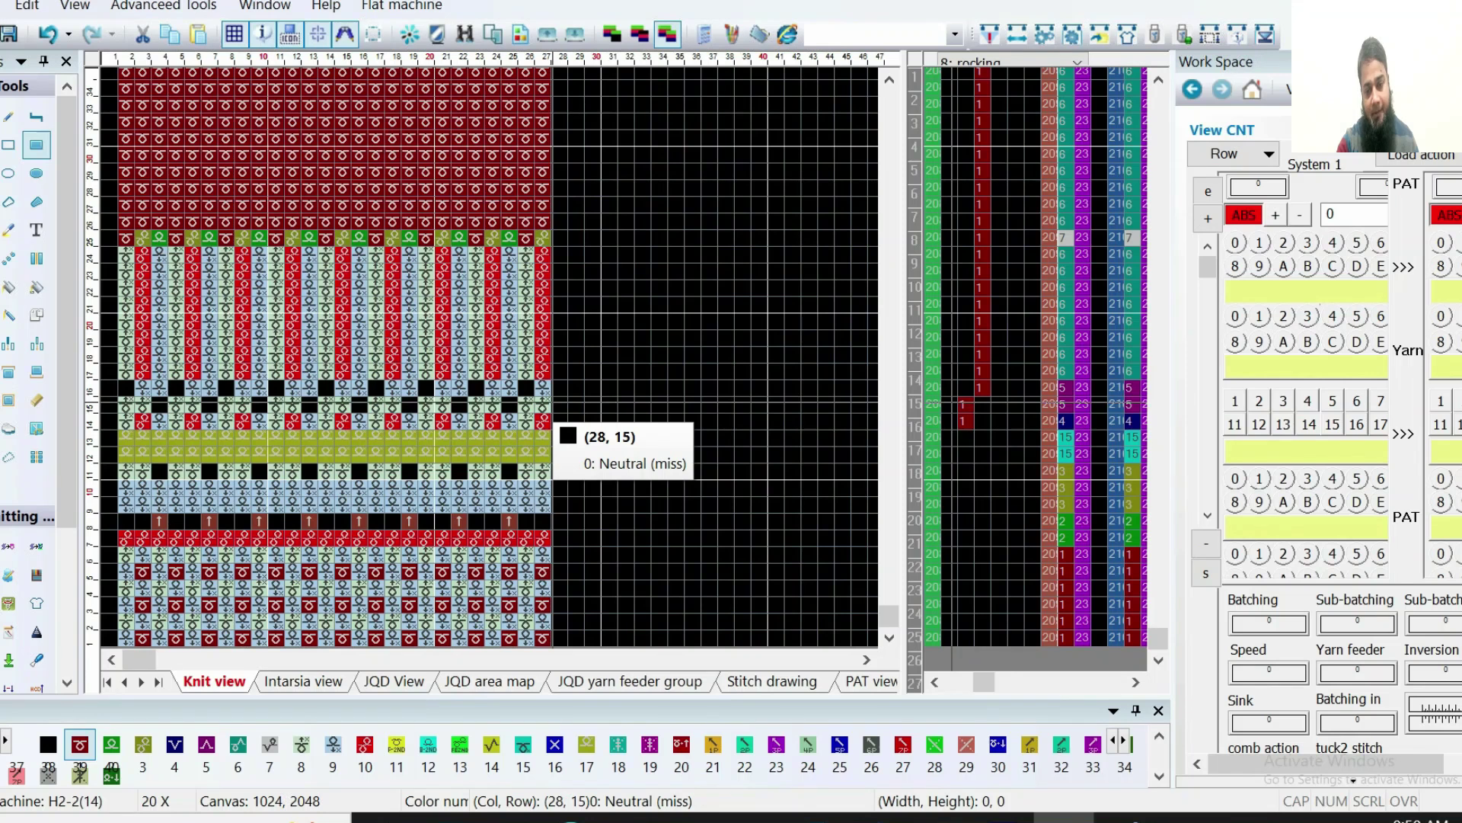
# In the garment shape settings, set the first left body line to 100 rows and confirm
pyautogui.click(1128, 35)
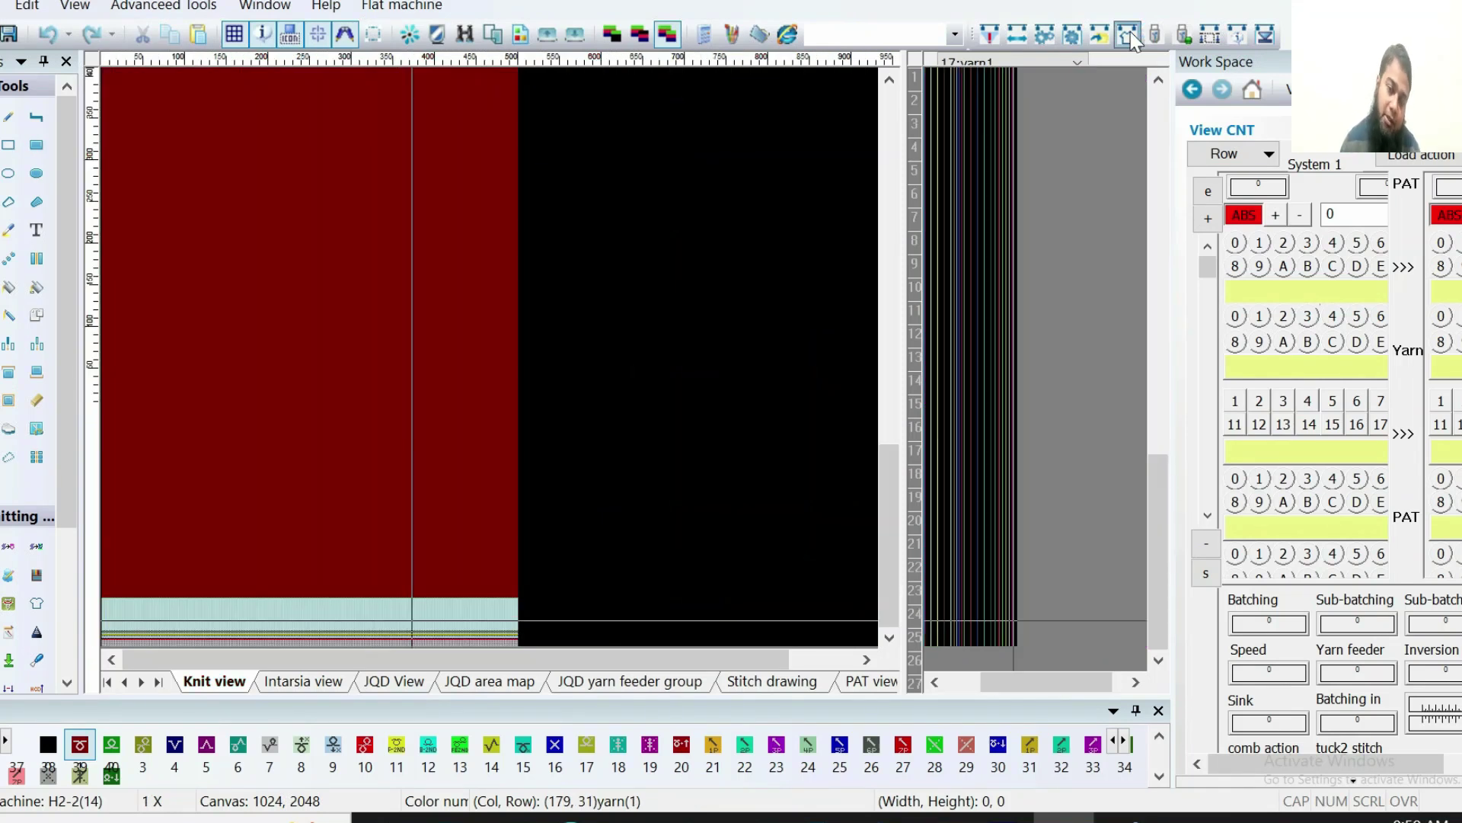
pyautogui.click(1130, 37)
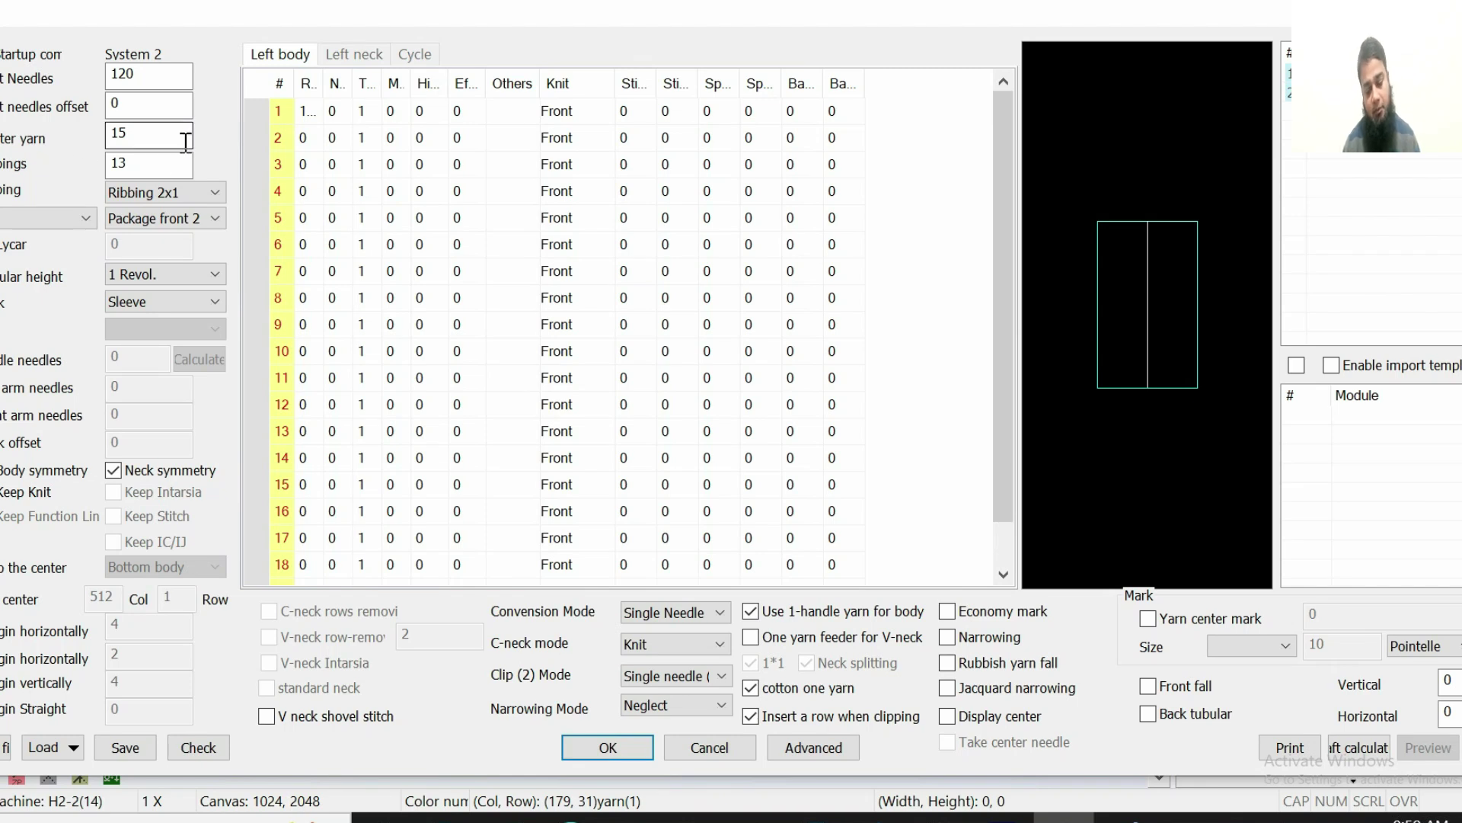
pyautogui.click(316, 106)
pyautogui.write('00')
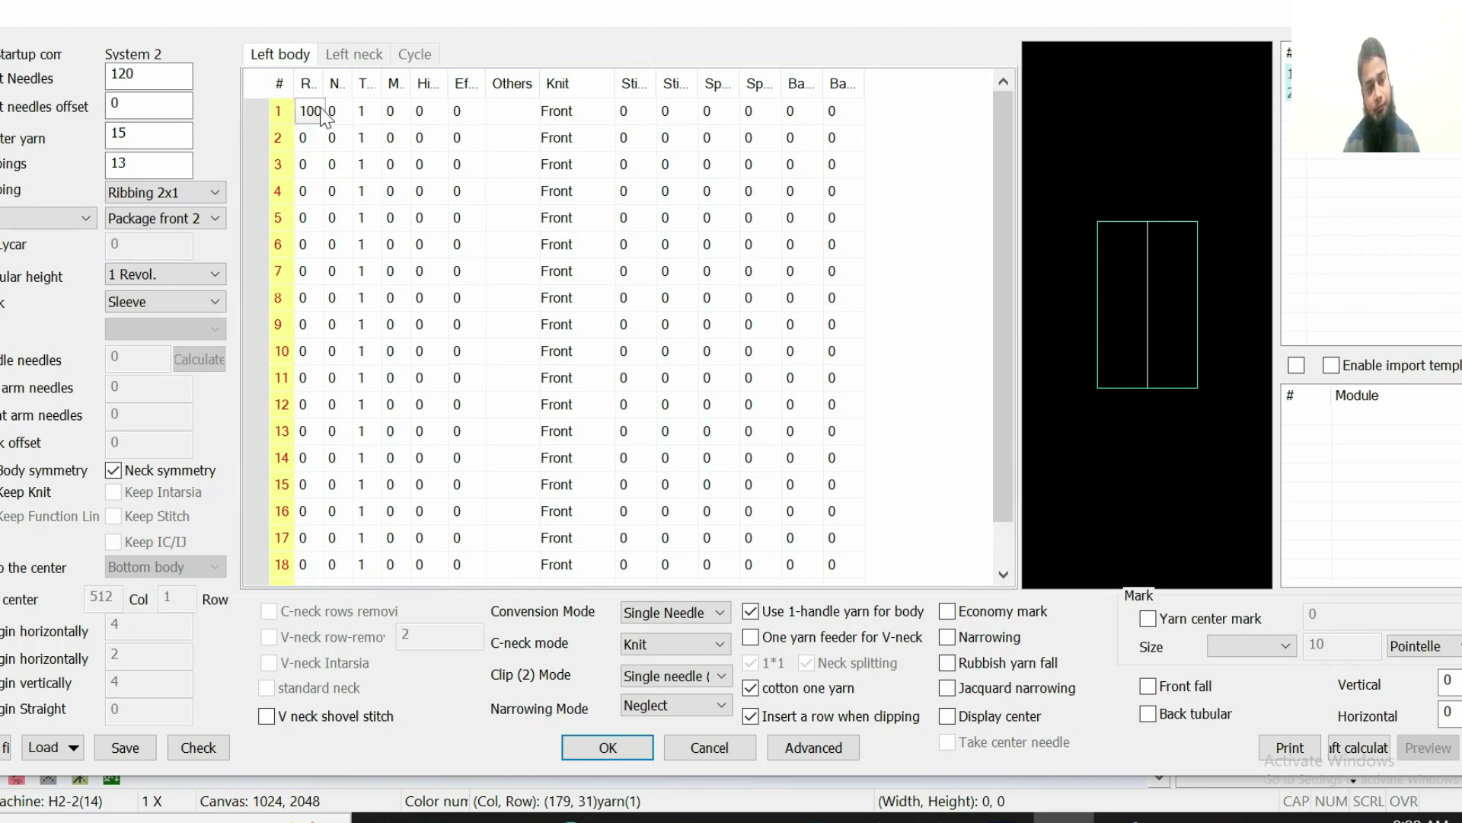
pyautogui.click(313, 111)
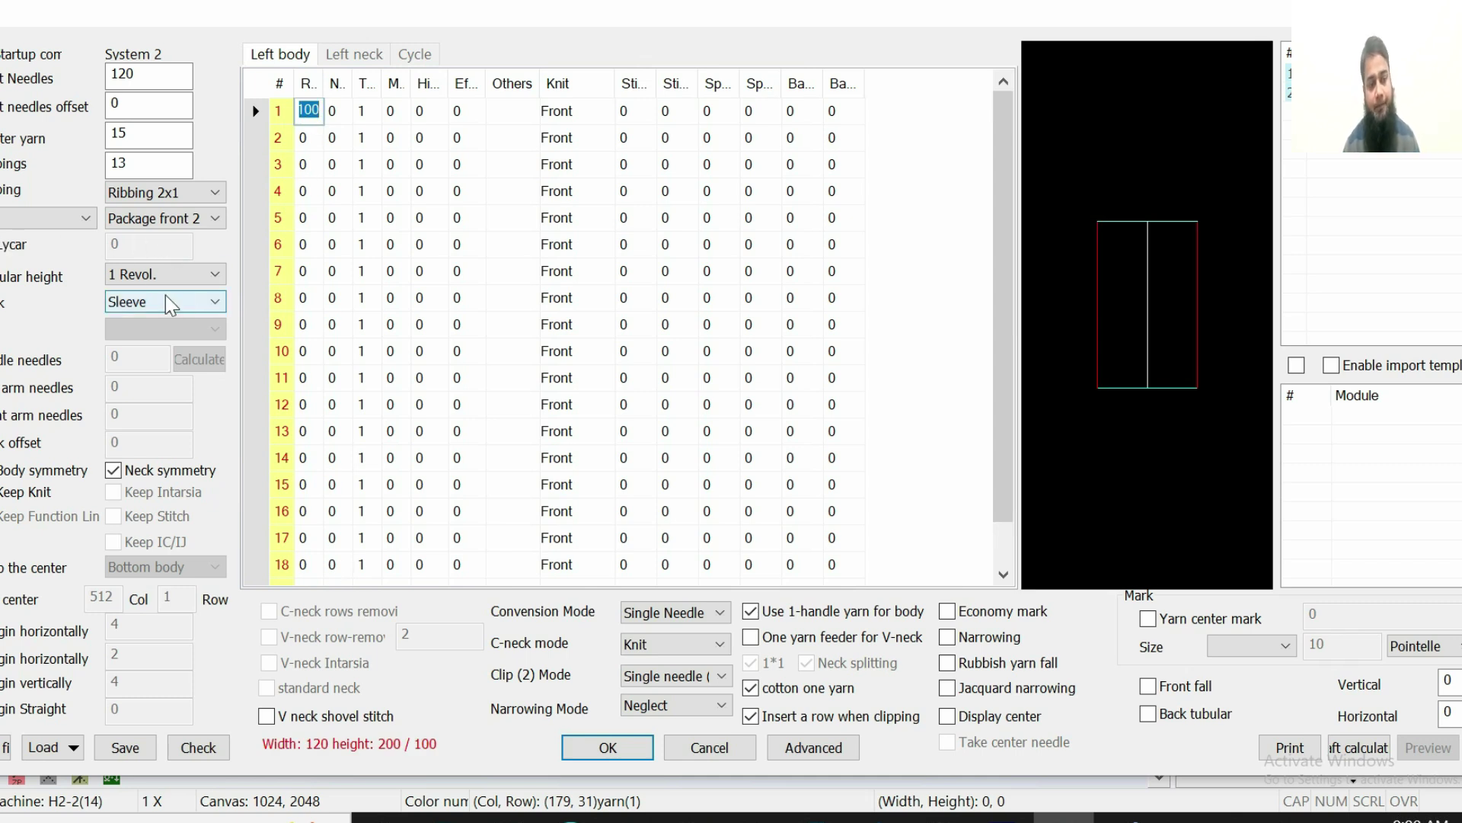
pyautogui.click(607, 747)
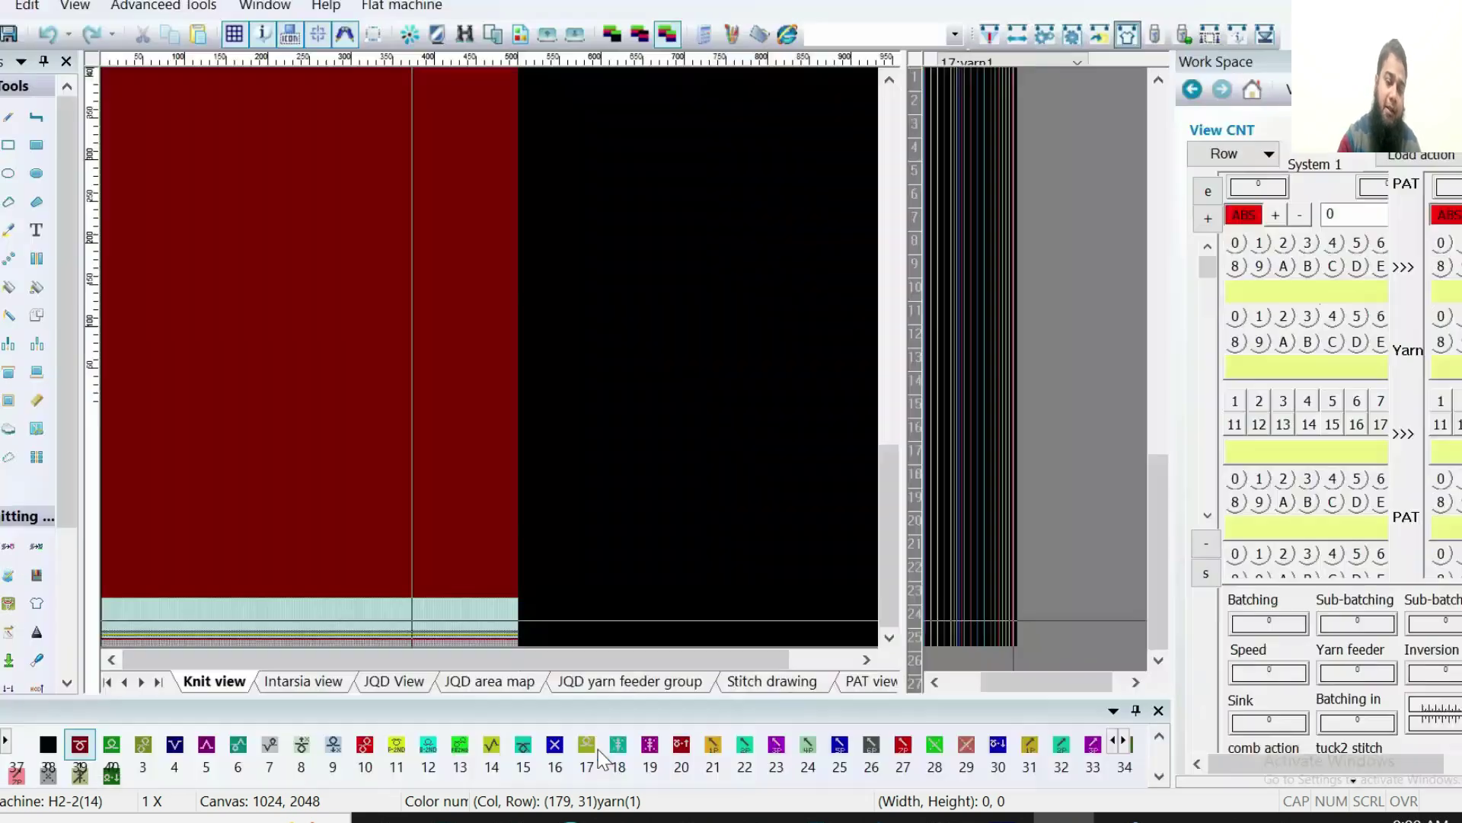
# Reopen the garment shape settings, choose Ribbing 2x1 and set the ribbing package to Package front 1
pyautogui.click(1125, 37)
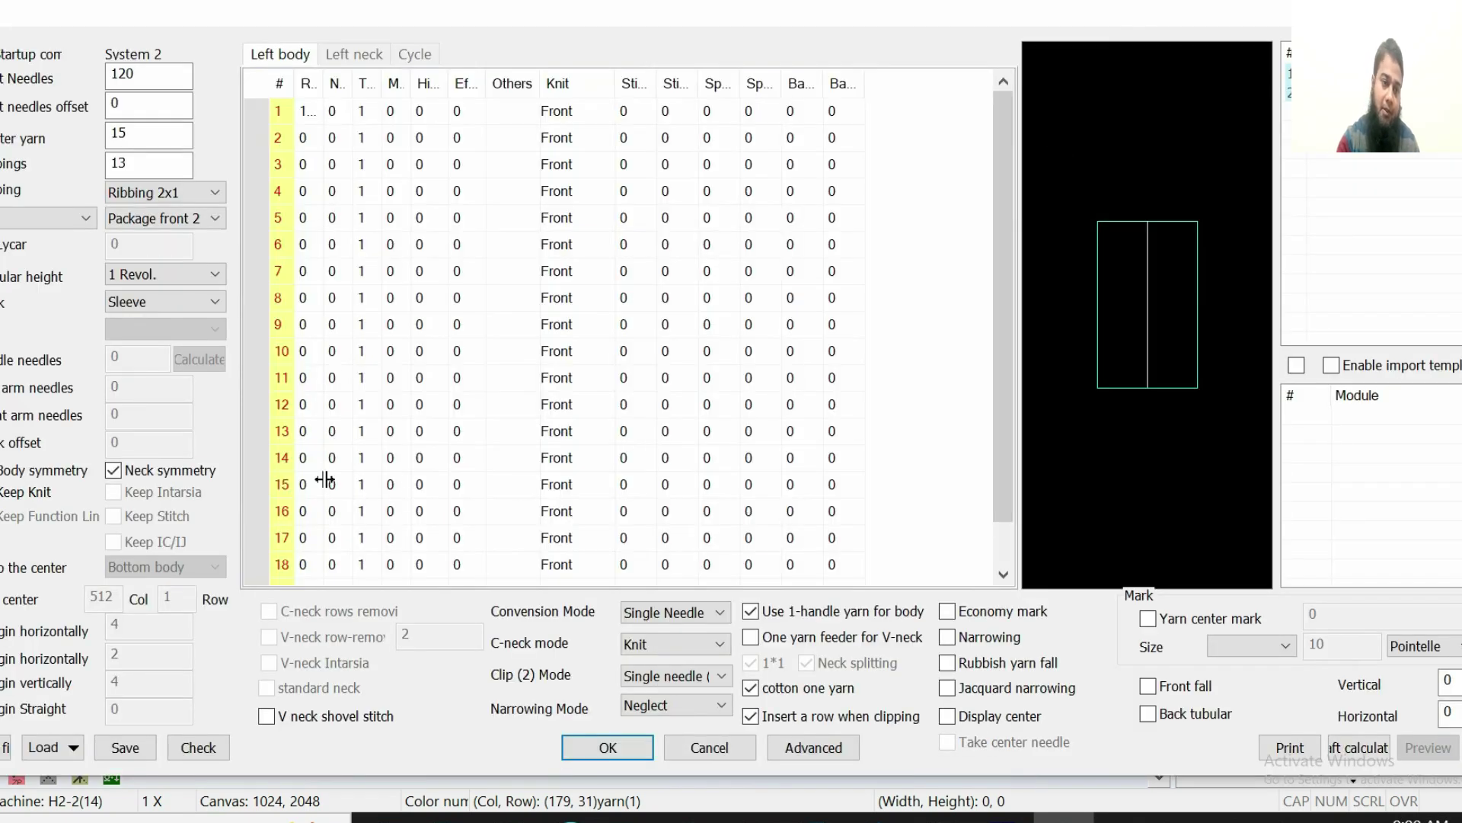
pyautogui.doubleClick(108, 166)
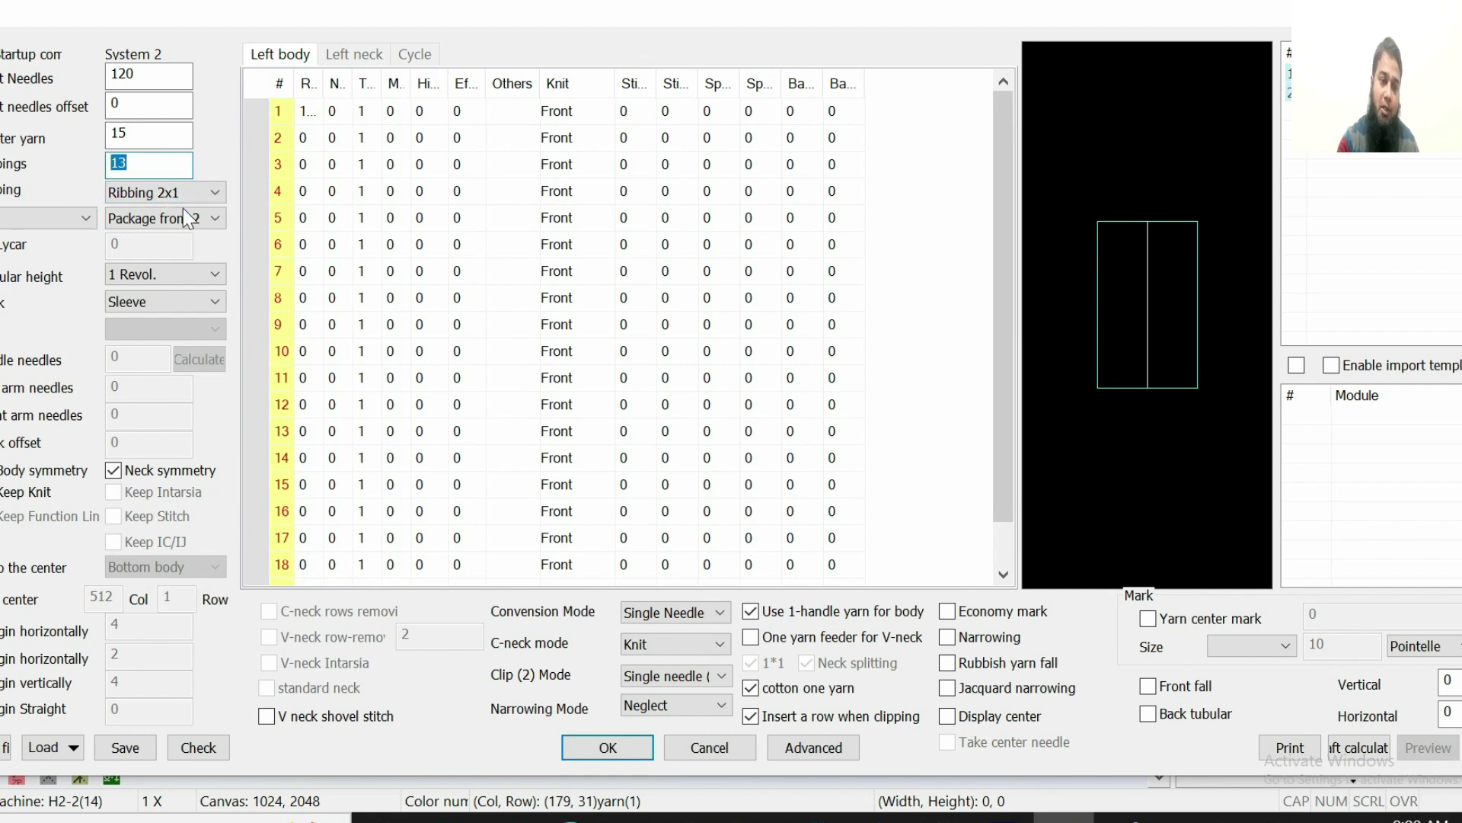
pyautogui.click(169, 195)
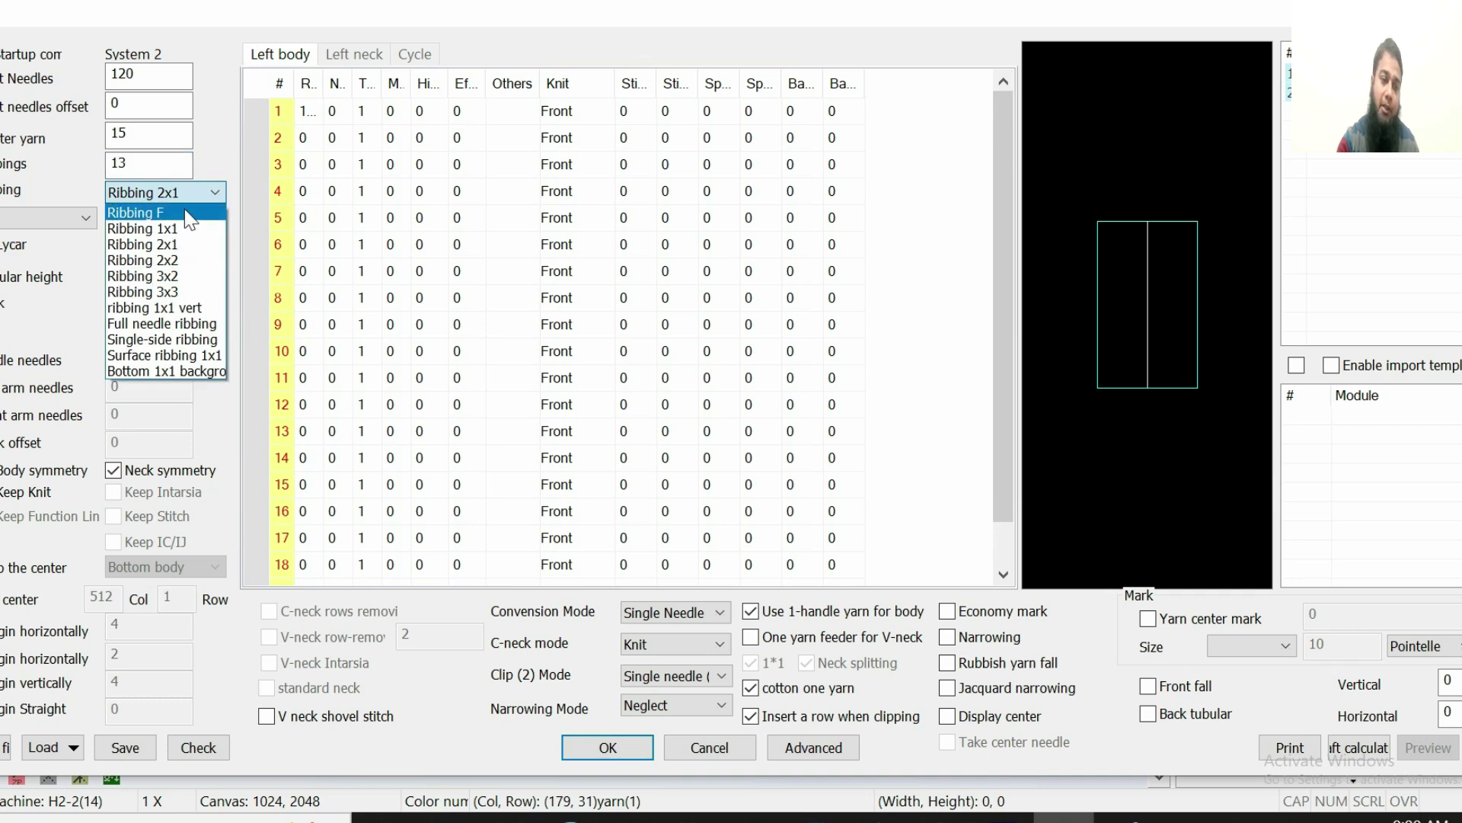
pyautogui.click(170, 247)
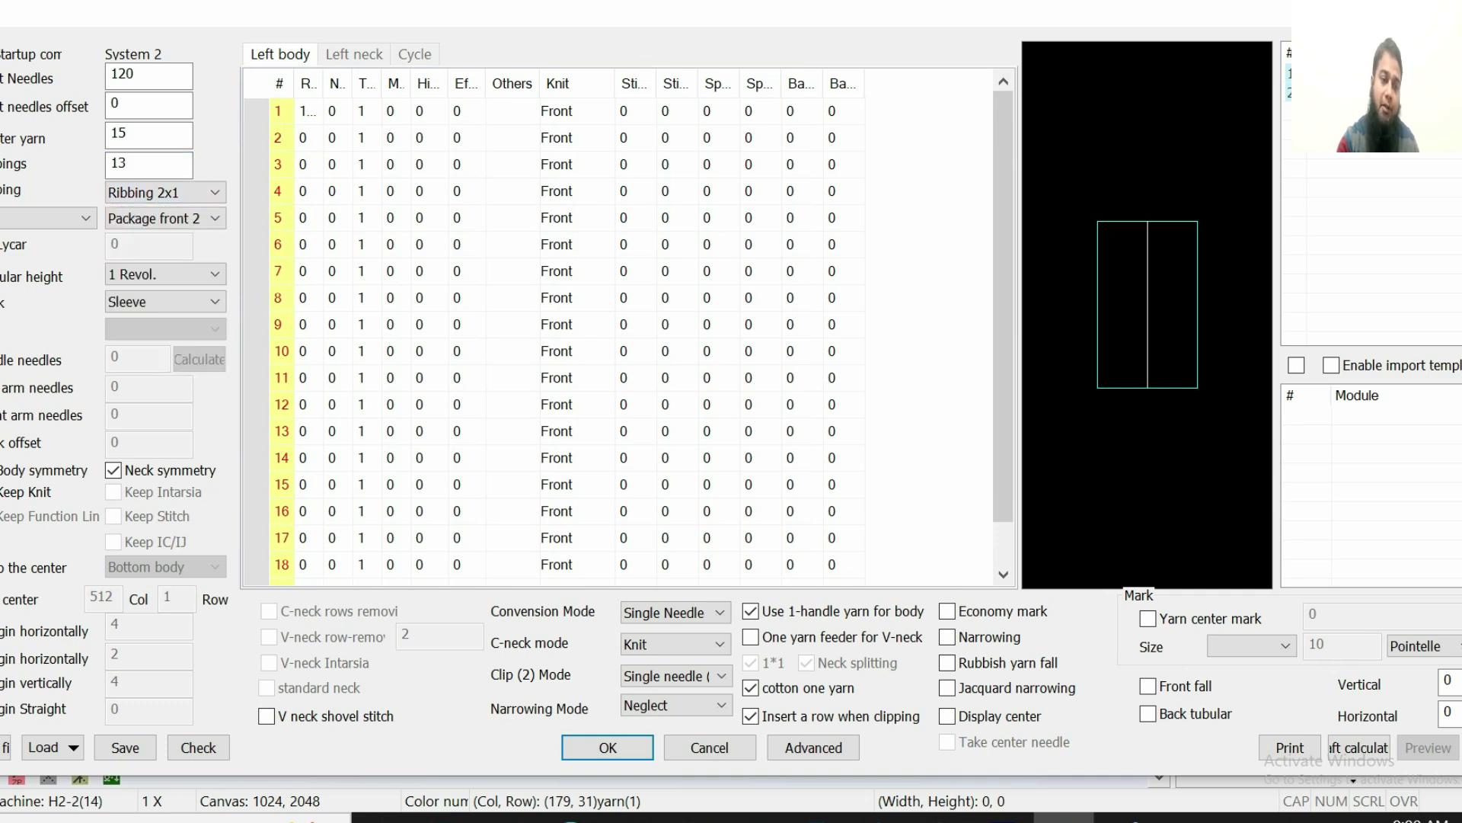
pyautogui.click(165, 218)
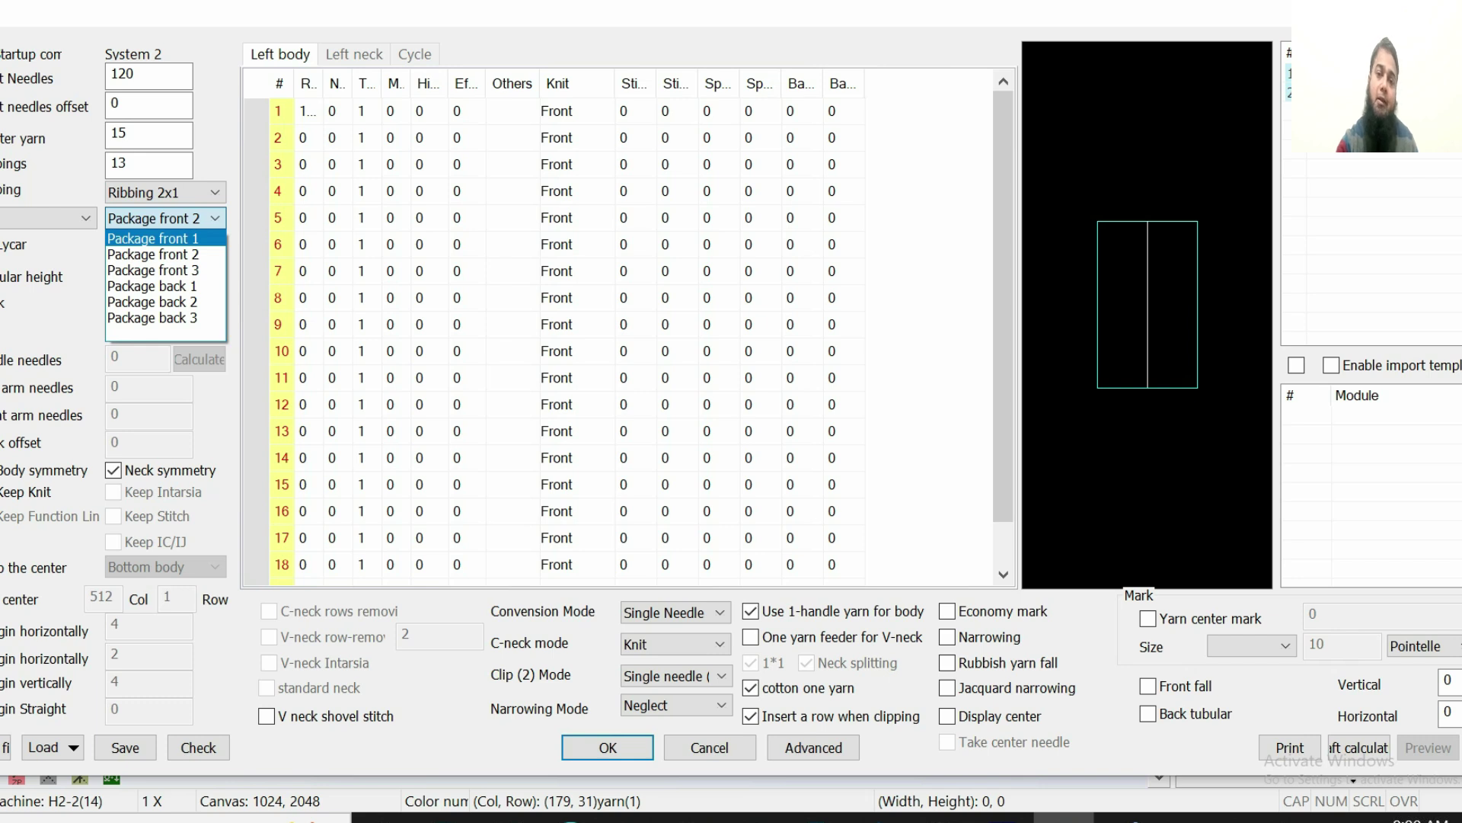
pyautogui.click(153, 238)
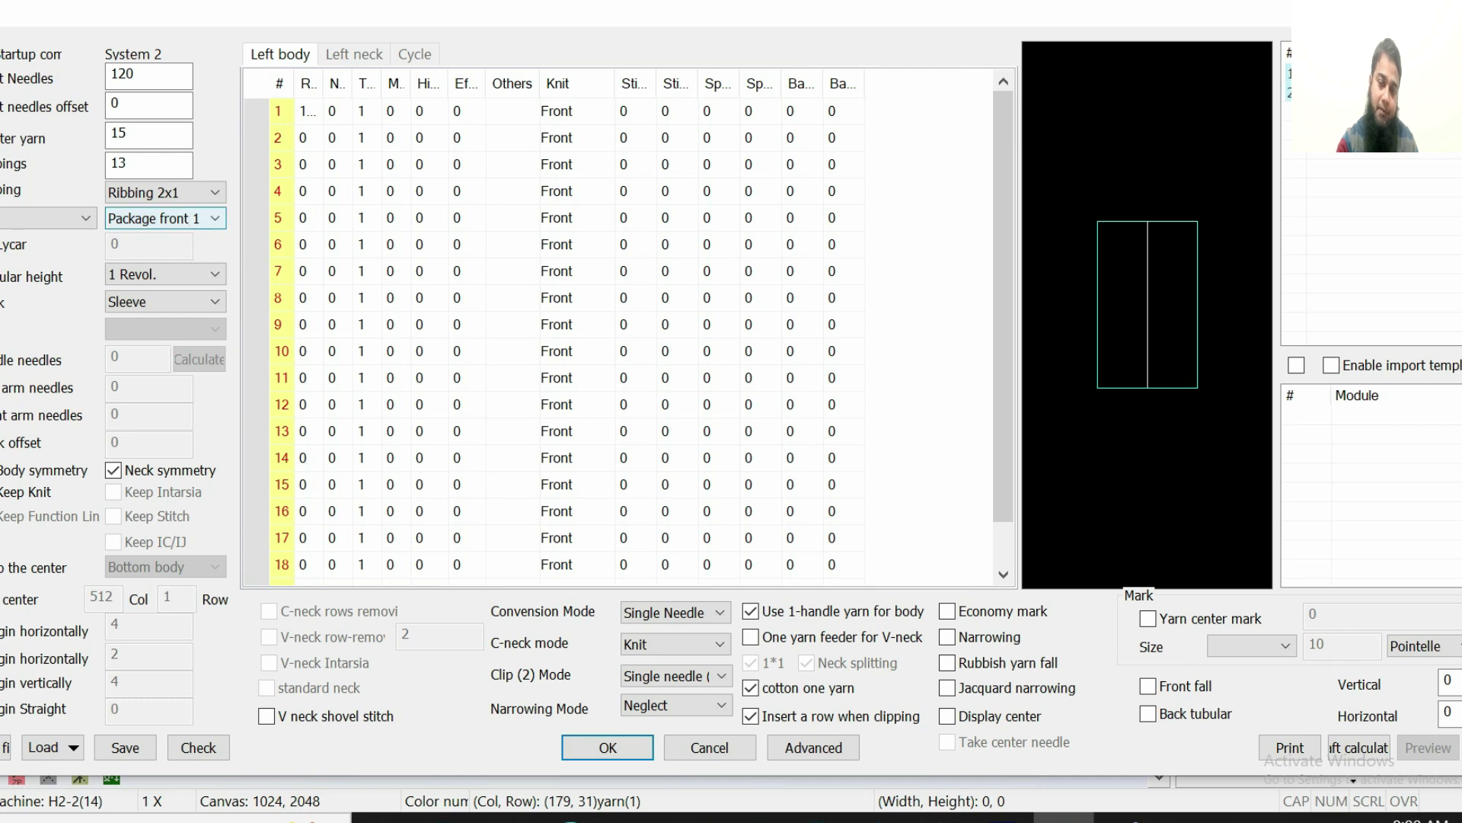
# Set the knit type beside the package setting to Common knit and generate the garment shape
pyautogui.click(38, 220)
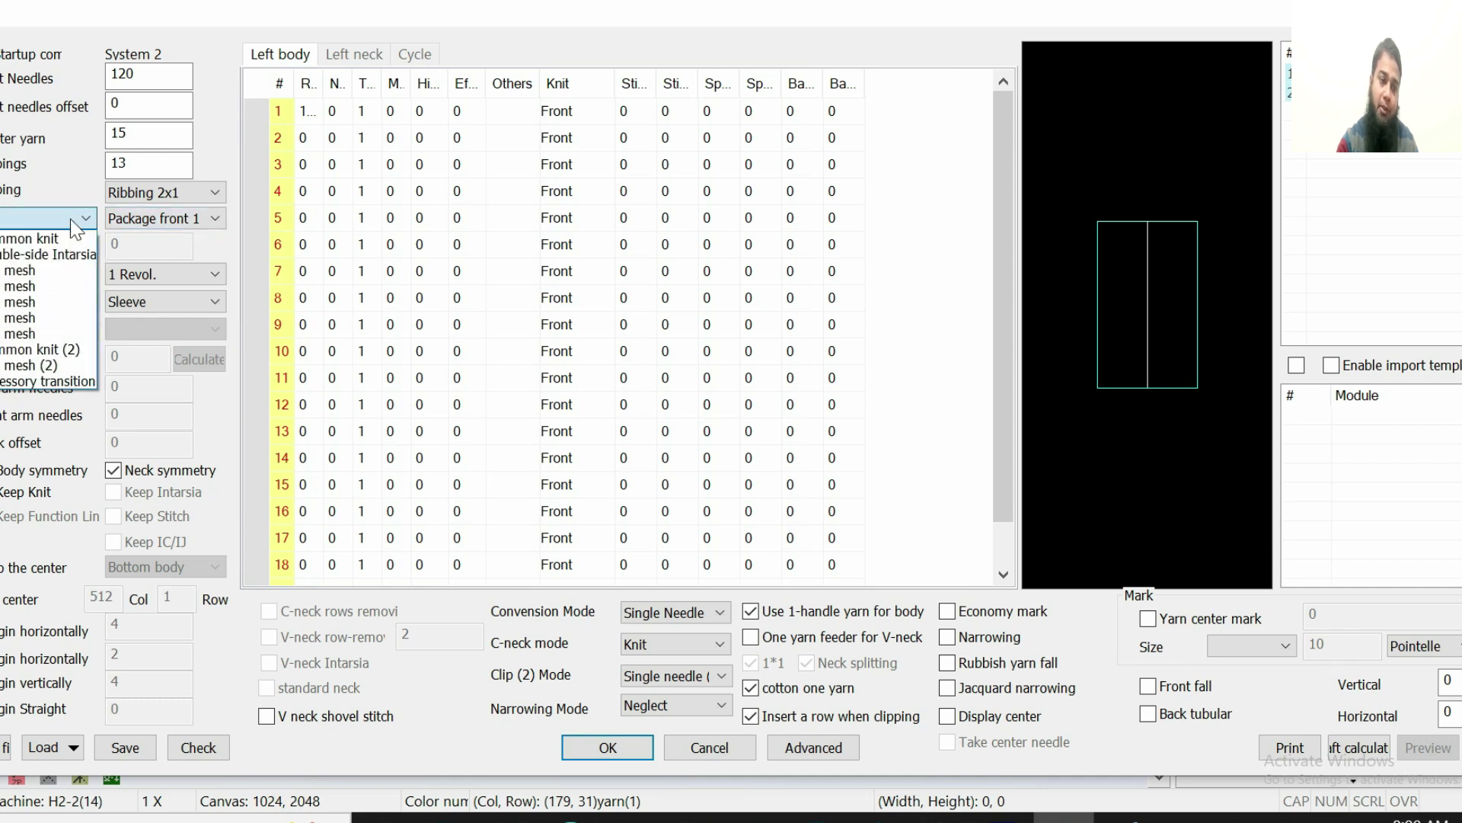
pyautogui.click(34, 238)
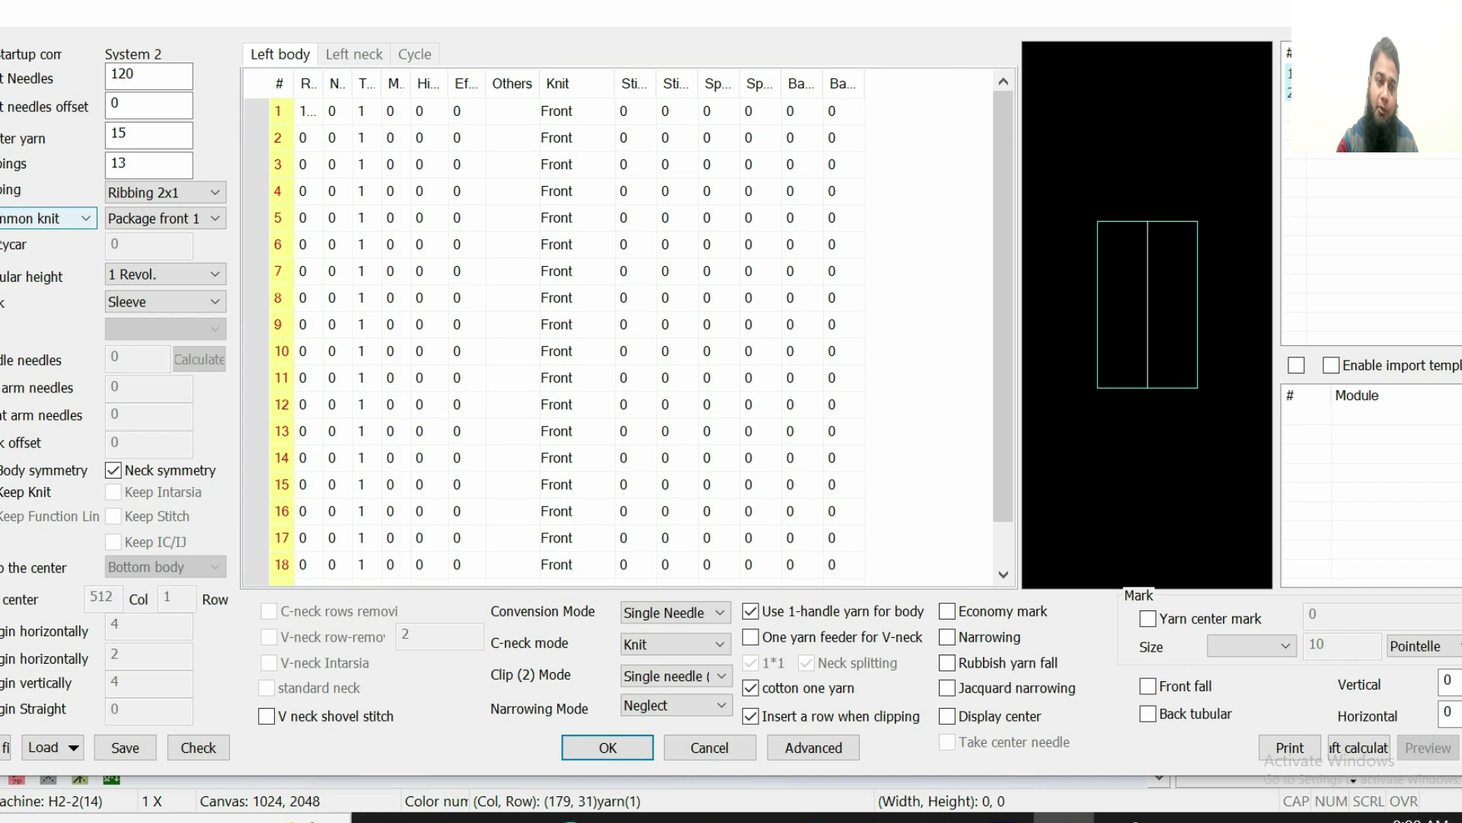
pyautogui.click(31, 218)
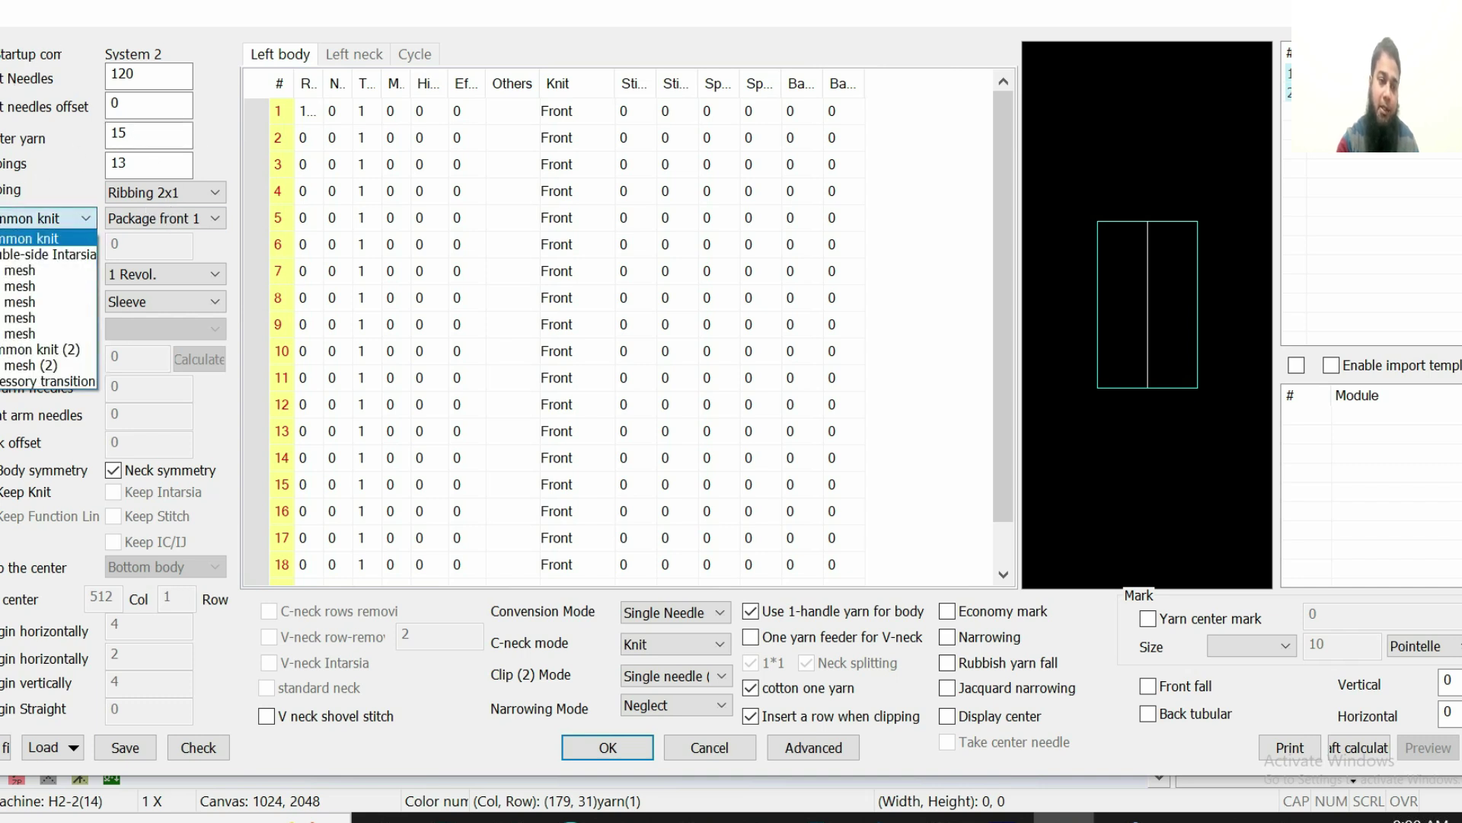
pyautogui.click(156, 220)
pyautogui.doubleClick(108, 164)
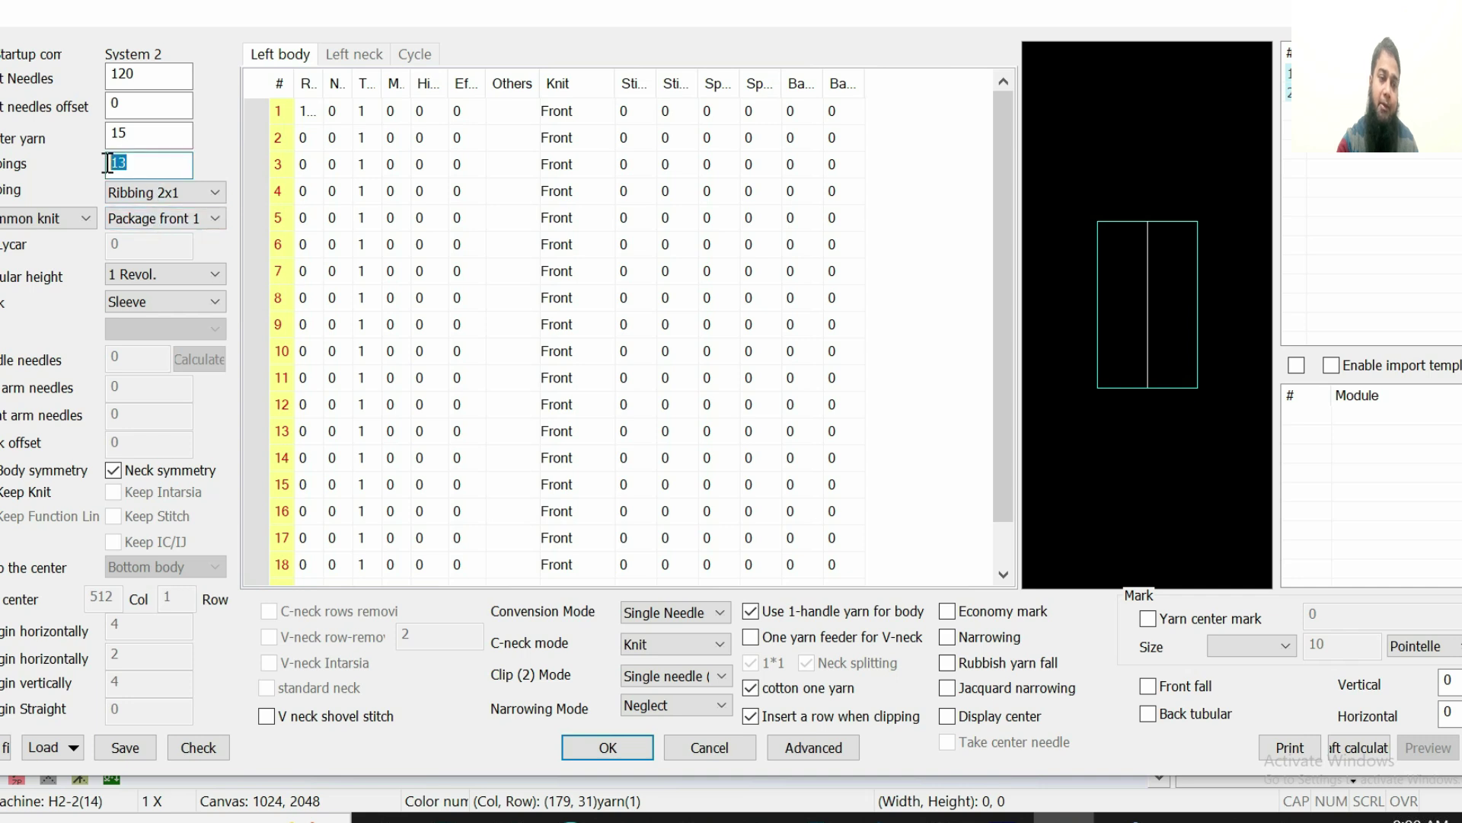
pyautogui.doubleClick(133, 133)
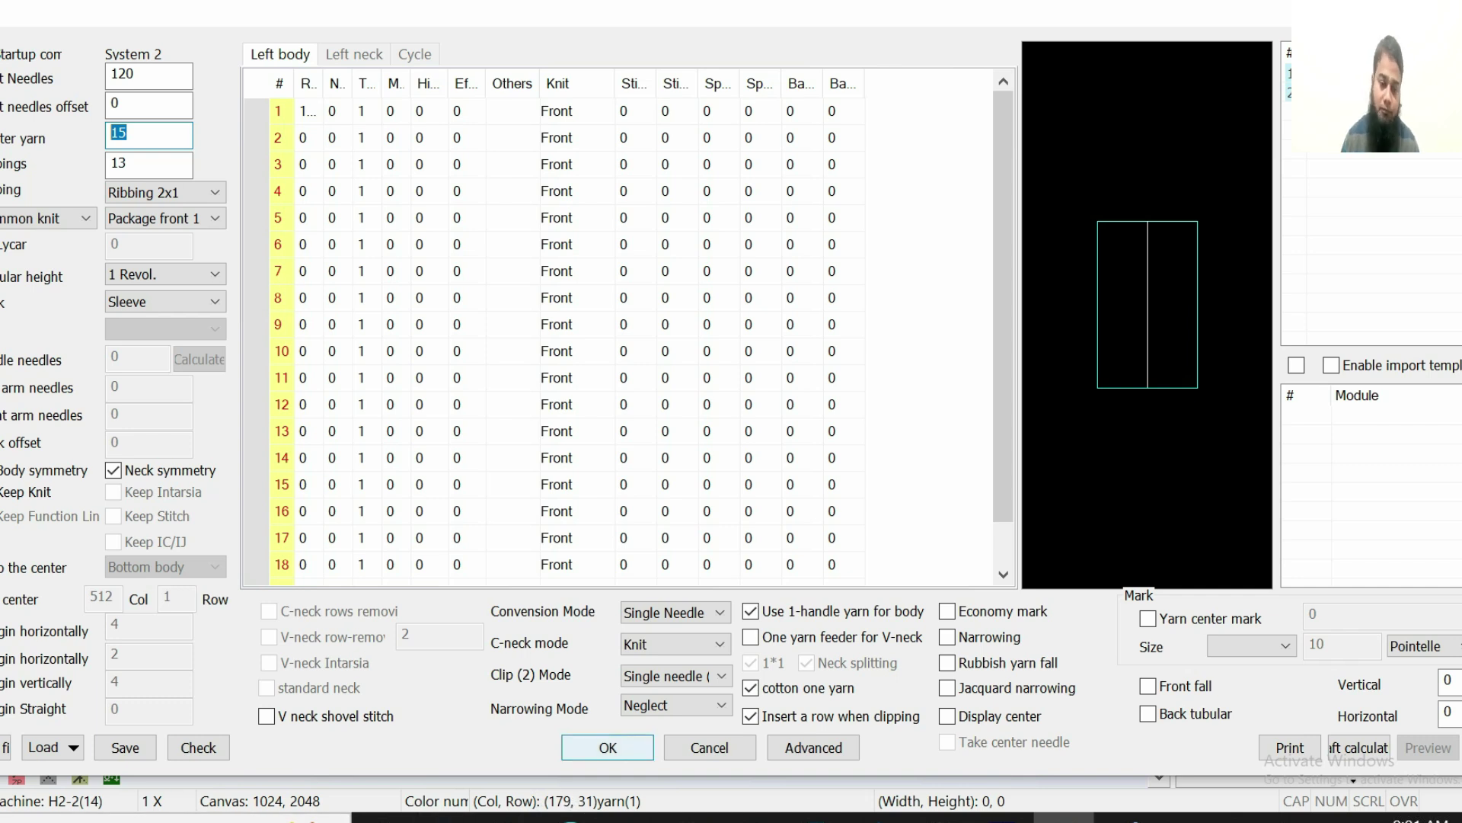
pyautogui.click(608, 747)
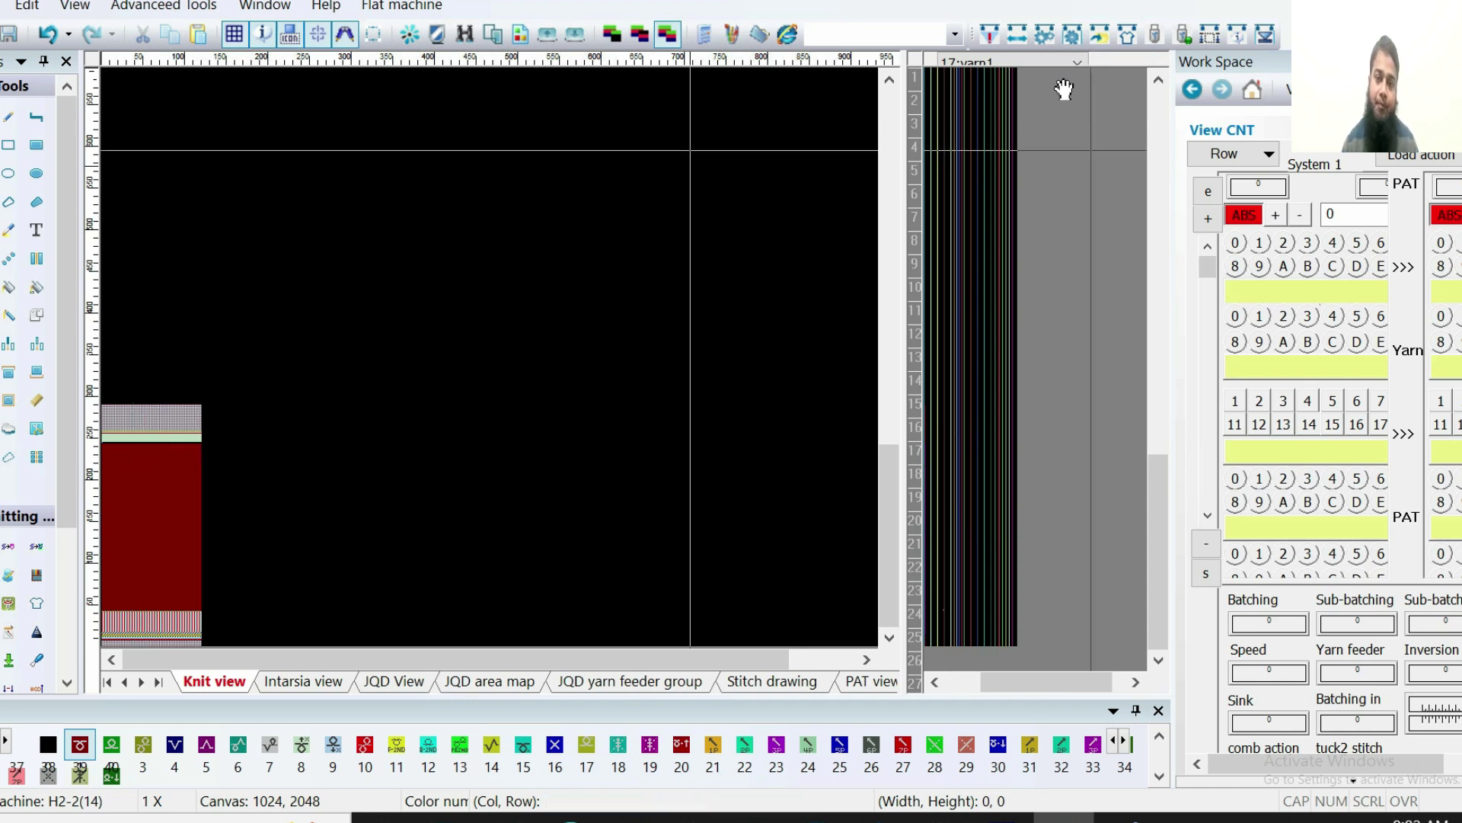
# Compile the generated shape for machine type H2-2 with the current compiling options
pyautogui.click(990, 38)
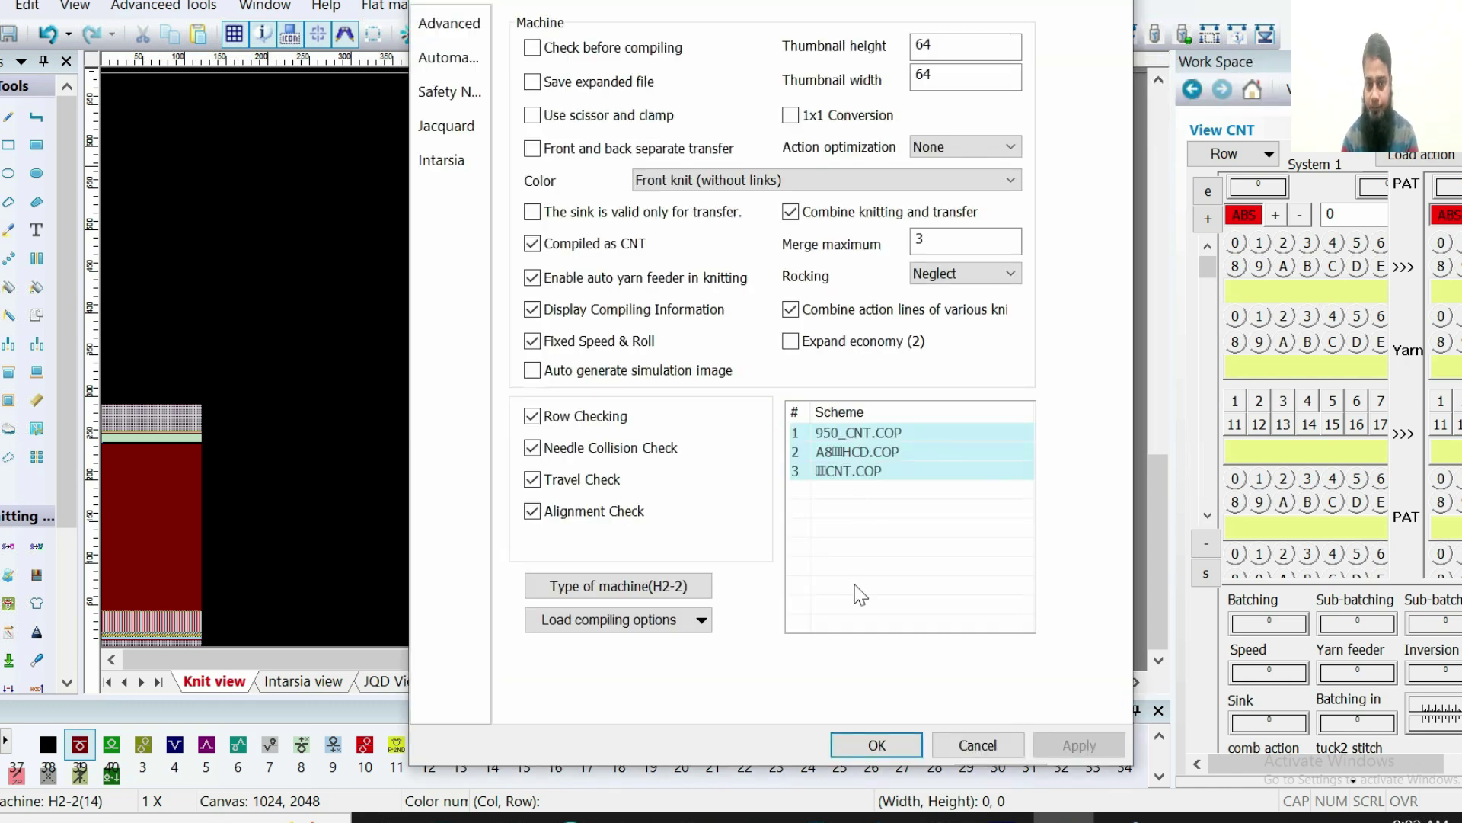
pyautogui.click(882, 745)
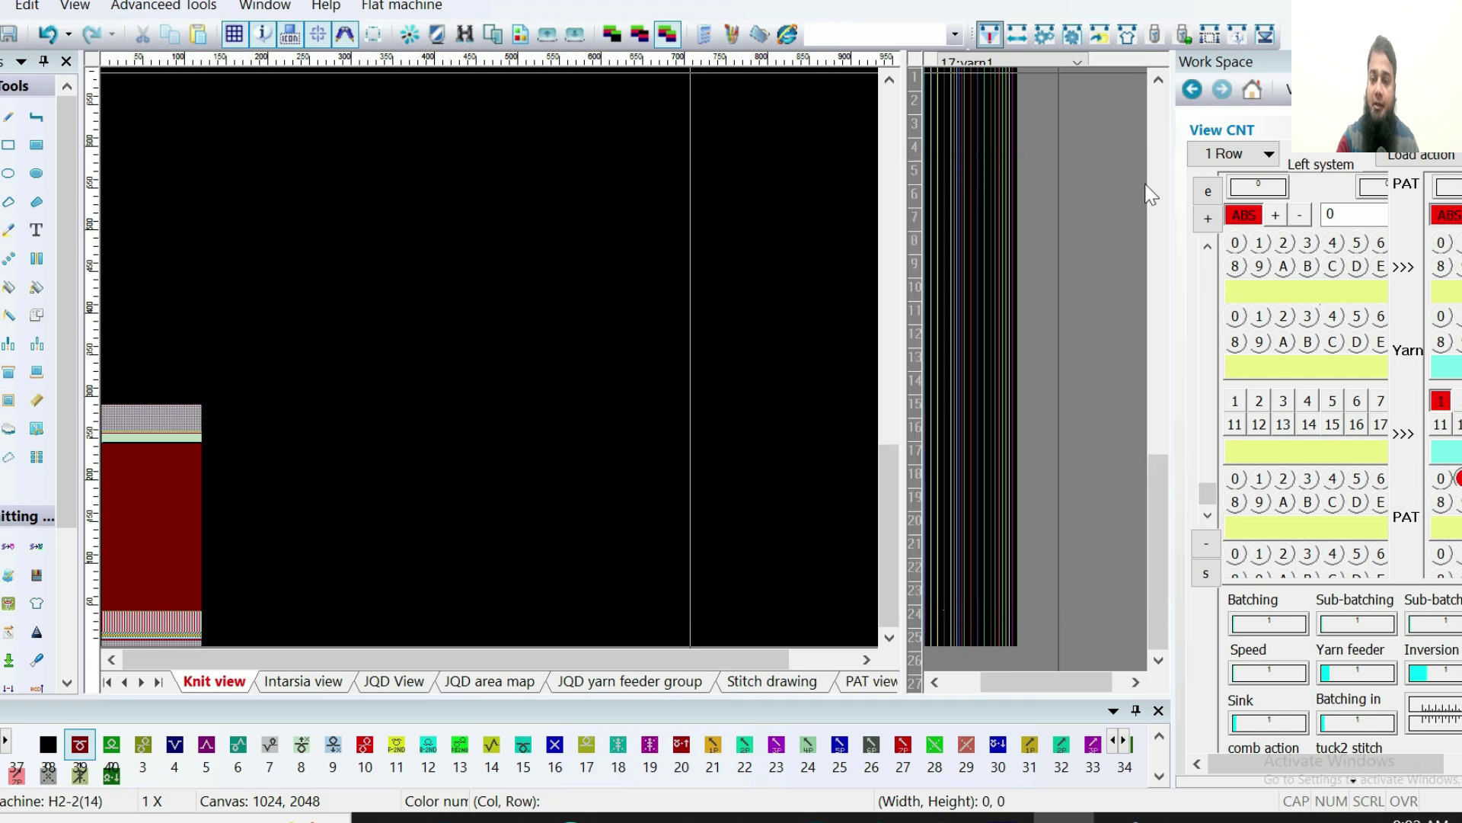
pyautogui.click(1141, 180)
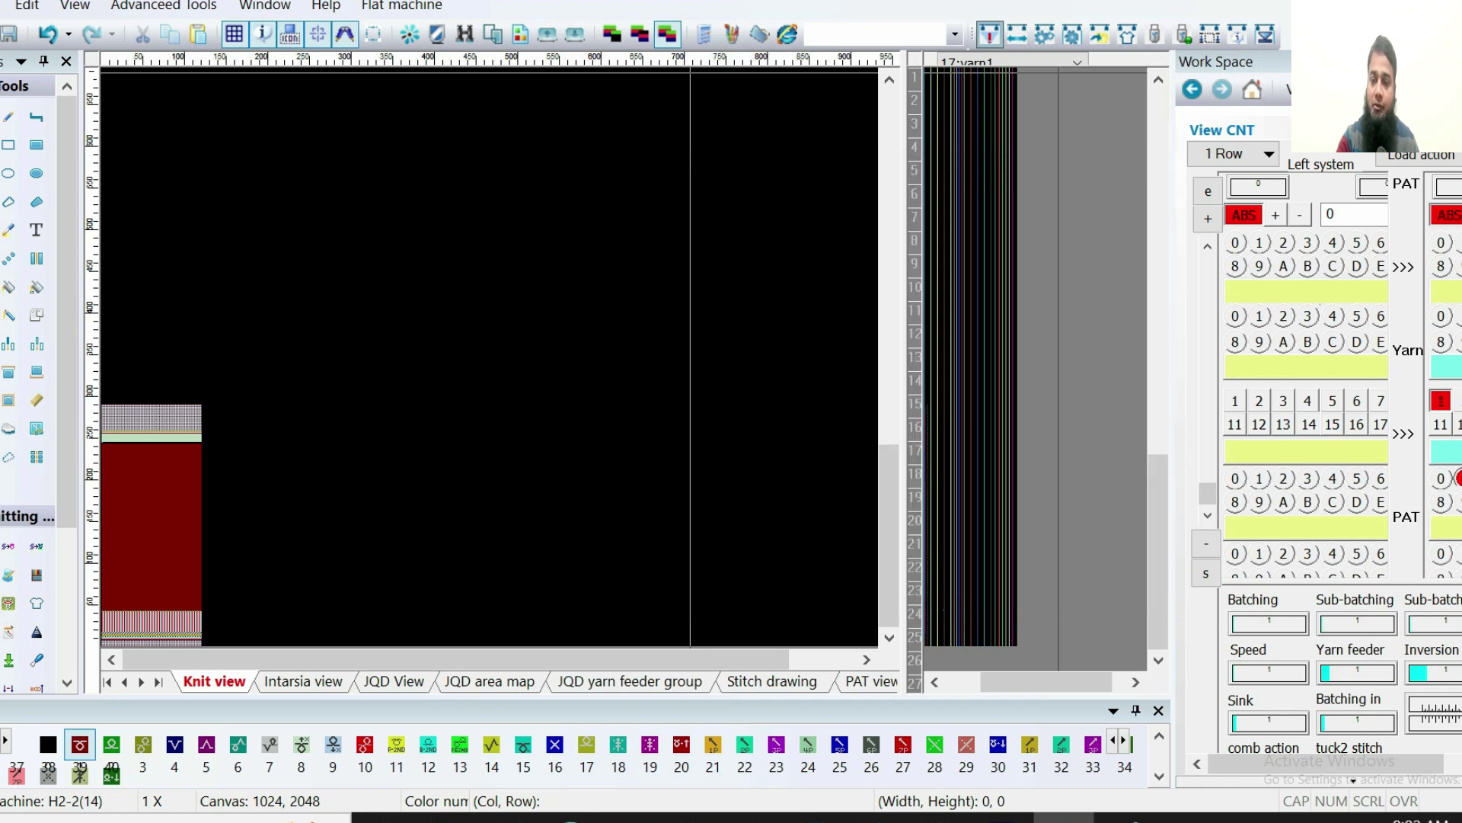
# Examine the generated pattern from the starting rows through the ribbing to the front knit body
pyautogui.scroll(2, 132, 619)
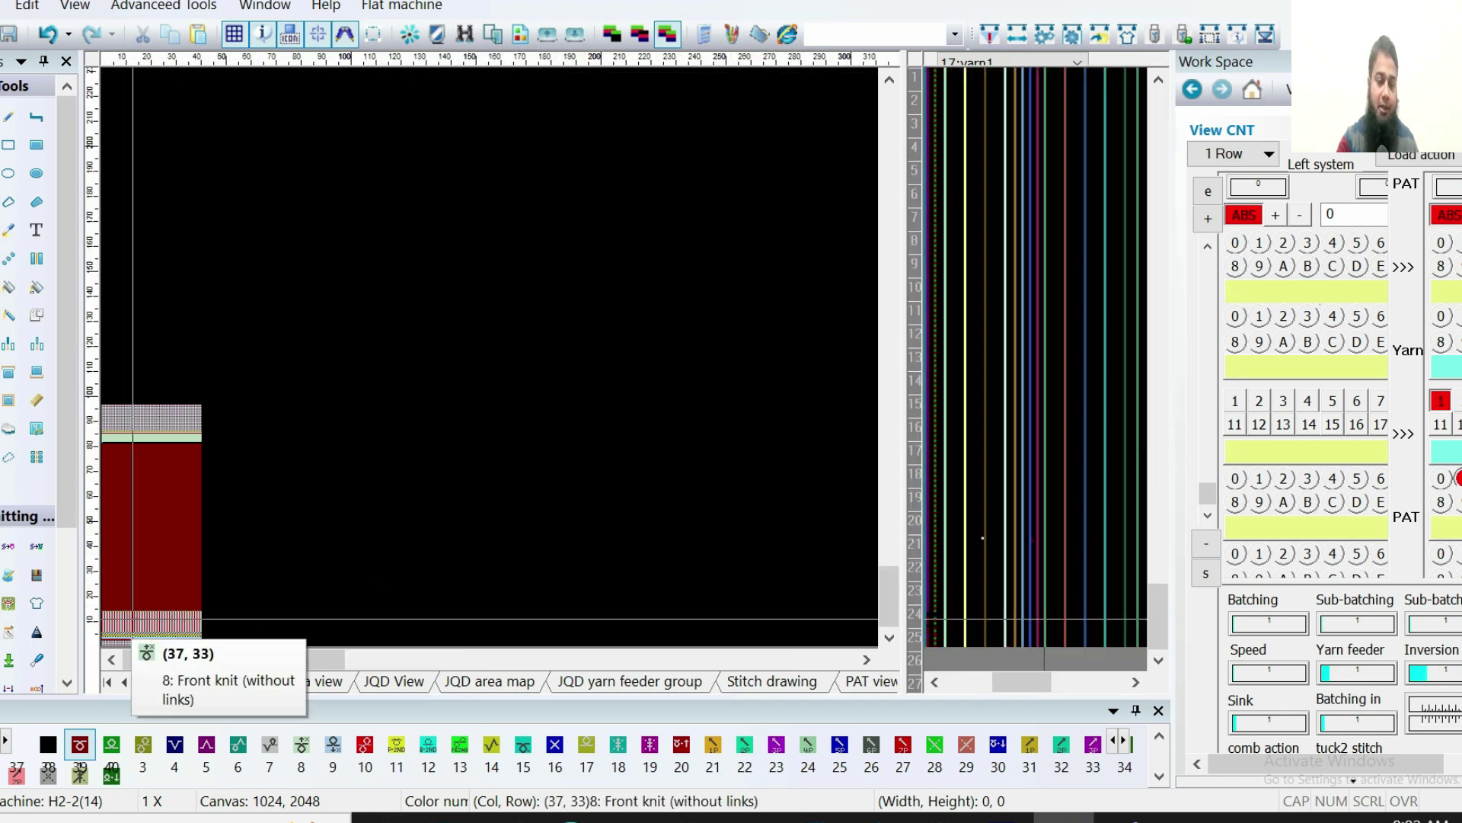
pyautogui.scroll(3, 137, 618)
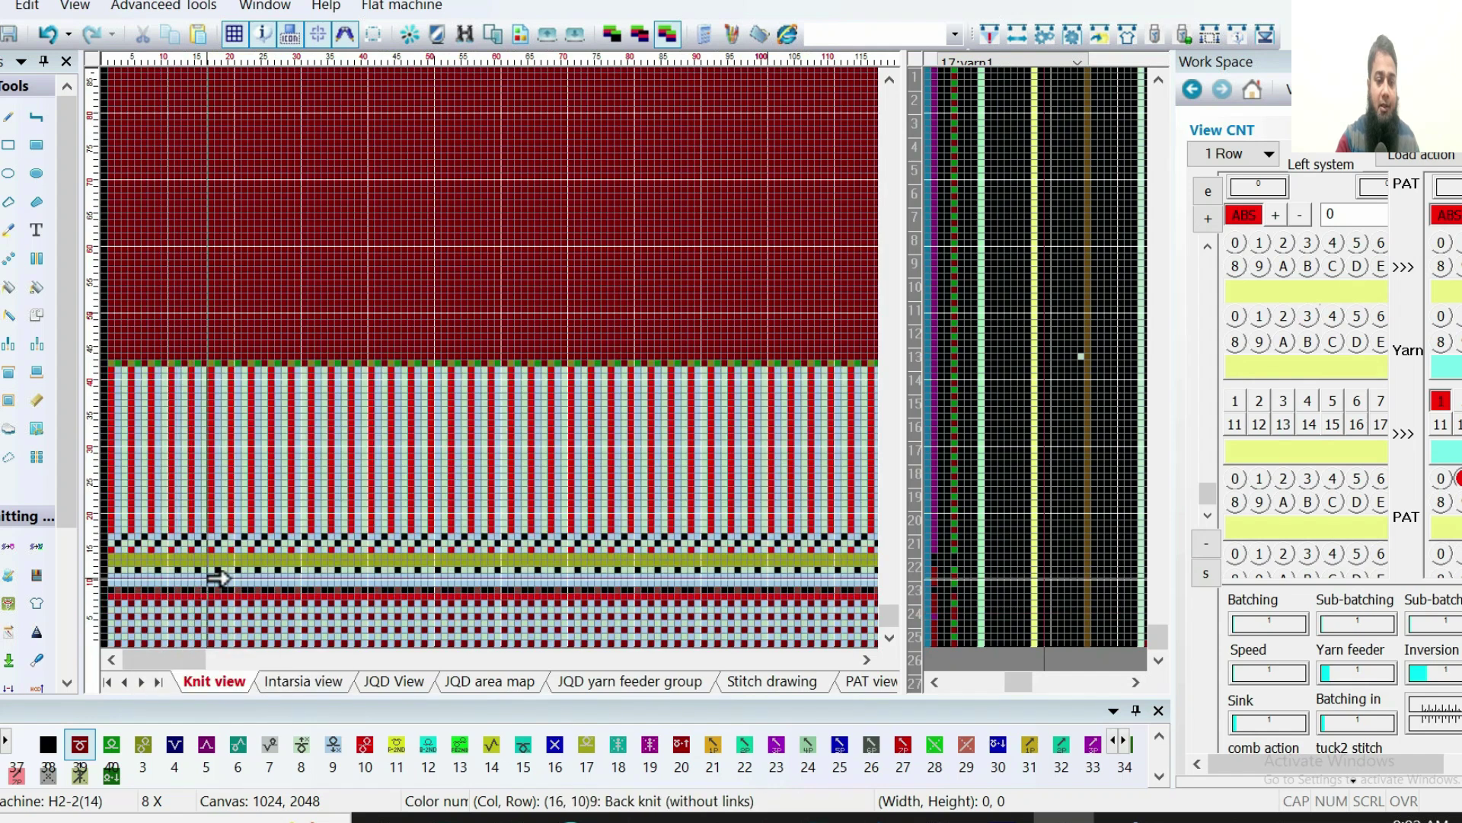
pyautogui.scroll(1, 162, 596)
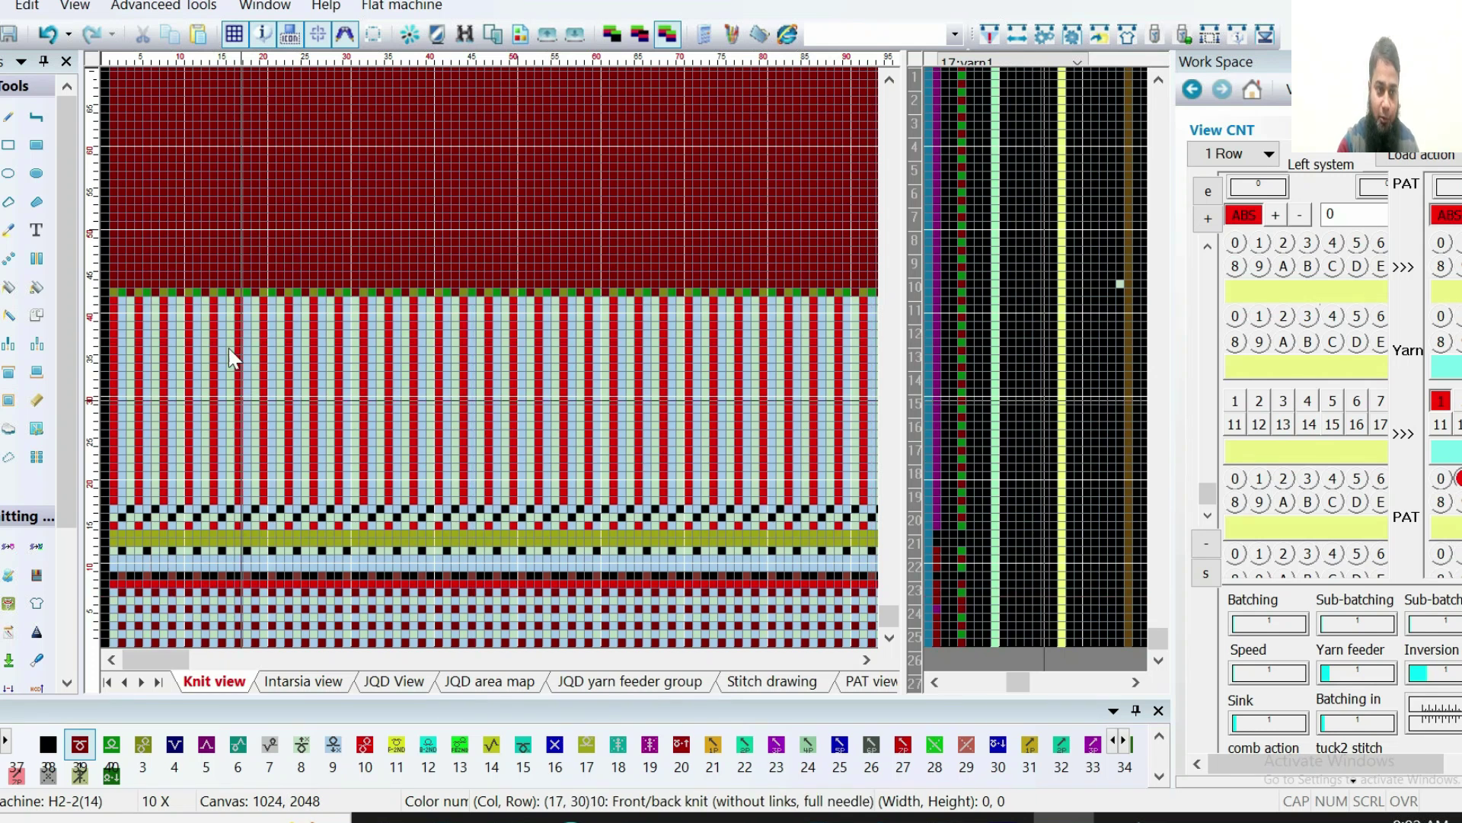
pyautogui.click(36, 145)
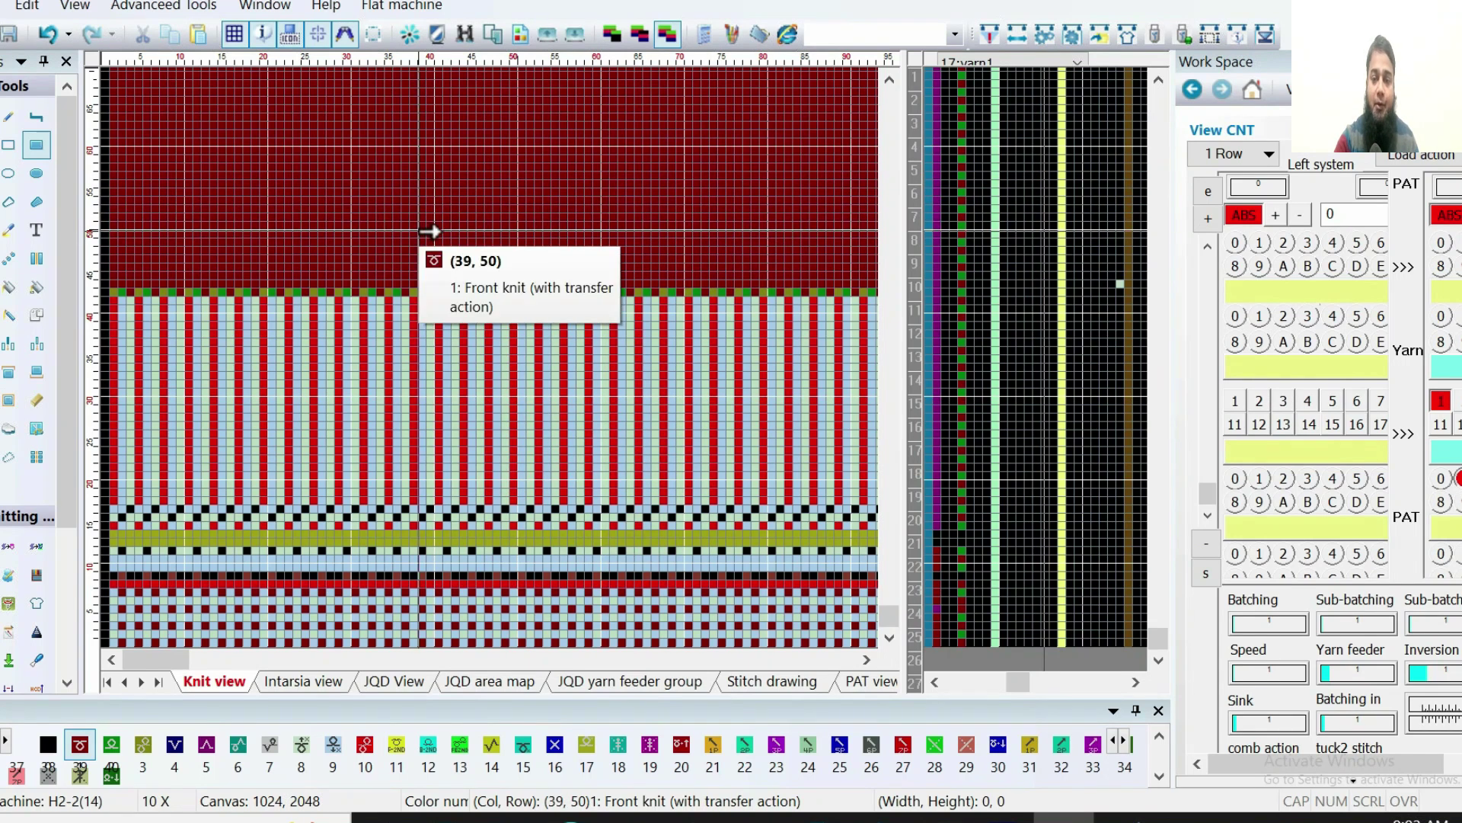
pyautogui.scroll(-2, 316, 366)
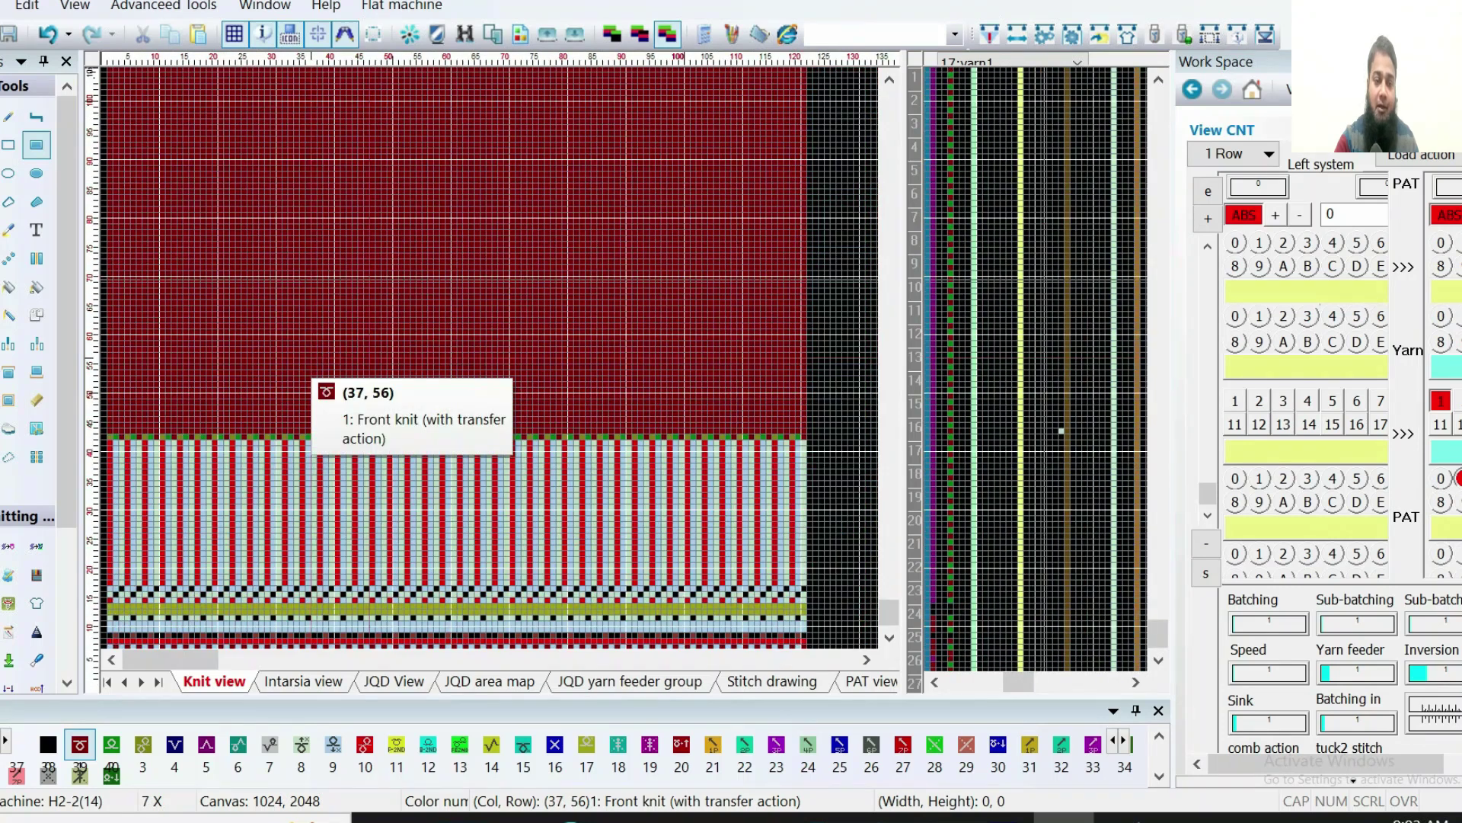
pyautogui.scroll(2, 446, 357)
pyautogui.scroll(-2, 327, 352)
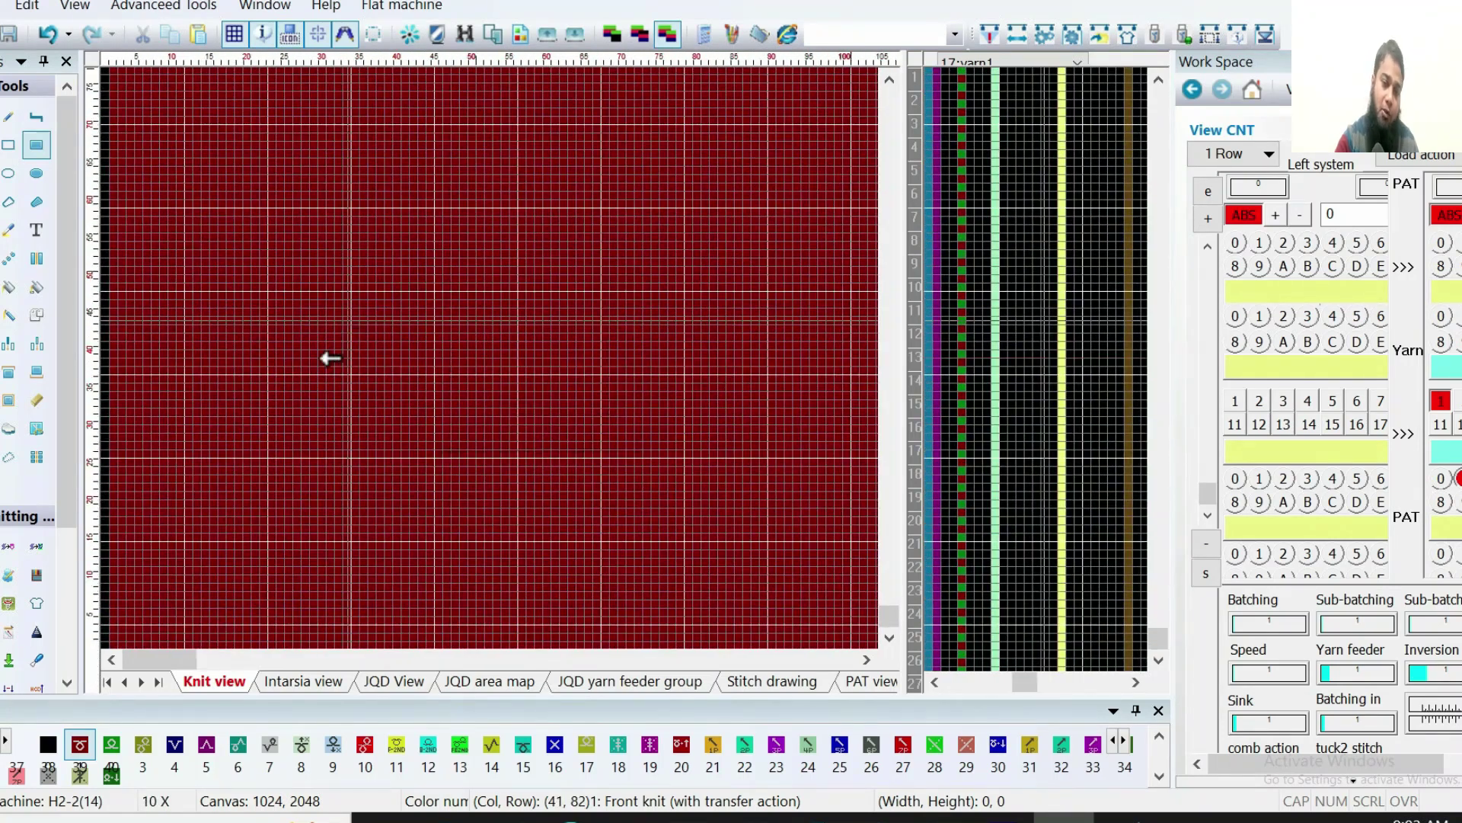
pyautogui.scroll(-1, 385, 533)
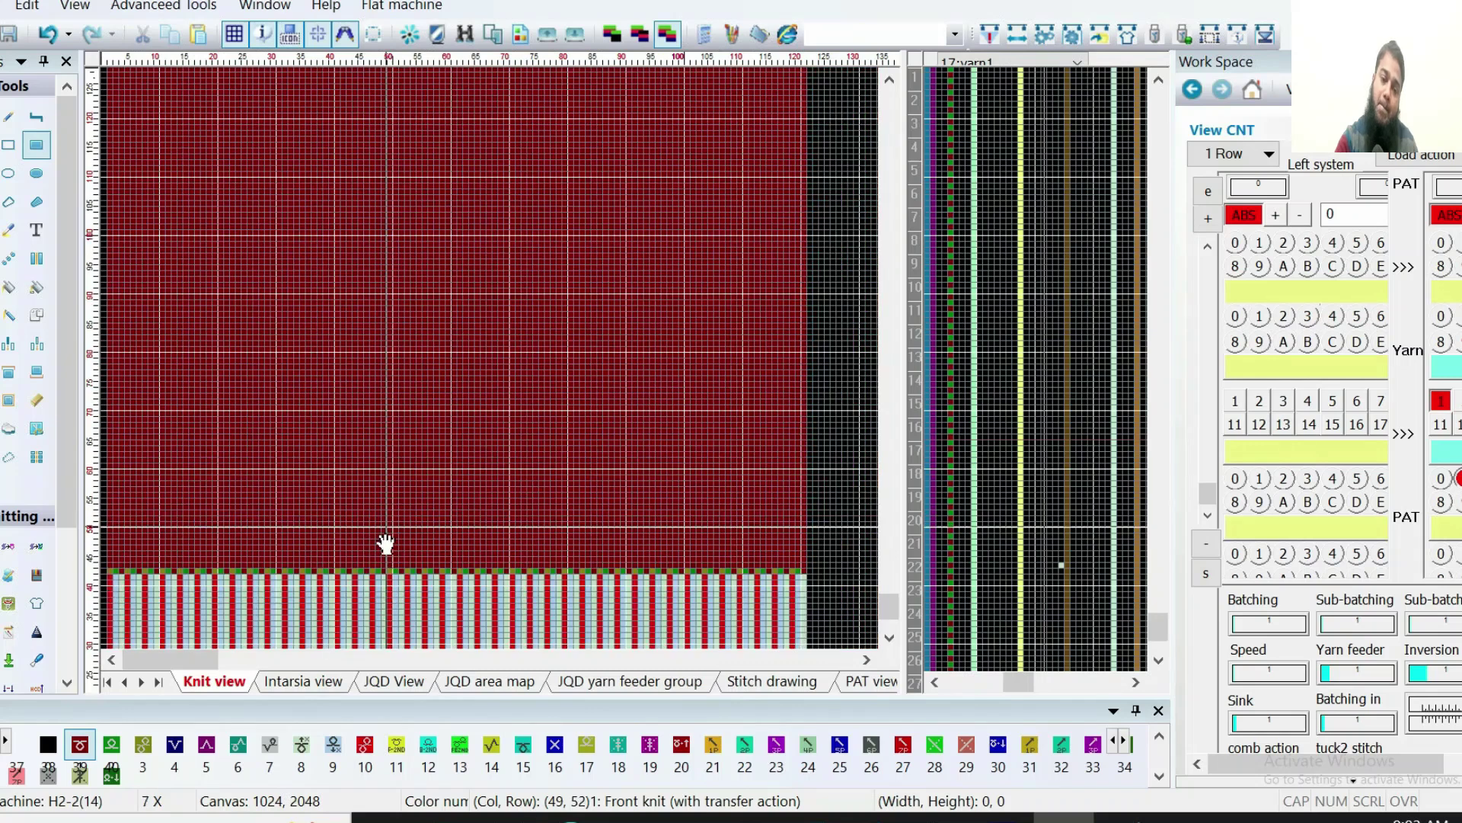
pyautogui.scroll(2, 385, 444)
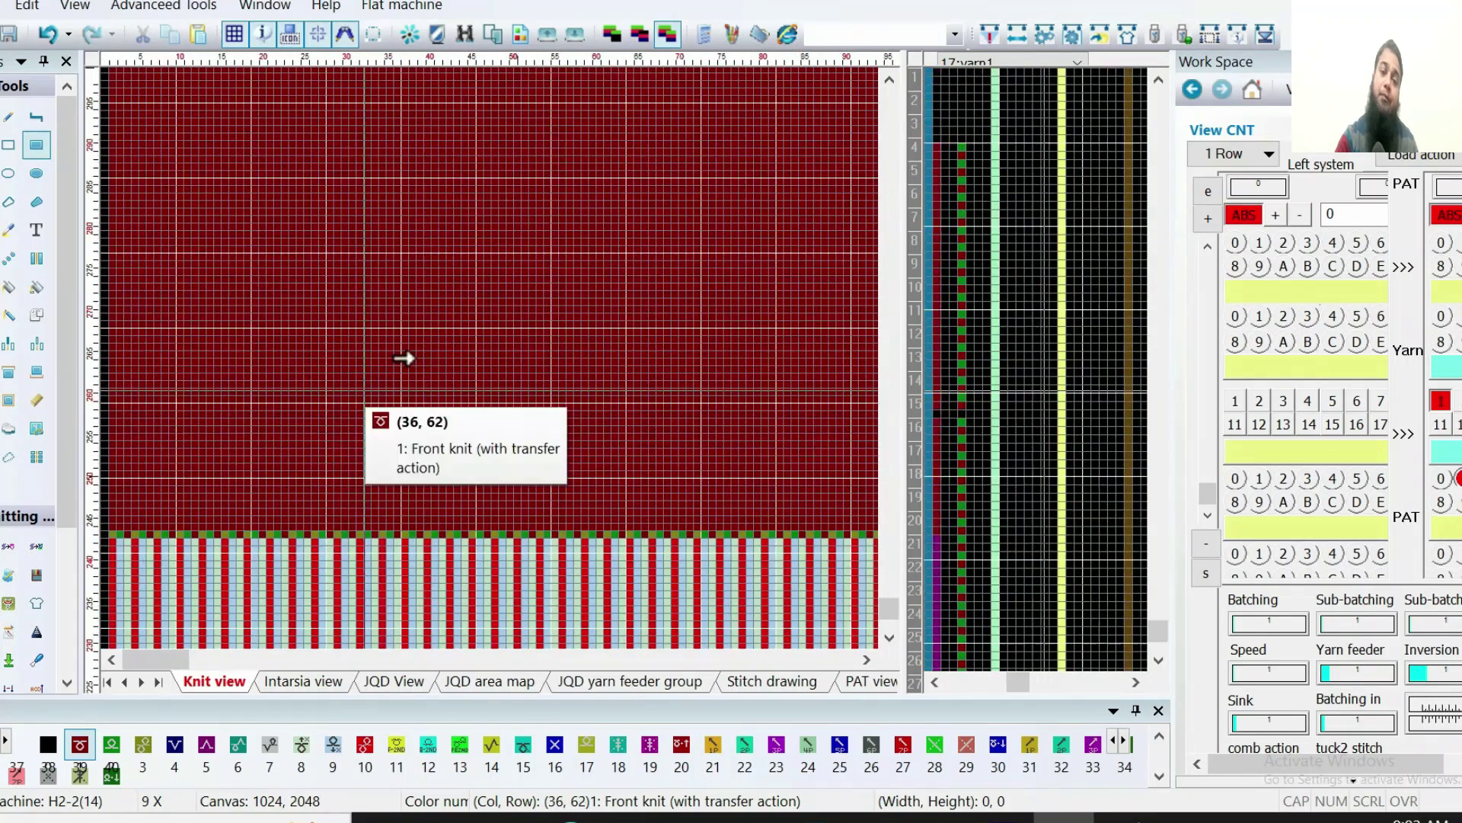
pyautogui.scroll(1, 400, 358)
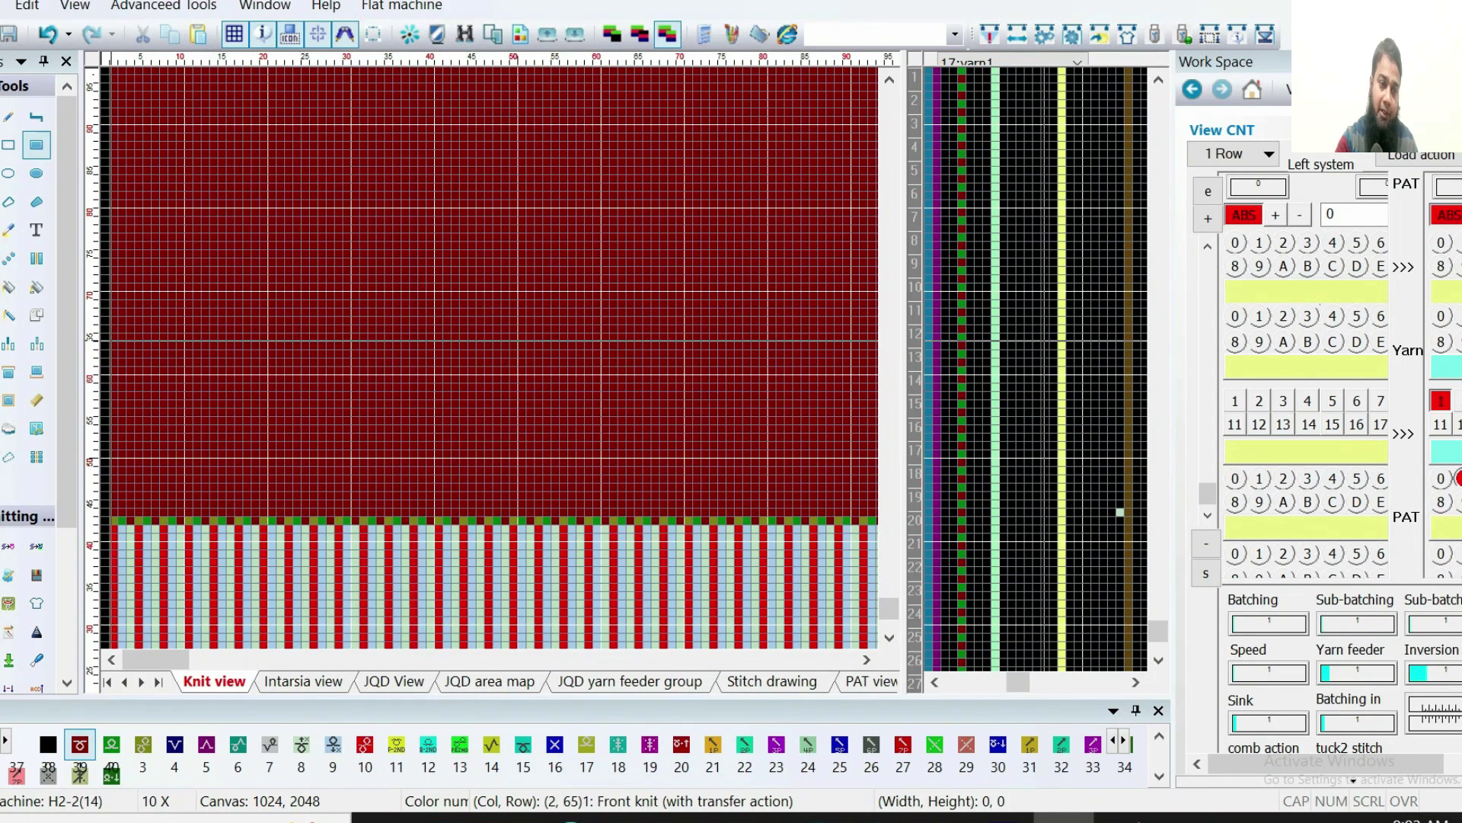
# Choose colour 2 for drawing and examine the garment shape from the ribbing through the front knit body alongside its yarn columns
pyautogui.click(116, 751)
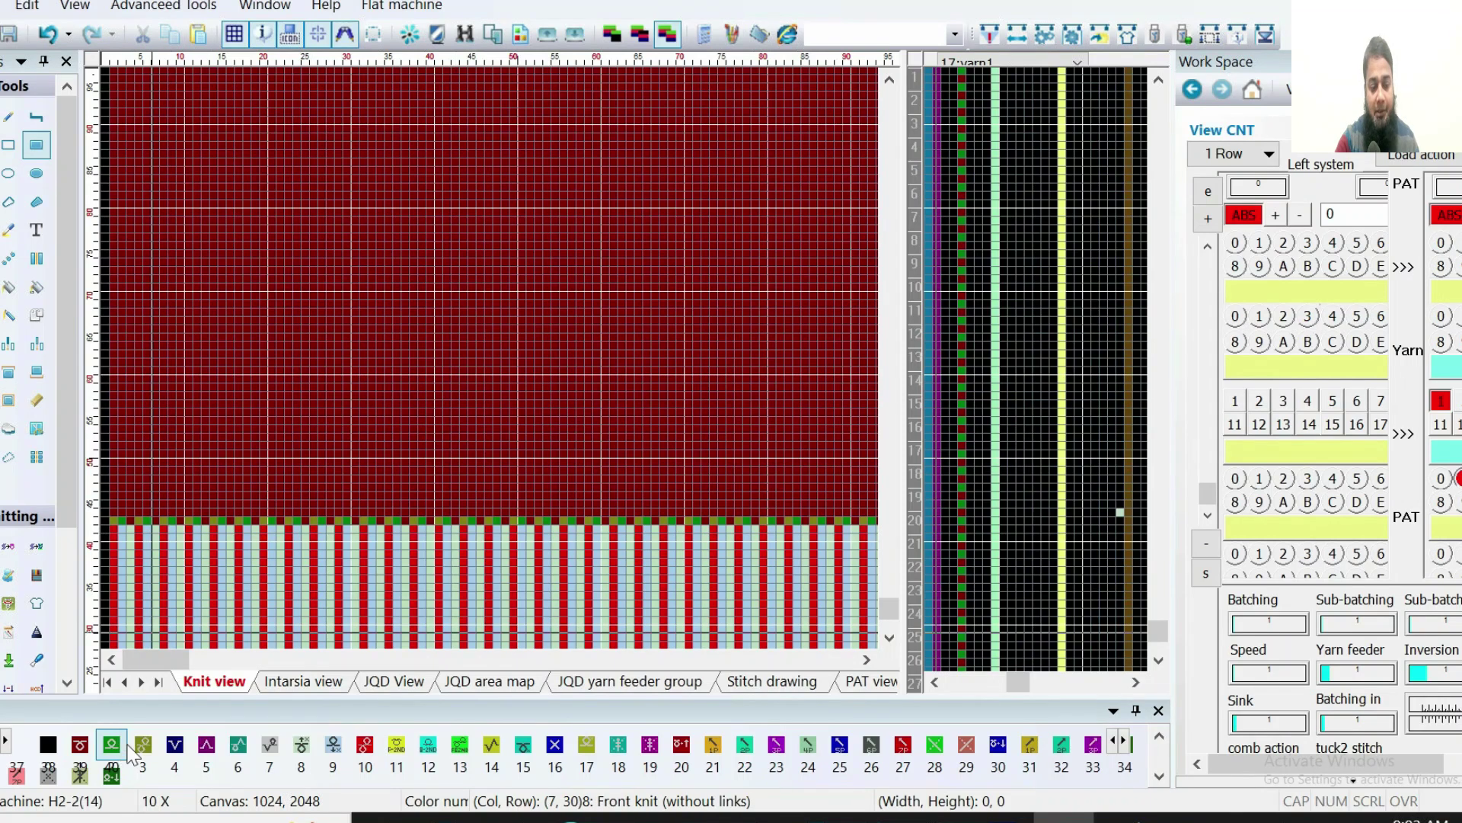
pyautogui.scroll(1, 669, 310)
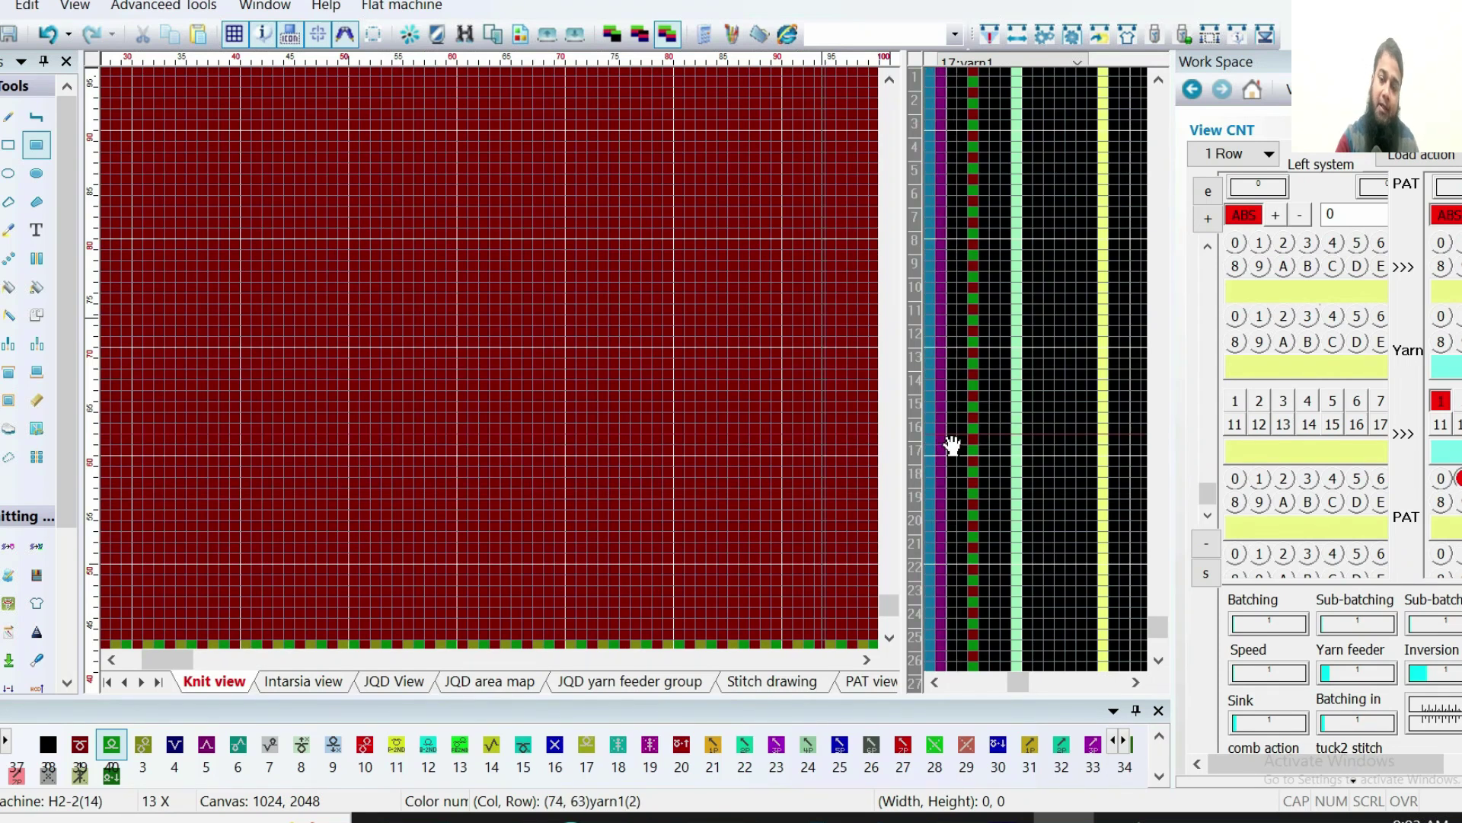
pyautogui.scroll(-1, 282, 440)
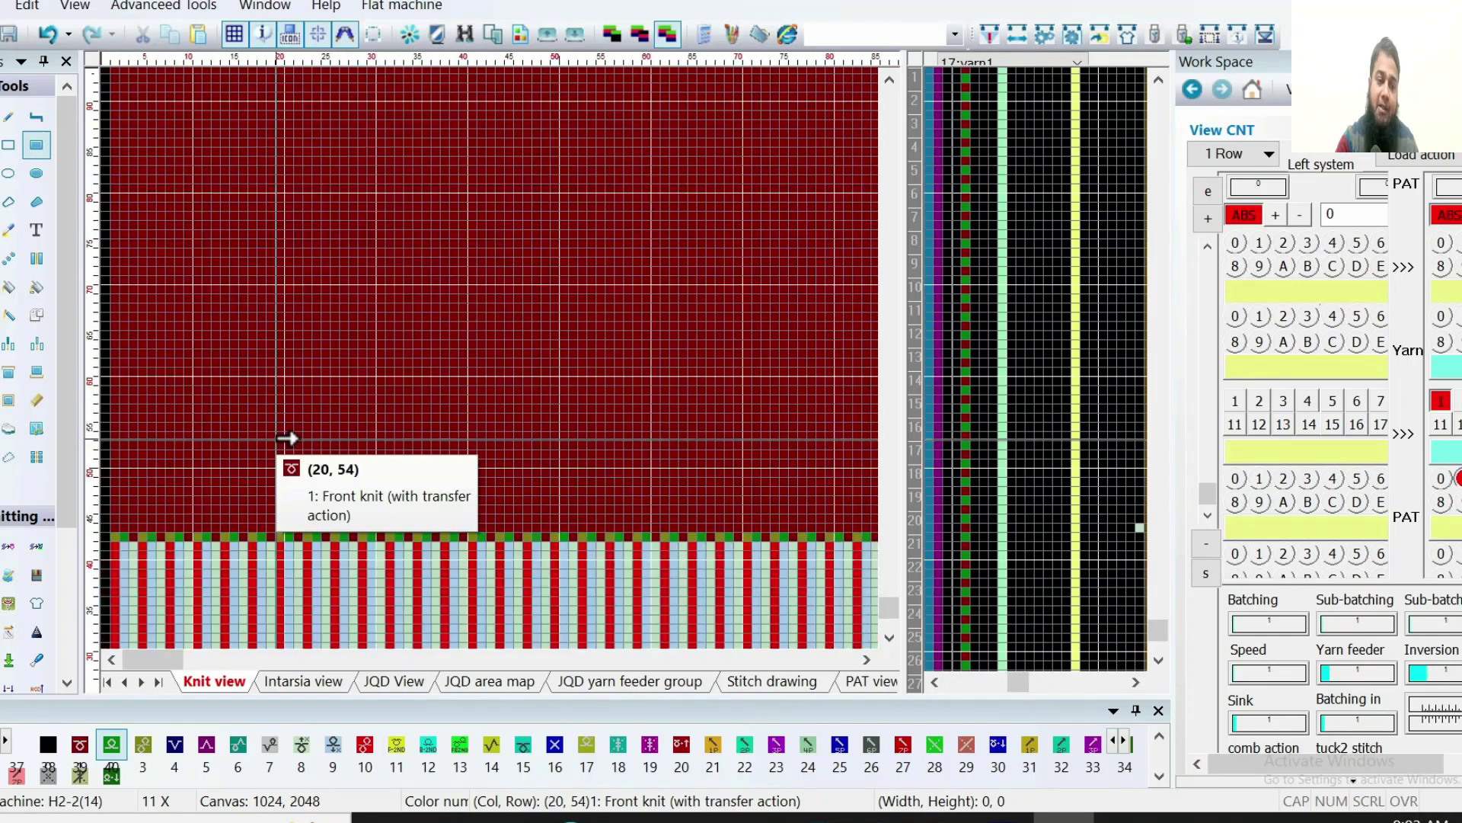
pyautogui.scroll(1, 251, 383)
pyautogui.scroll(-3, 244, 356)
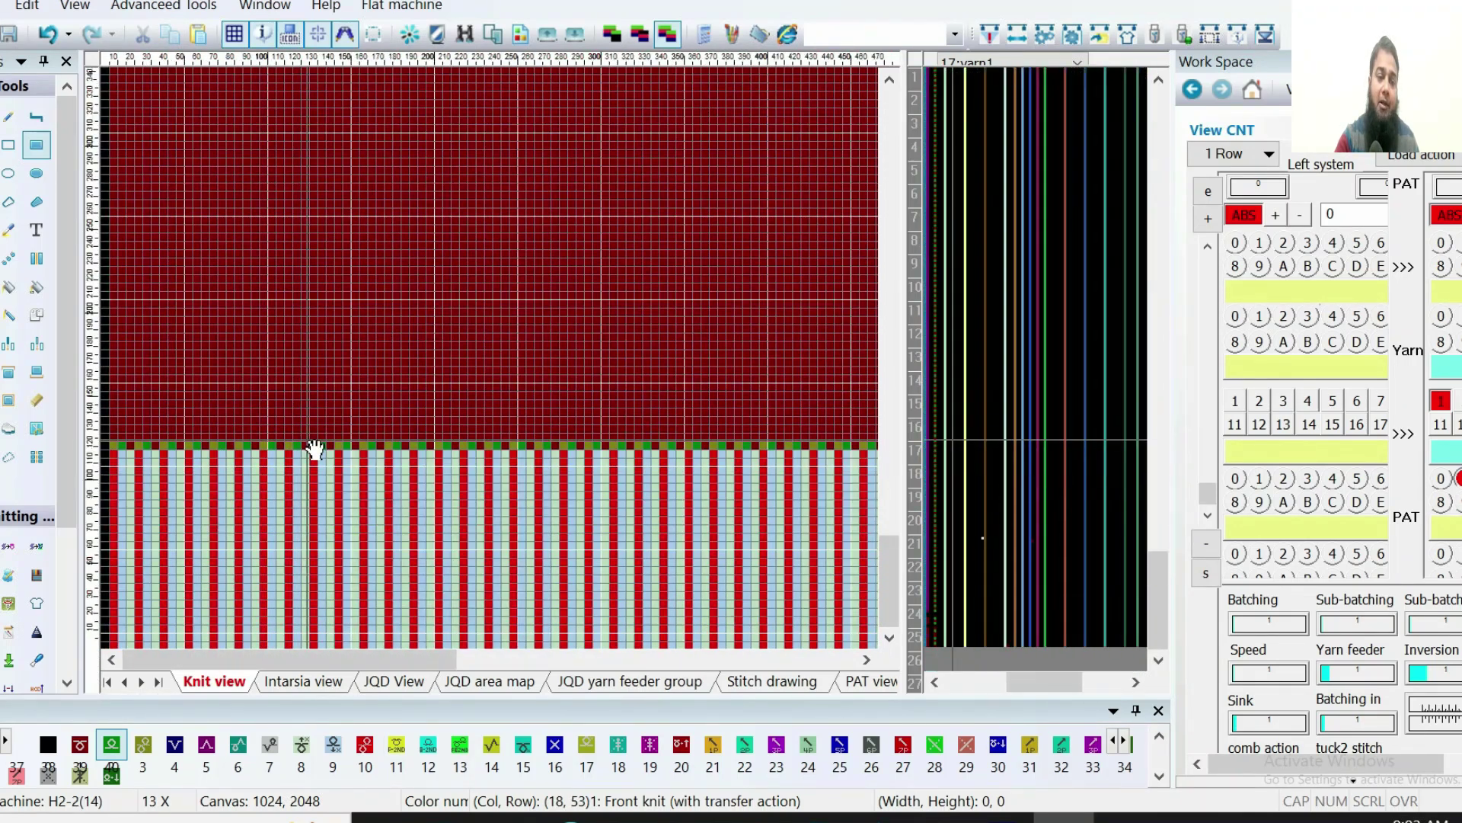
pyautogui.scroll(-5, 335, 448)
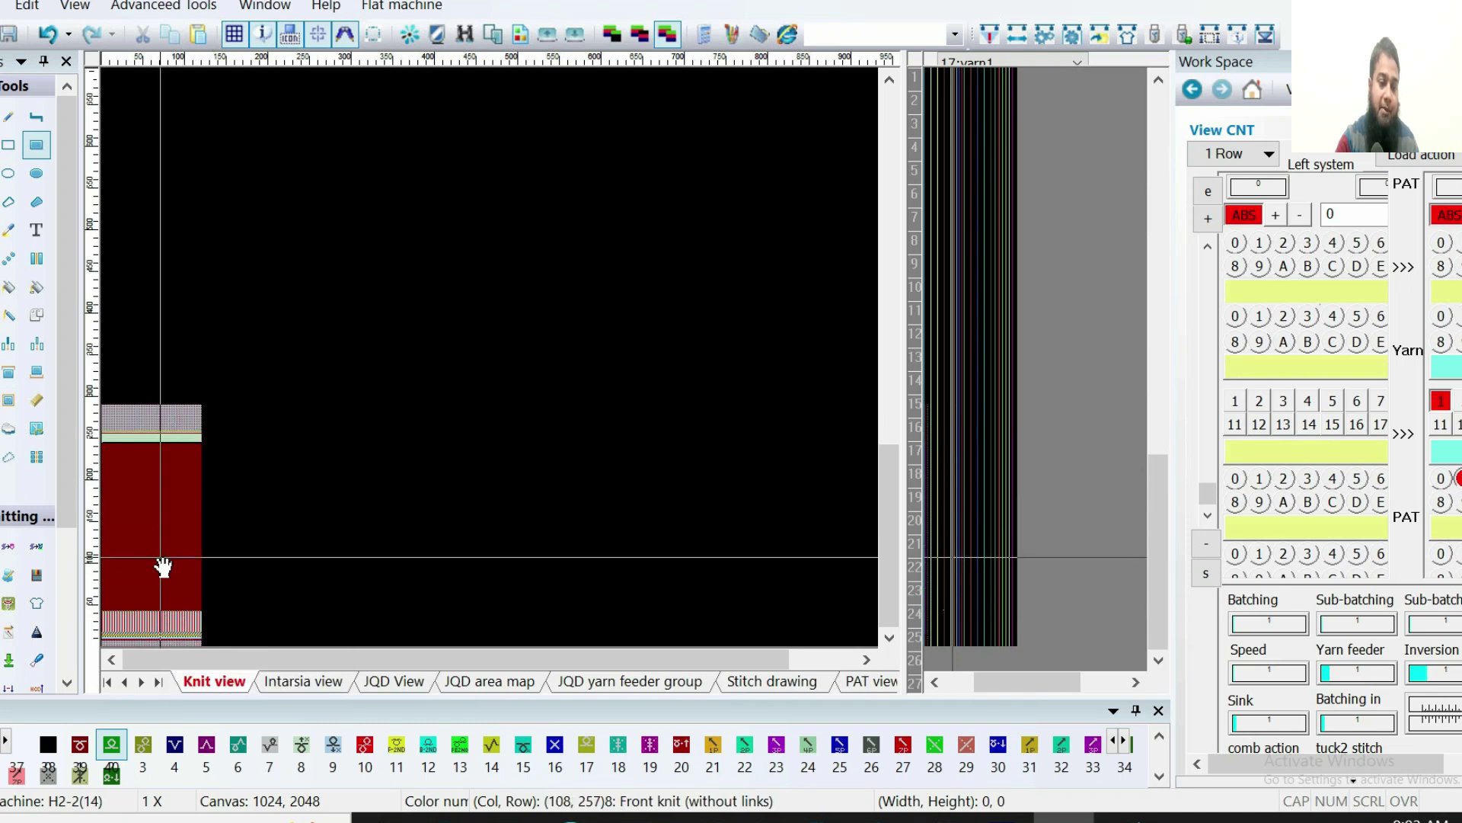
pyautogui.scroll(3, 160, 561)
pyautogui.scroll(2, 168, 549)
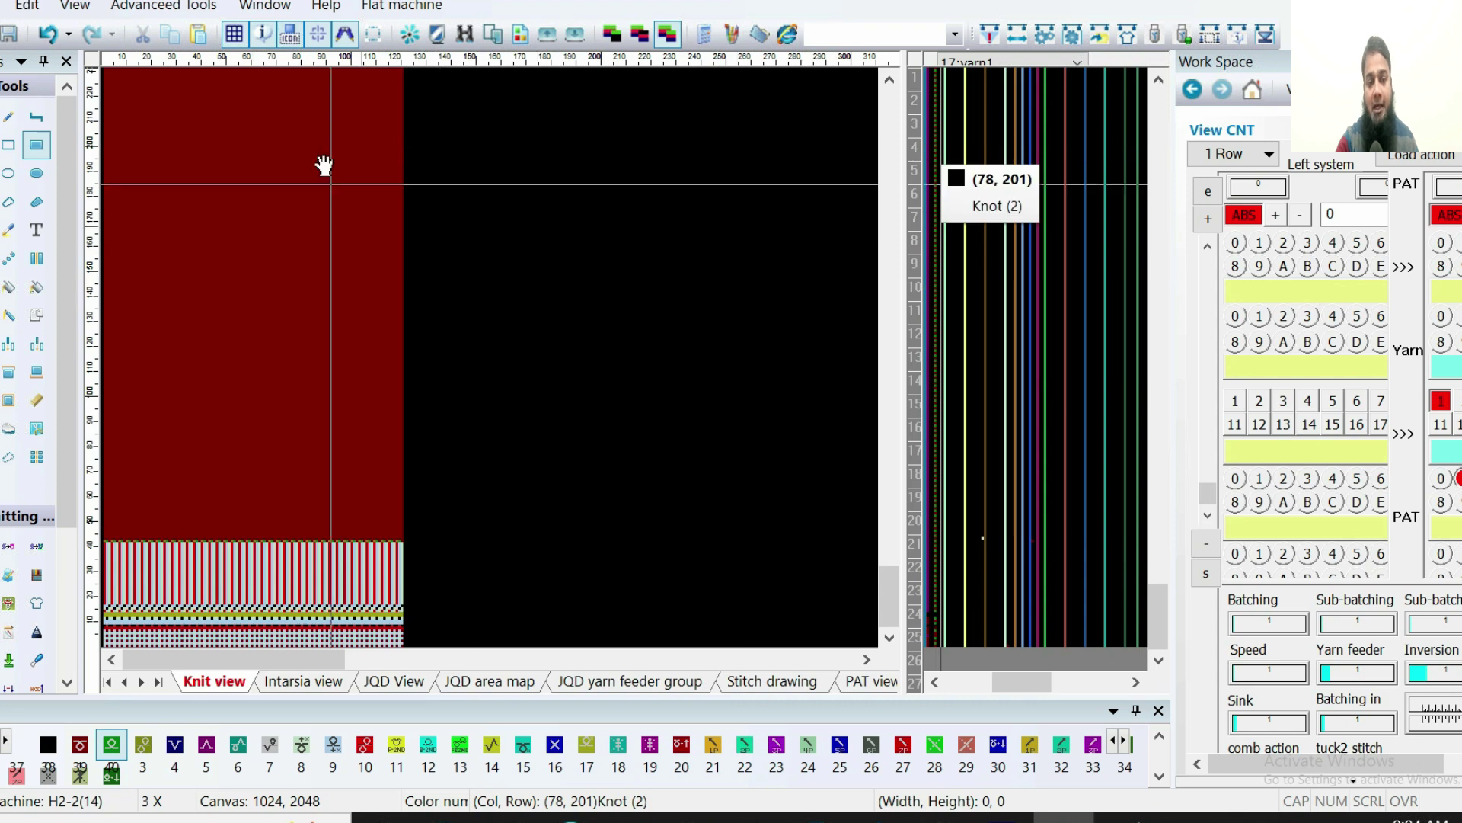
pyautogui.scroll(1, 282, 369)
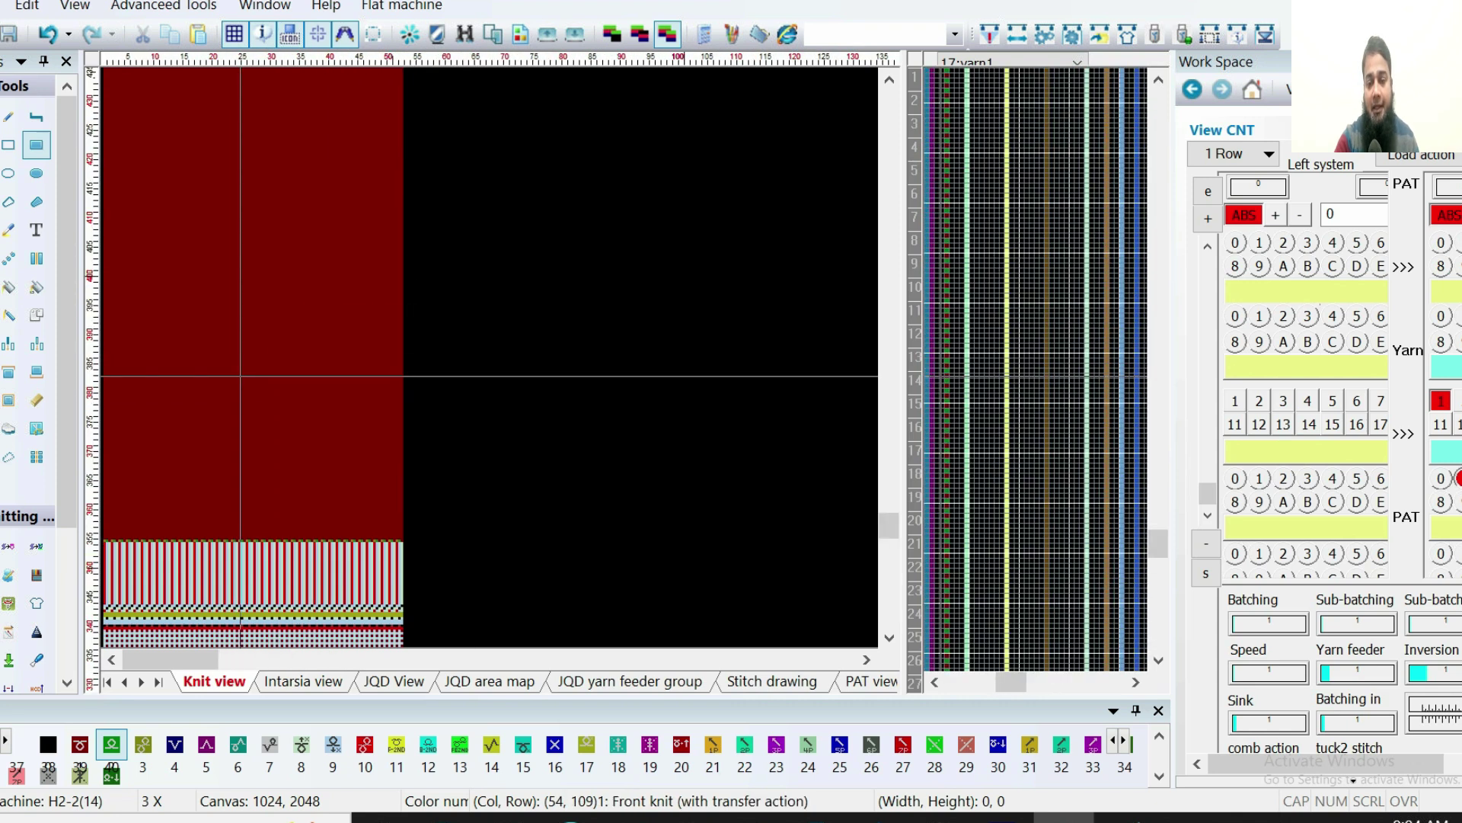
pyautogui.scroll(3, 457, 396)
pyautogui.scroll(2, 493, 359)
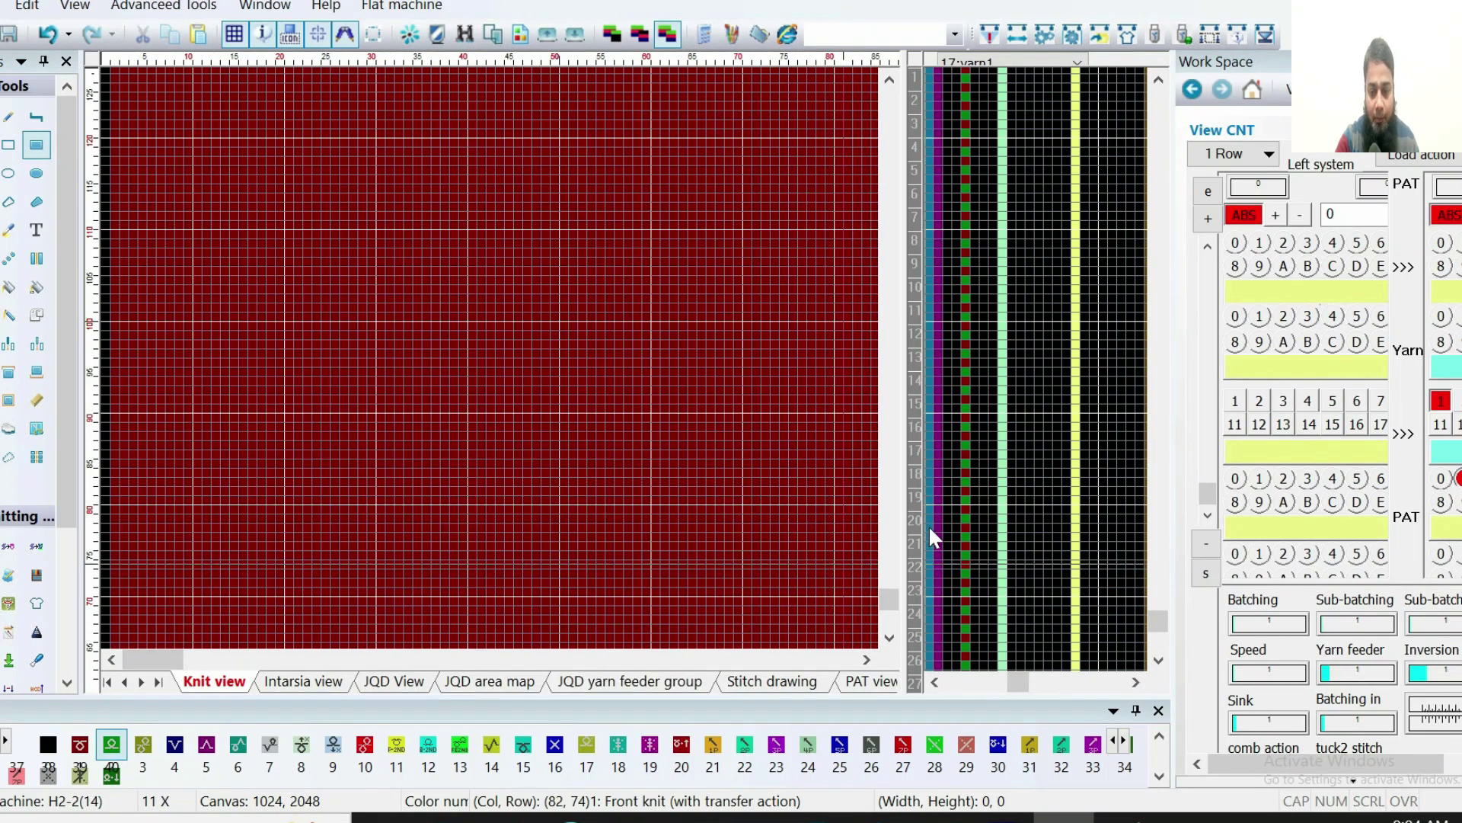
pyautogui.scroll(-1, 565, 565)
pyautogui.scroll(2, 500, 356)
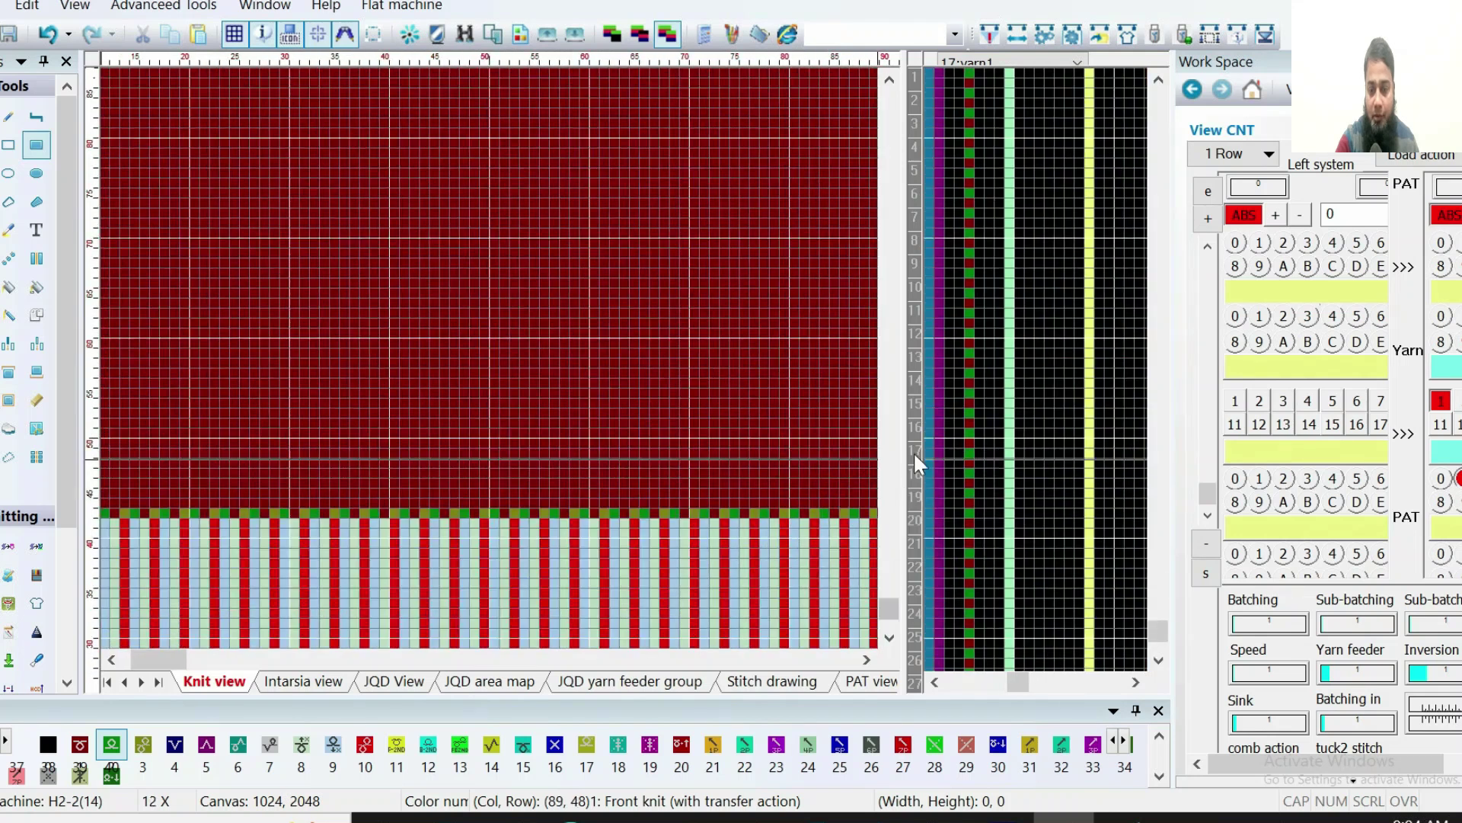
# Draw a colour 2 block one column wide and 8 rows high in the yarn1 column, beside the lower front knit body
pyautogui.moveTo(946, 335); pyautogui.dragTo(942, 267)
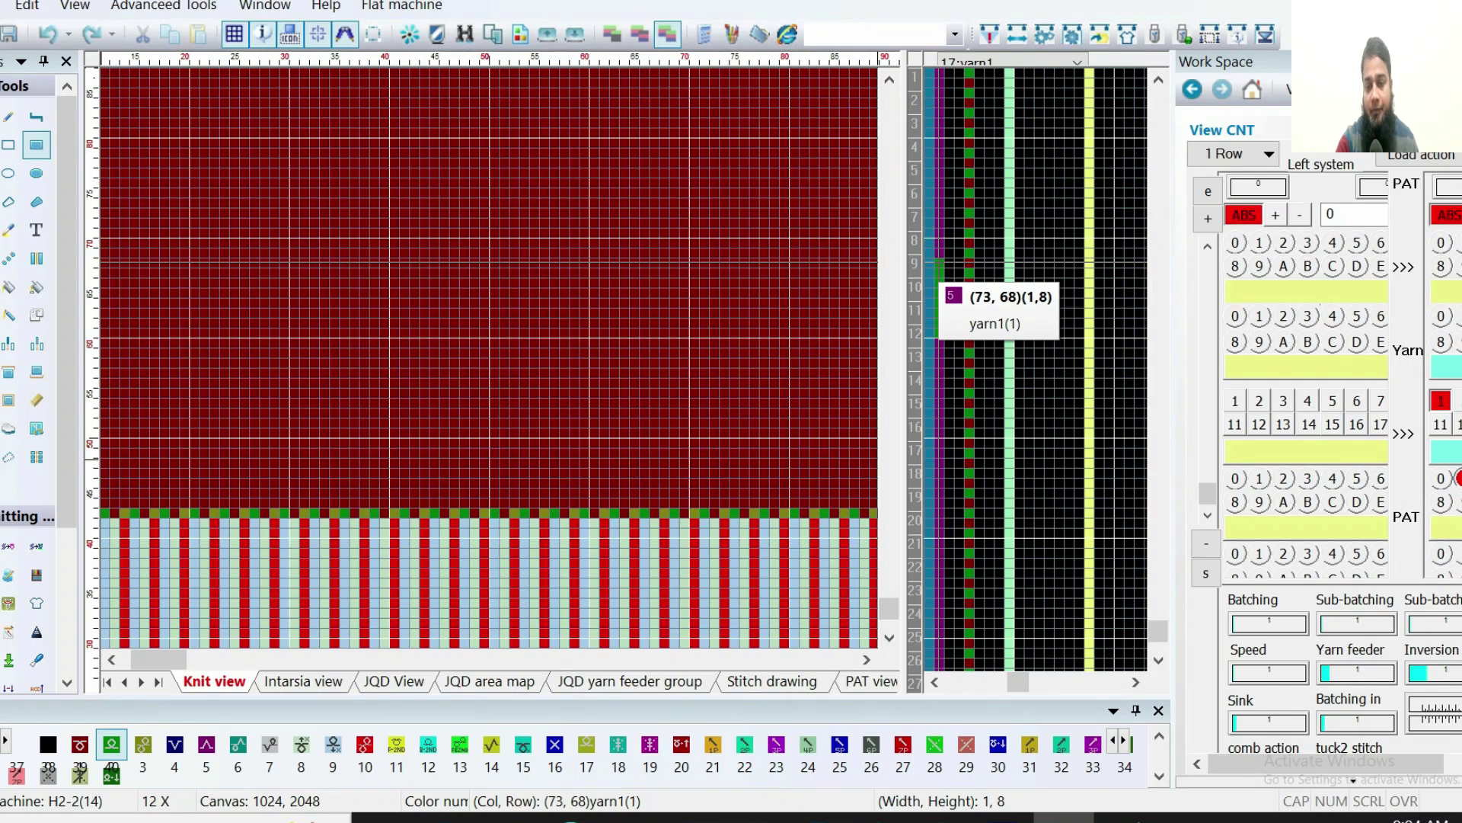
pyautogui.moveTo(941, 266)
pyautogui.mouseDown()
pyautogui.moveTo(1051, 163)
pyautogui.moveTo(924, 315)
pyautogui.moveTo(943, 286)
pyautogui.mouseUp()
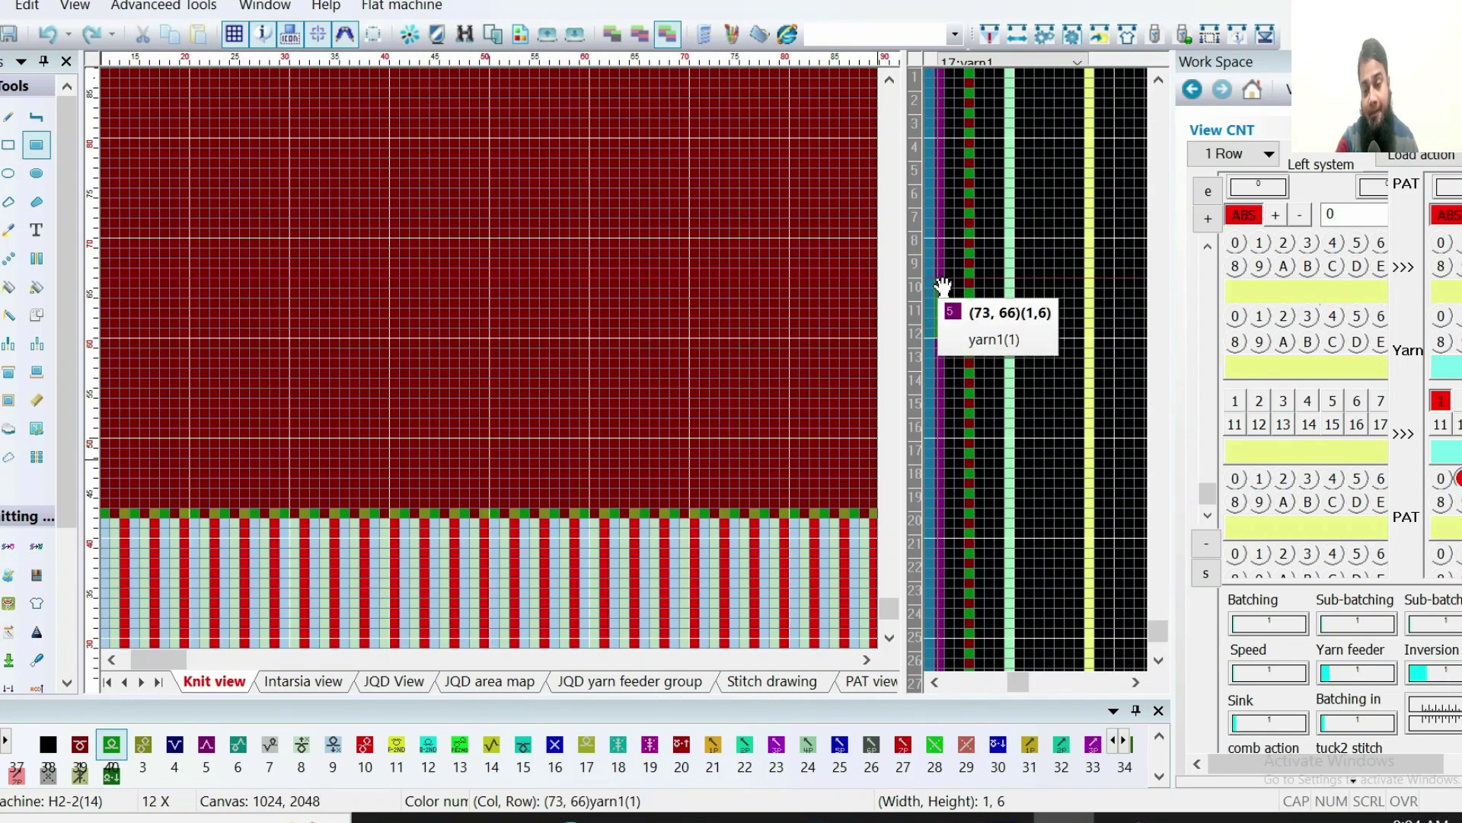
pyautogui.moveTo(939, 264); pyautogui.dragTo(942, 259)
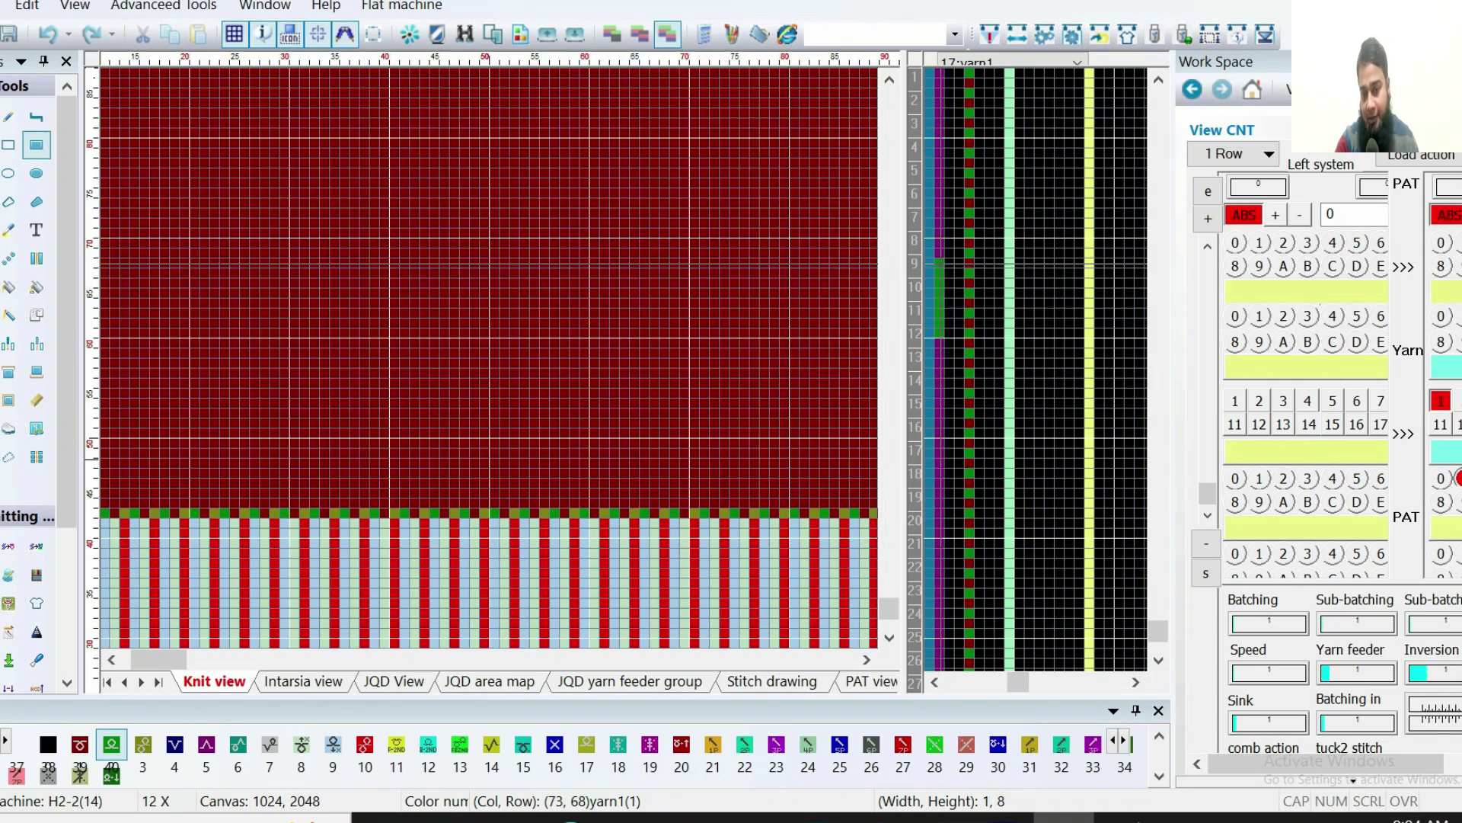
pyautogui.click(221, 818)
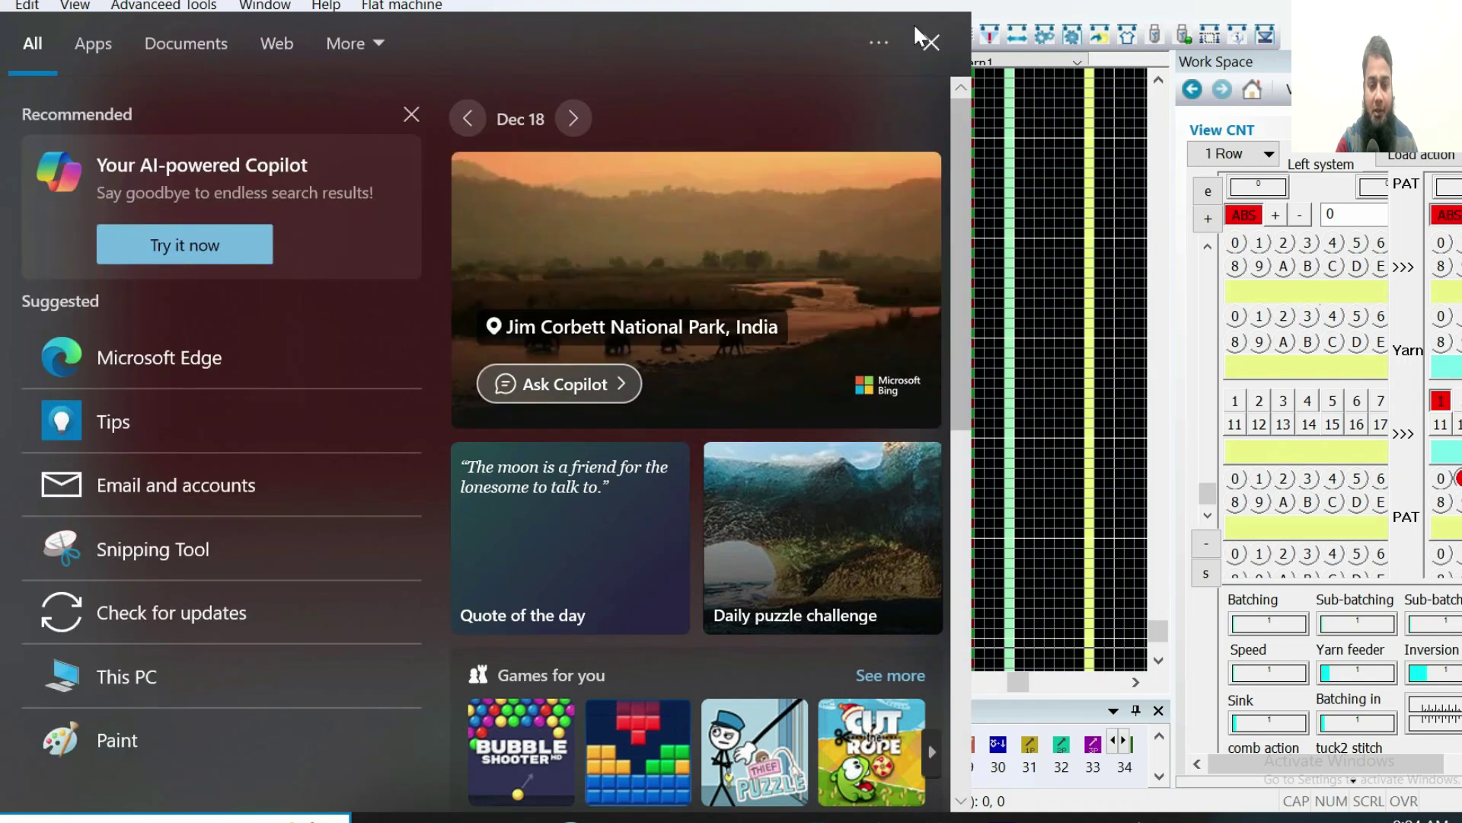
pyautogui.click(939, 39)
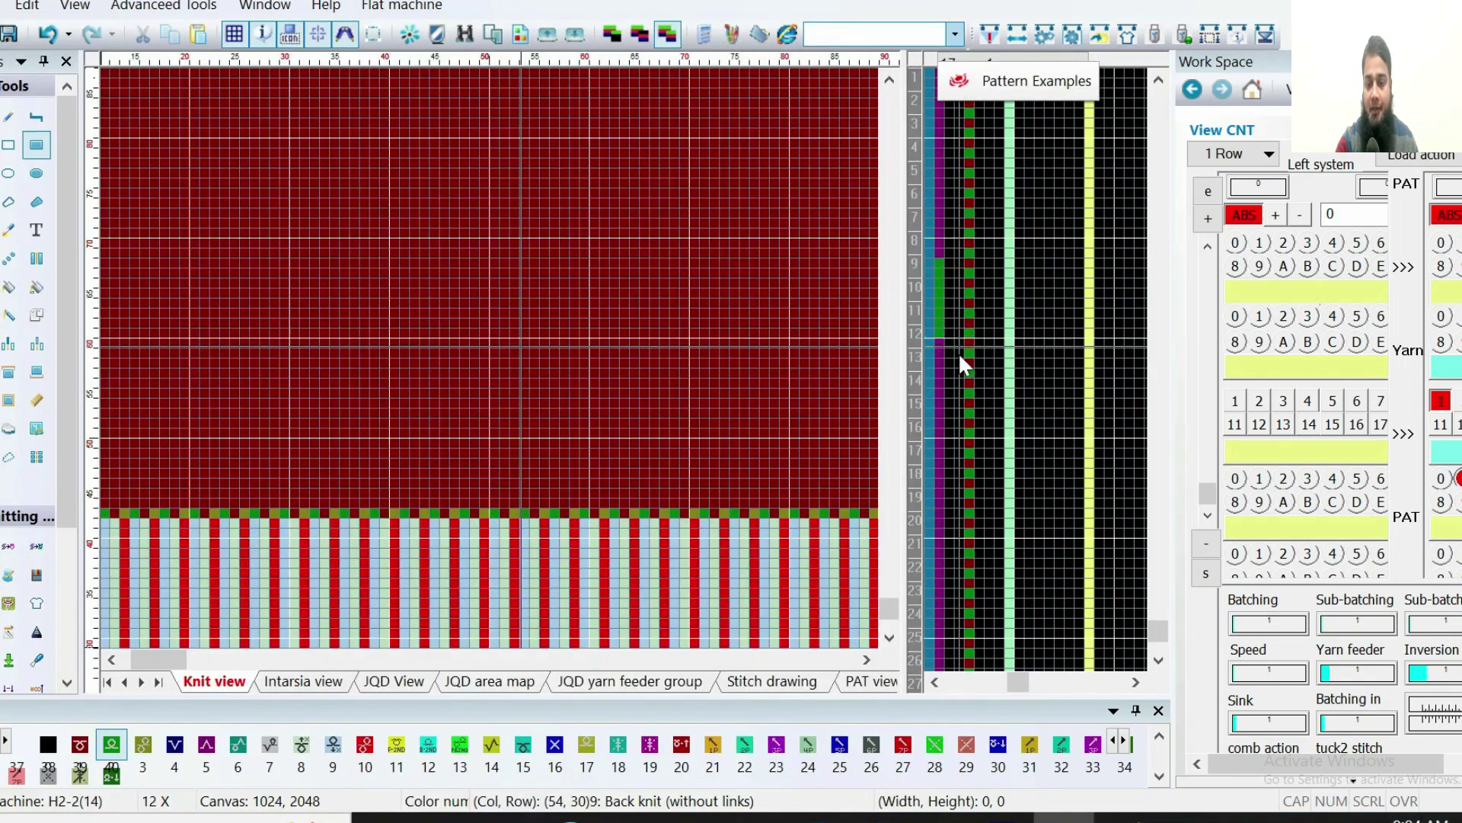
# Stack blocks of colours 3, 4, 6 and 7 above it in the yarn1 column, making the colour 3 block about 8 rows high
pyautogui.click(143, 744)
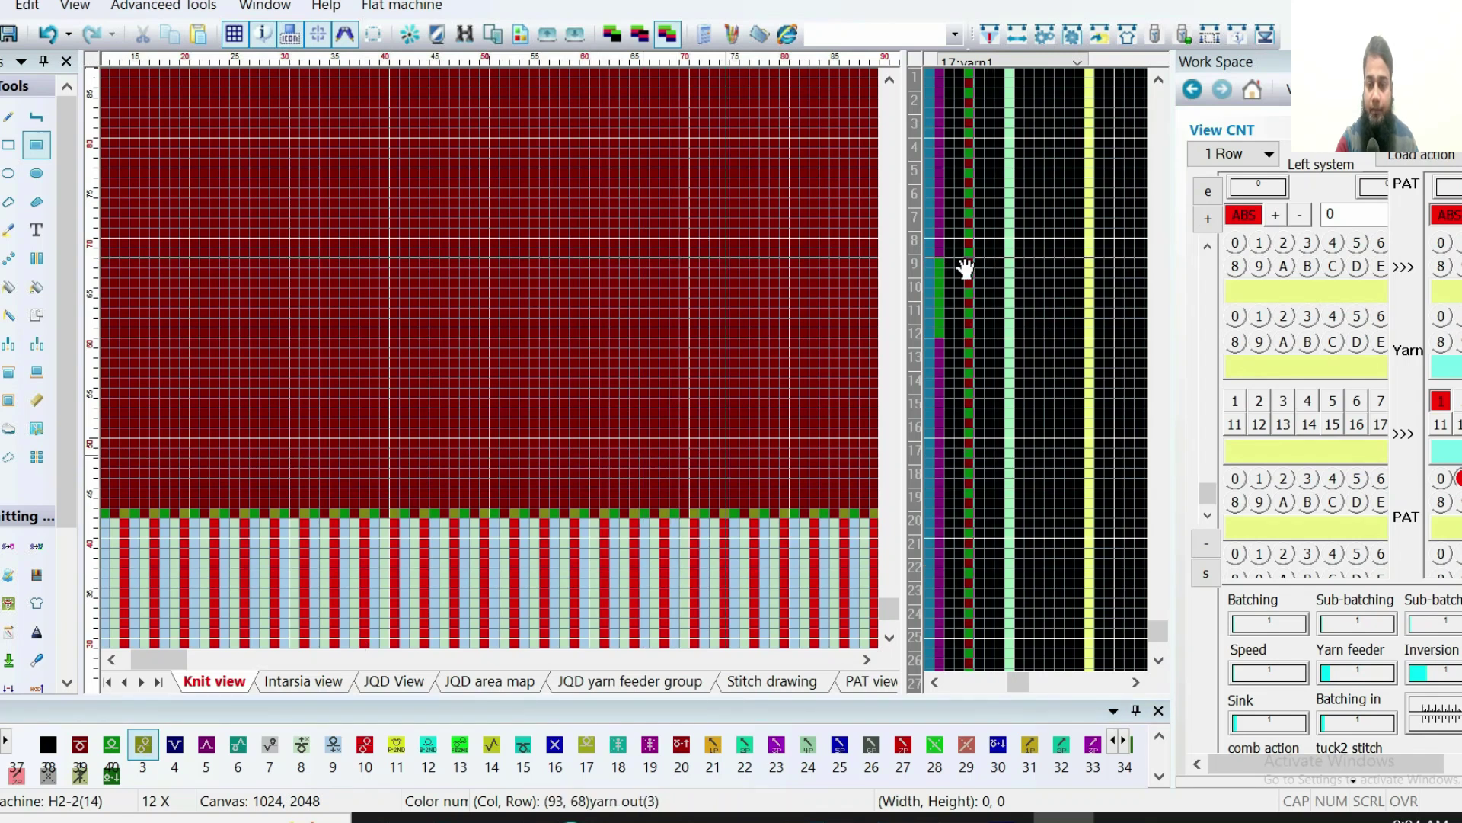
pyautogui.moveTo(945, 256); pyautogui.dragTo(936, 185)
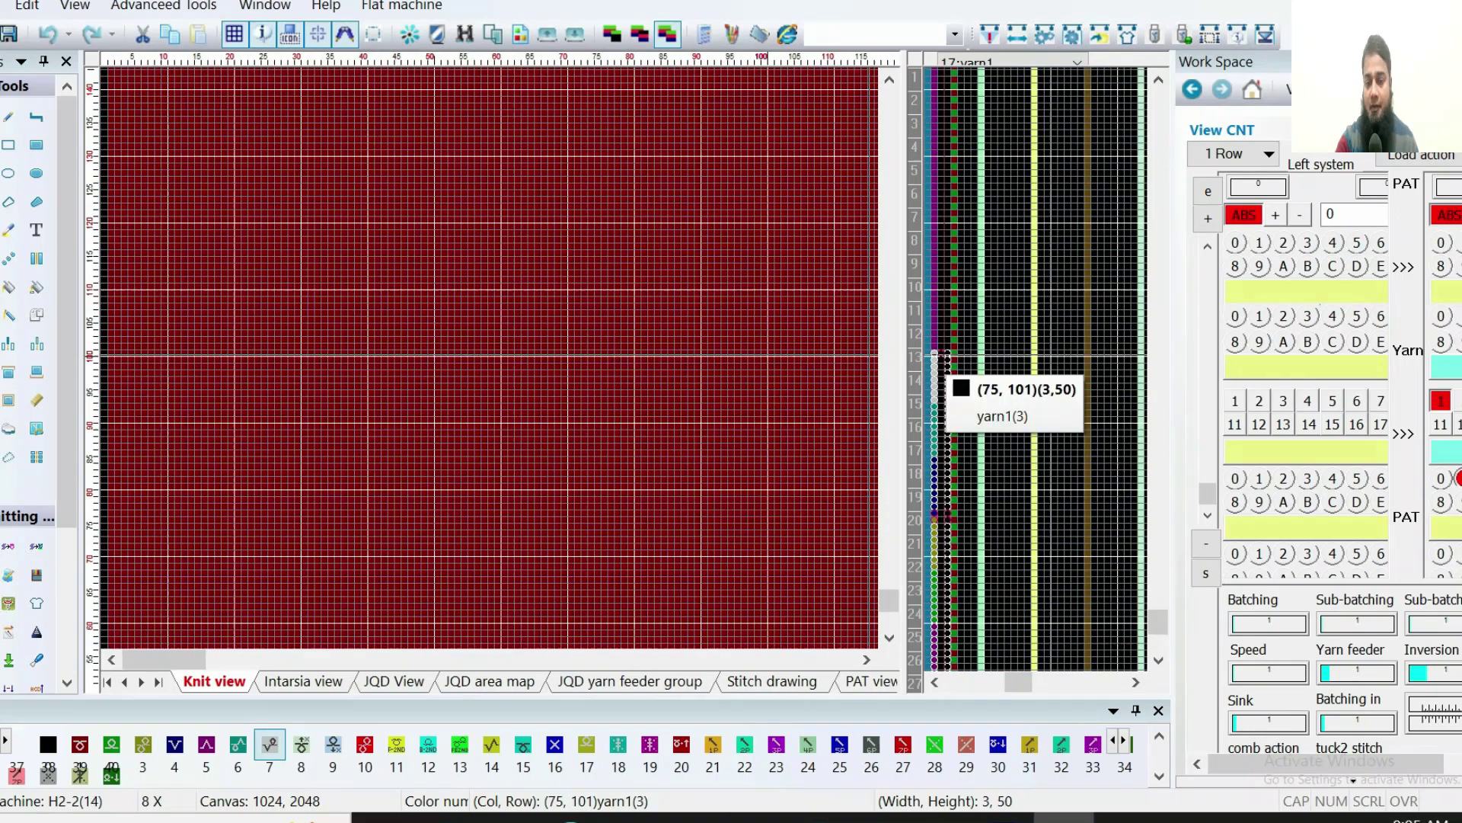
# Repeat the selected 3-column by 50-row block of yarn colours up the yarn1 column to the top of the front knit body
pyautogui.moveTo(948, 355); pyautogui.dragTo(949, 356)
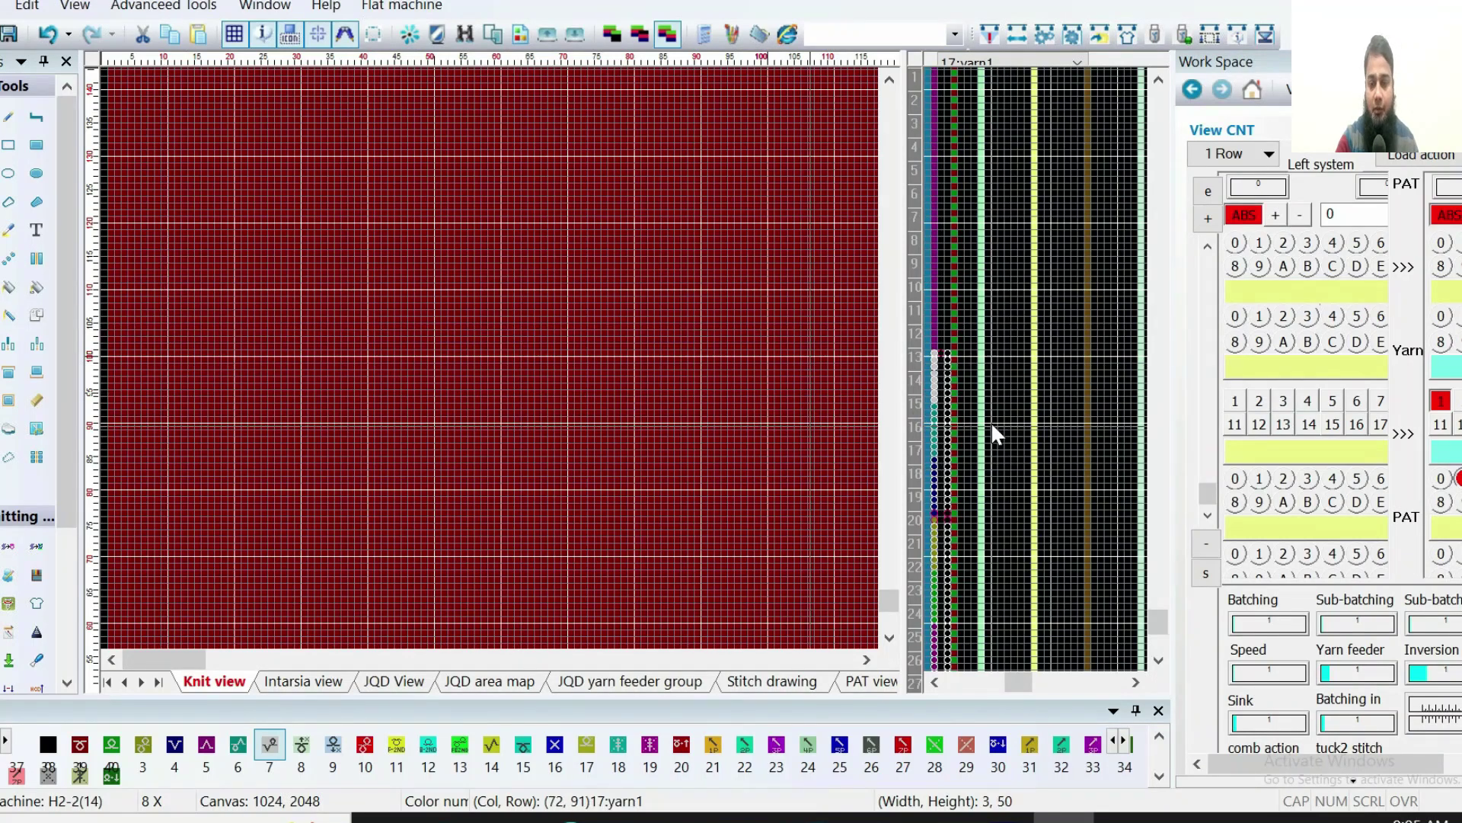
pyautogui.scroll(-3, 968, 379)
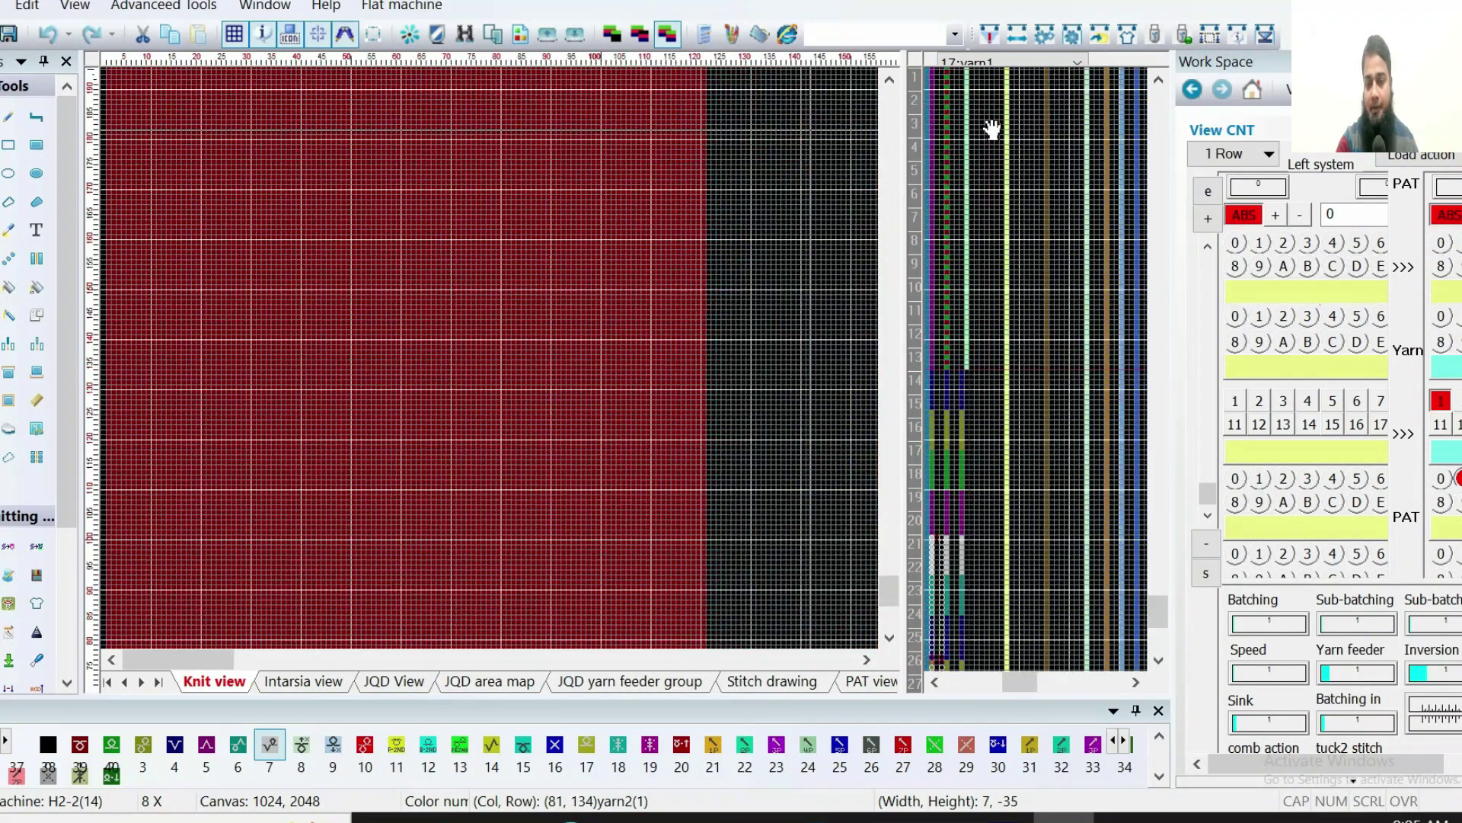
pyautogui.scroll(-1, 966, 380)
pyautogui.scroll(3, 999, 199)
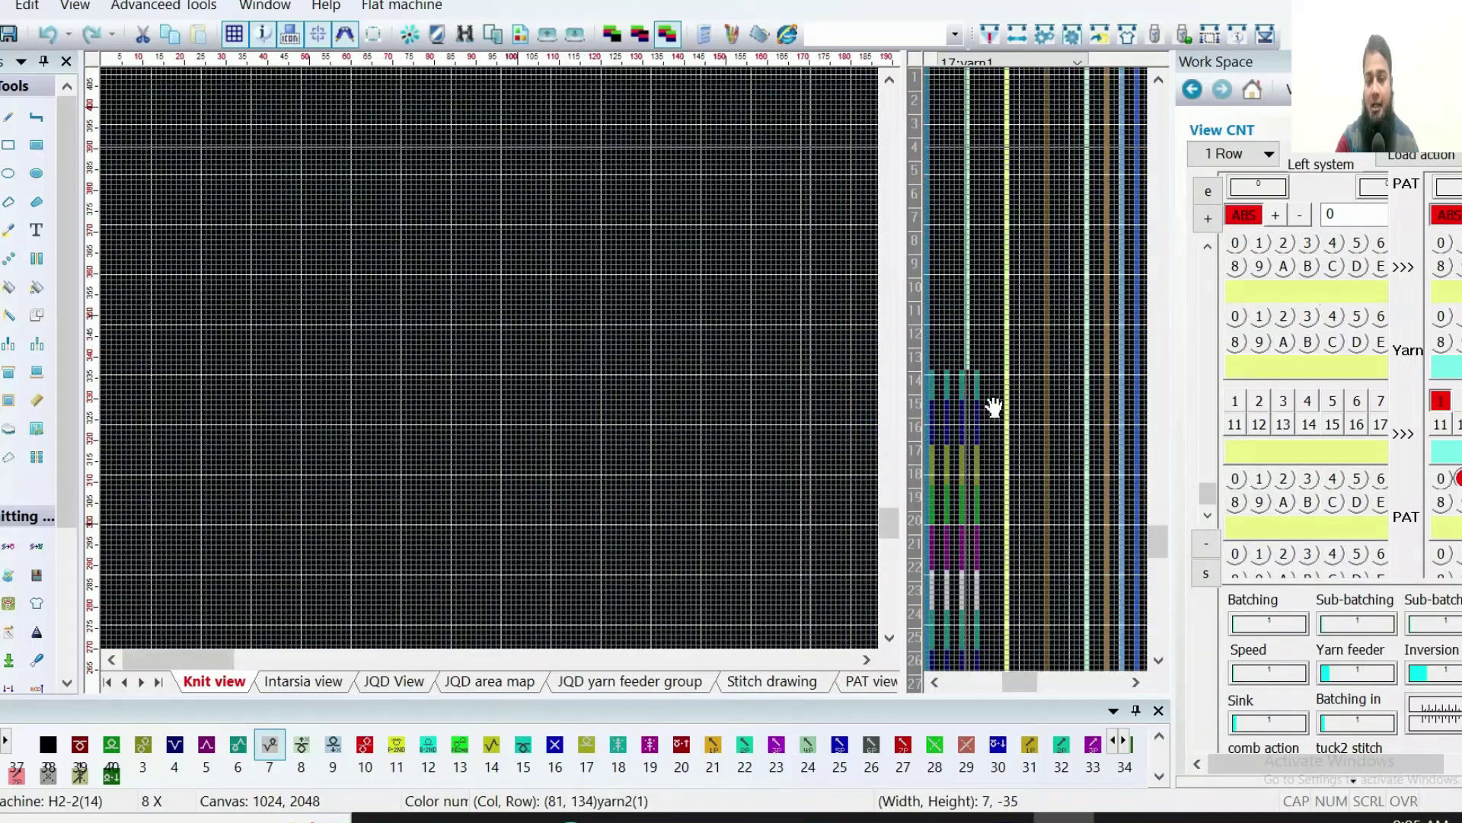
pyautogui.scroll(-2, 983, 457)
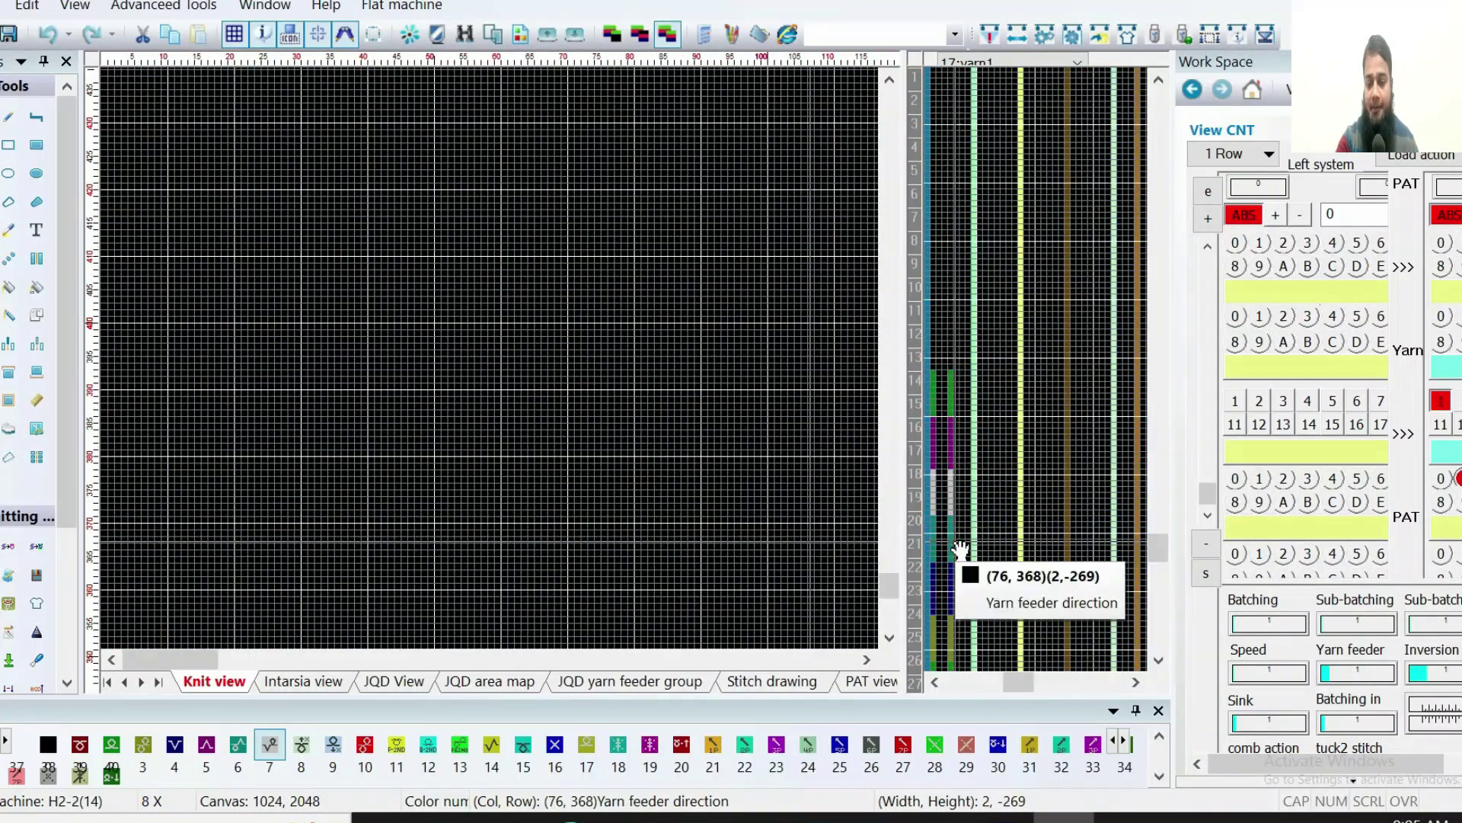
pyautogui.scroll(2, 961, 569)
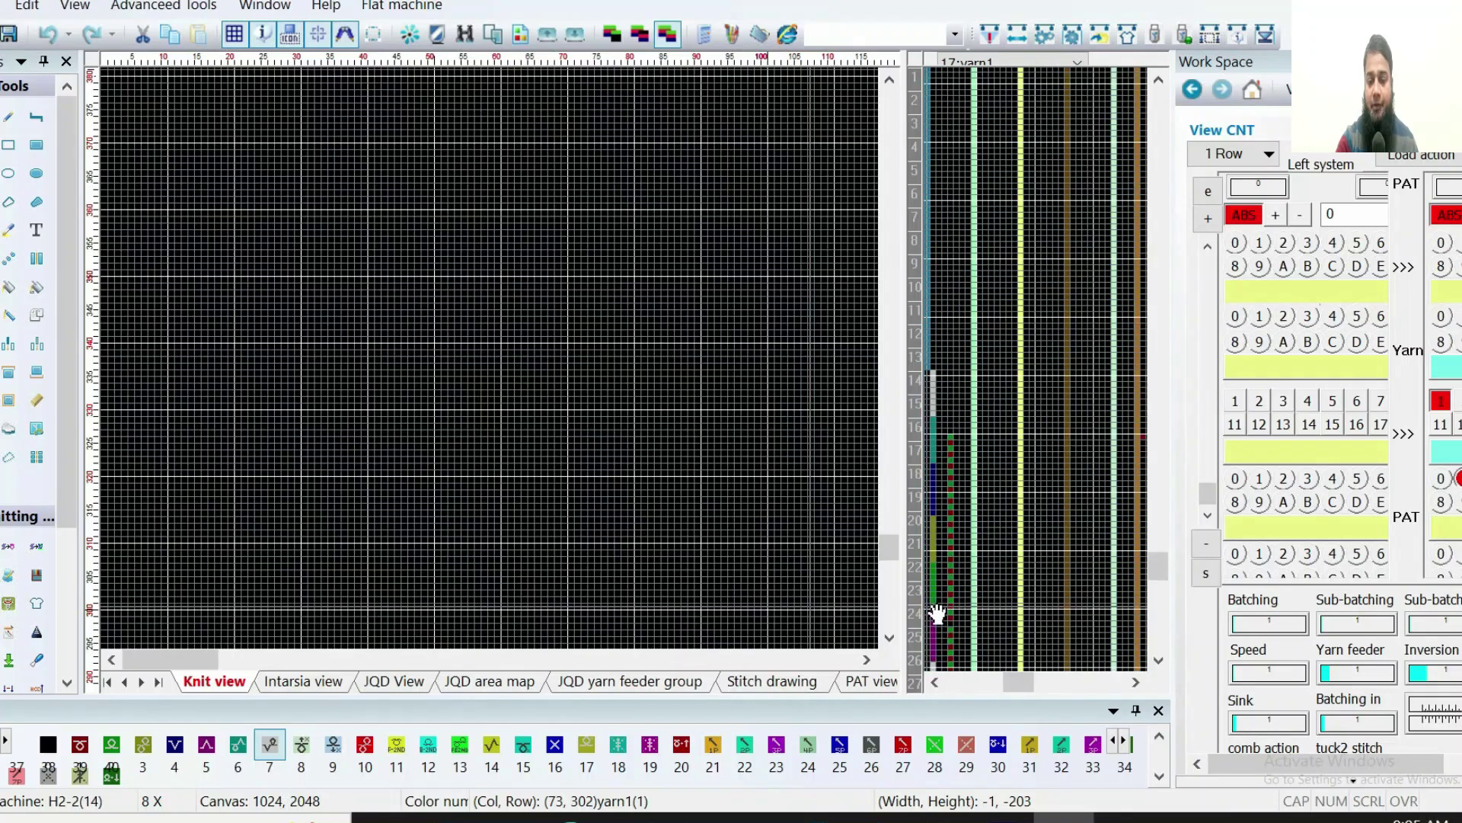
pyautogui.scroll(-2, 944, 533)
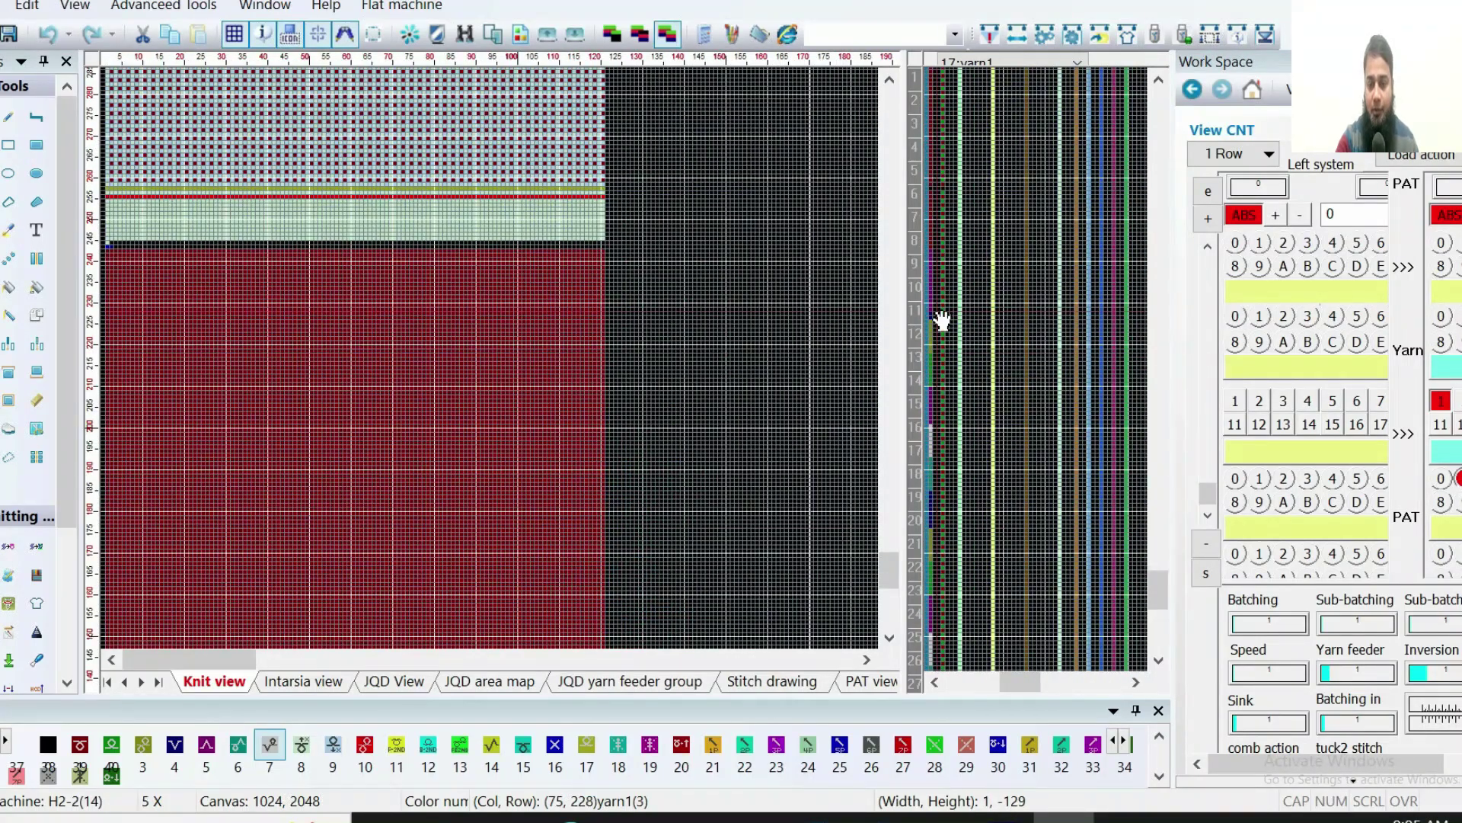
pyautogui.scroll(2, 947, 379)
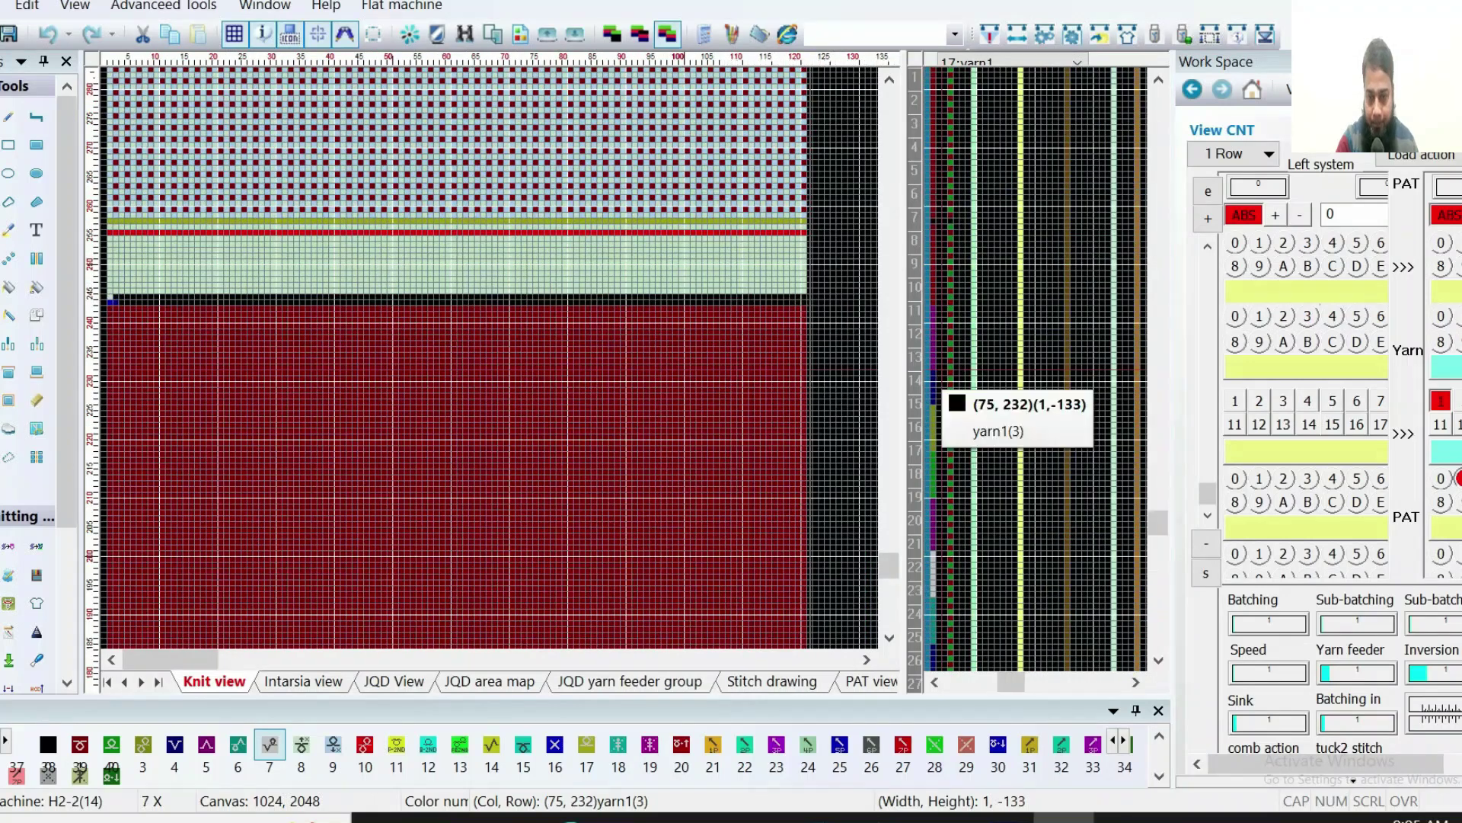
pyautogui.scroll(1, 950, 378)
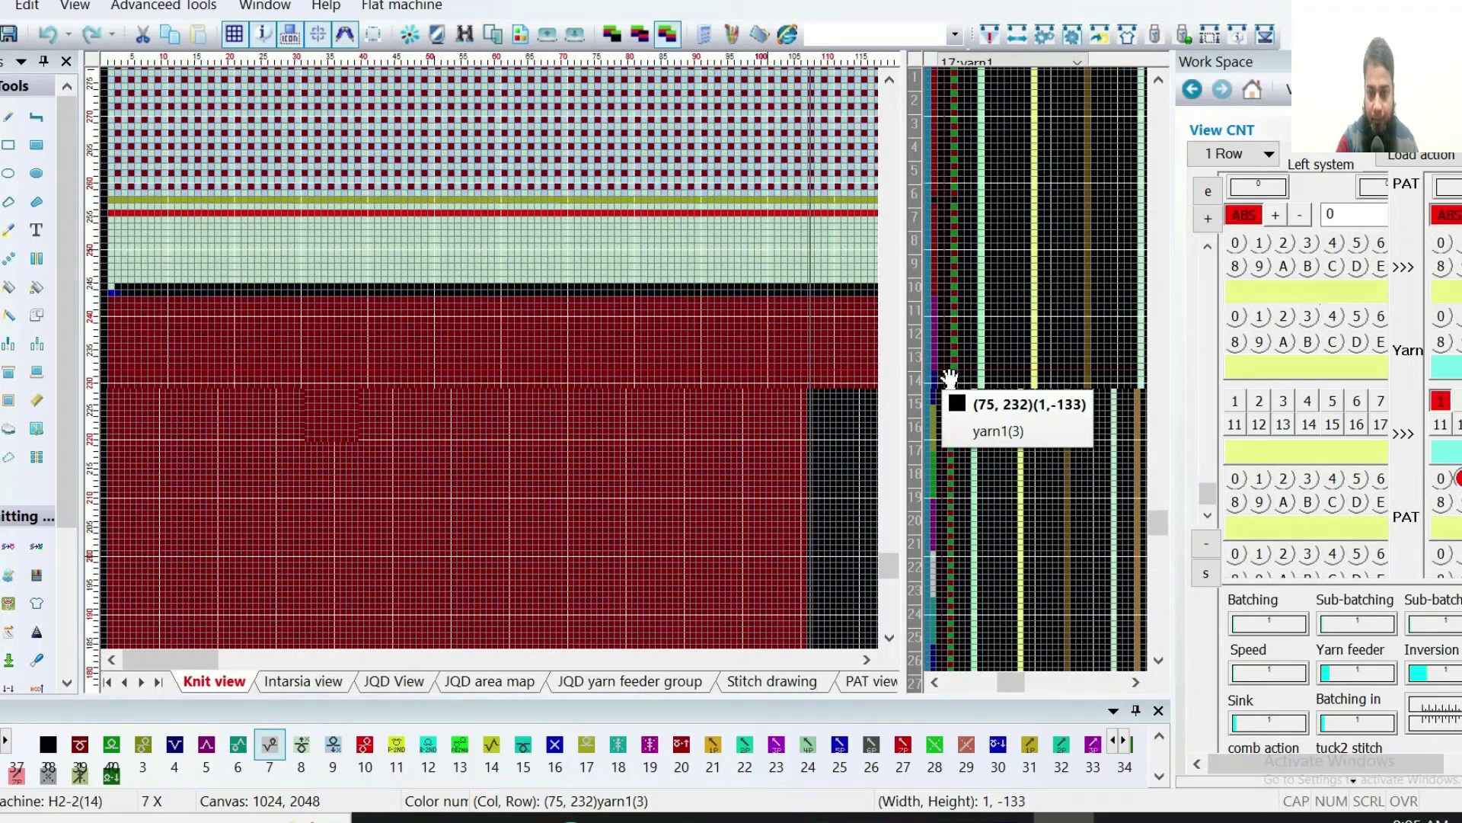
pyautogui.scroll(1, 948, 377)
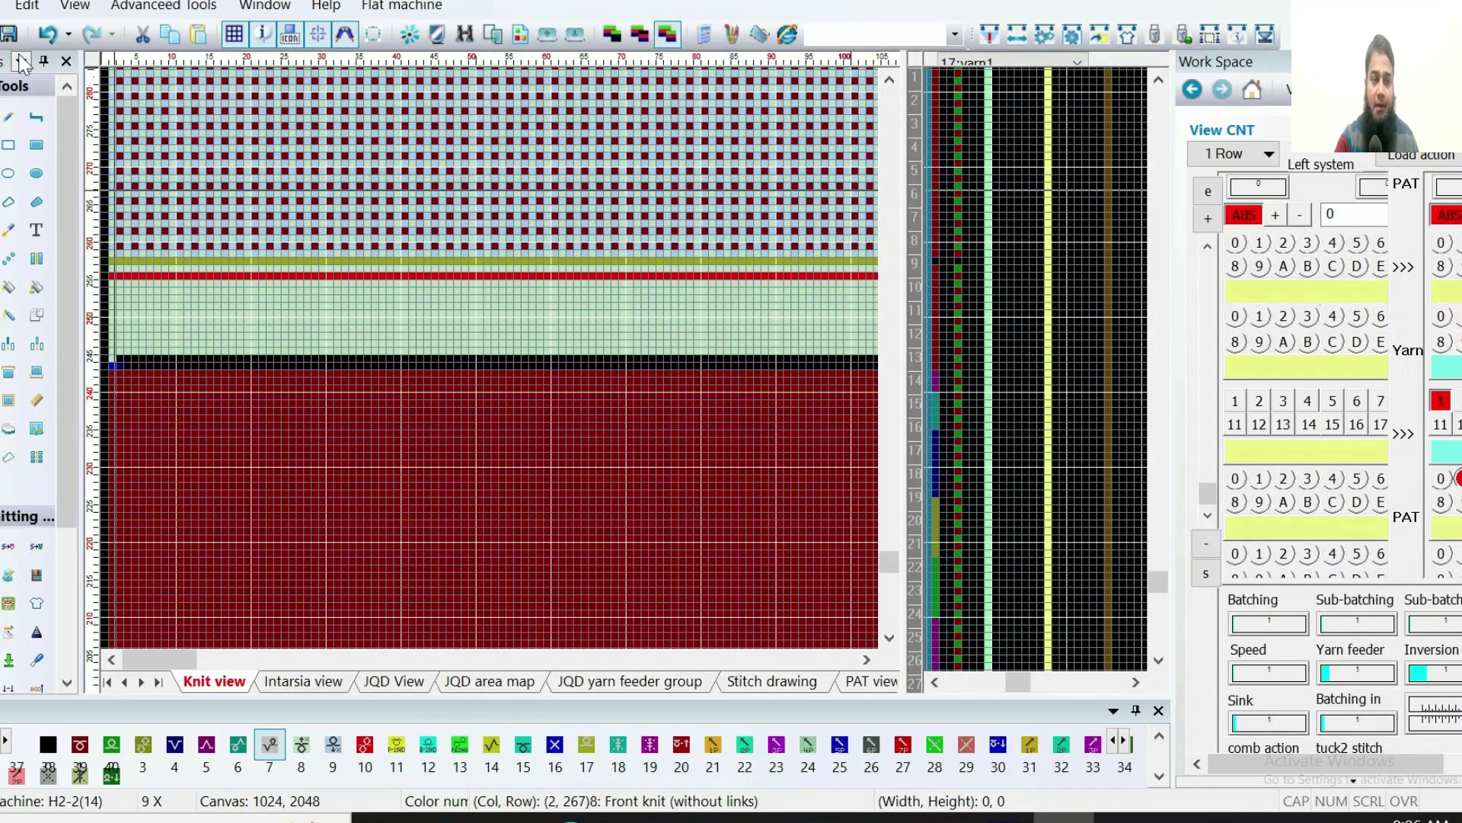
# Save the pattern and compile it for machine type H2-2 with compiling scheme 2, the one ending in HCD.COP
pyautogui.click(9, 34)
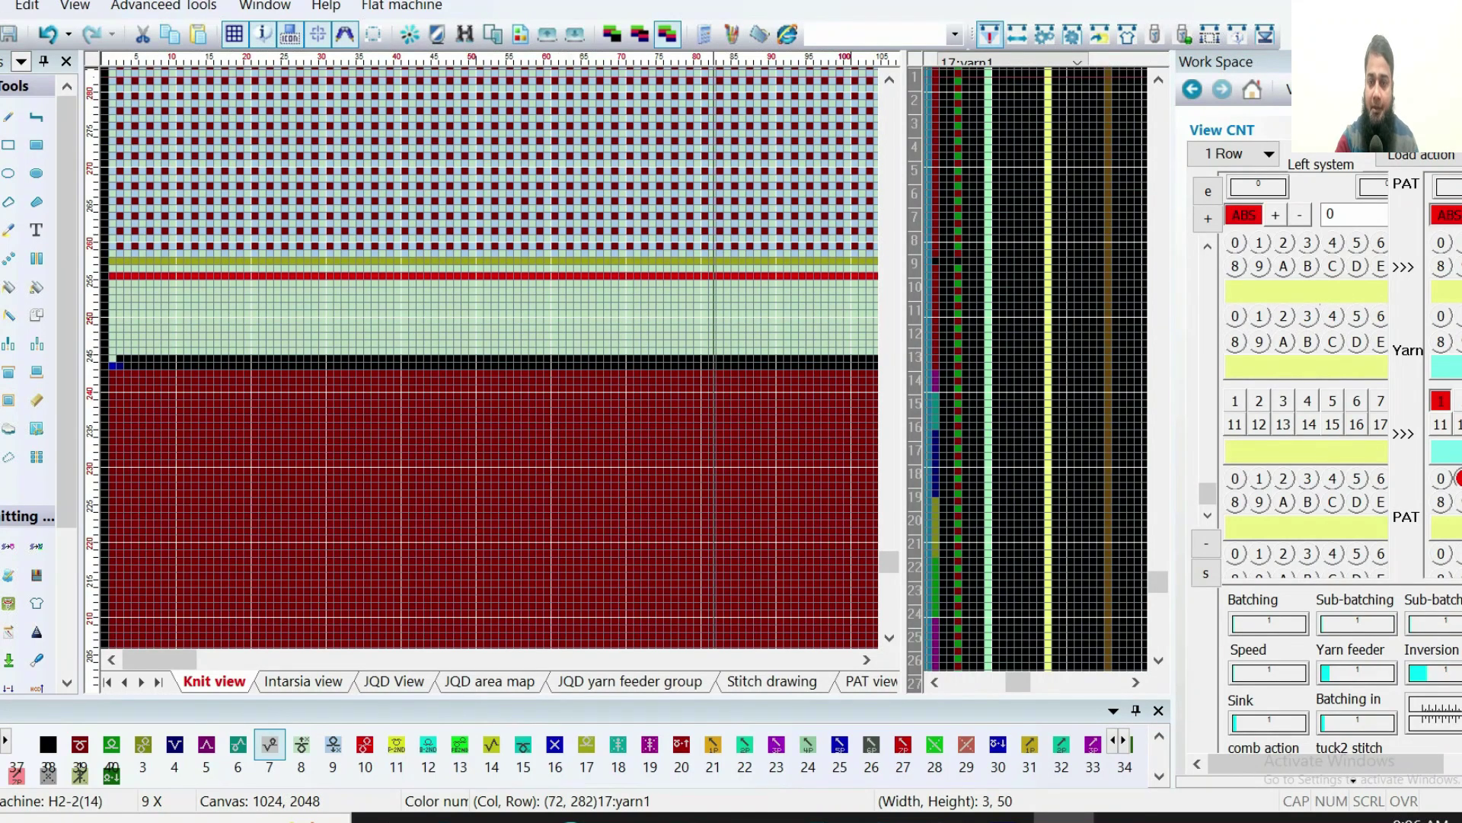
pyautogui.click(990, 33)
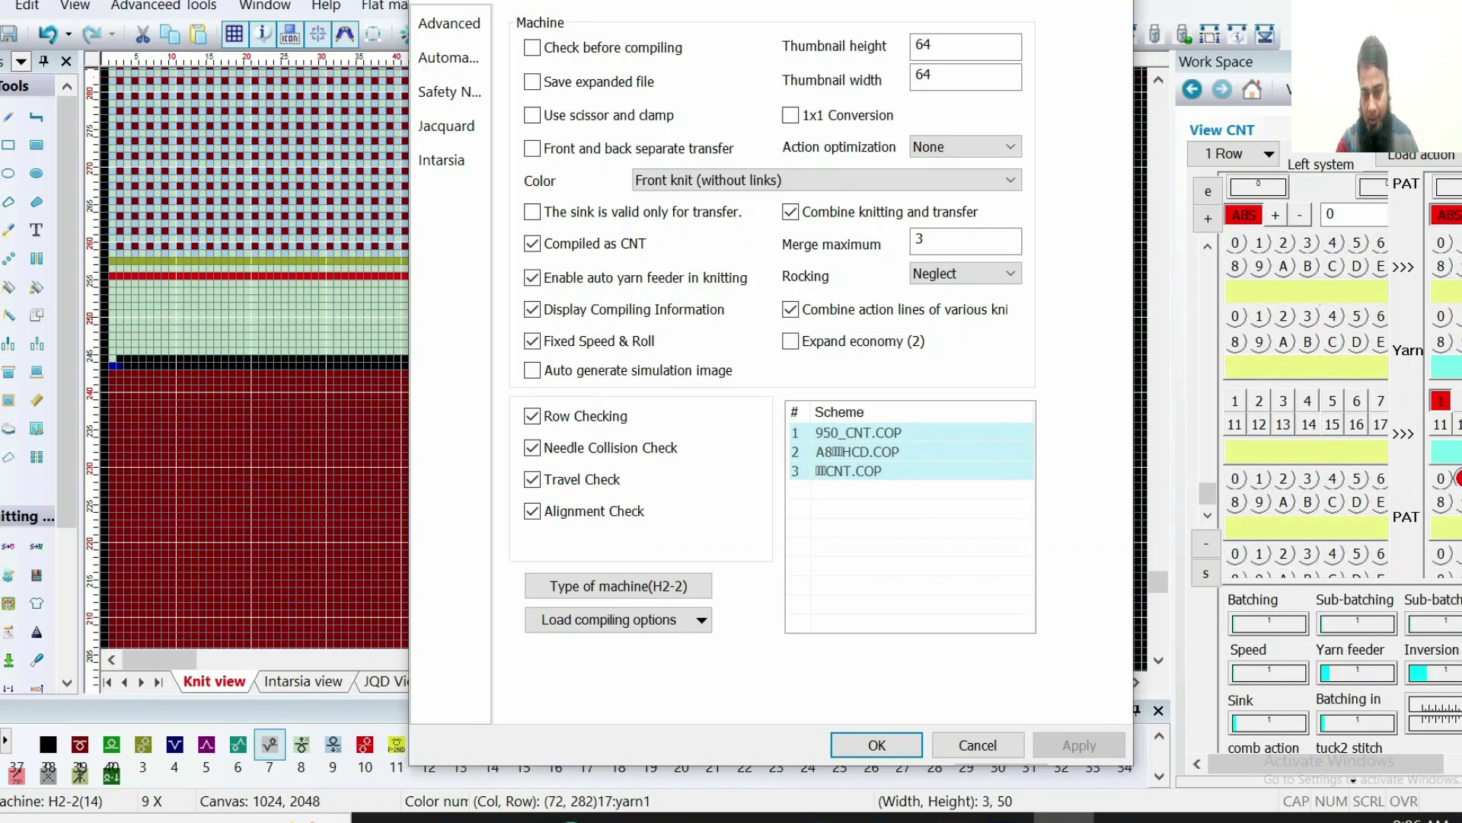
pyautogui.click(838, 469)
pyautogui.press('Delete')
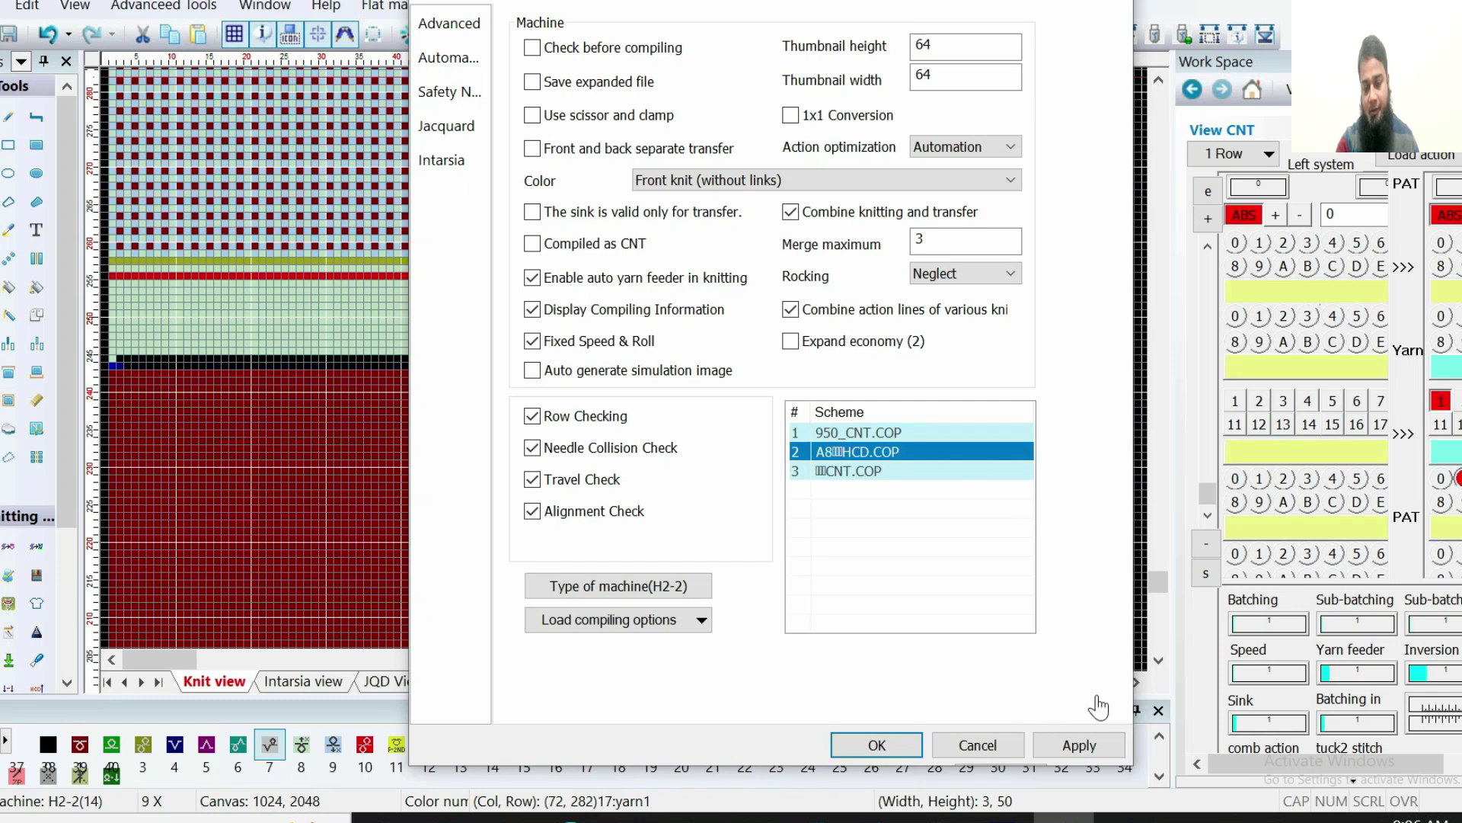
pyautogui.click(1070, 749)
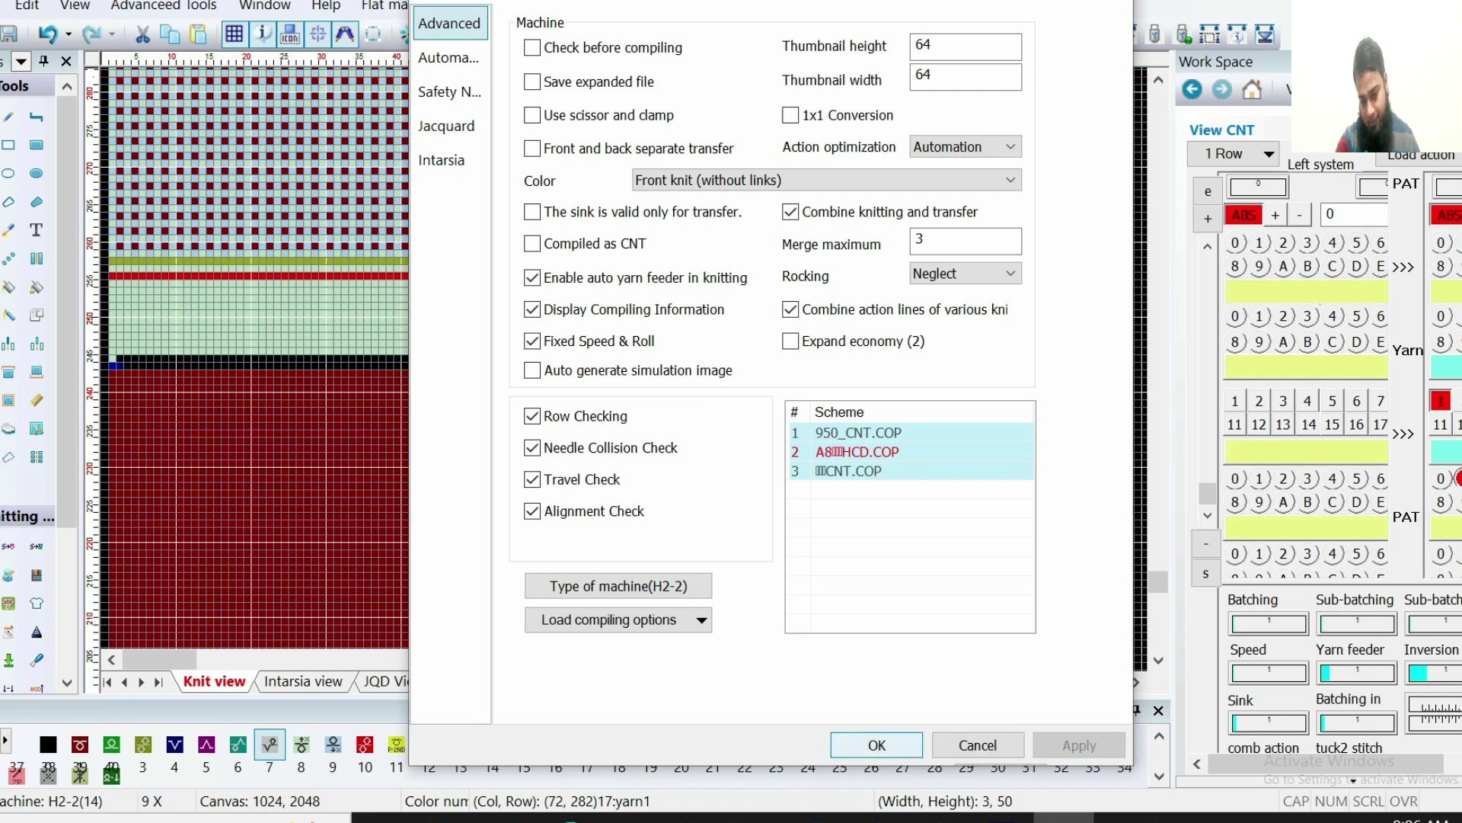
pyautogui.press('Return')
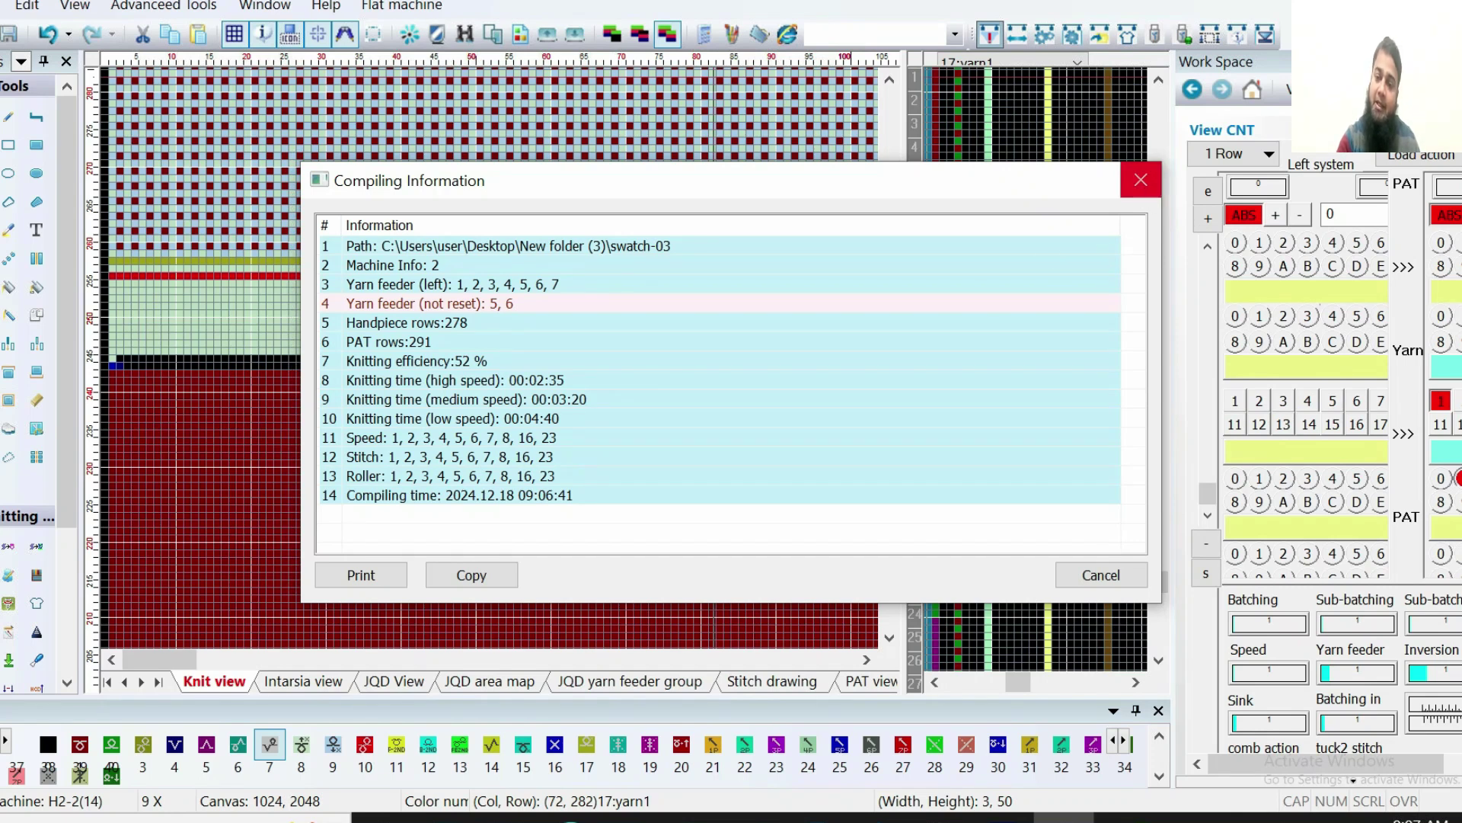
pyautogui.click(1140, 179)
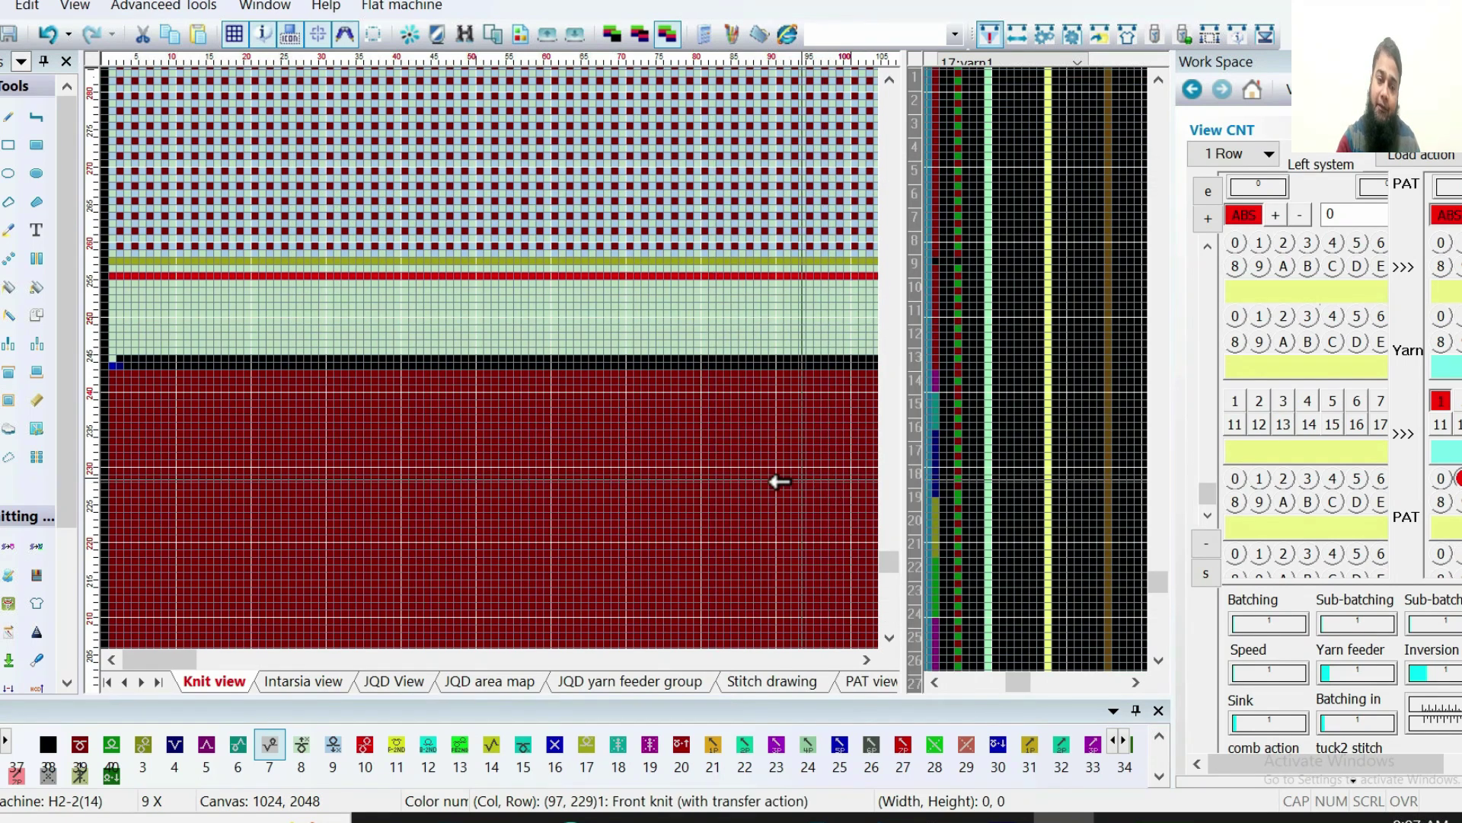
# Examine the starting rows, the ribbing and the transition into the body together with their yarn and option columns
pyautogui.moveTo(885, 561); pyautogui.dragTo(887, 628)
pyautogui.click(889, 637)
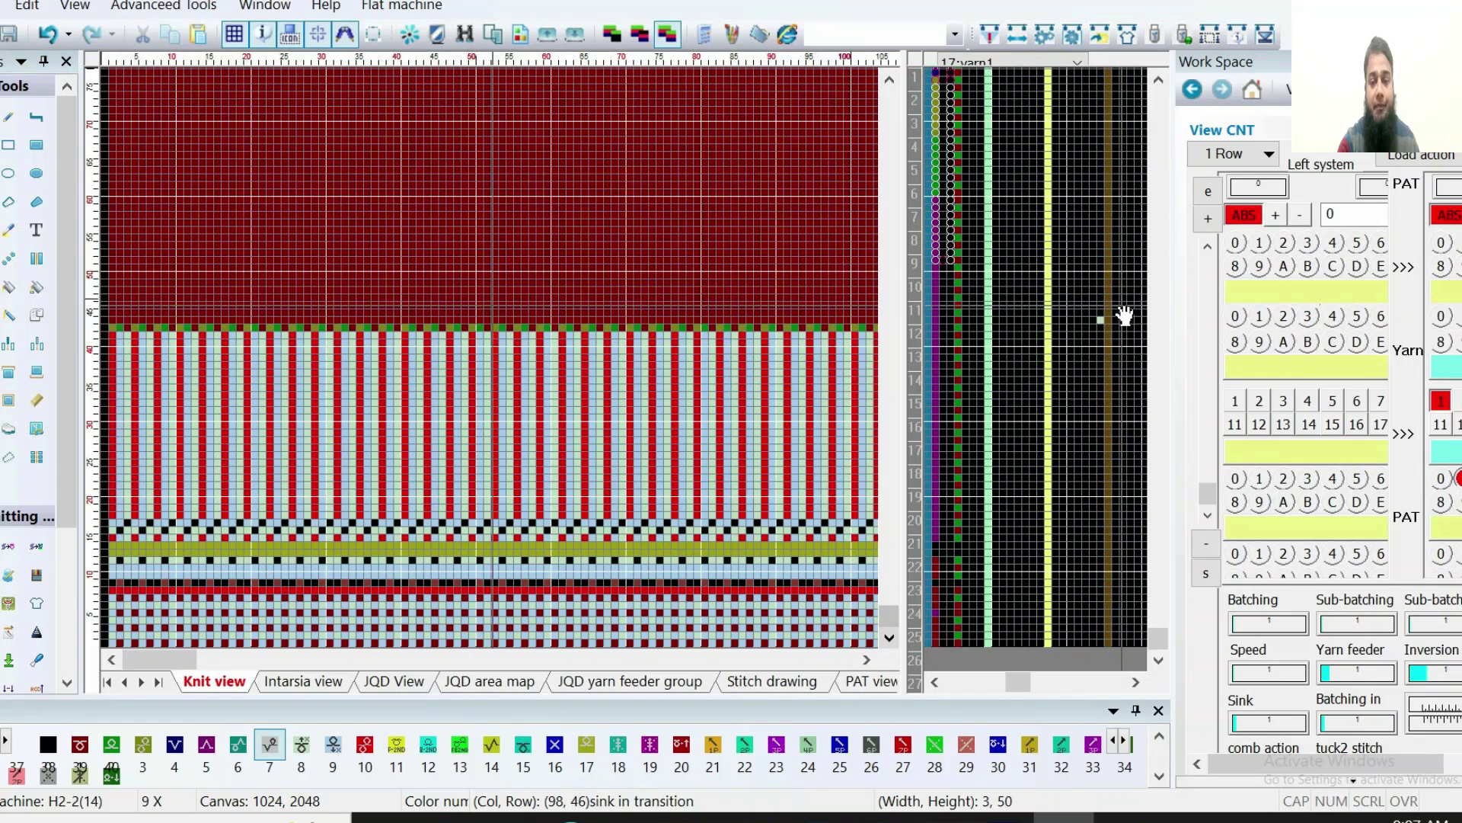
pyautogui.moveTo(1049, 321); pyautogui.dragTo(1083, 307)
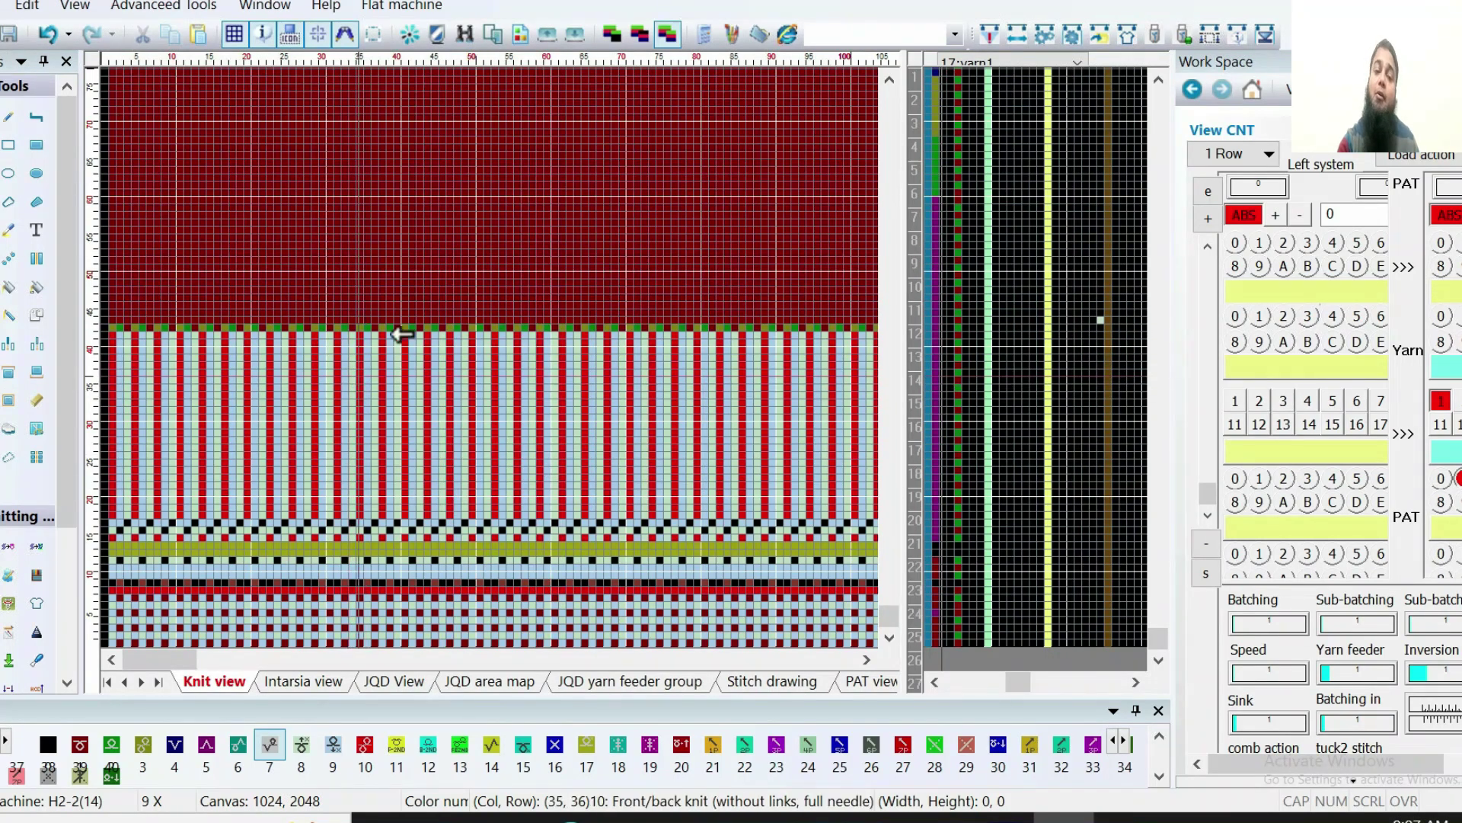
pyautogui.scroll(-1, 393, 358)
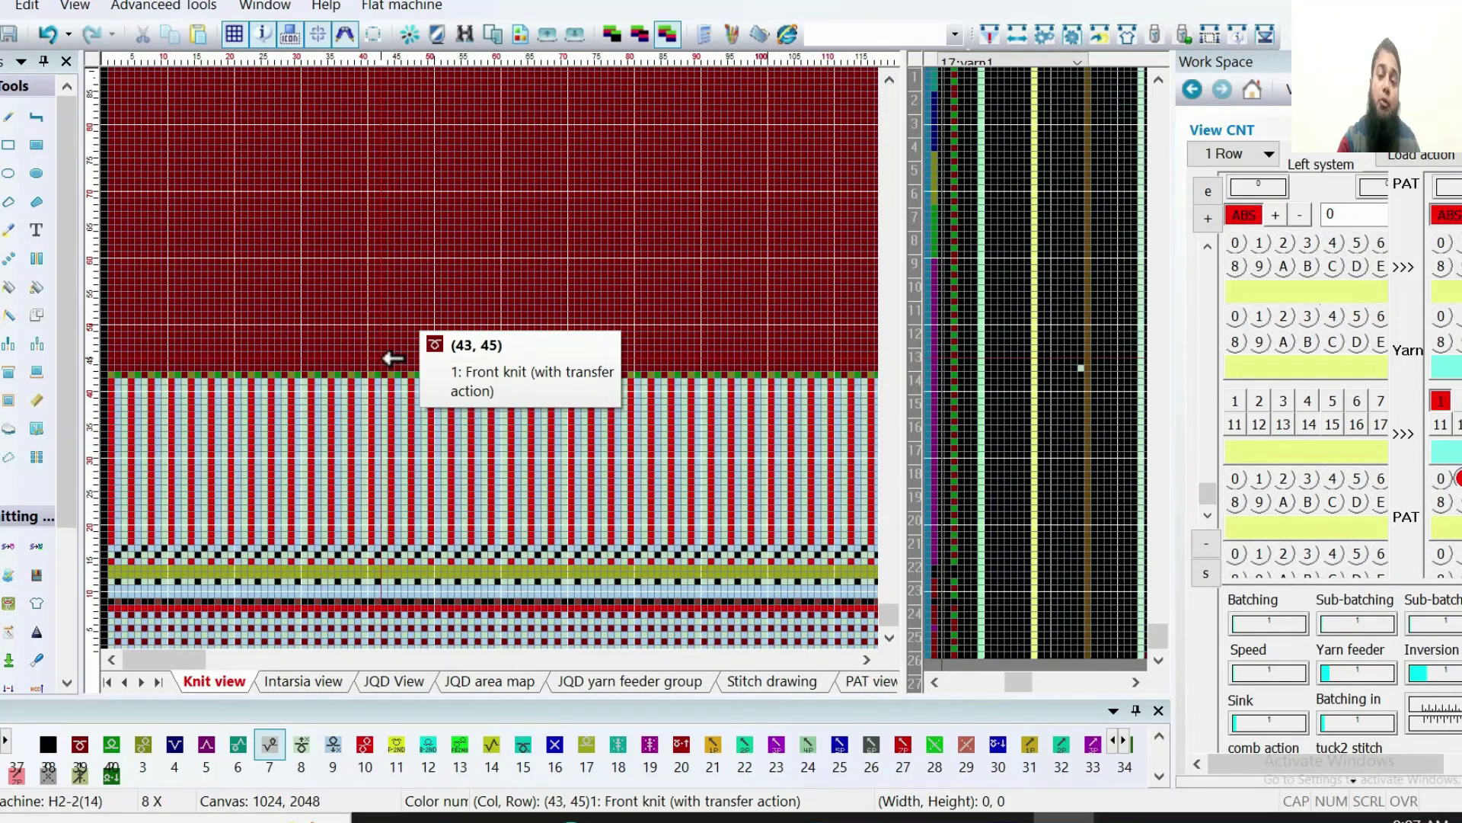
pyautogui.scroll(2, 393, 358)
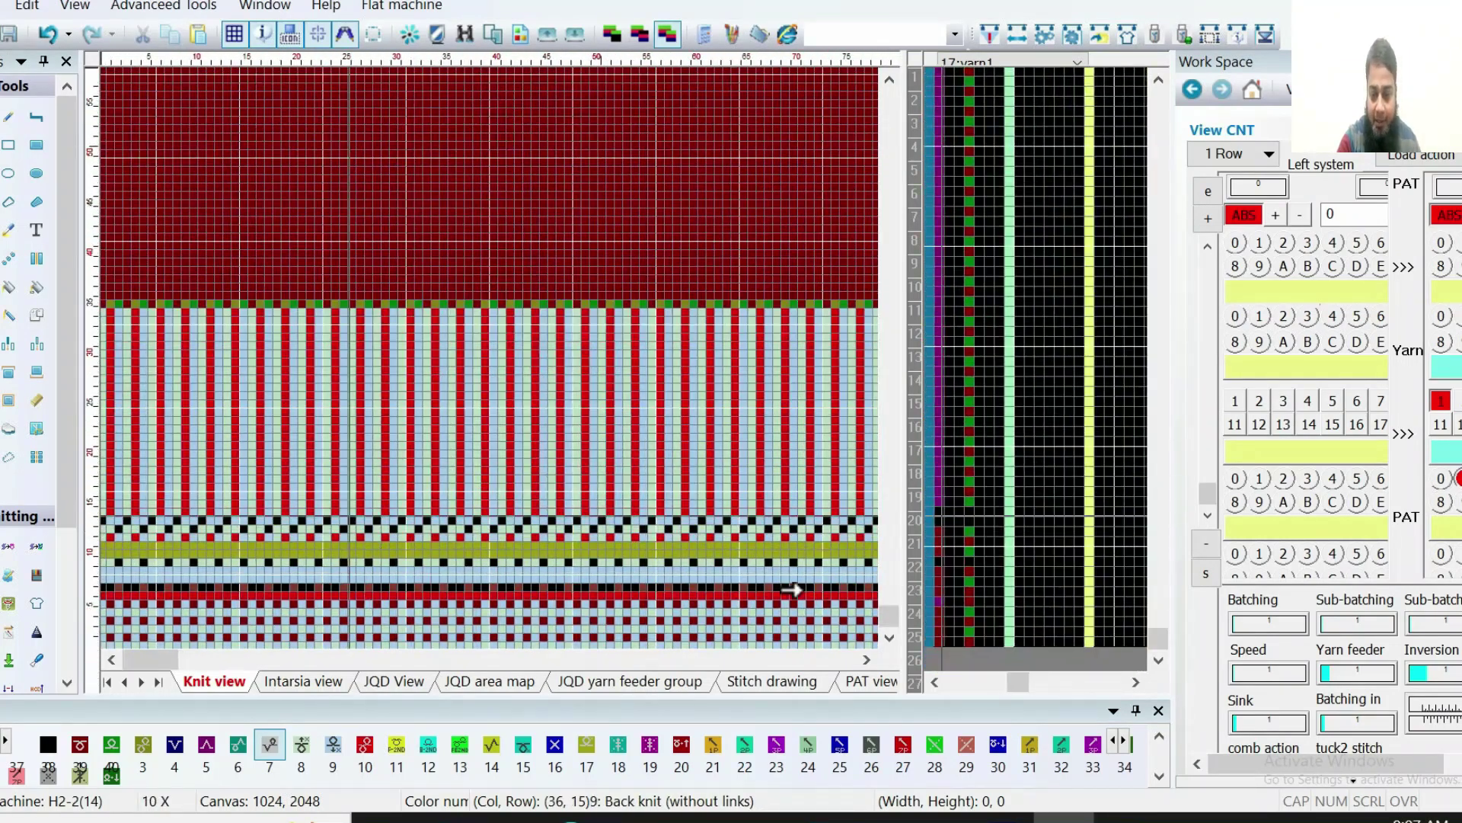
# Replace the colour 5 cell at row 5 of the yarn1 column with colour 1, matching the neighbouring starting rows
pyautogui.scroll(2, 792, 589)
pyautogui.scroll(2, 563, 616)
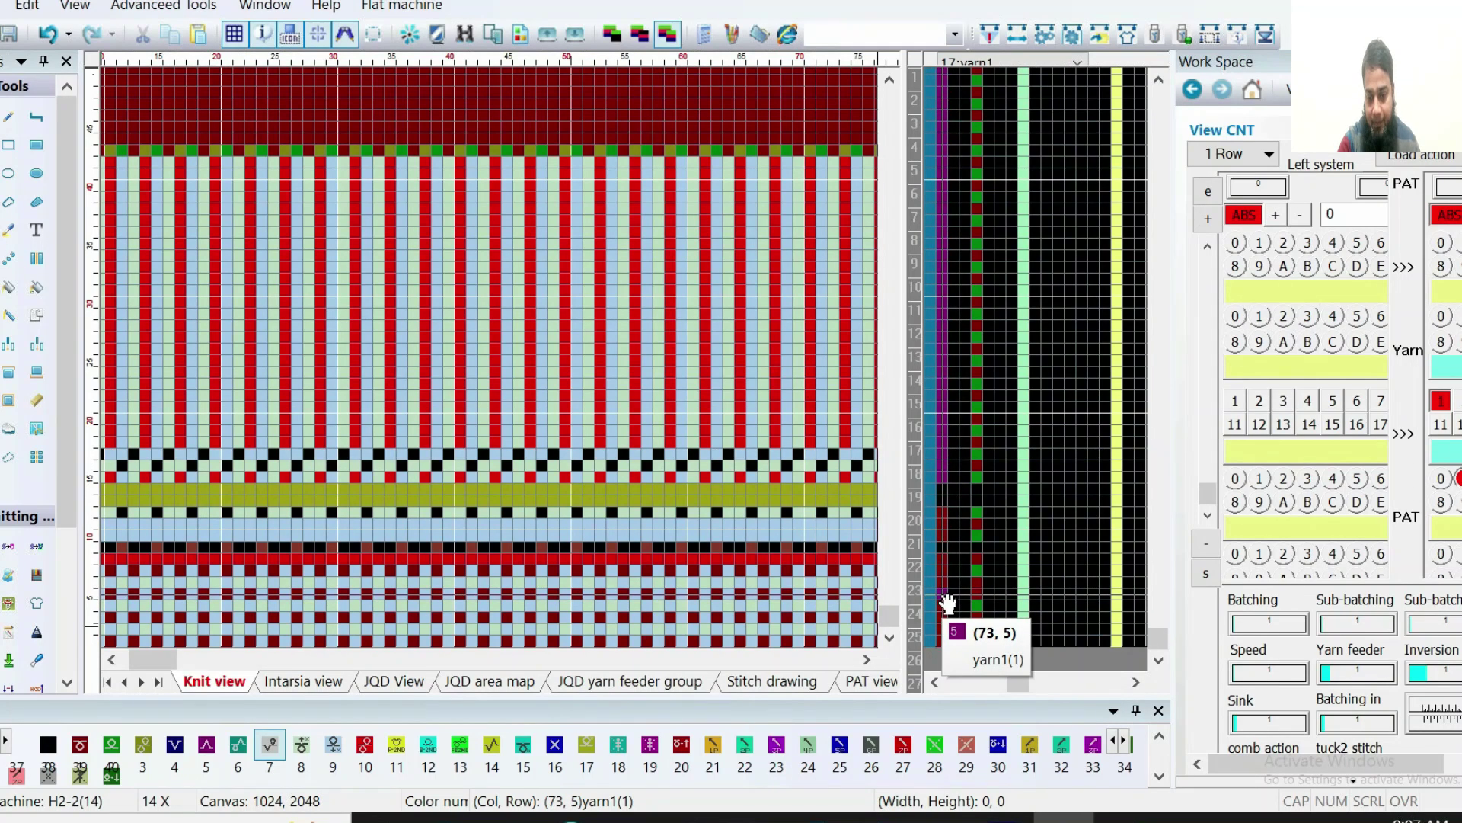
pyautogui.scroll(2, 948, 604)
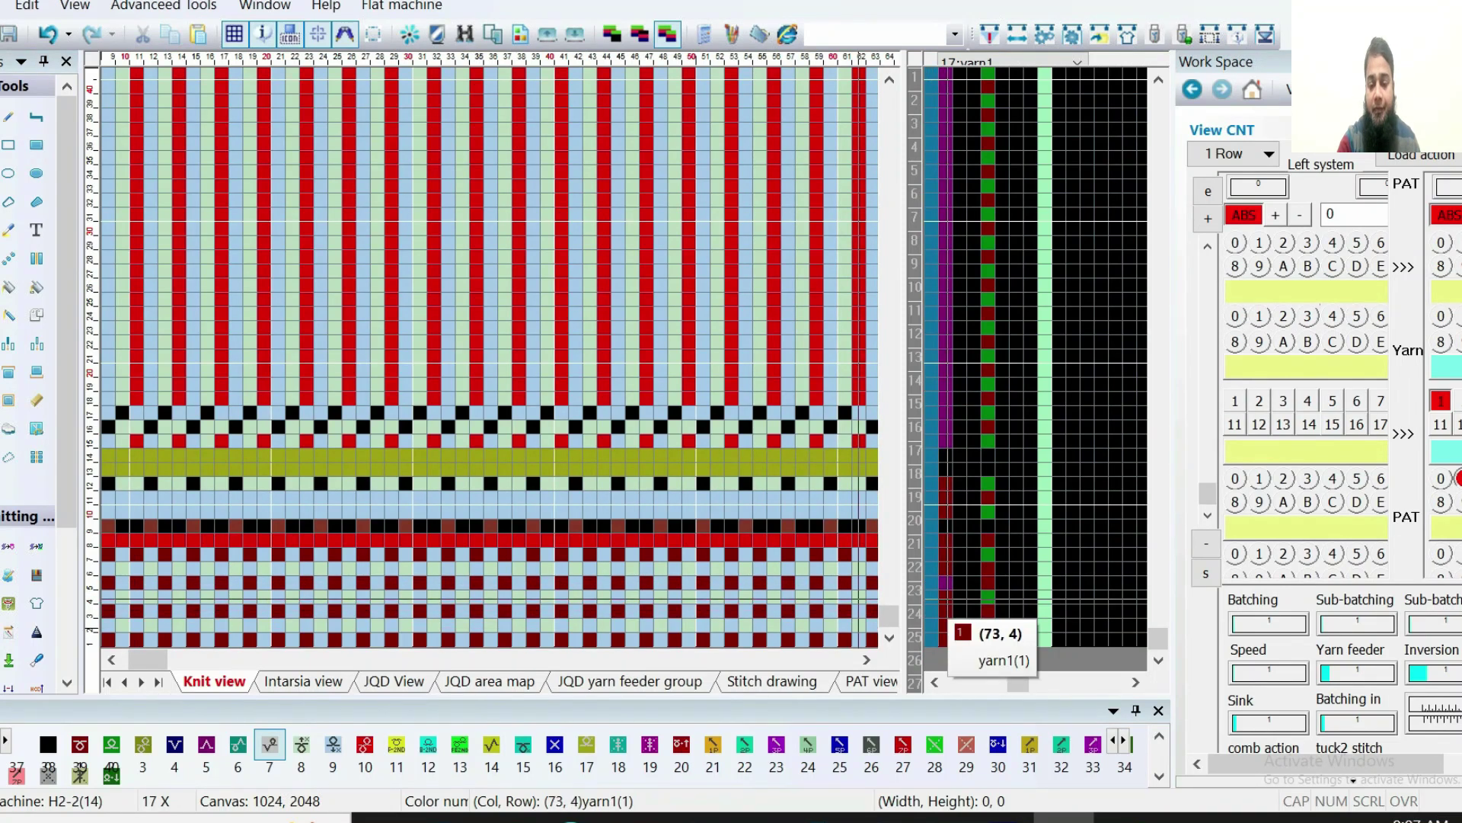
pyautogui.moveTo(946, 611); pyautogui.dragTo(974, 640)
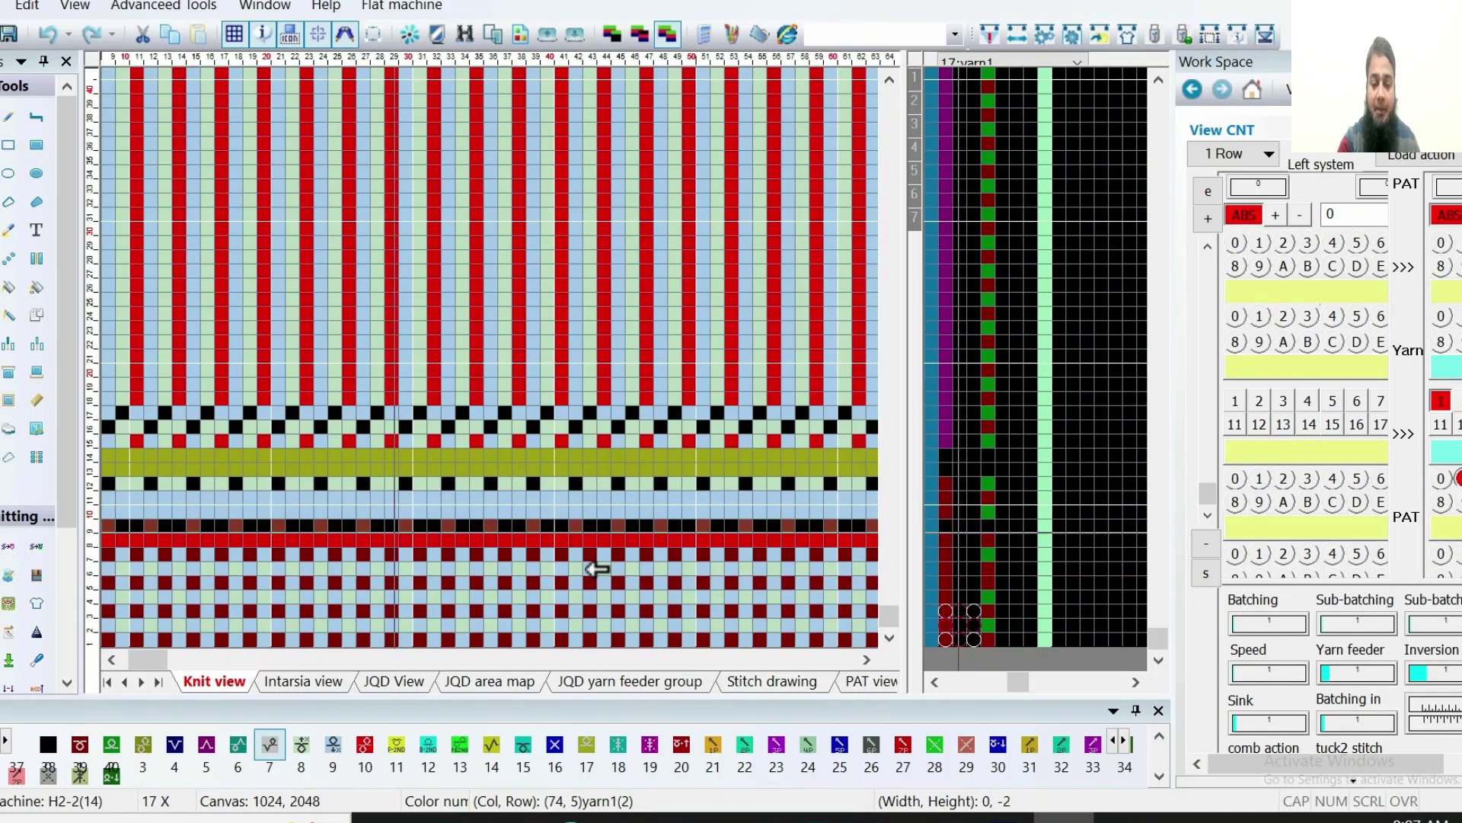
# Delete starting row 7, the maroon-dotted row directly beneath the solid red row, and save the pattern
pyautogui.moveTo(507, 553); pyautogui.dragTo(633, 553)
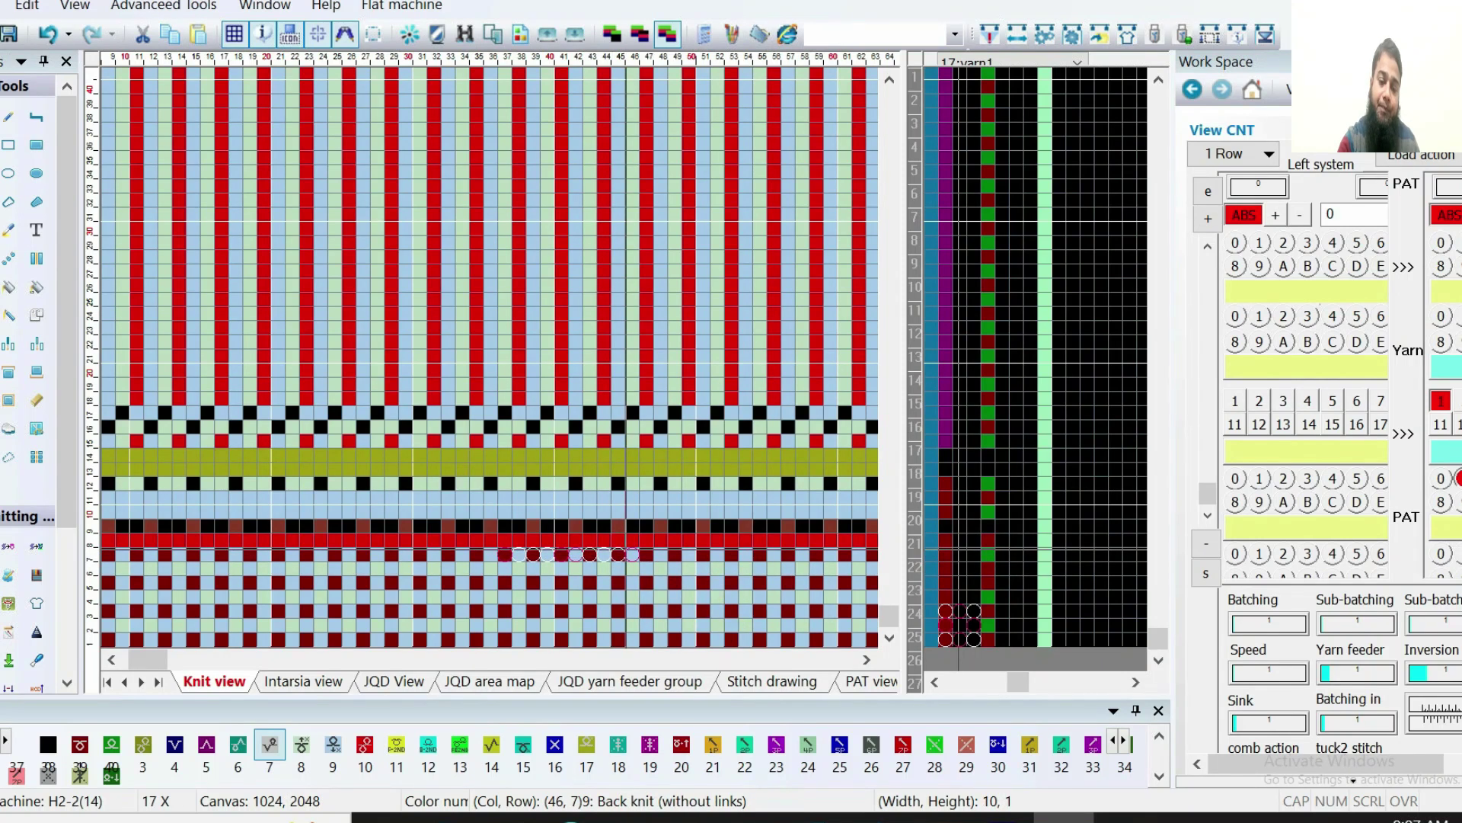
pyautogui.click(270, 295)
pyautogui.click(2, 373)
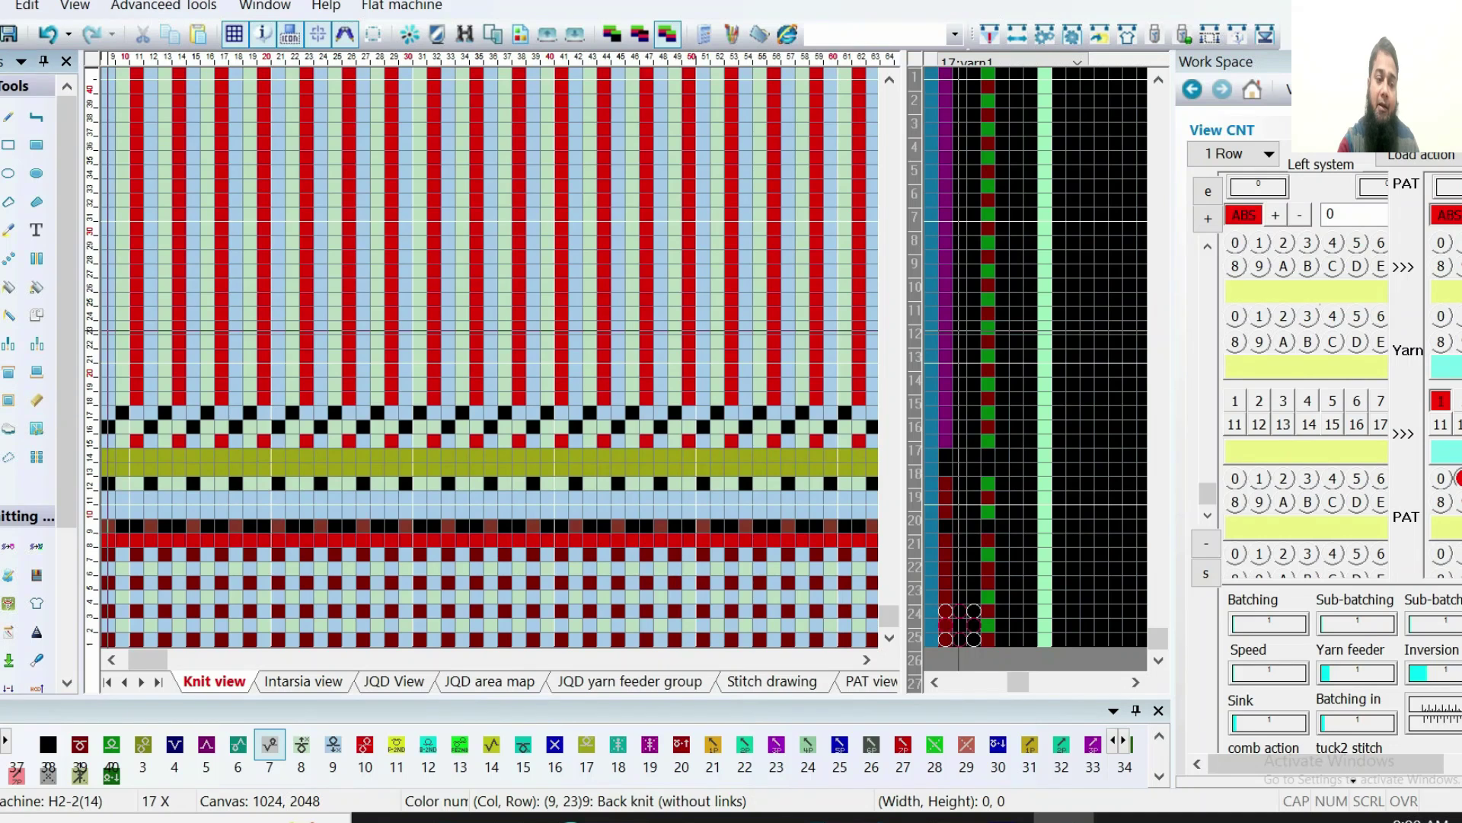
pyautogui.click(325, 556)
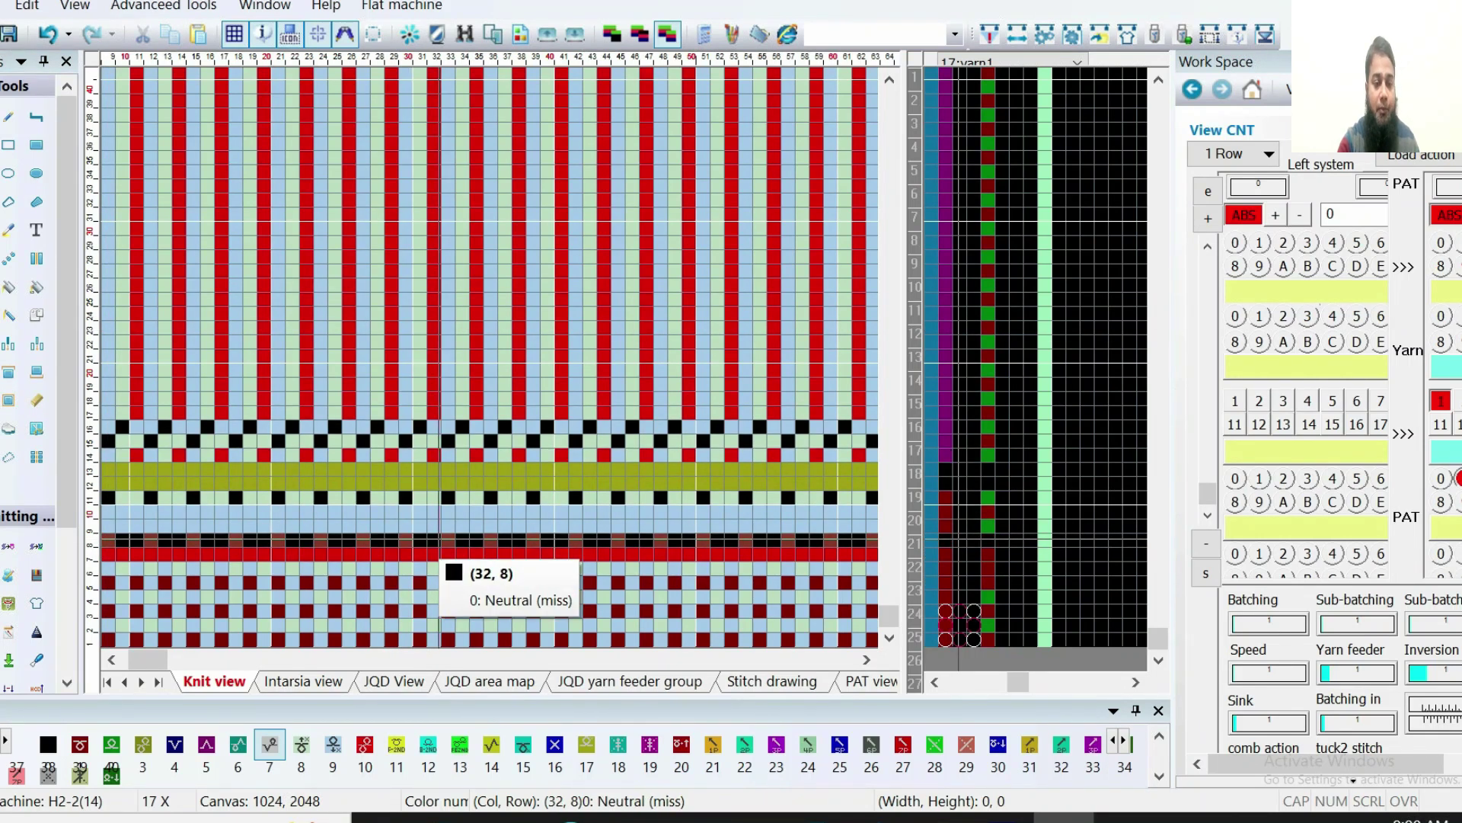
pyautogui.click(9, 33)
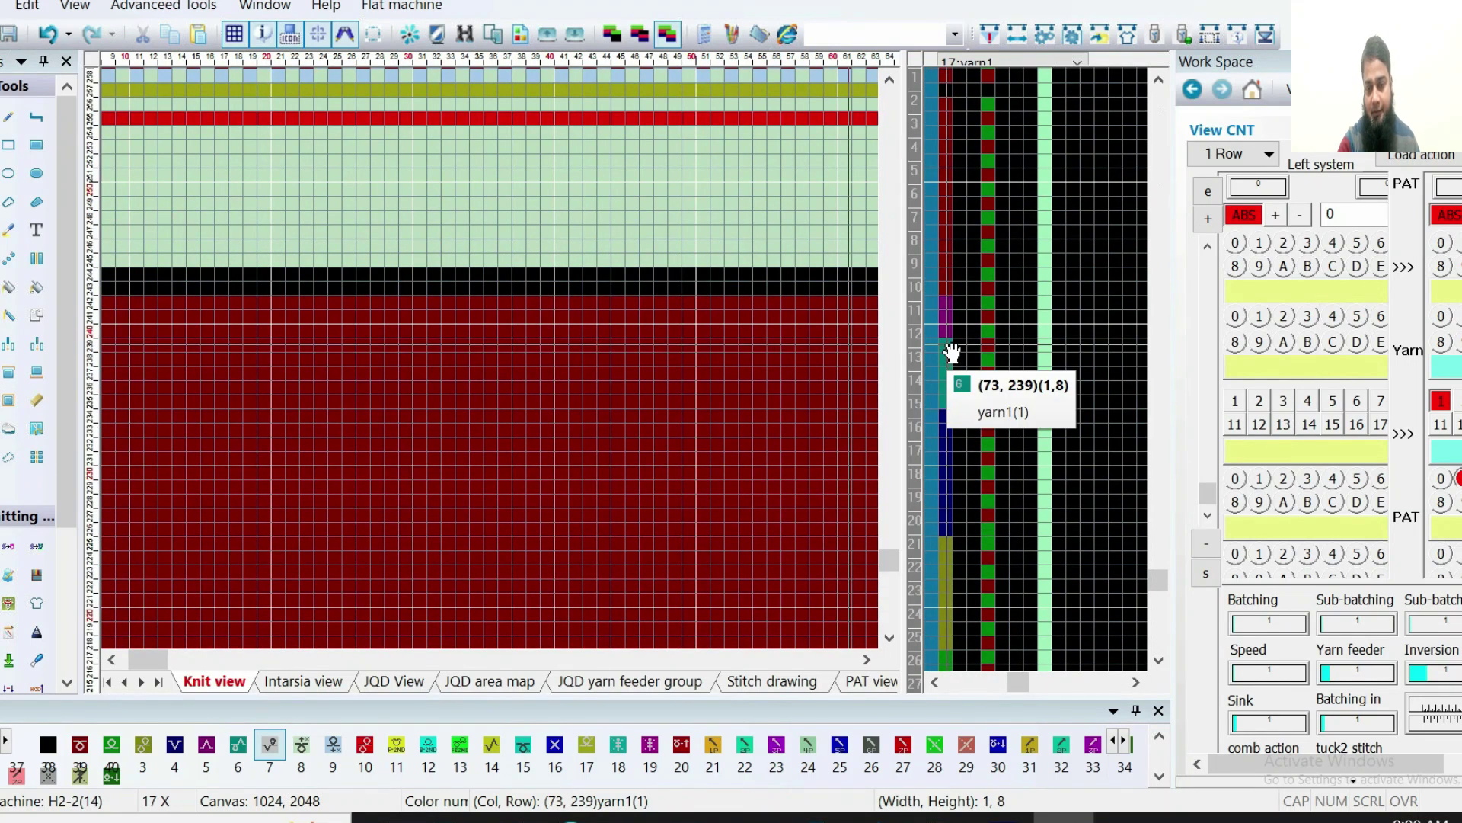
# Pencil colour 6 into one yarn1 cell beside the light-green rows and add stitch cells at the left end of the two black rows above the body
pyautogui.moveTo(953, 373); pyautogui.dragTo(949, 423)
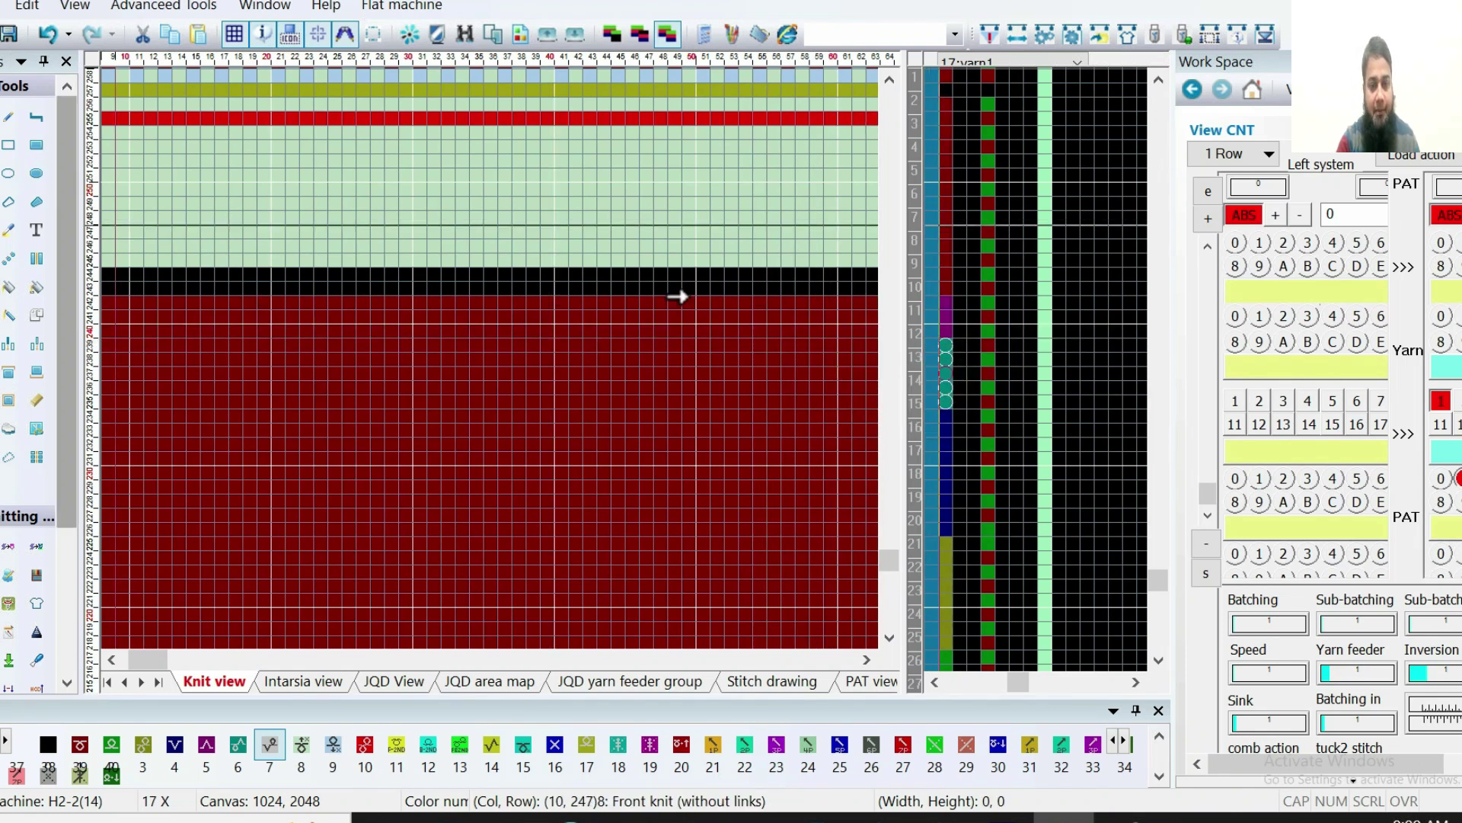
pyautogui.click(9, 116)
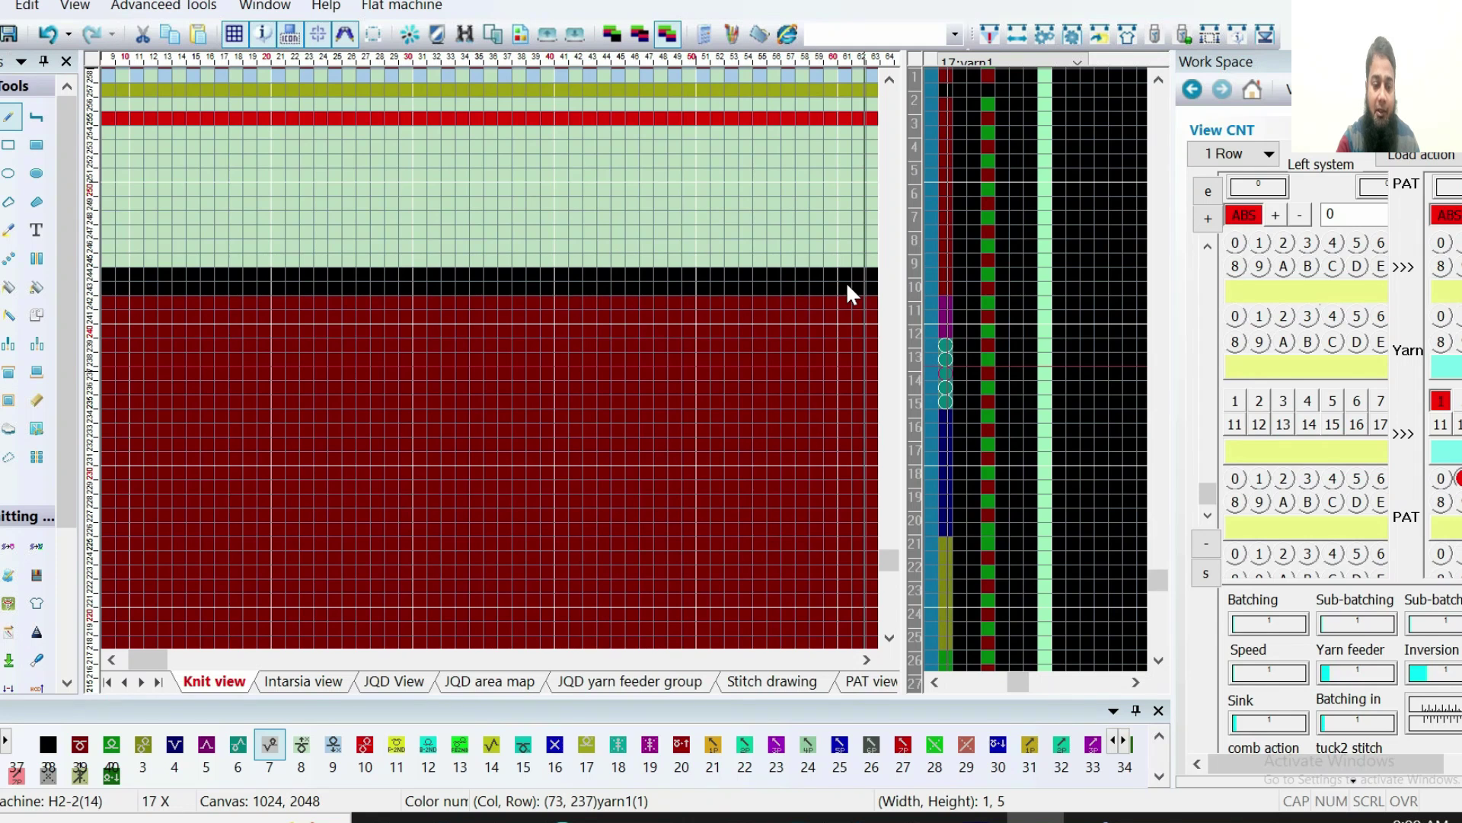
pyautogui.click(238, 744)
pyautogui.scroll(-1, 249, 332)
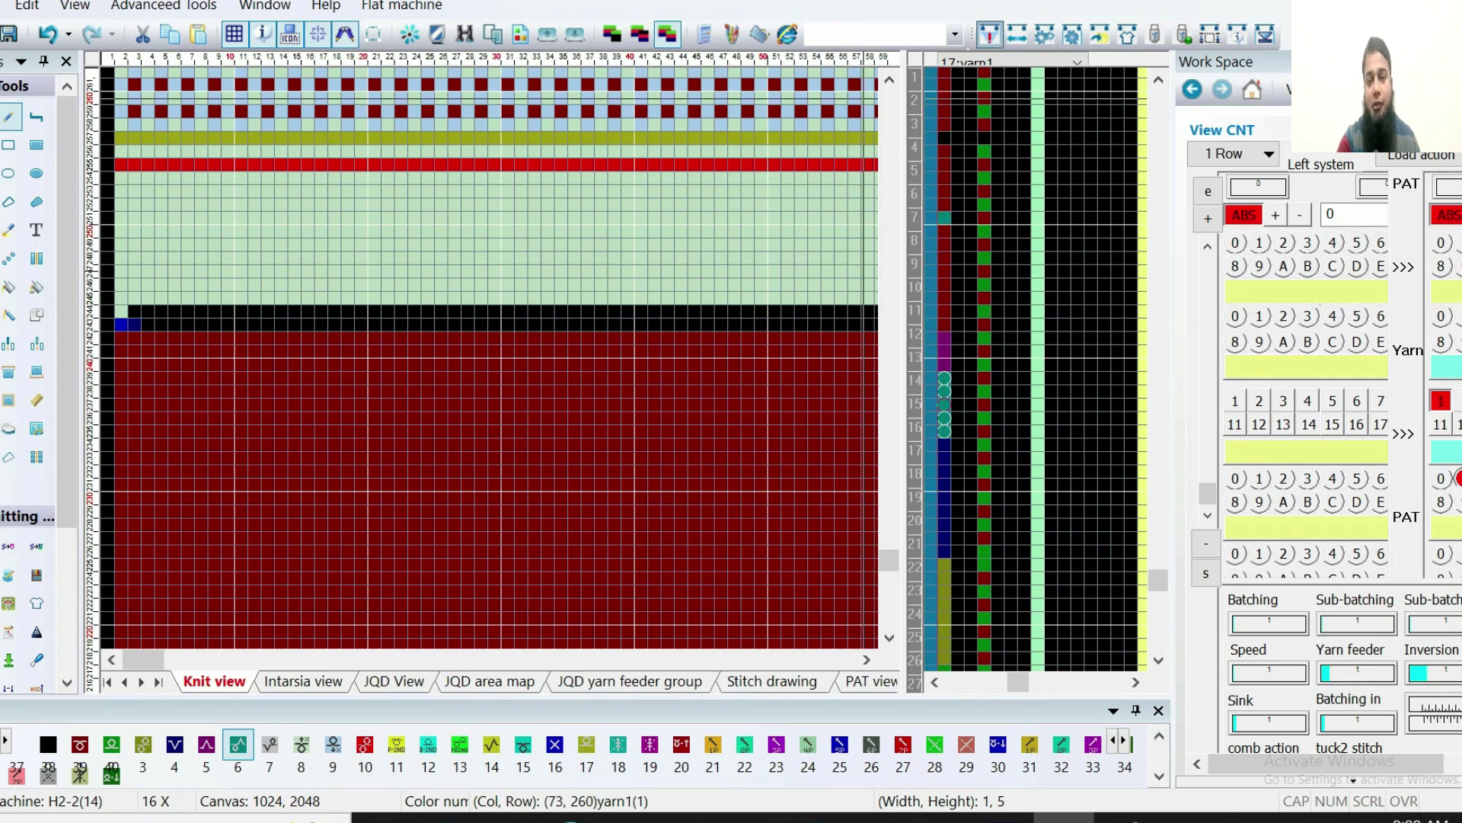
# Compile the pattern for machine type H2-2 with the existing options and close the compiling report
pyautogui.click(996, 43)
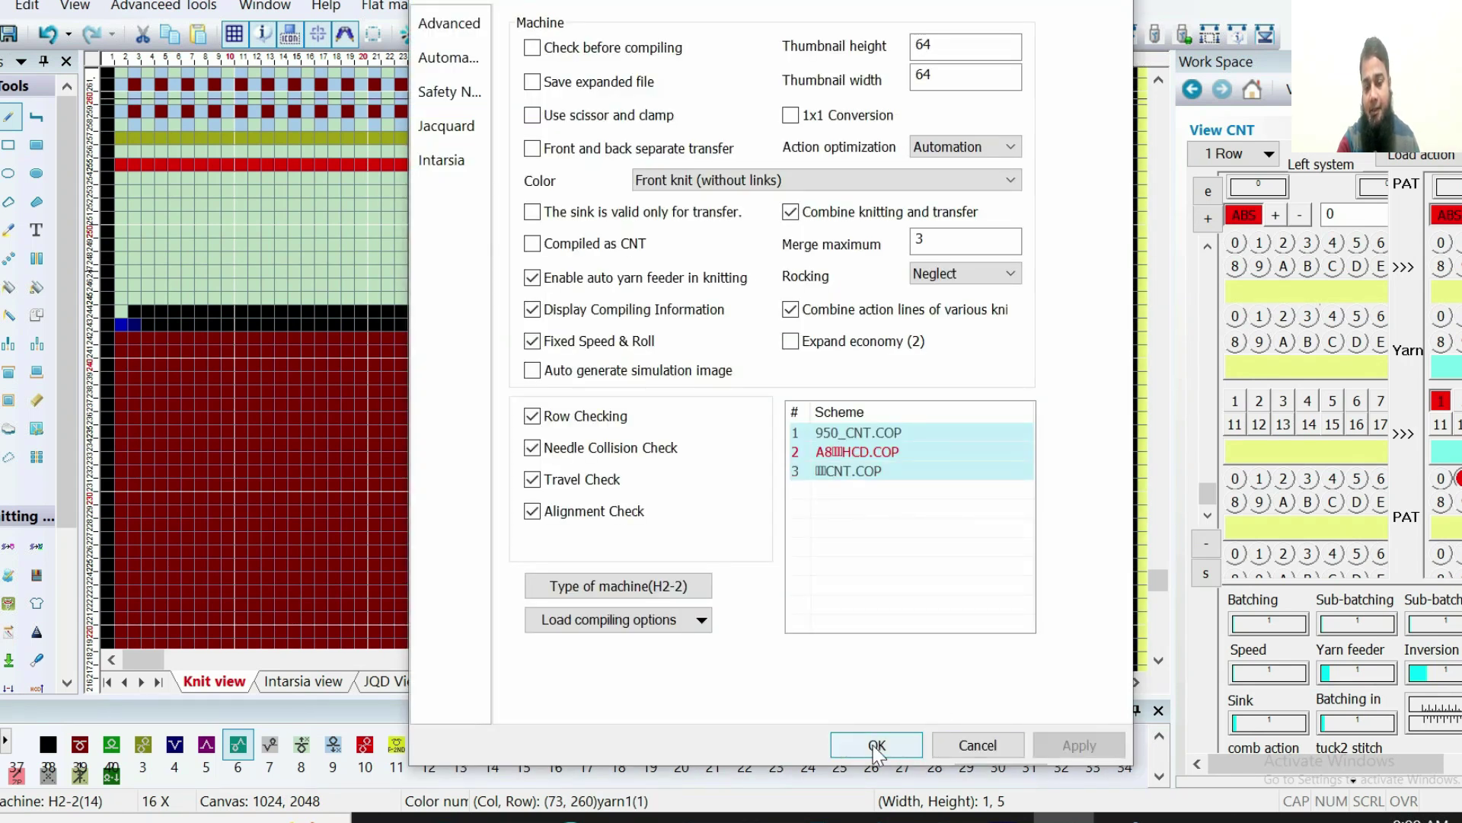
pyautogui.click(874, 744)
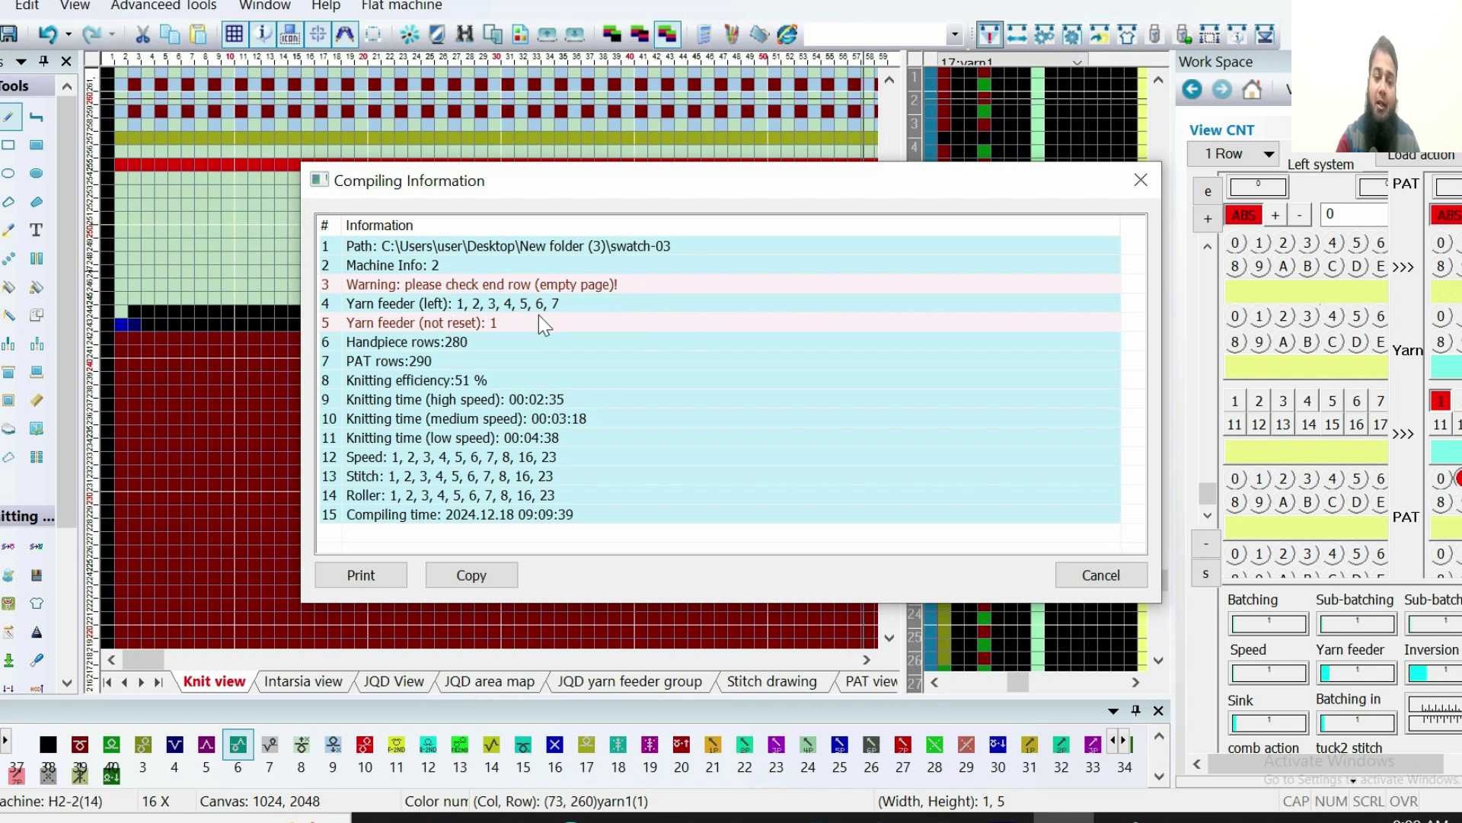
pyautogui.click(1140, 180)
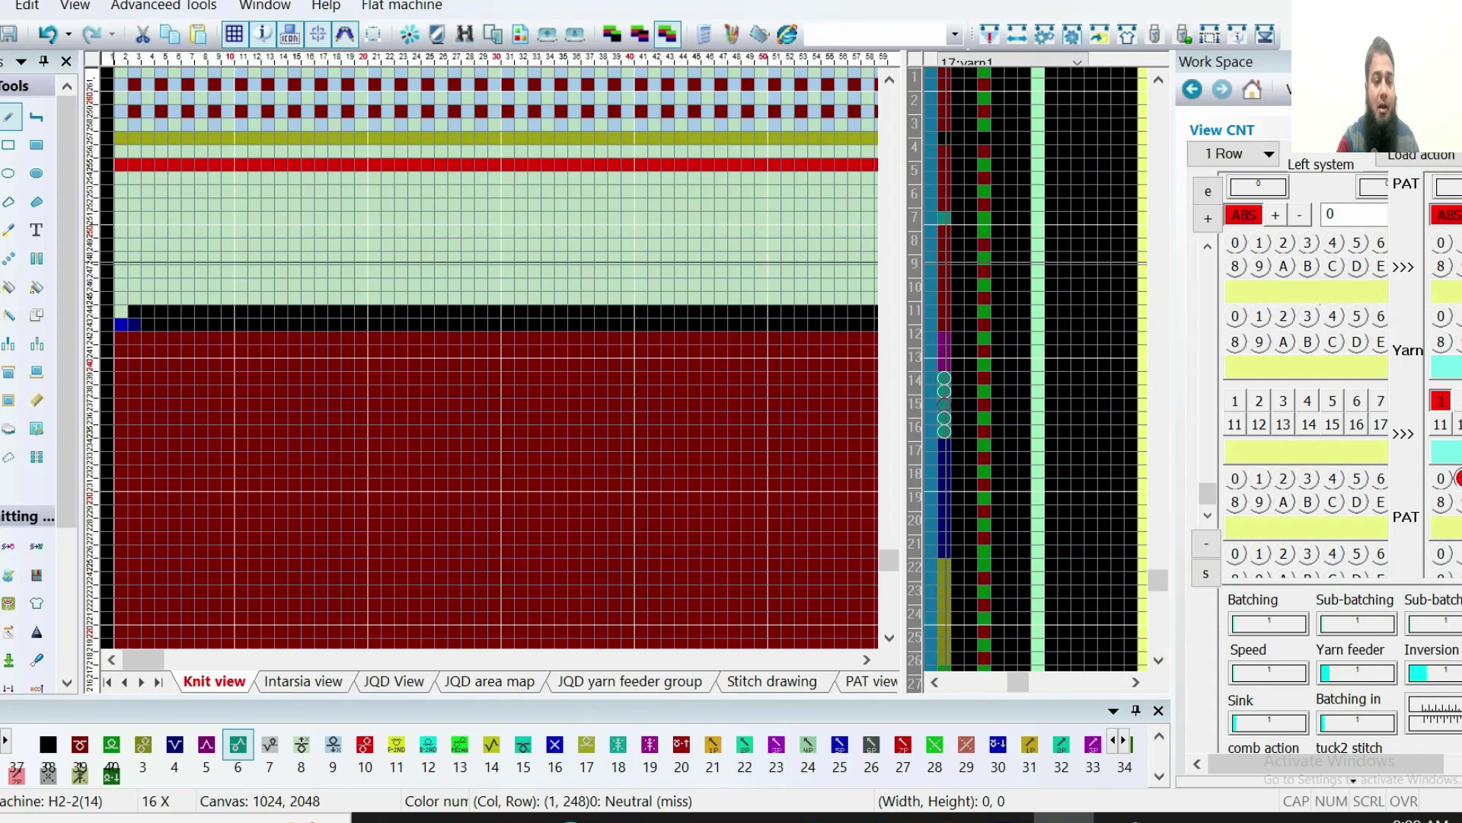
# Insert one more light-green front knit row above the black rows and recompile the pattern for H2-2
pyautogui.click(356, 191)
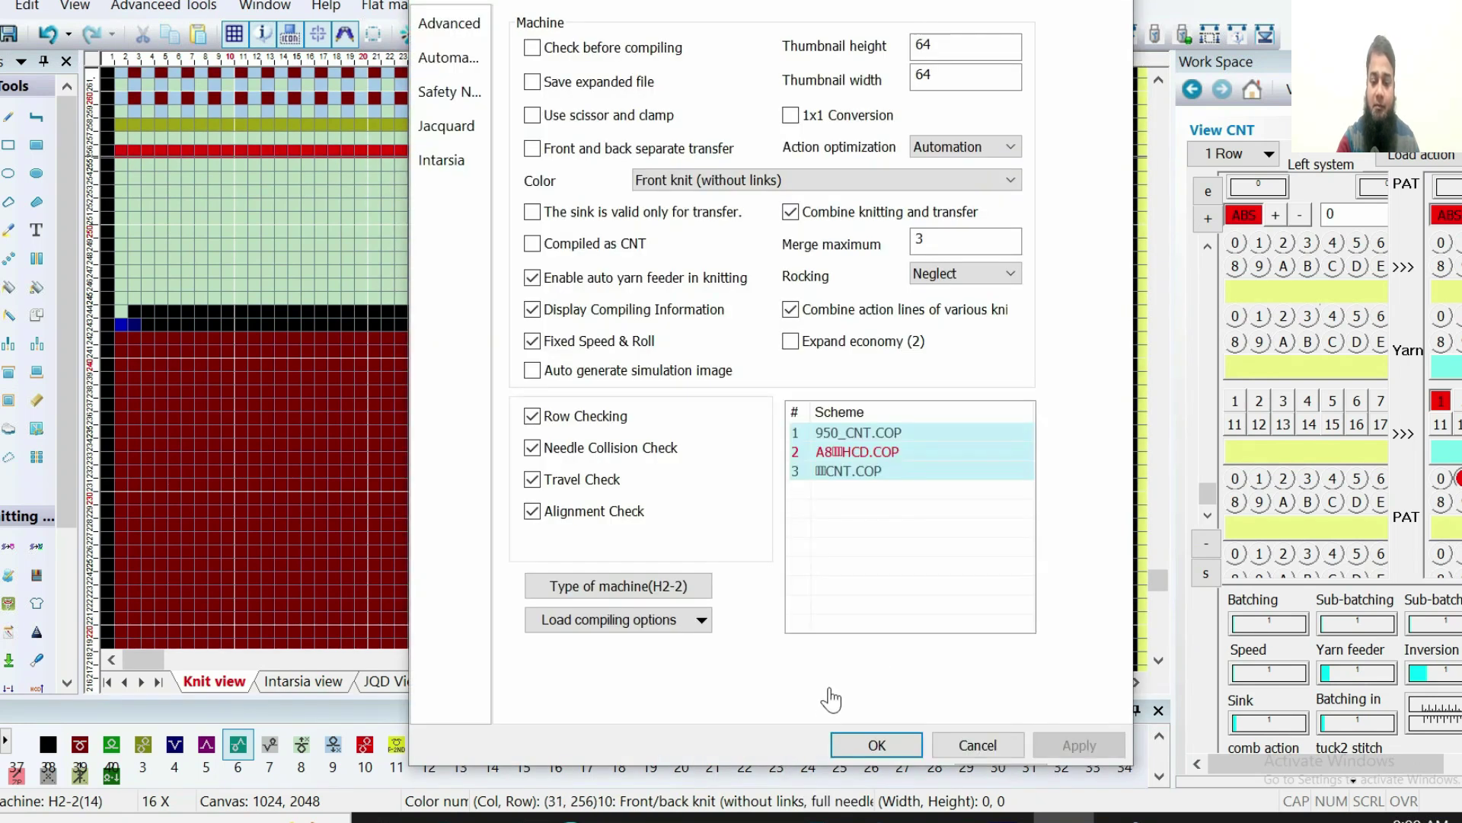
pyautogui.click(872, 742)
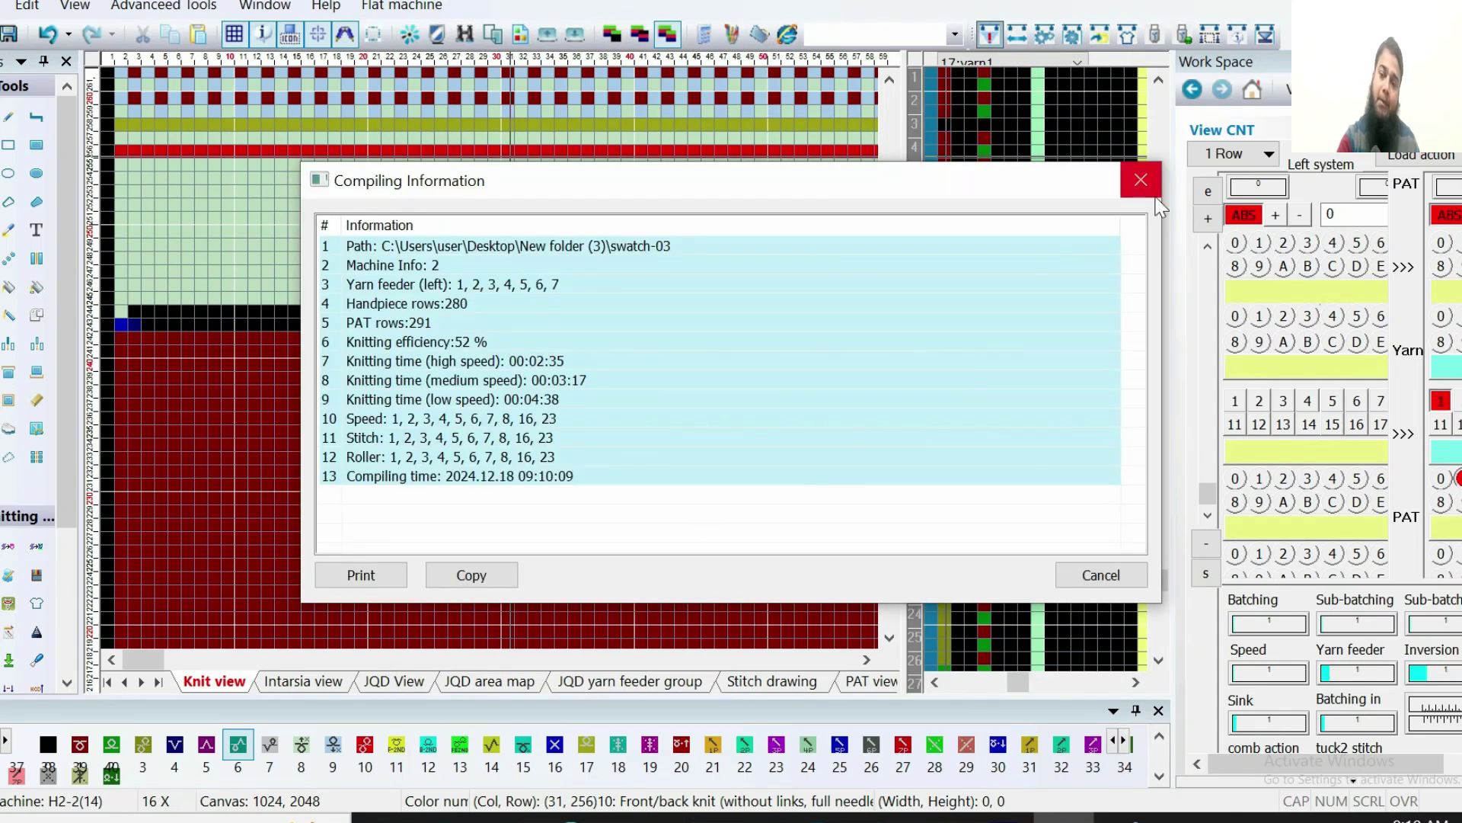
pyautogui.click(1140, 179)
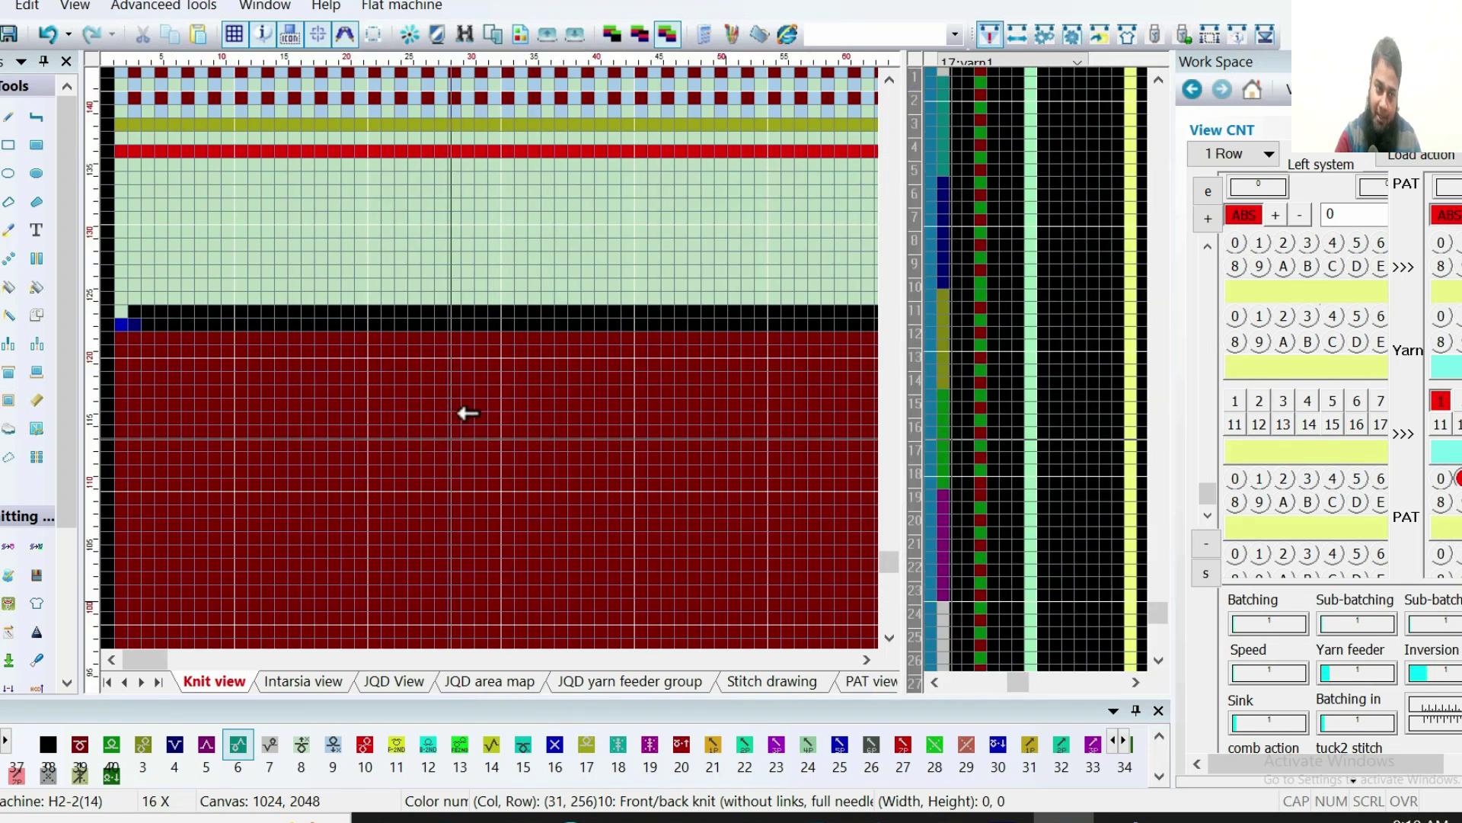
# Examine the front knit body, the ribbing and the starting rows together with their yarn1 colours across the full pattern width
pyautogui.scroll(-1, 467, 411)
pyautogui.moveTo(539, 385); pyautogui.dragTo(634, 259)
pyautogui.click(637, 259)
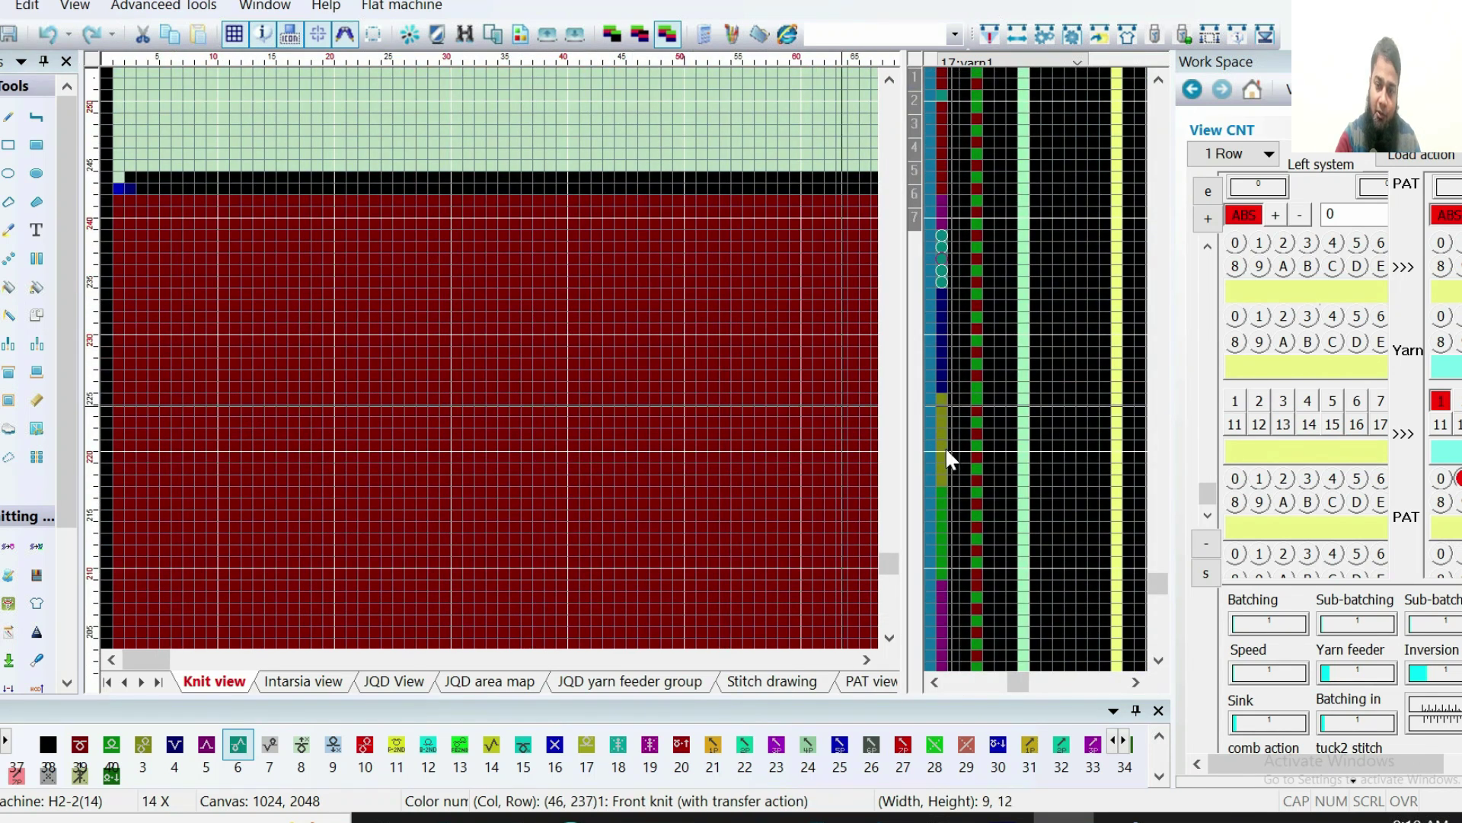
pyautogui.scroll(-10, 893, 579)
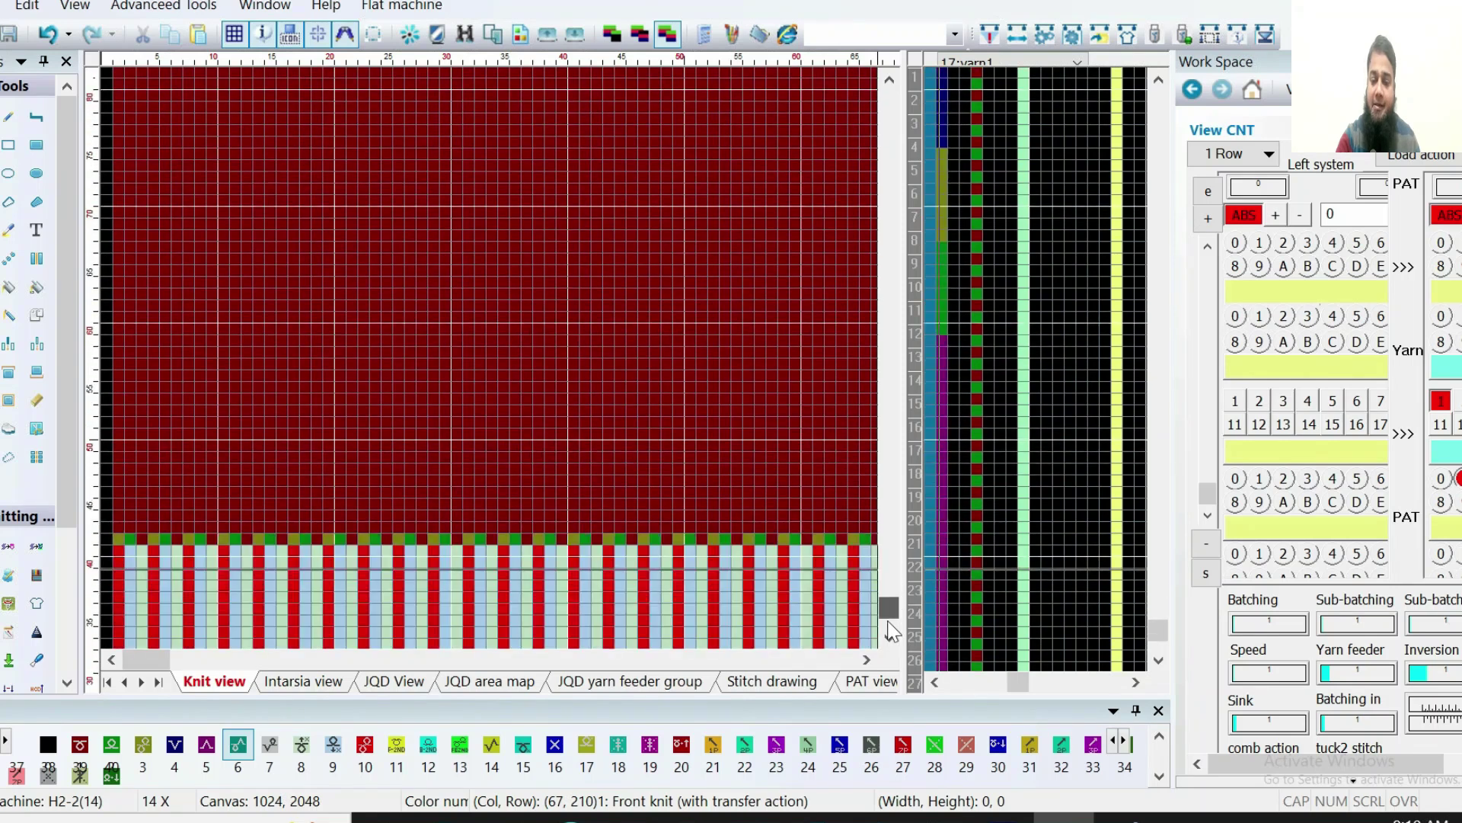
pyautogui.scroll(-1, 474, 353)
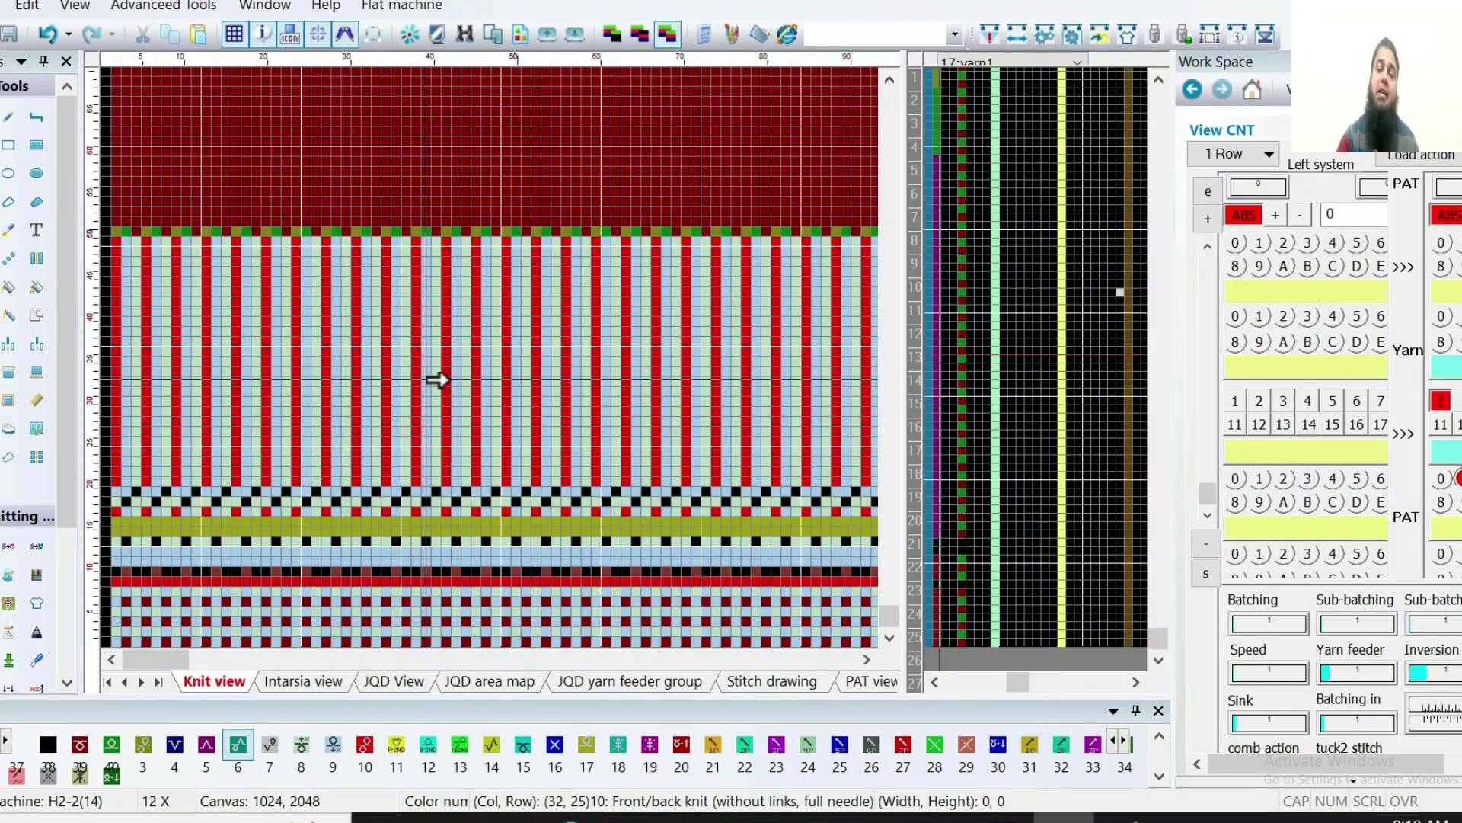
pyautogui.scroll(-1, 434, 379)
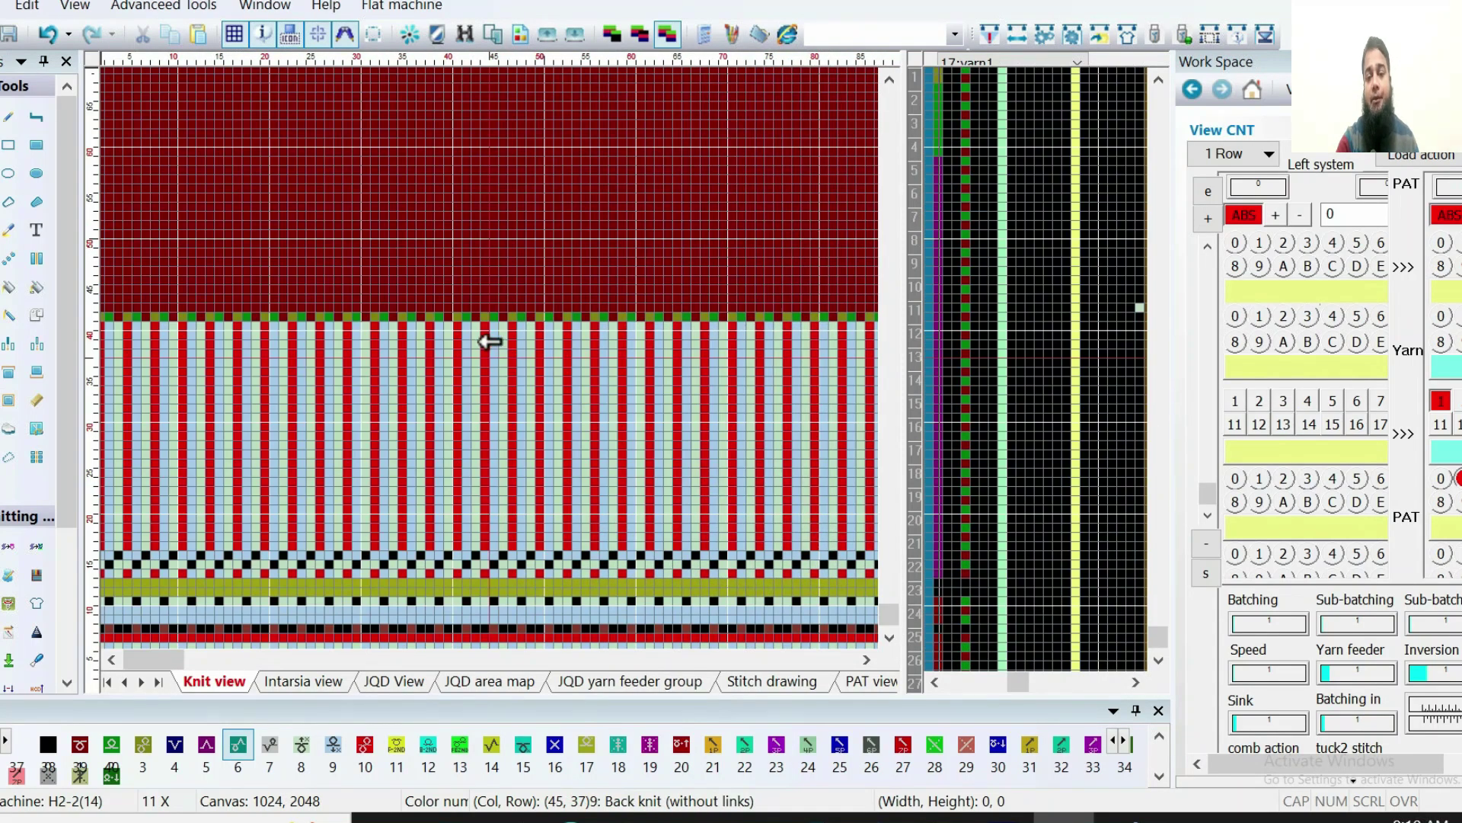
pyautogui.scroll(1, 483, 336)
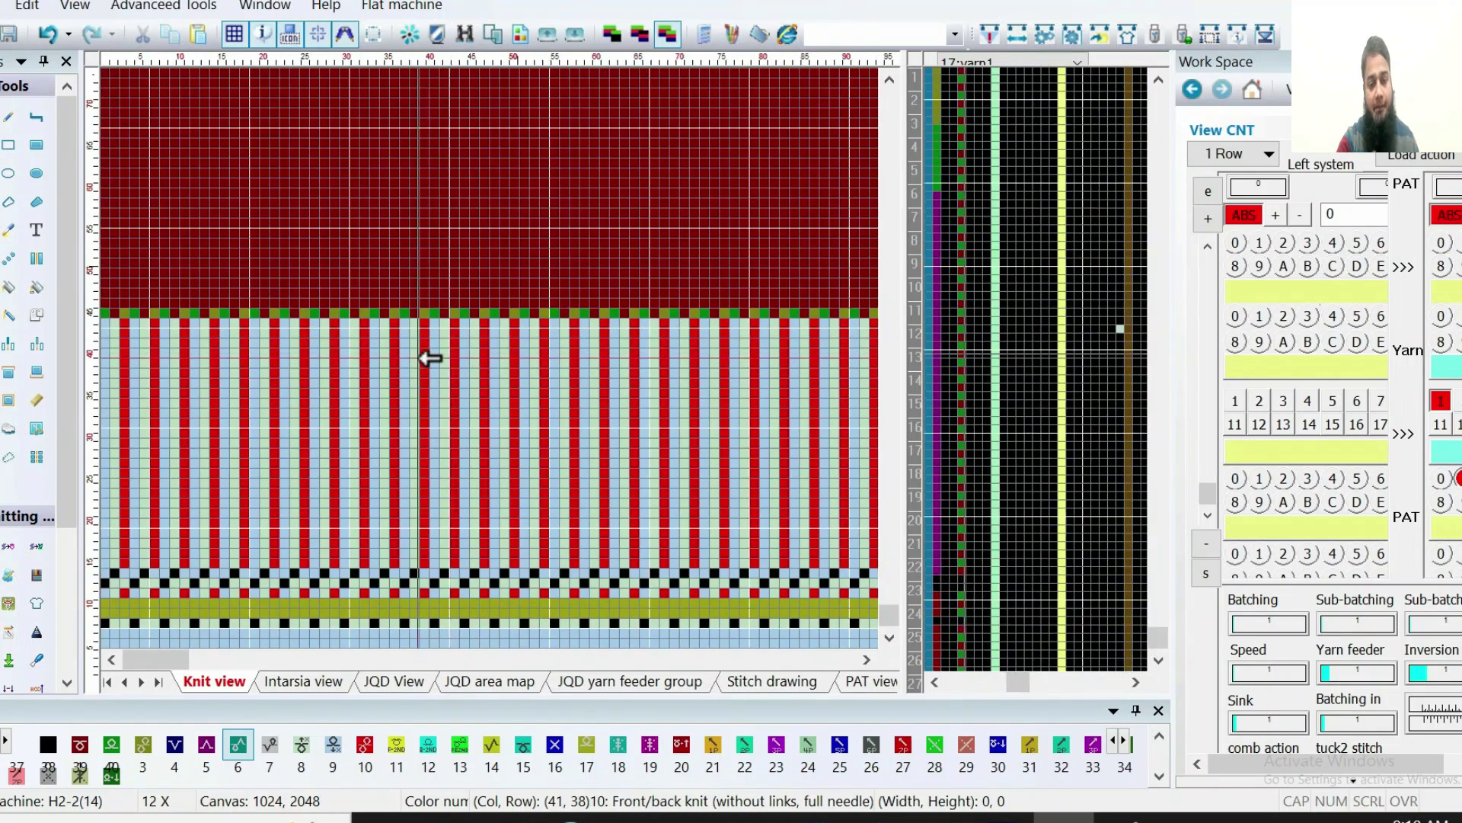
pyautogui.scroll(-2, 427, 355)
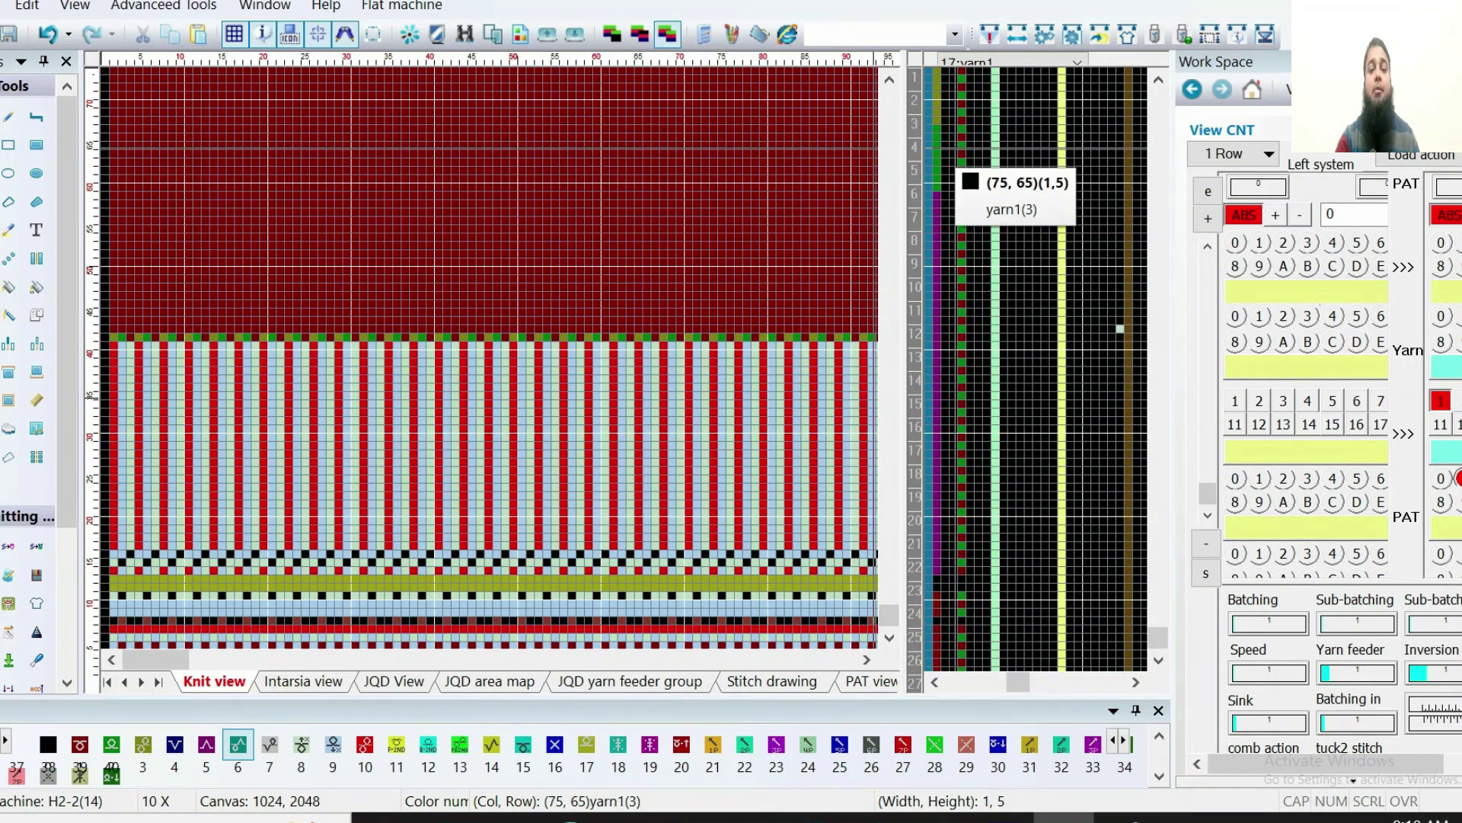
pyautogui.scroll(1, 452, 358)
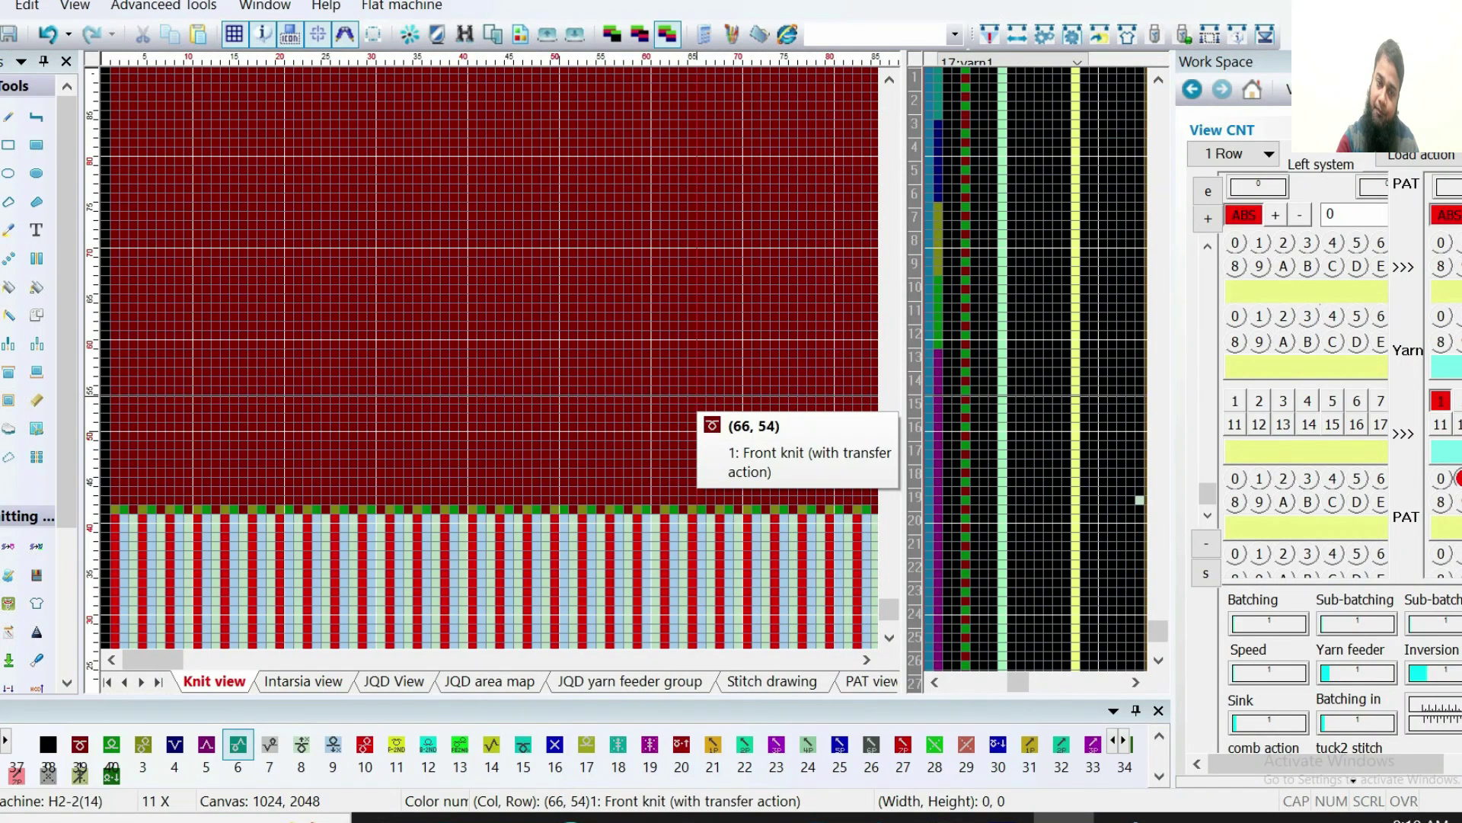
pyautogui.scroll(-3, 499, 359)
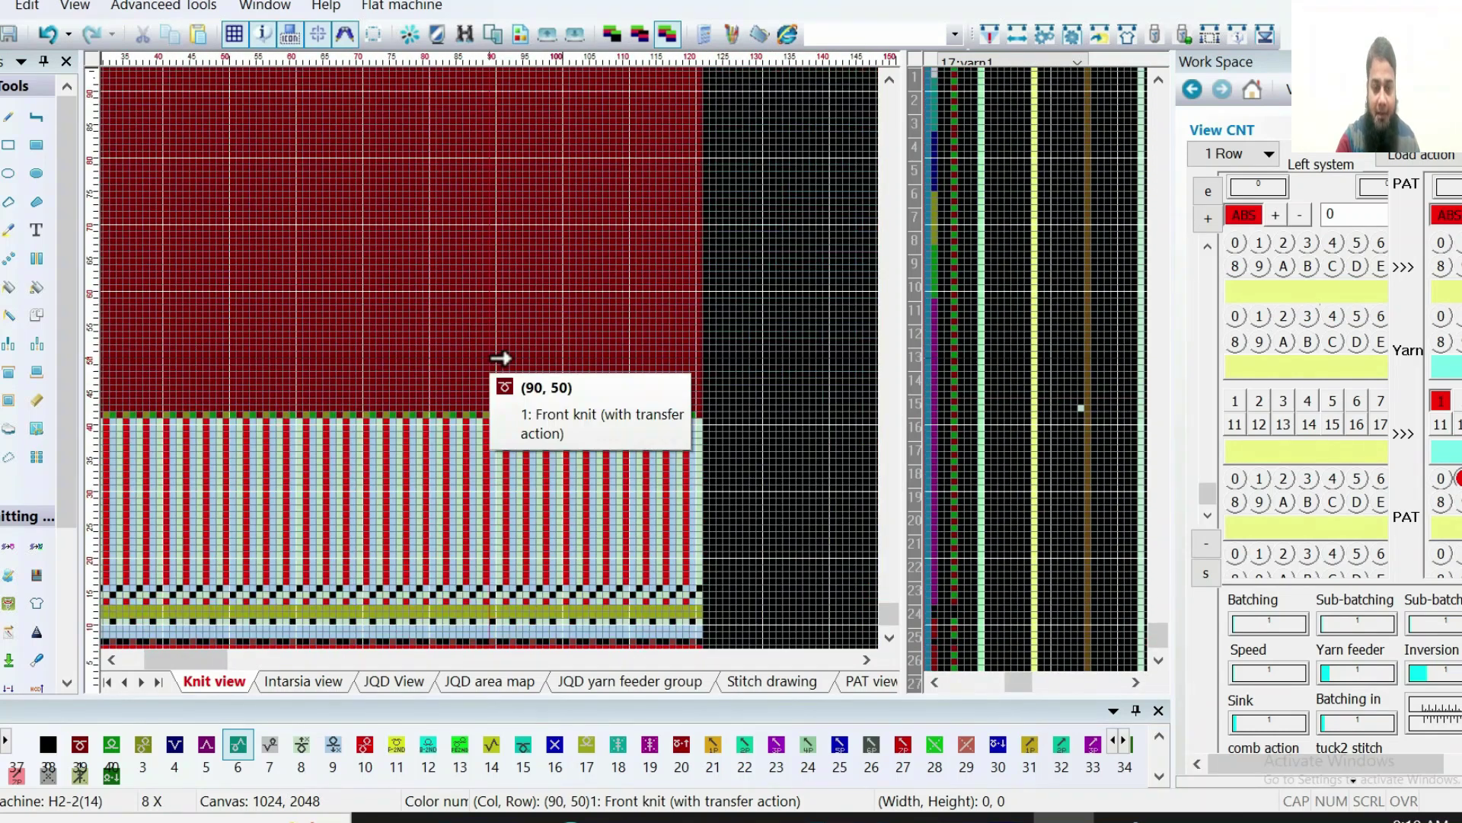
pyautogui.scroll(-2, 494, 412)
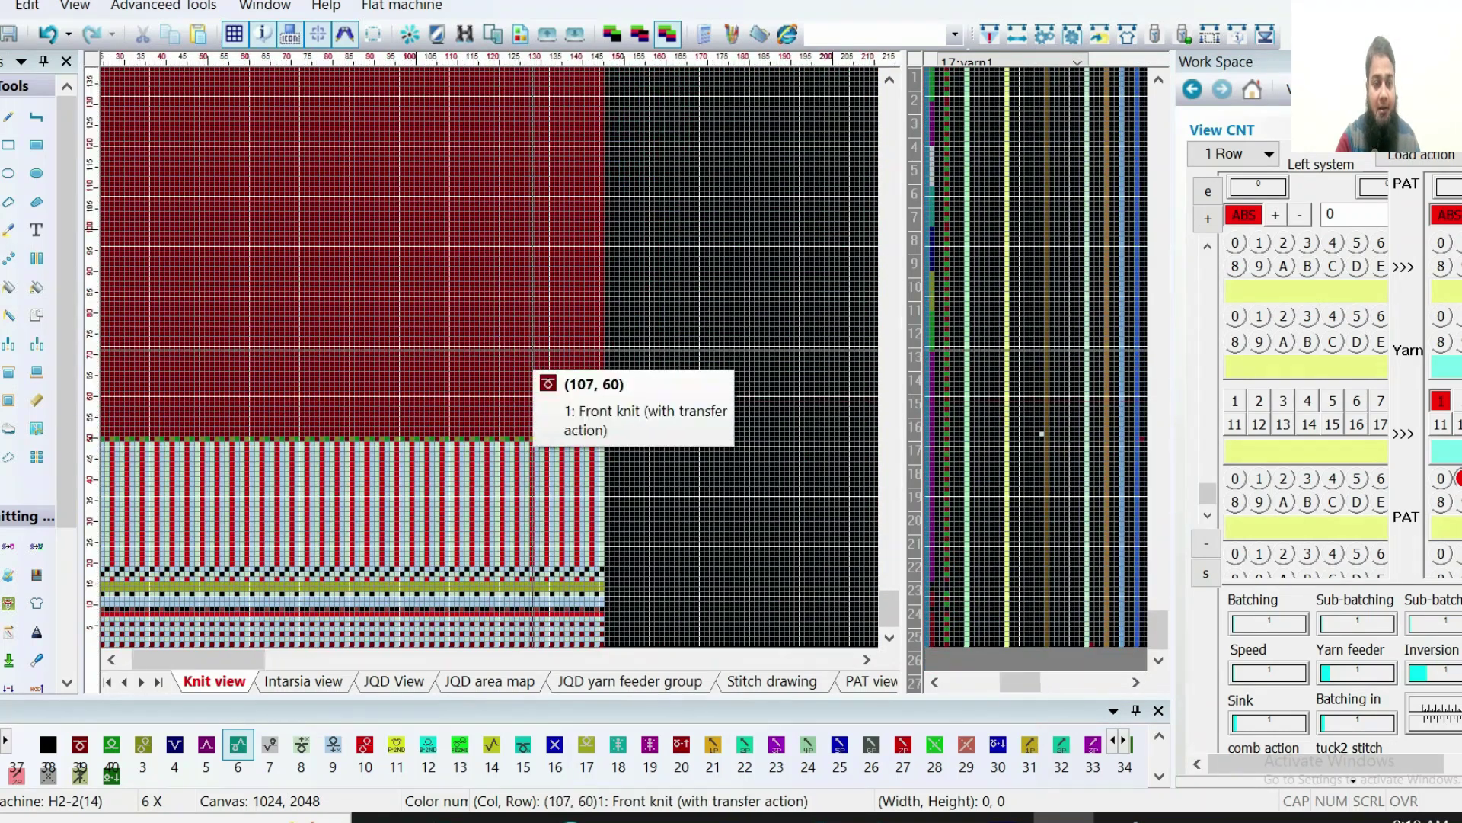
pyautogui.scroll(-2, 518, 347)
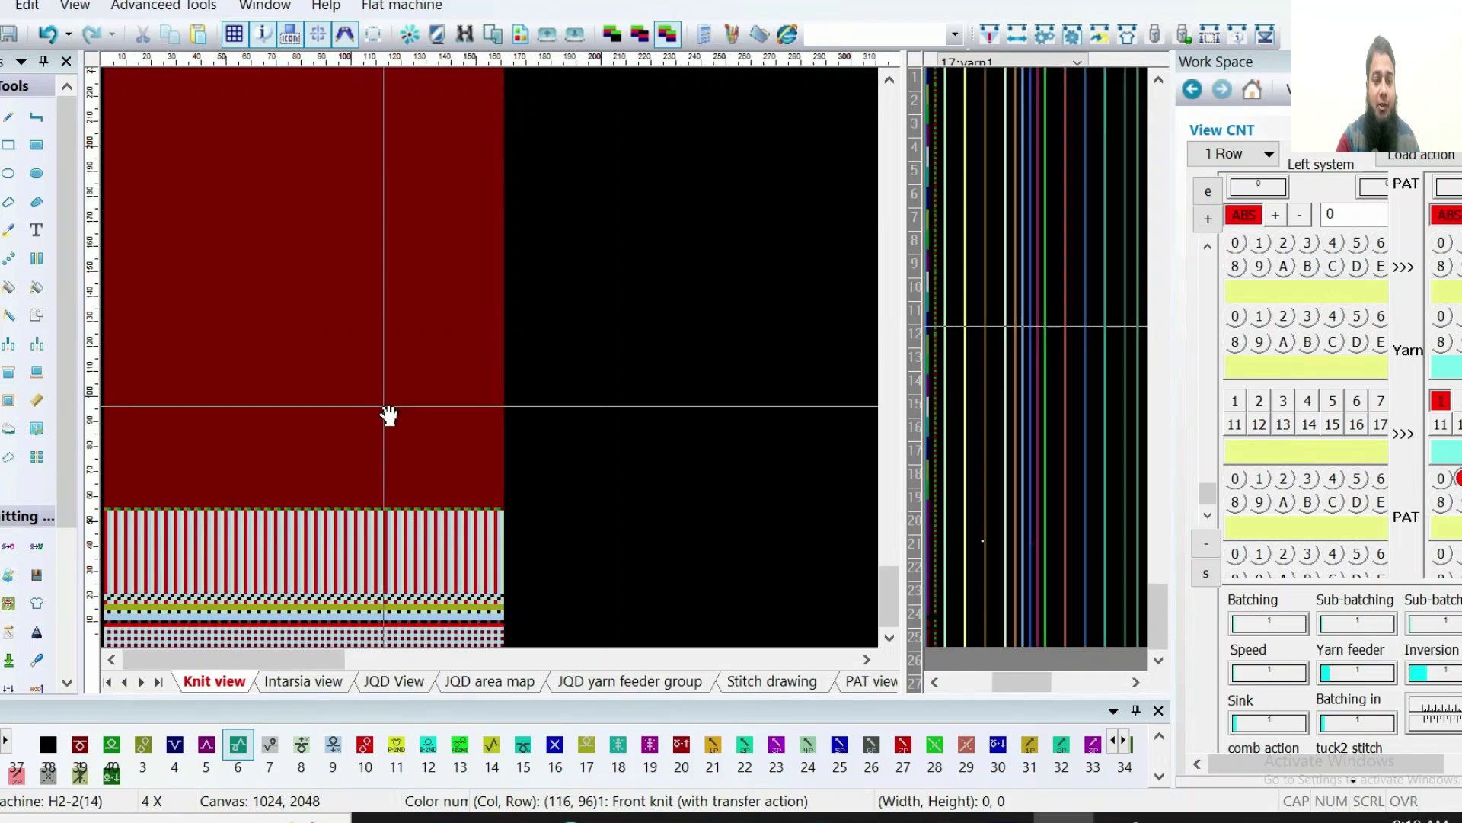
pyautogui.scroll(-2, 124, 238)
# Pencil a short diagonal stroke of colour 6 in the empty canvas beside the body, from about (166, 136) to (173, 140)
pyautogui.click(12, 118)
pyautogui.moveTo(377, 420); pyautogui.dragTo(399, 409)
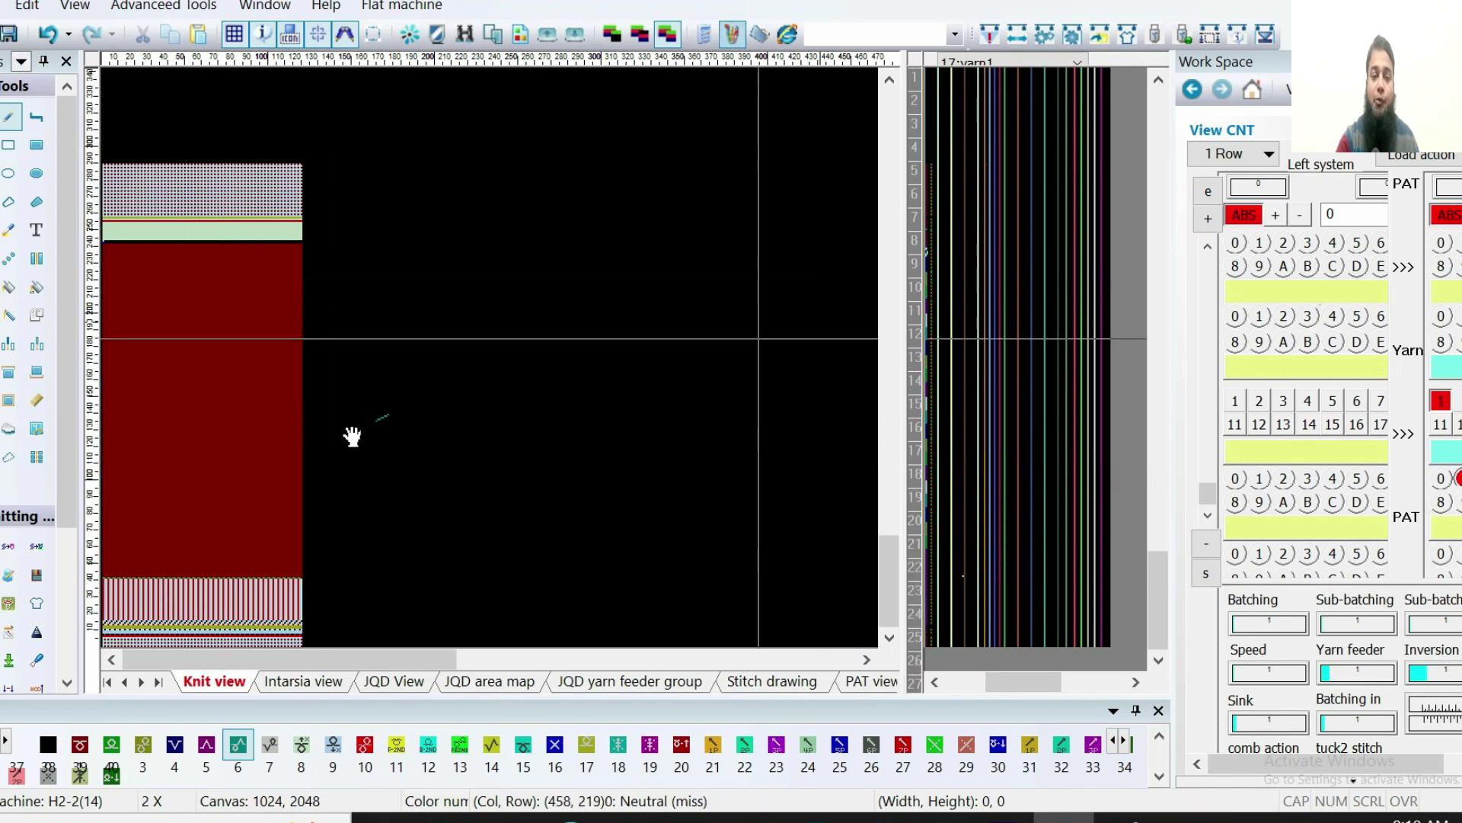
pyautogui.scroll(2, 219, 415)
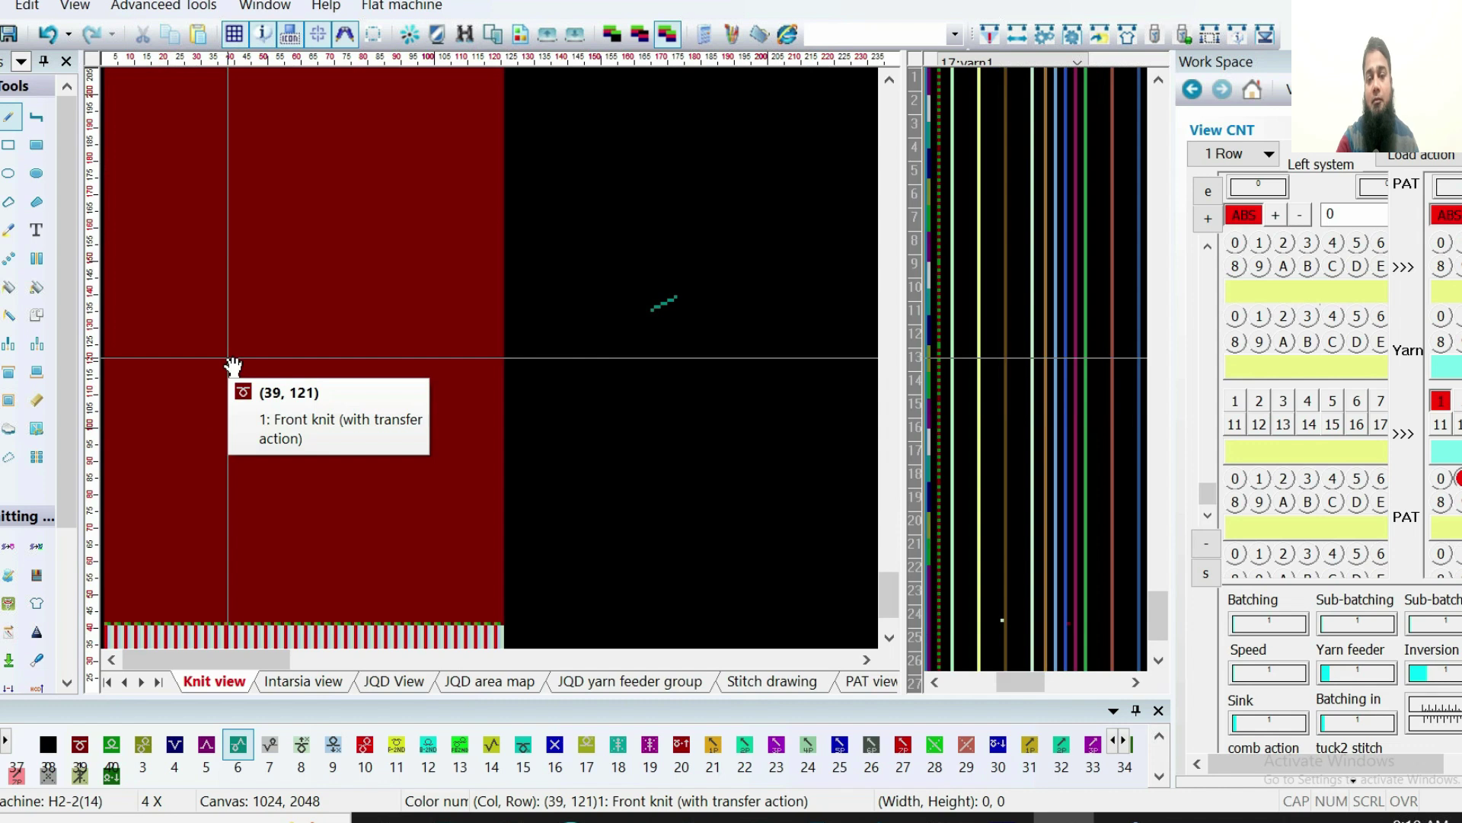
pyautogui.scroll(1, 251, 368)
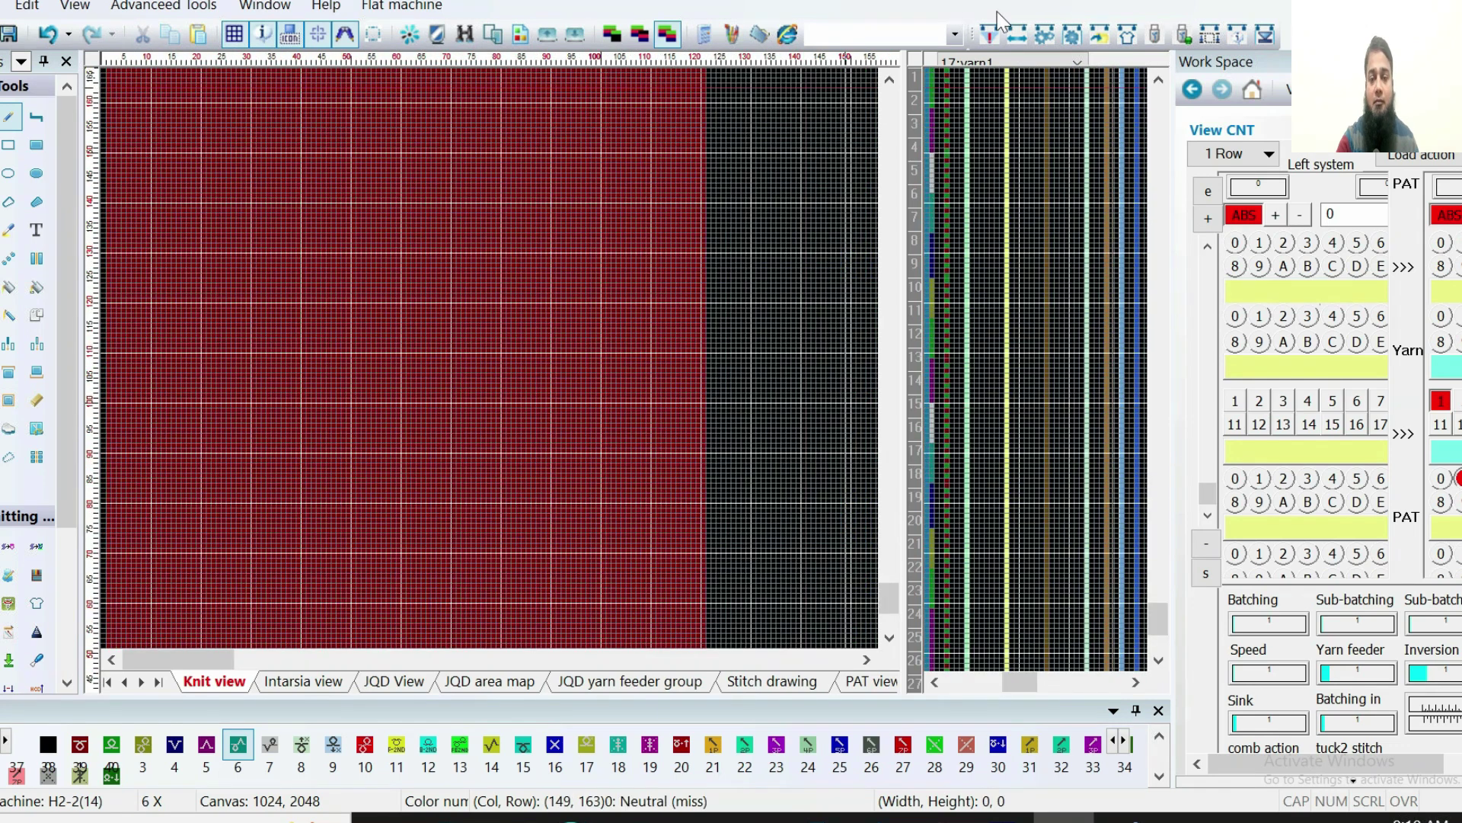
# Compile the pattern containing the stray stroke, check the compiling report for danger needles and yarn feeder warnings, and close it
pyautogui.click(989, 36)
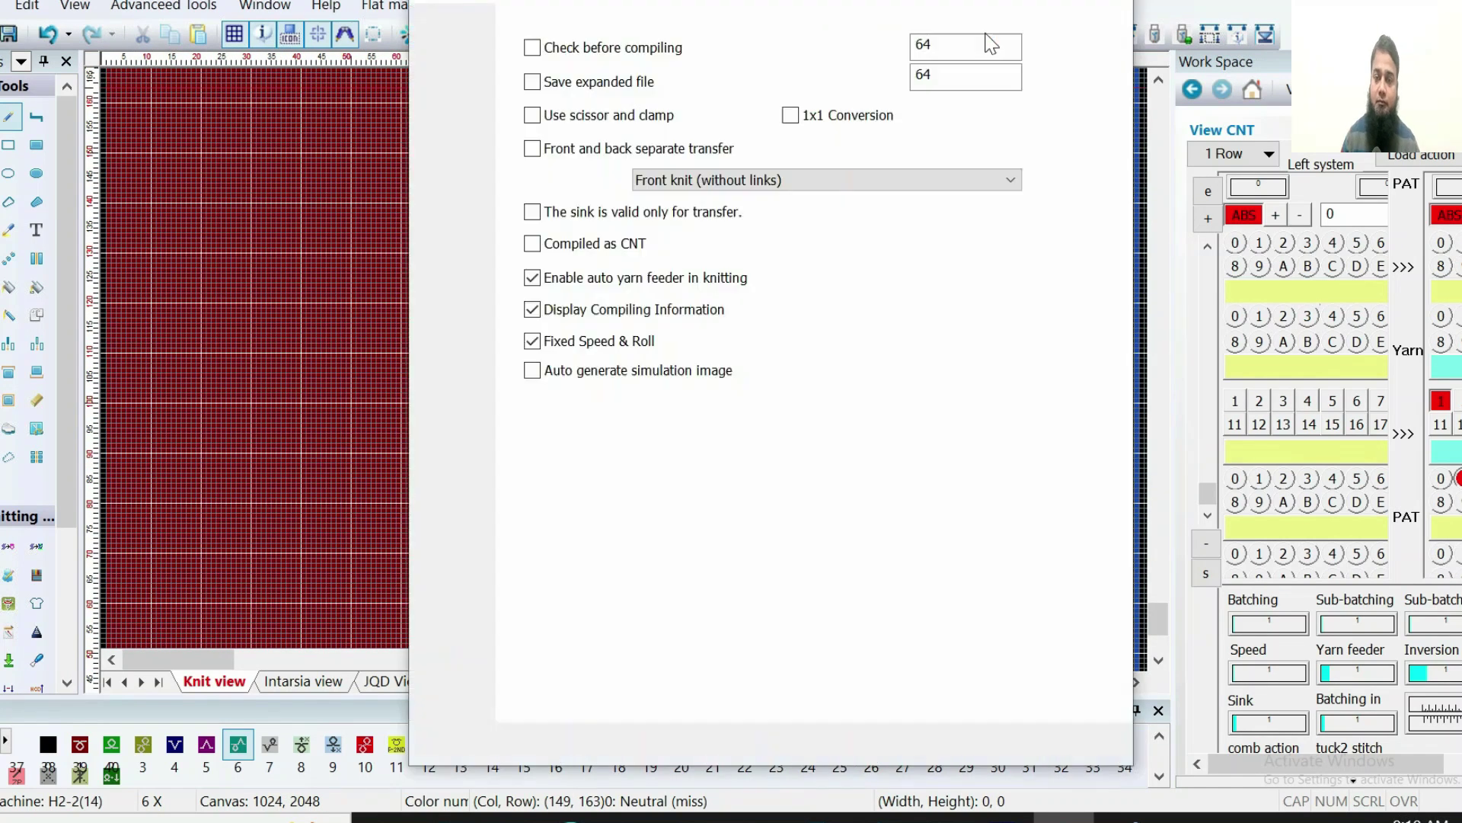
pyautogui.click(897, 752)
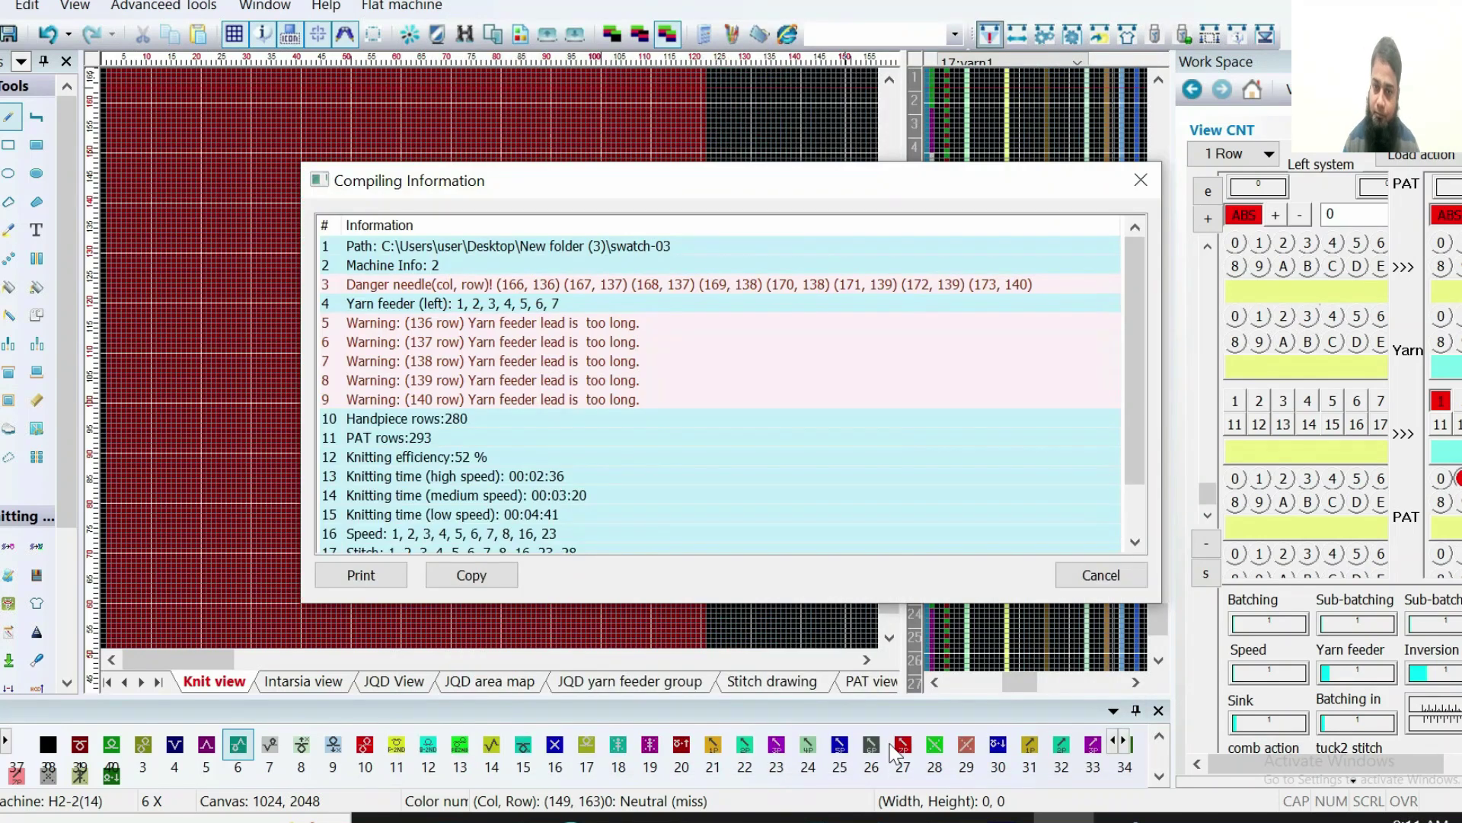
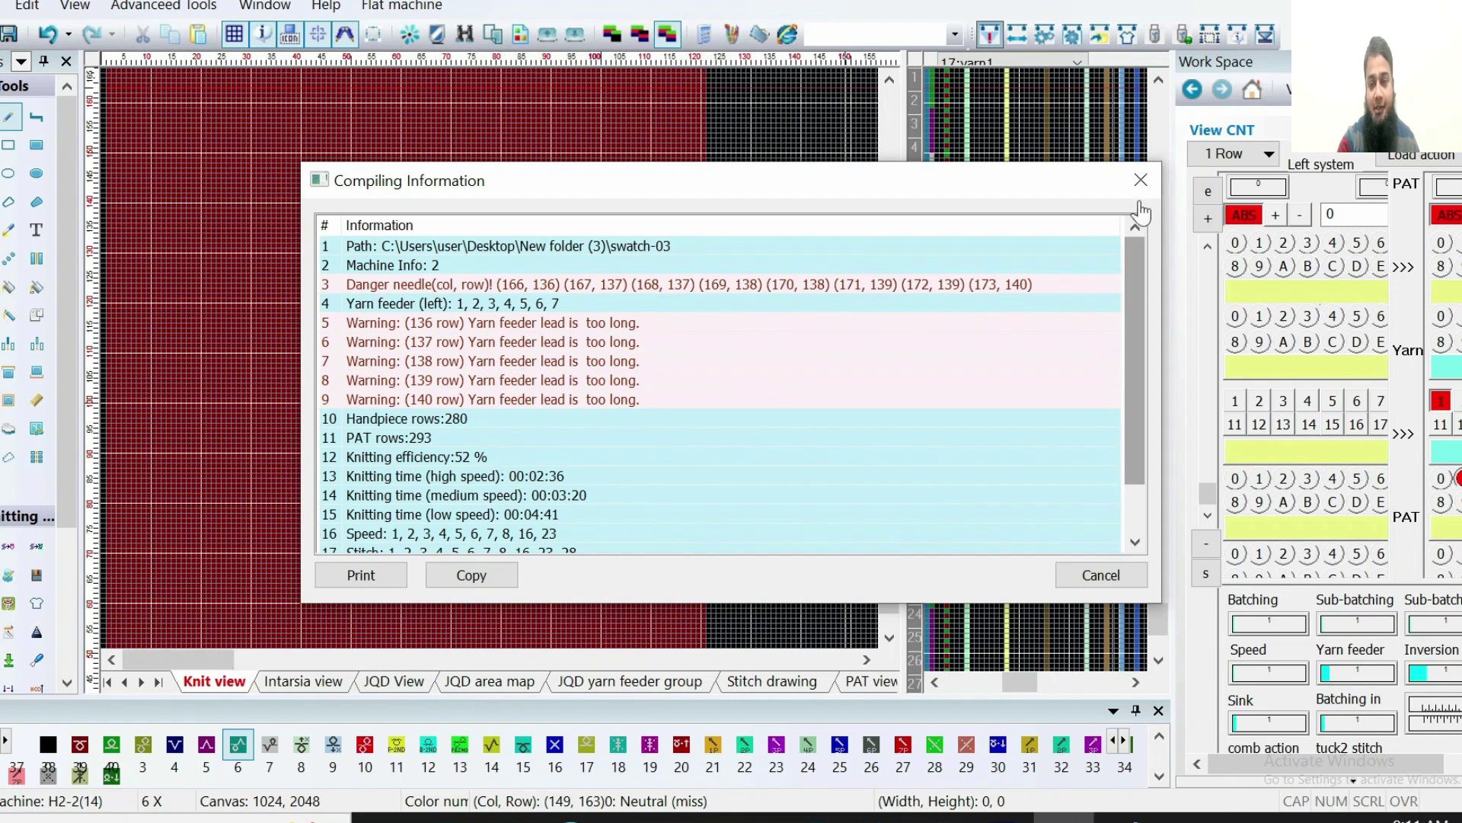
pyautogui.click(1140, 180)
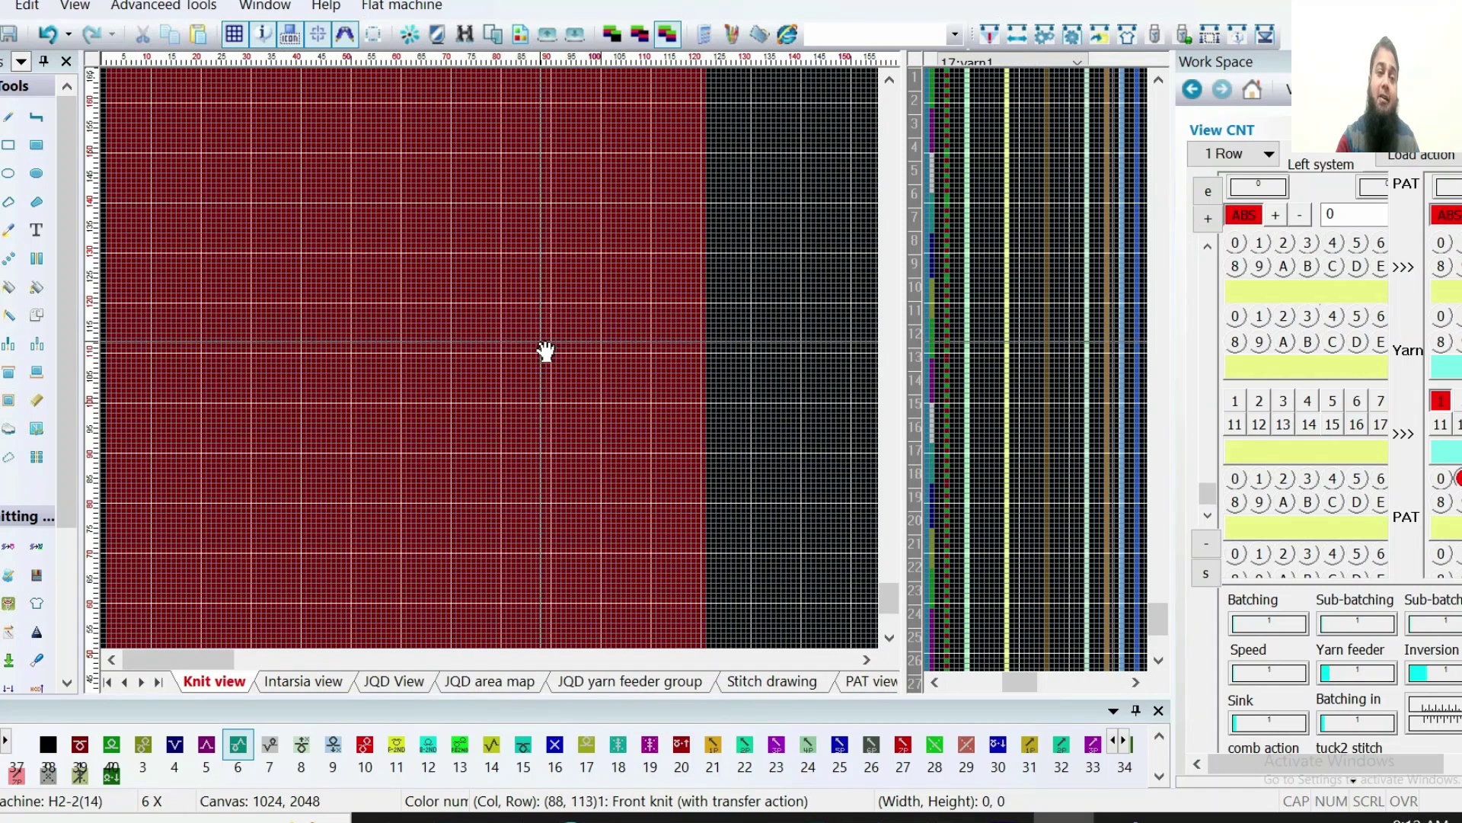
pyautogui.scroll(-2, 542, 354)
pyautogui.scroll(-2, 299, 319)
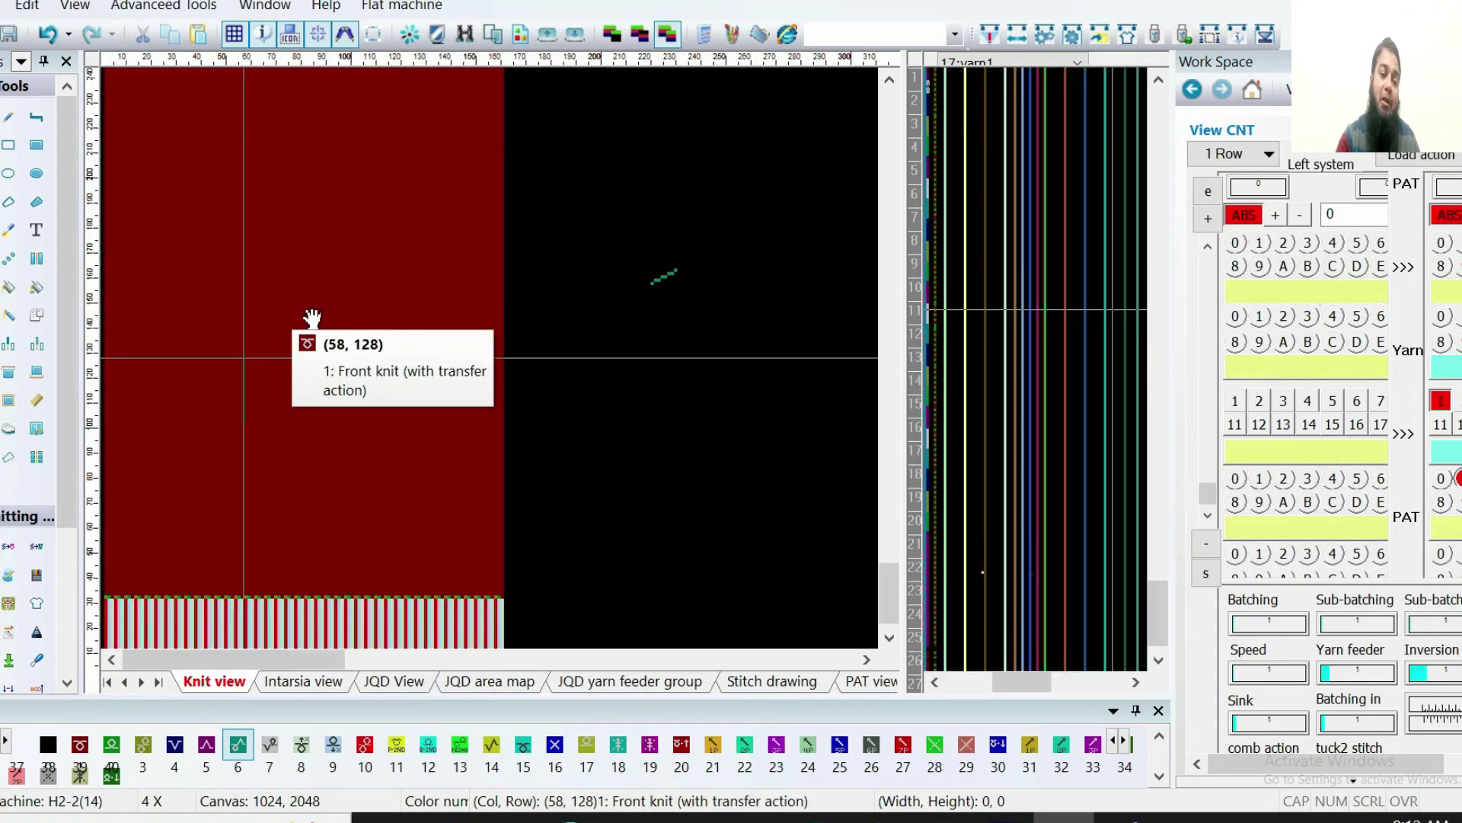
pyautogui.scroll(-2, 265, 287)
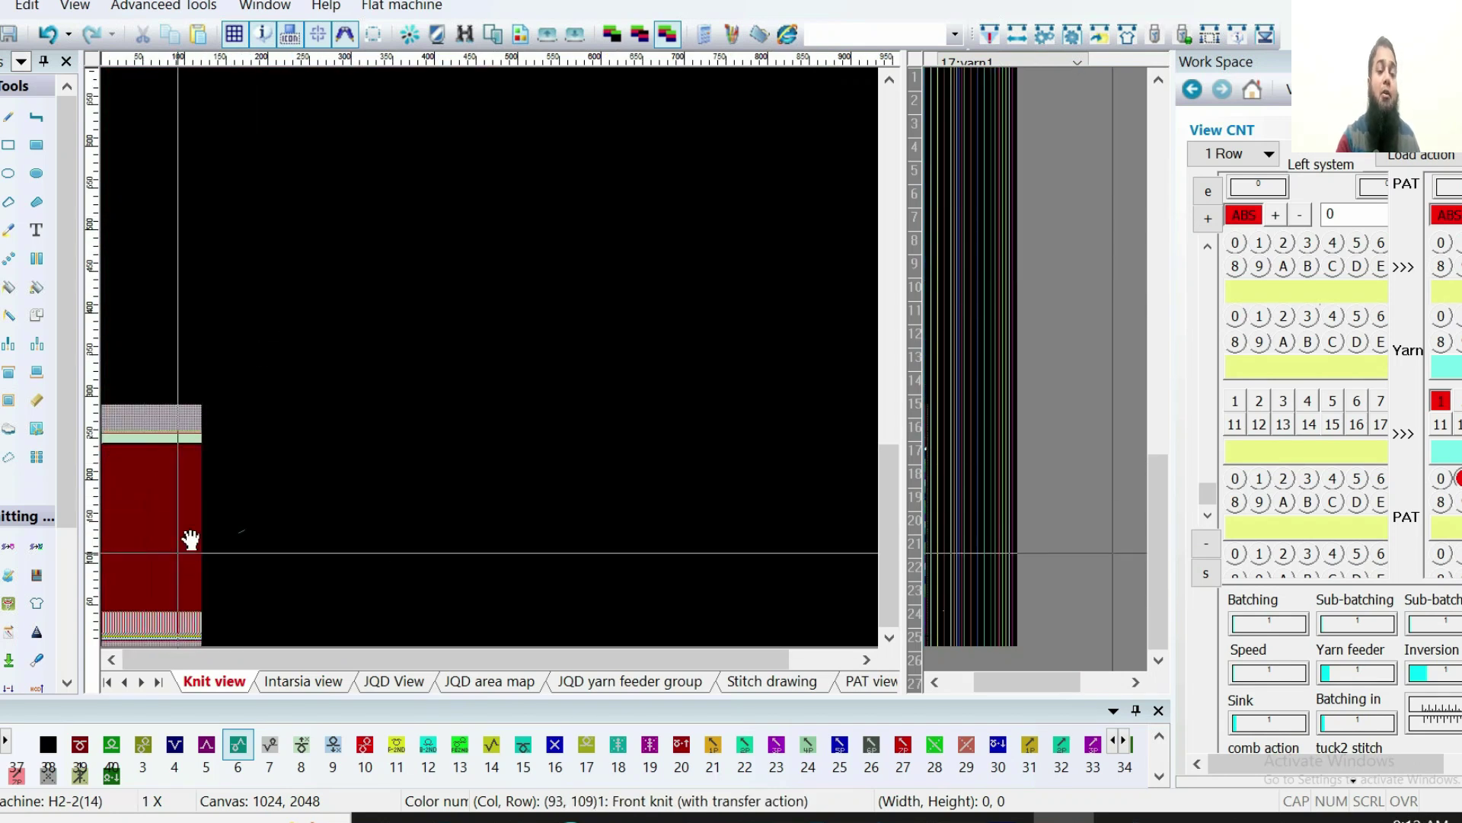
# Examine the stray colour 6 stroke in the empty canvas and its position relative to the front knit body's edge
pyautogui.scroll(1, 236, 538)
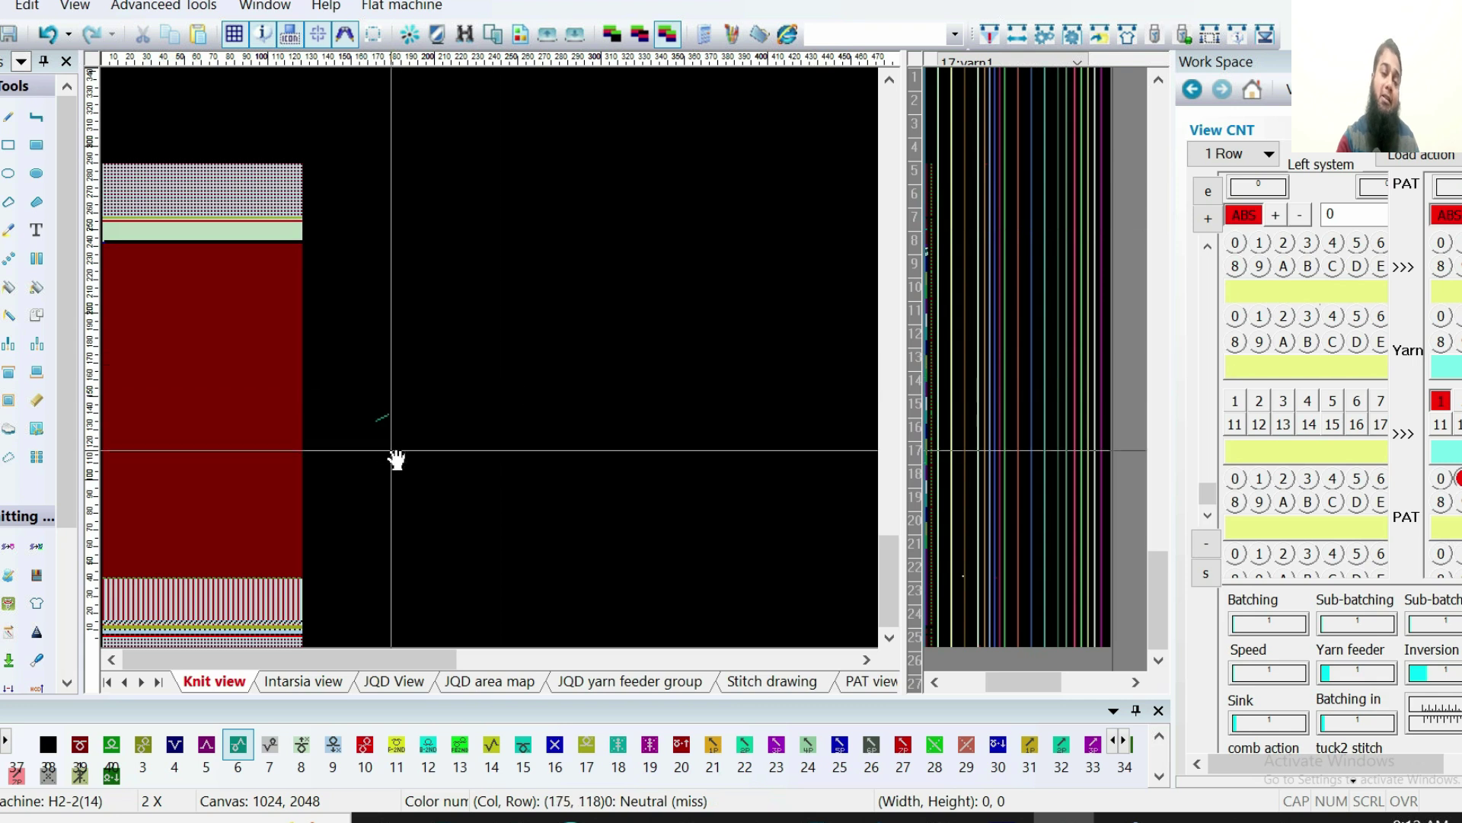
pyautogui.scroll(1, 495, 368)
pyautogui.scroll(1, 491, 373)
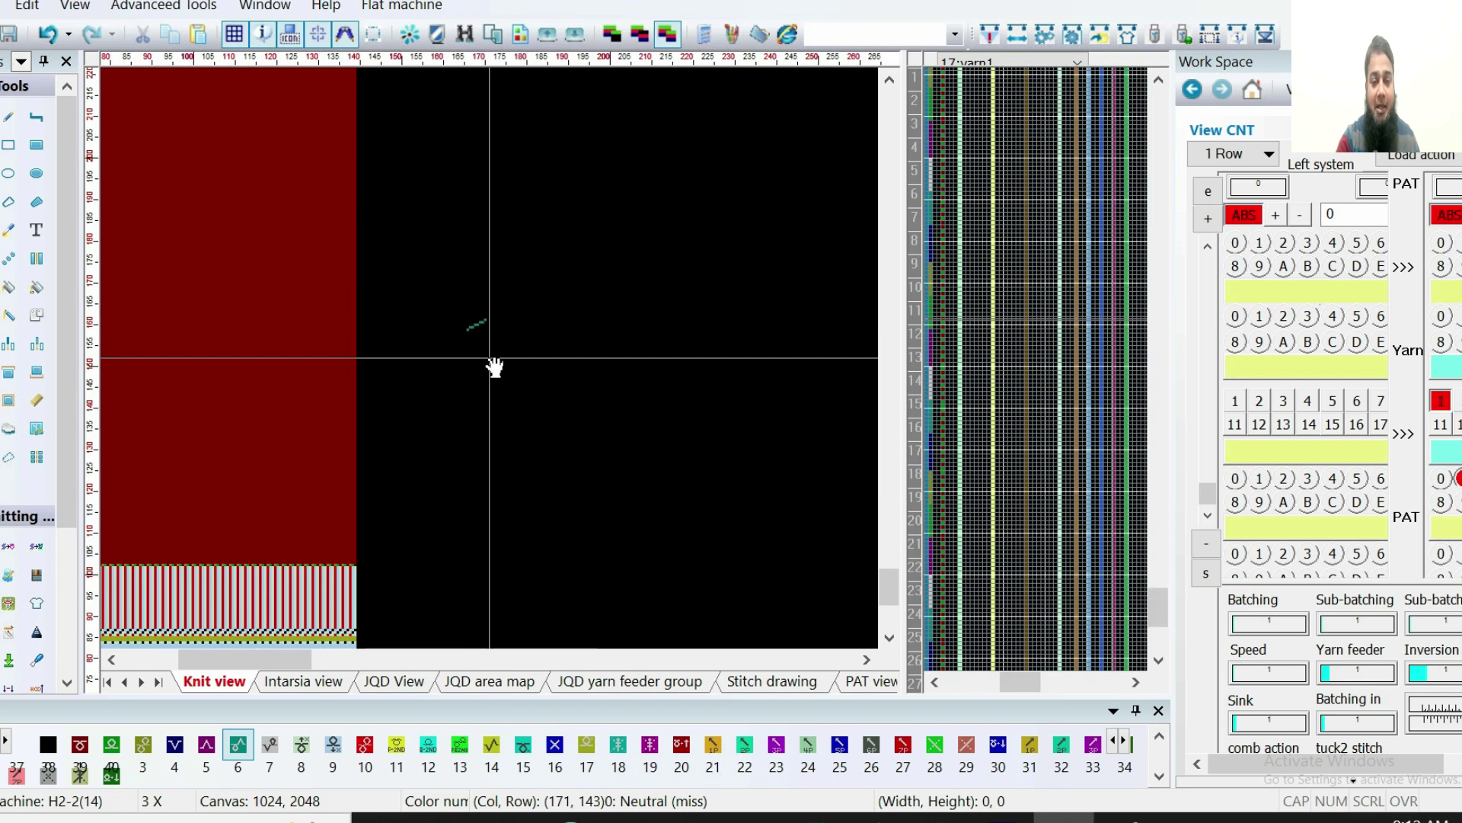
pyautogui.scroll(3, 580, 366)
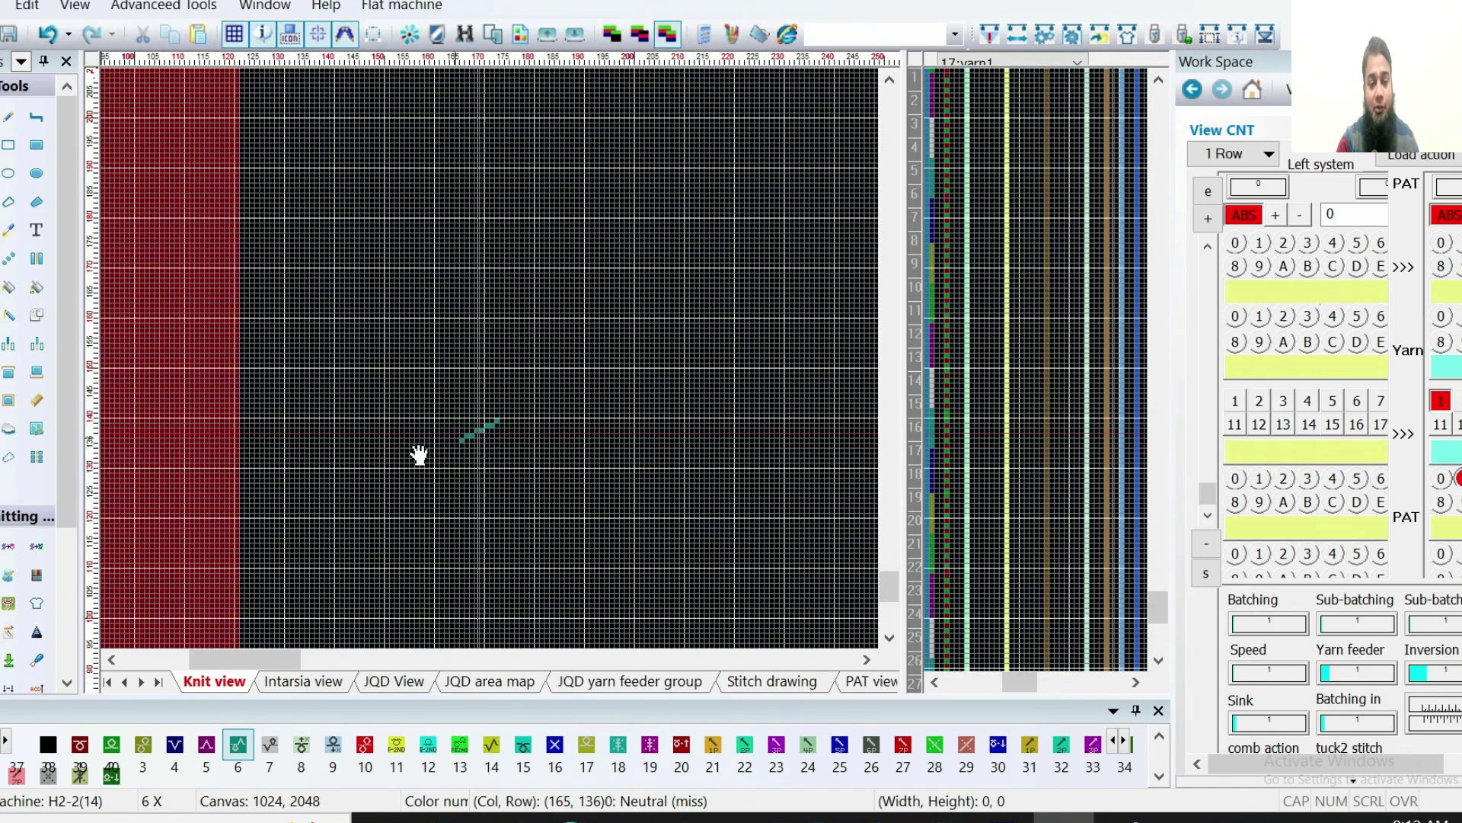
pyautogui.scroll(1, 375, 434)
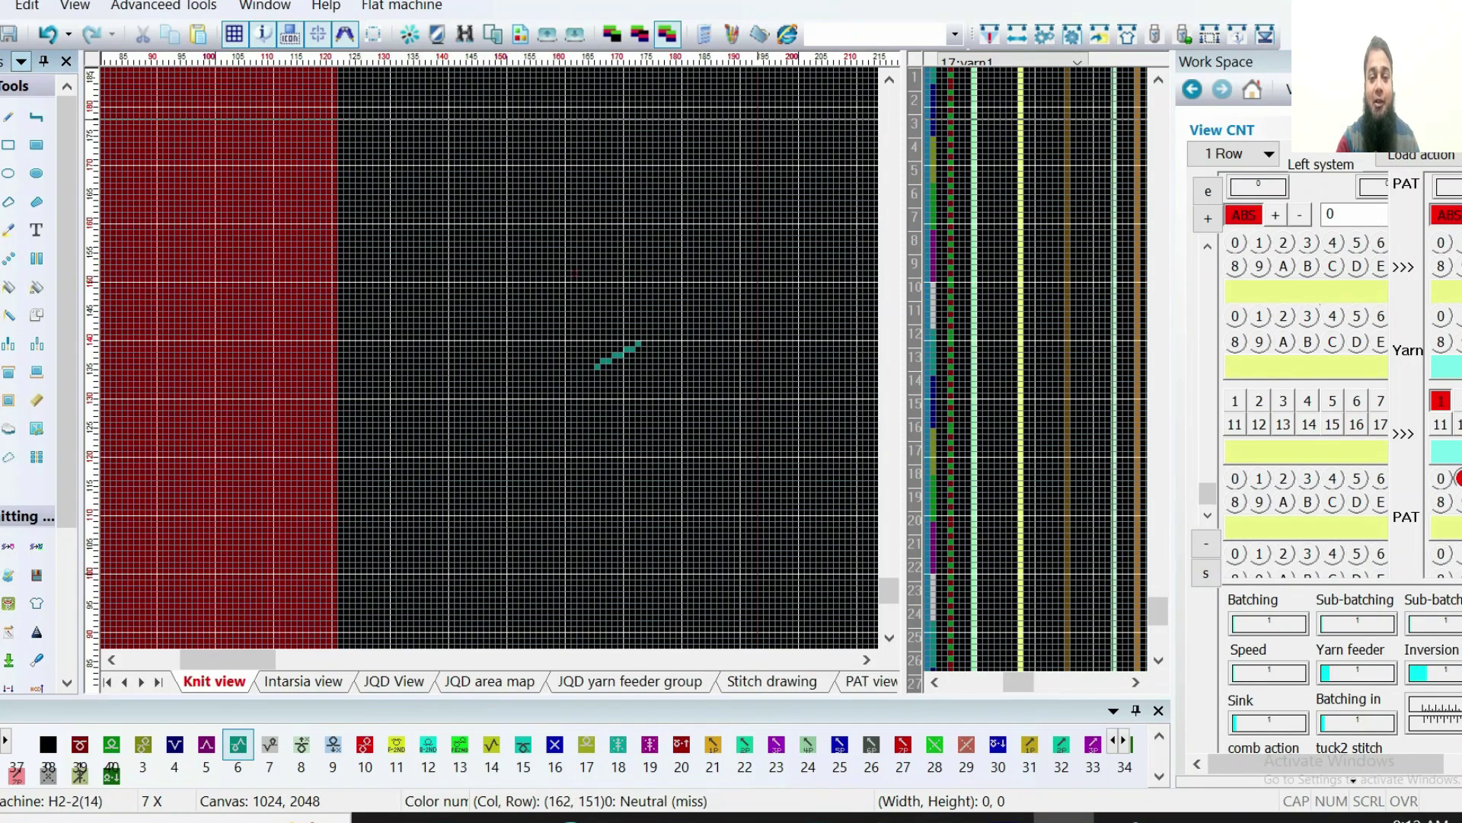
pyautogui.moveTo(572, 273); pyautogui.dragTo(762, 122)
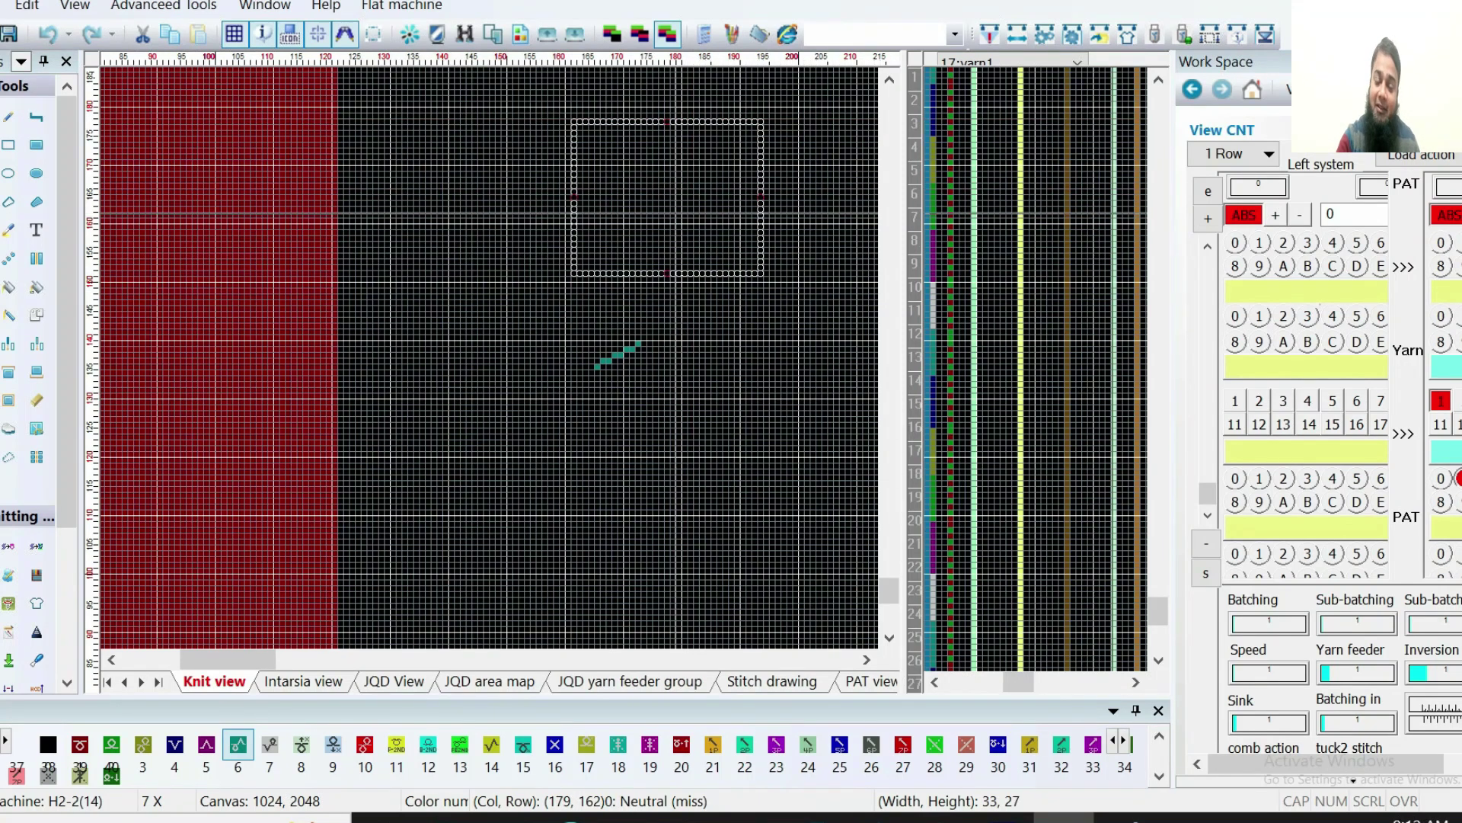
pyautogui.click(621, 378)
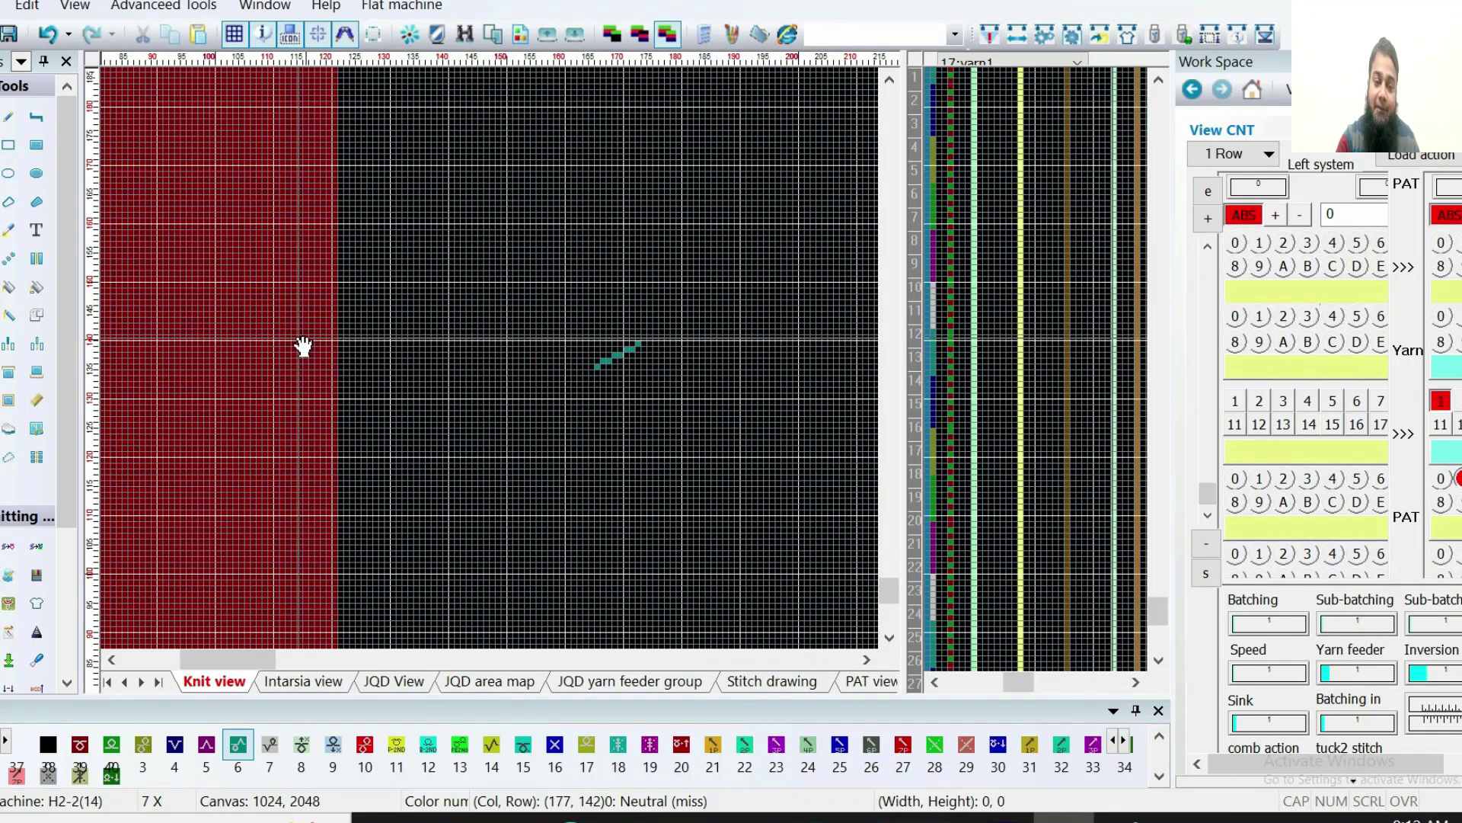
pyautogui.scroll(-1, 433, 518)
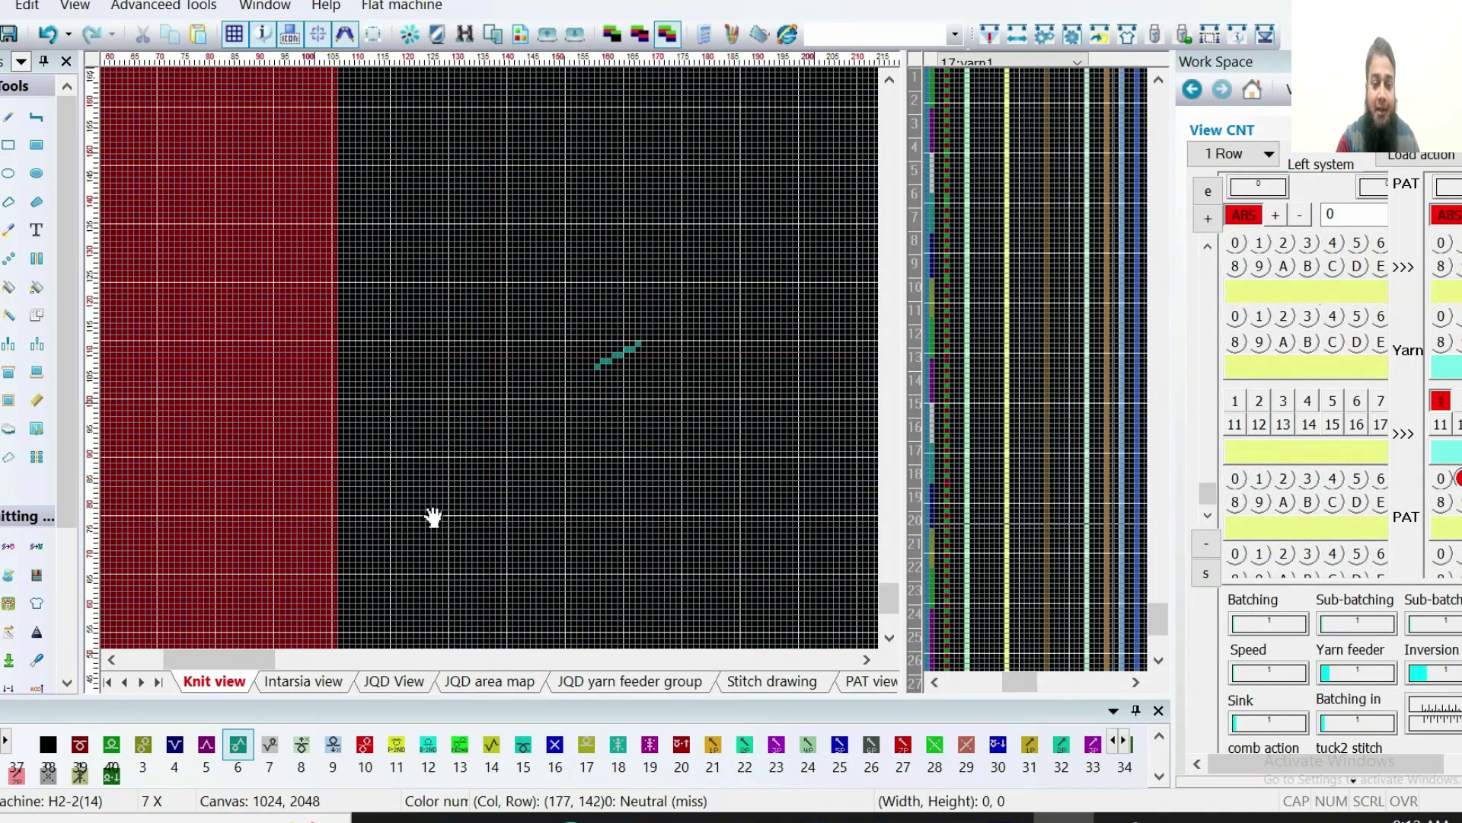
pyautogui.scroll(-1, 533, 422)
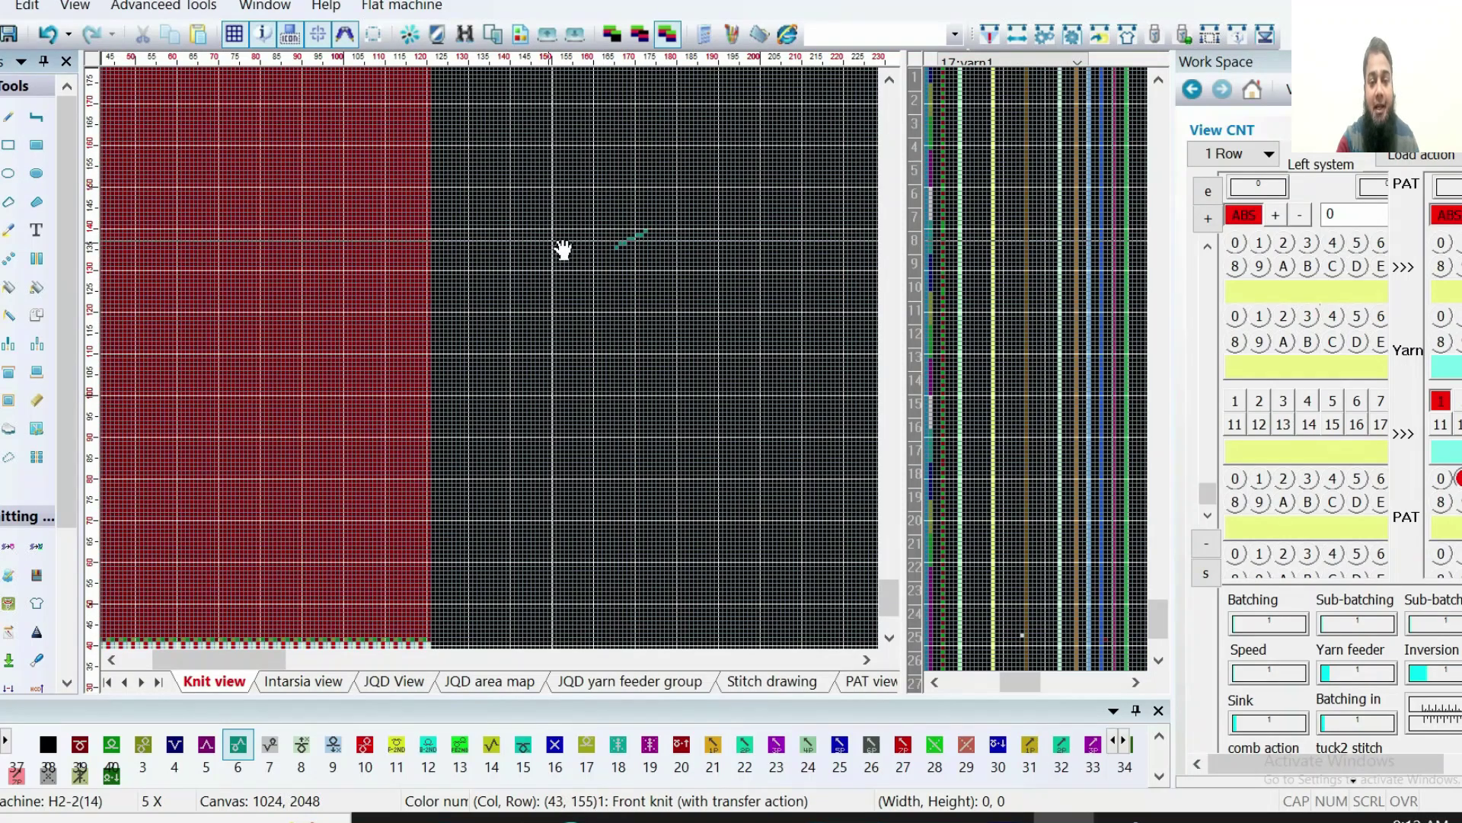
pyautogui.scroll(2, 674, 283)
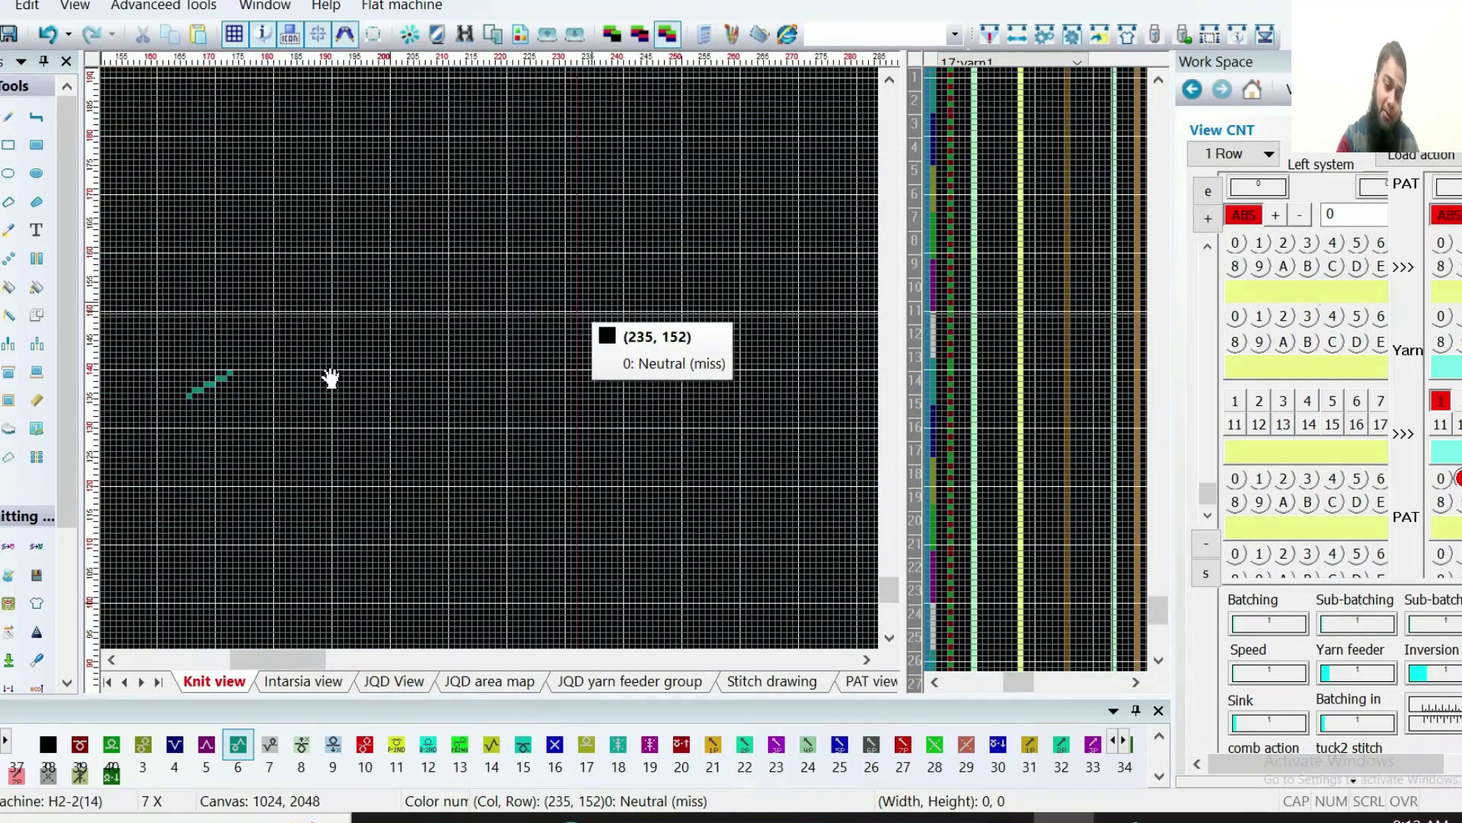
pyautogui.scroll(-1, 320, 380)
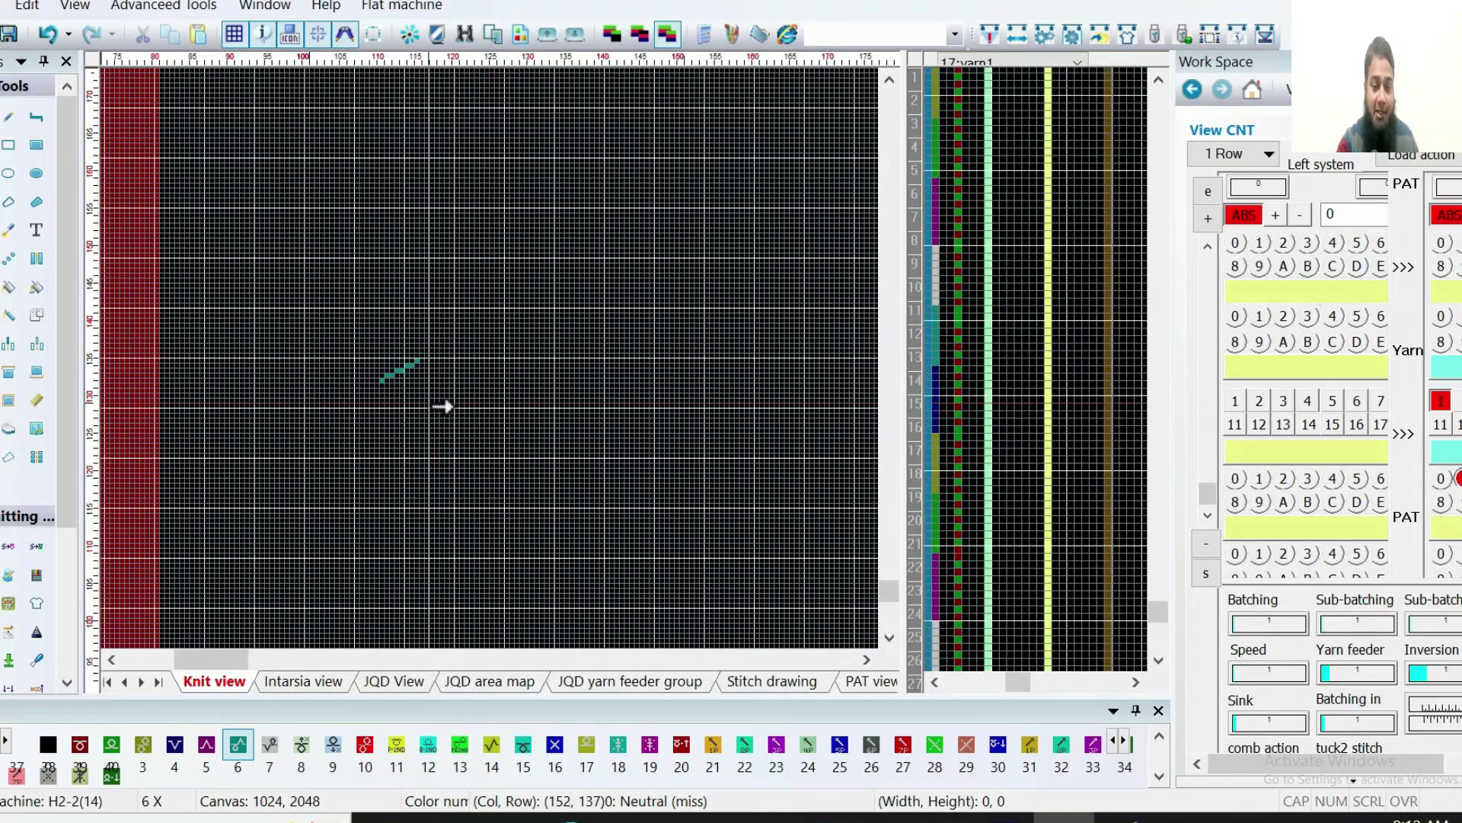
pyautogui.scroll(4, 669, 405)
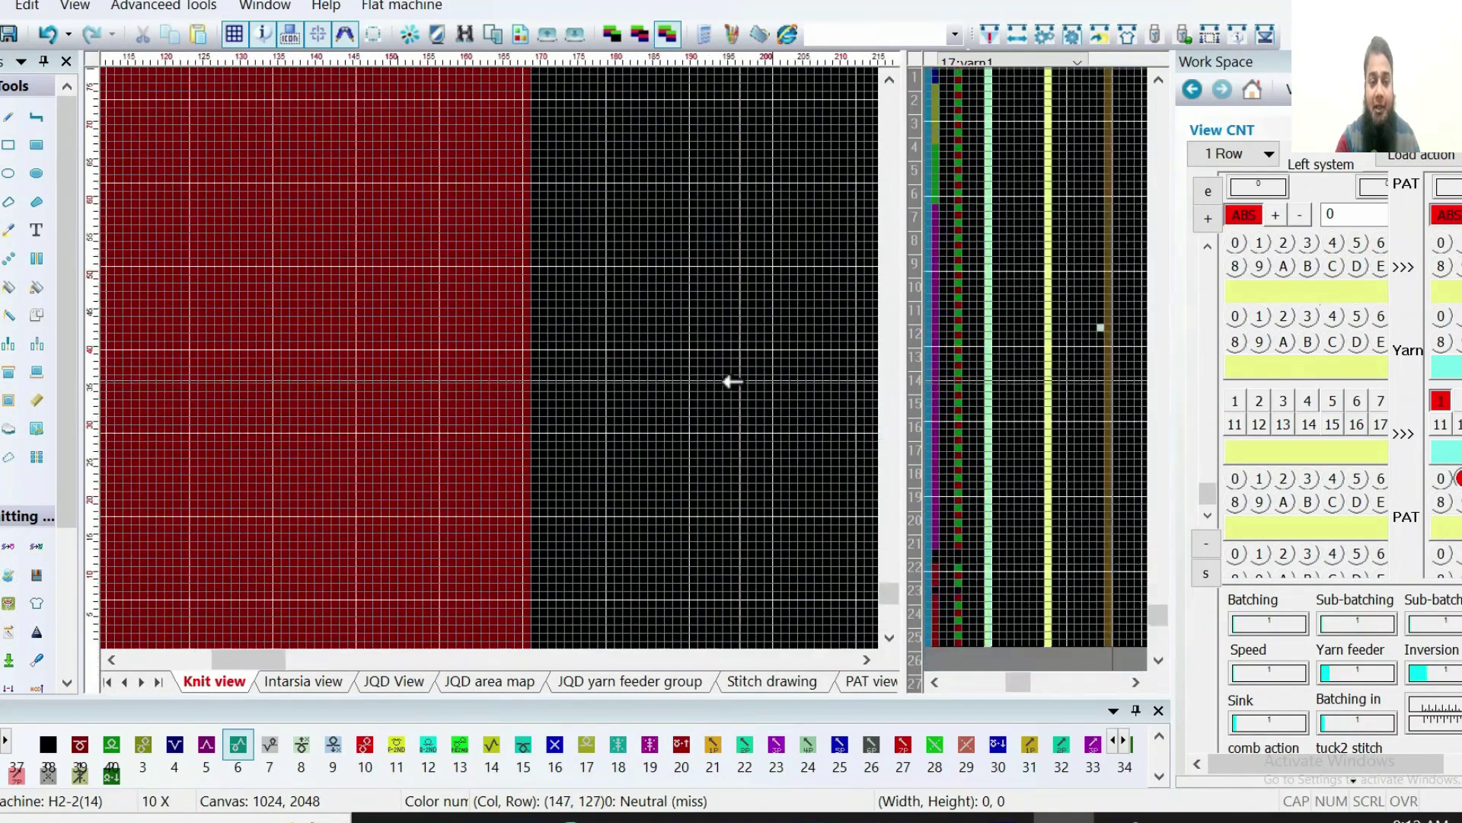
pyautogui.scroll(-1, 732, 379)
pyautogui.scroll(-2, 501, 358)
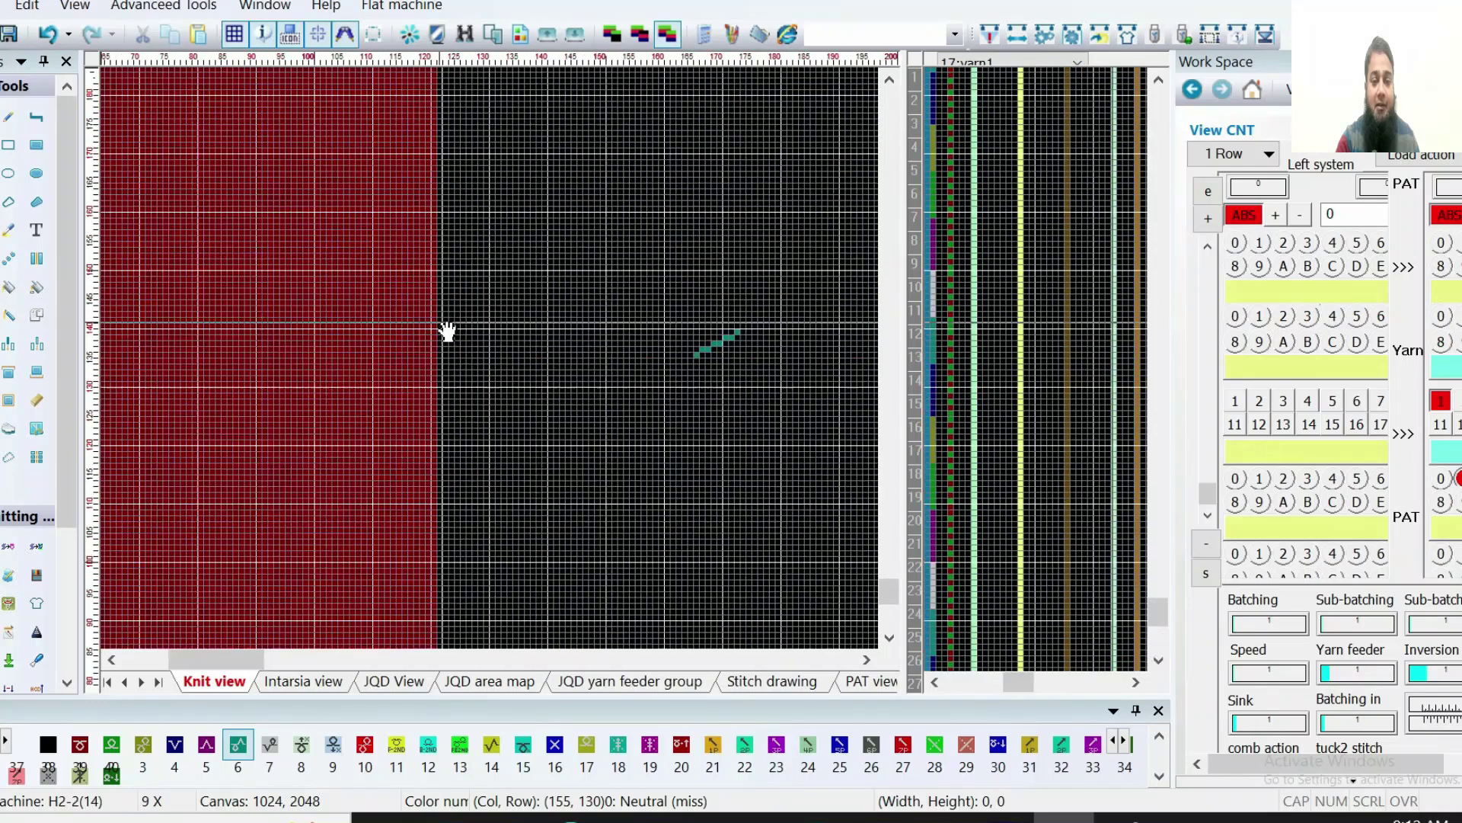
# Erase the stray diagonal colour 6 stroke from the empty canvas beside the front knit body
pyautogui.moveTo(685, 280); pyautogui.dragTo(797, 179)
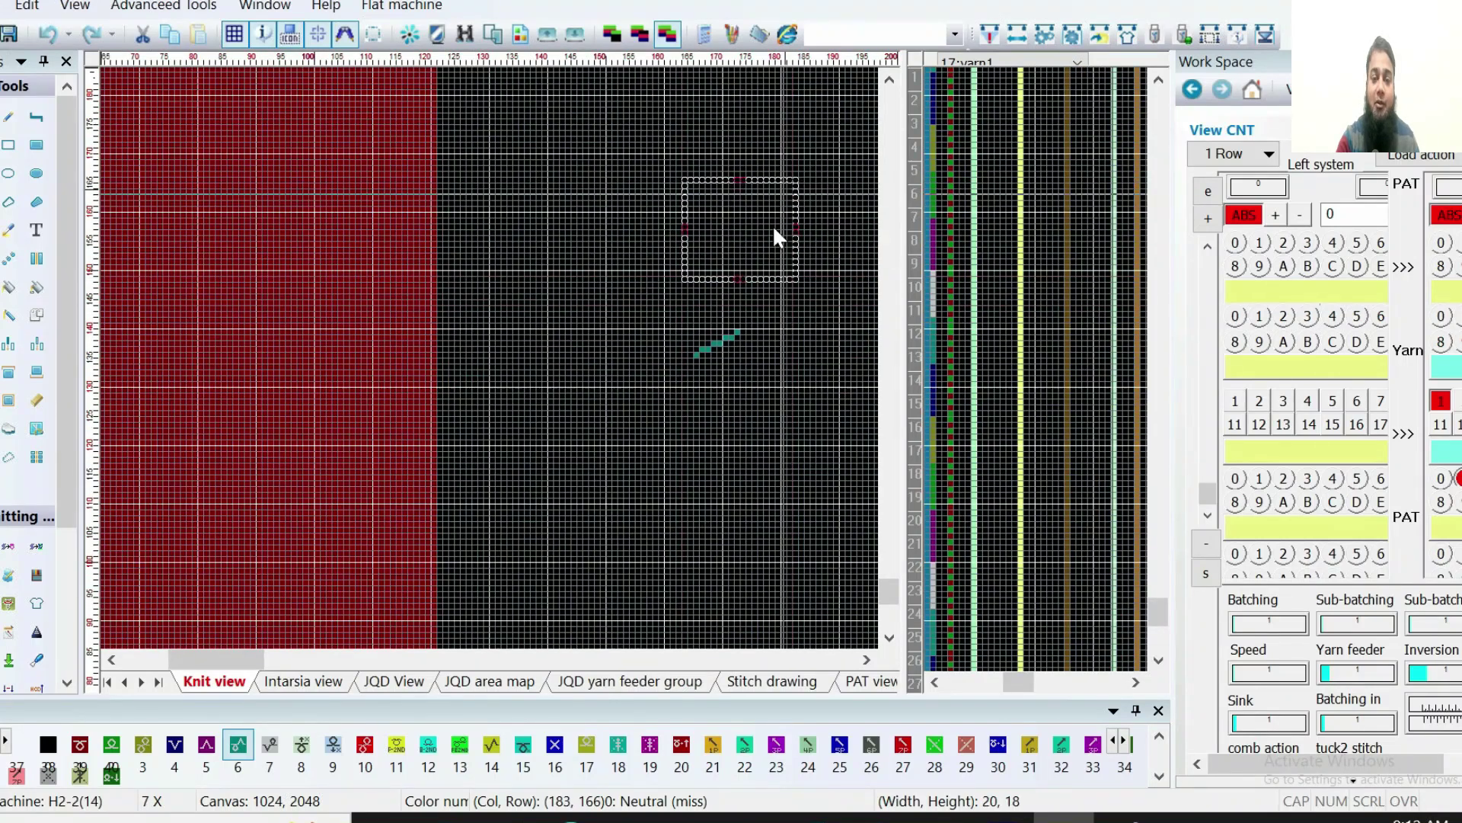
pyautogui.moveTo(760, 379); pyautogui.dragTo(733, 350)
pyautogui.moveTo(576, 453); pyautogui.dragTo(642, 443)
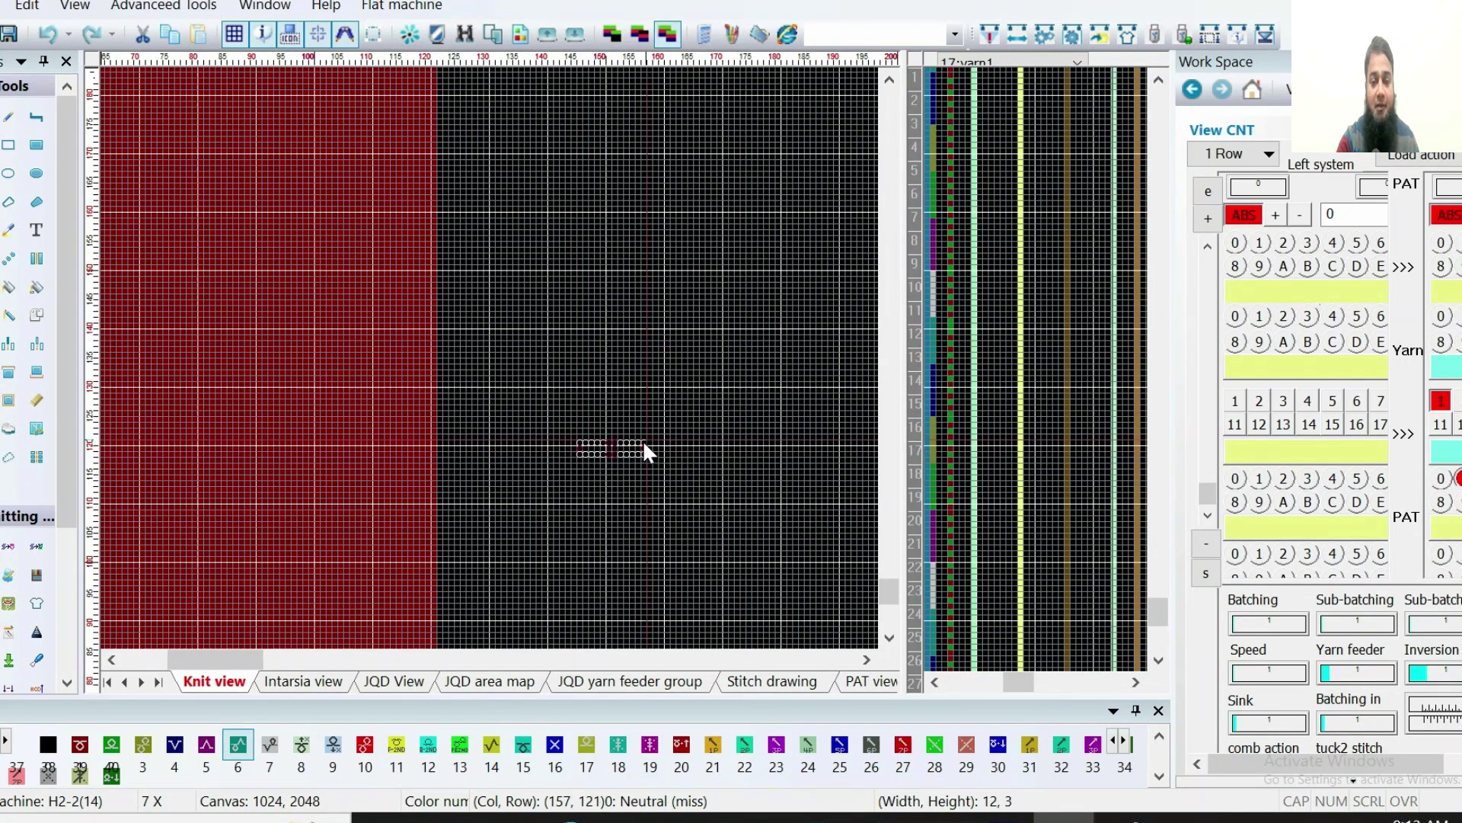
# Recompile the cleaned pattern for machine H2-2 with the existing compiling options, check the compiling report and close it
pyautogui.click(987, 36)
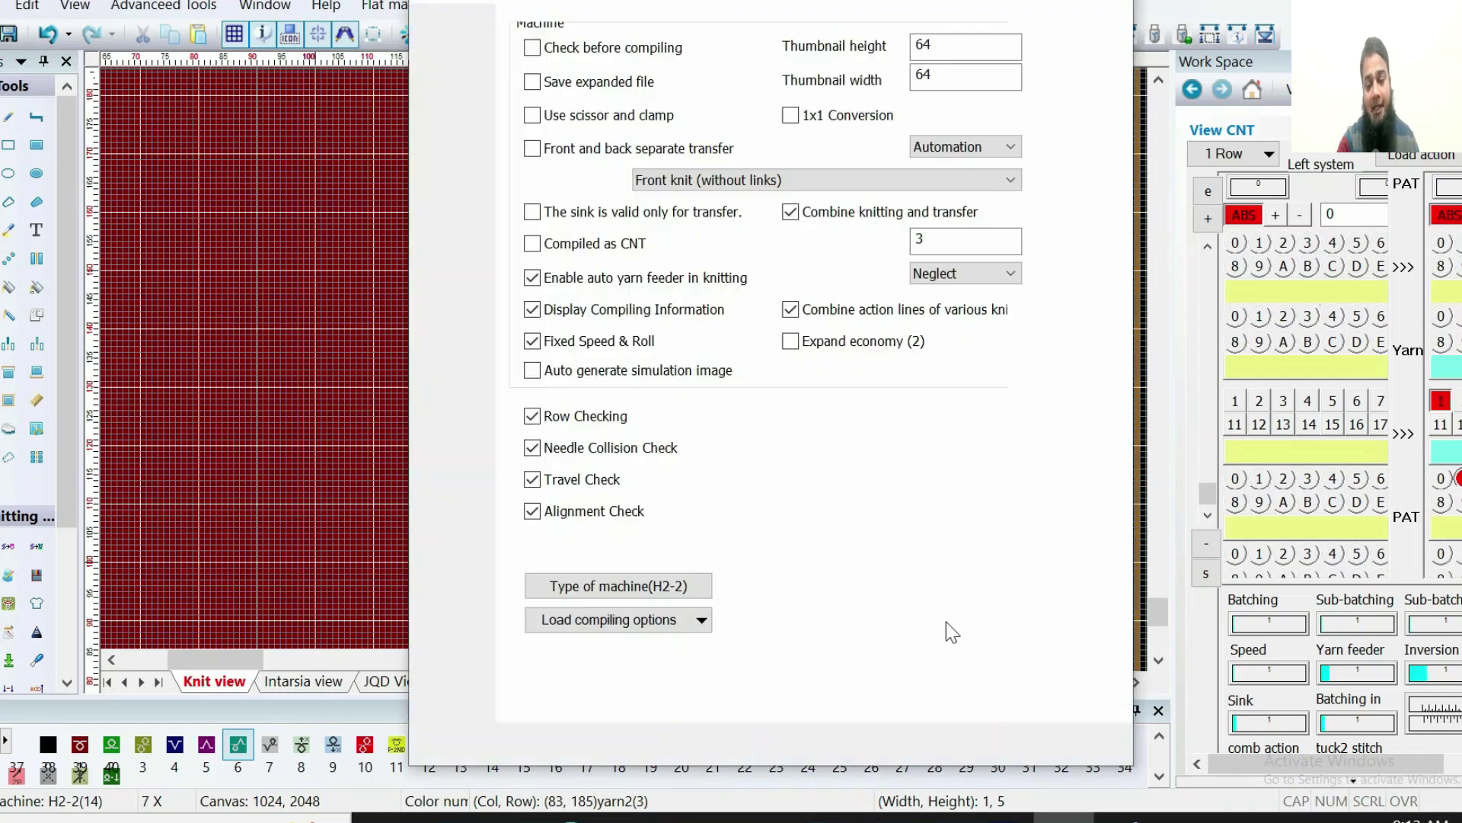
pyautogui.click(886, 746)
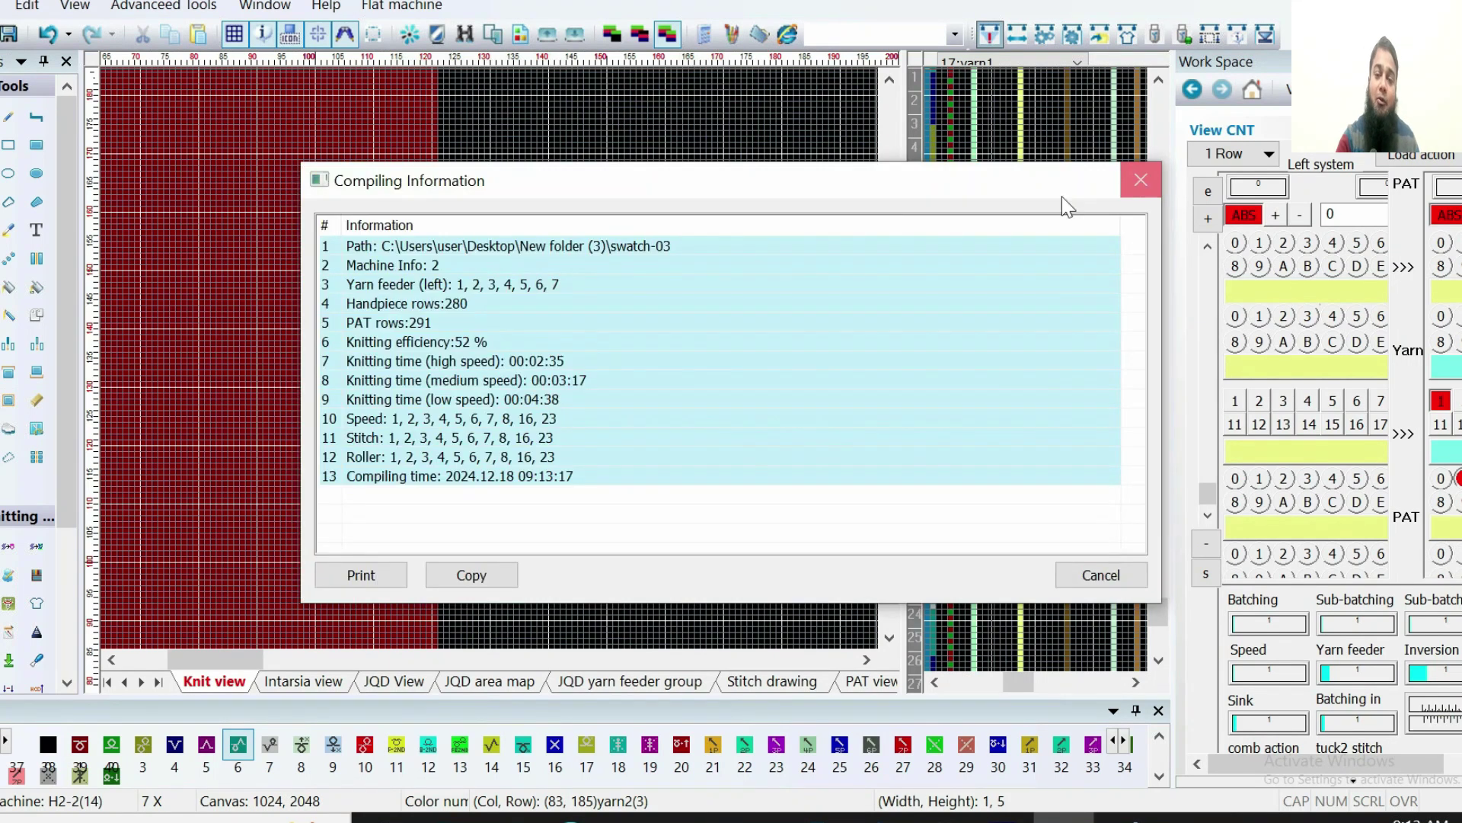
pyautogui.click(1140, 180)
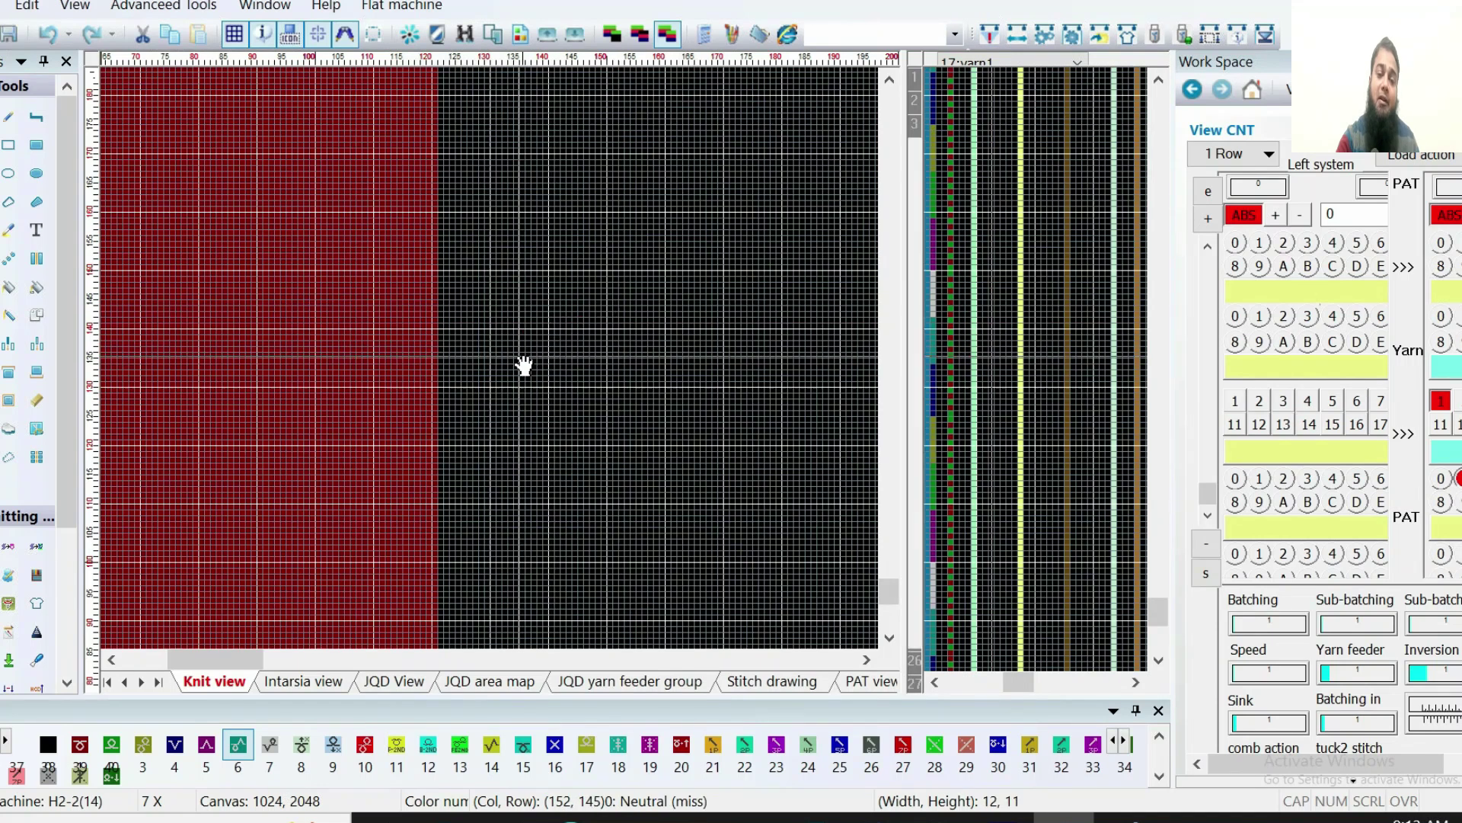
# Examine the whole pattern from the starting rows and ribbing through the front knit body to the rows above it
pyautogui.scroll(-2, 421, 447)
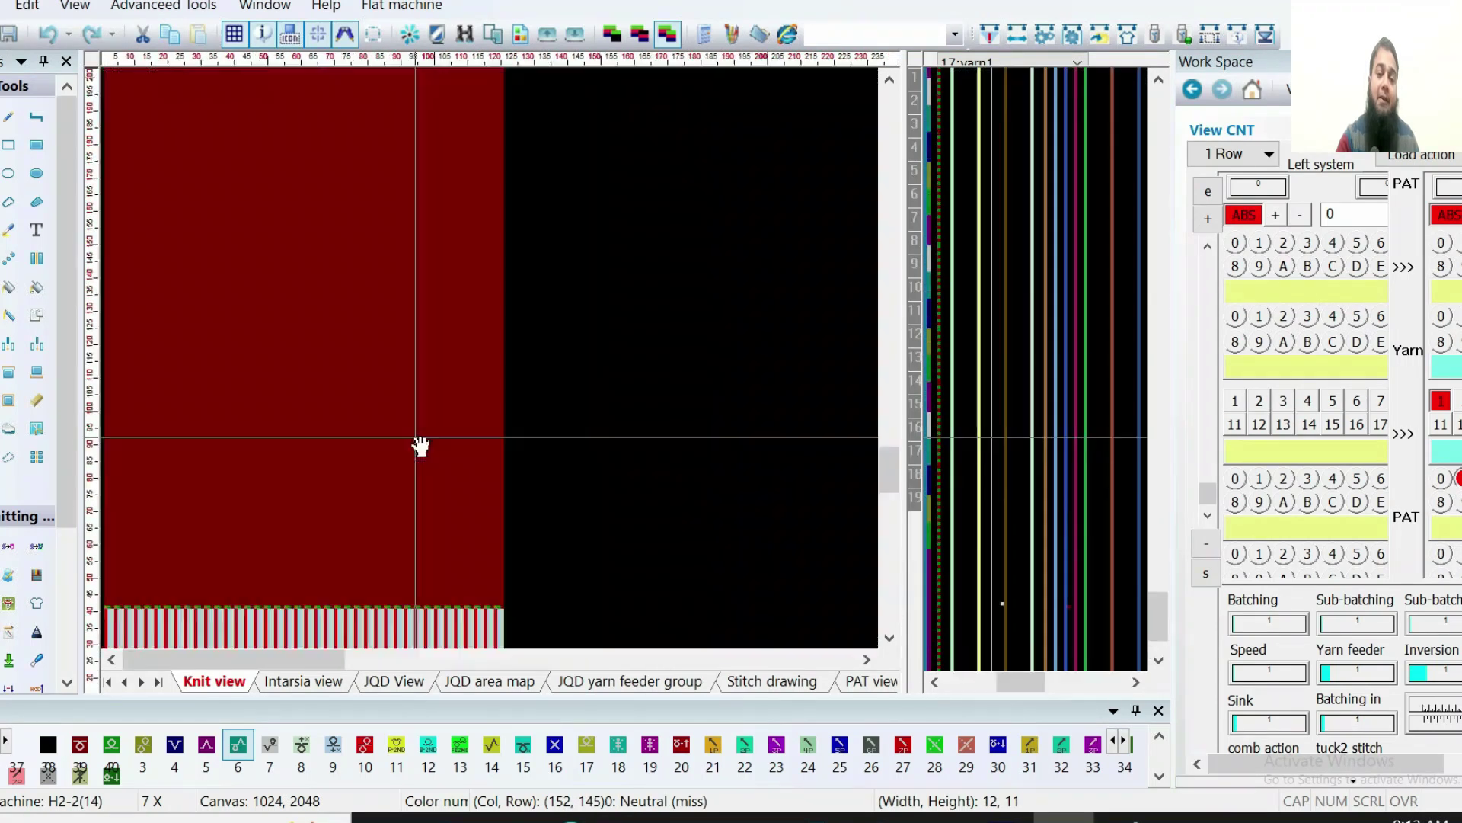
pyautogui.scroll(-1, 420, 447)
pyautogui.scroll(-2, 331, 413)
pyautogui.scroll(2, 330, 413)
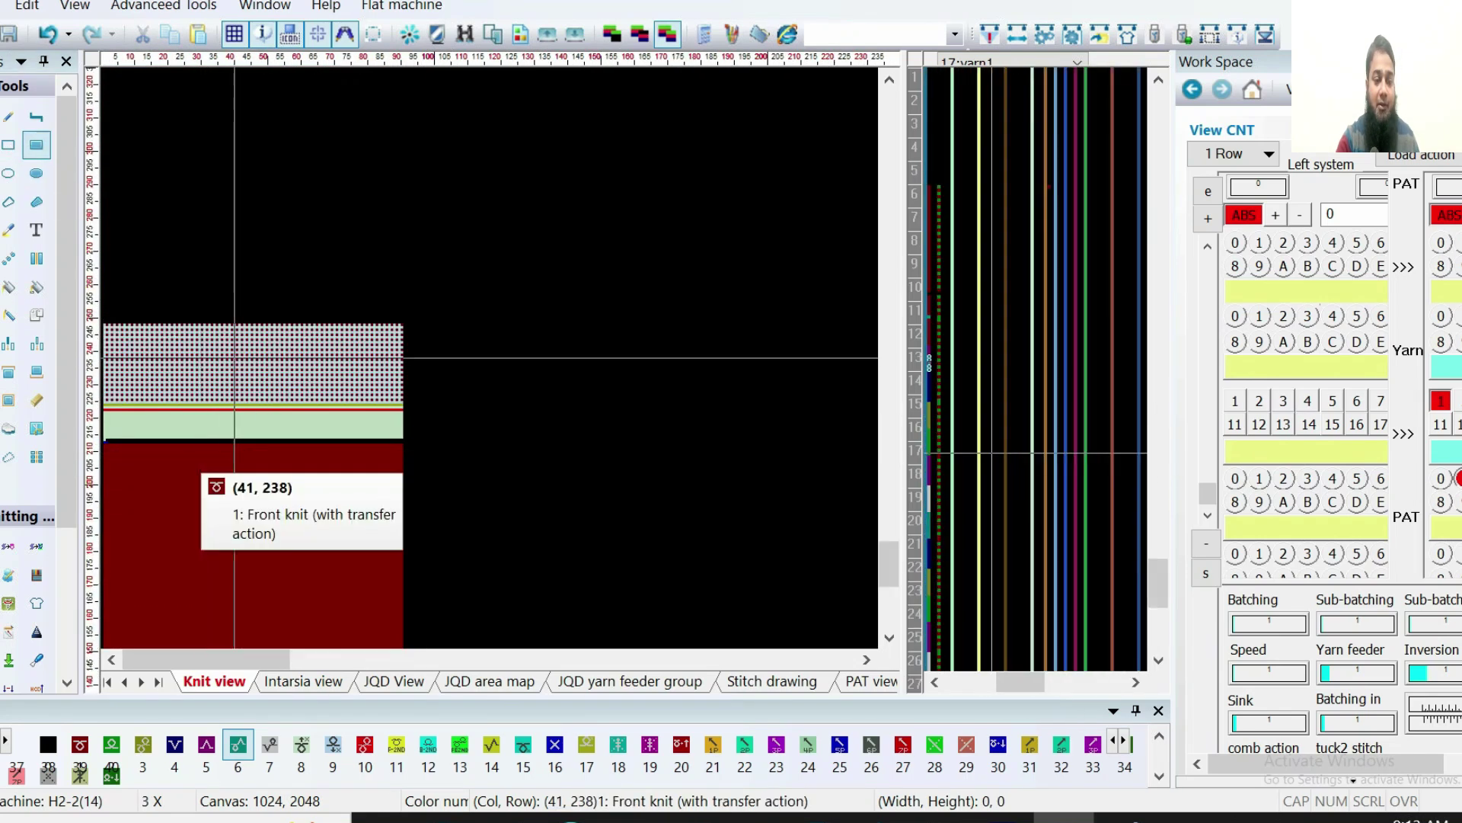
pyautogui.scroll(2, 169, 476)
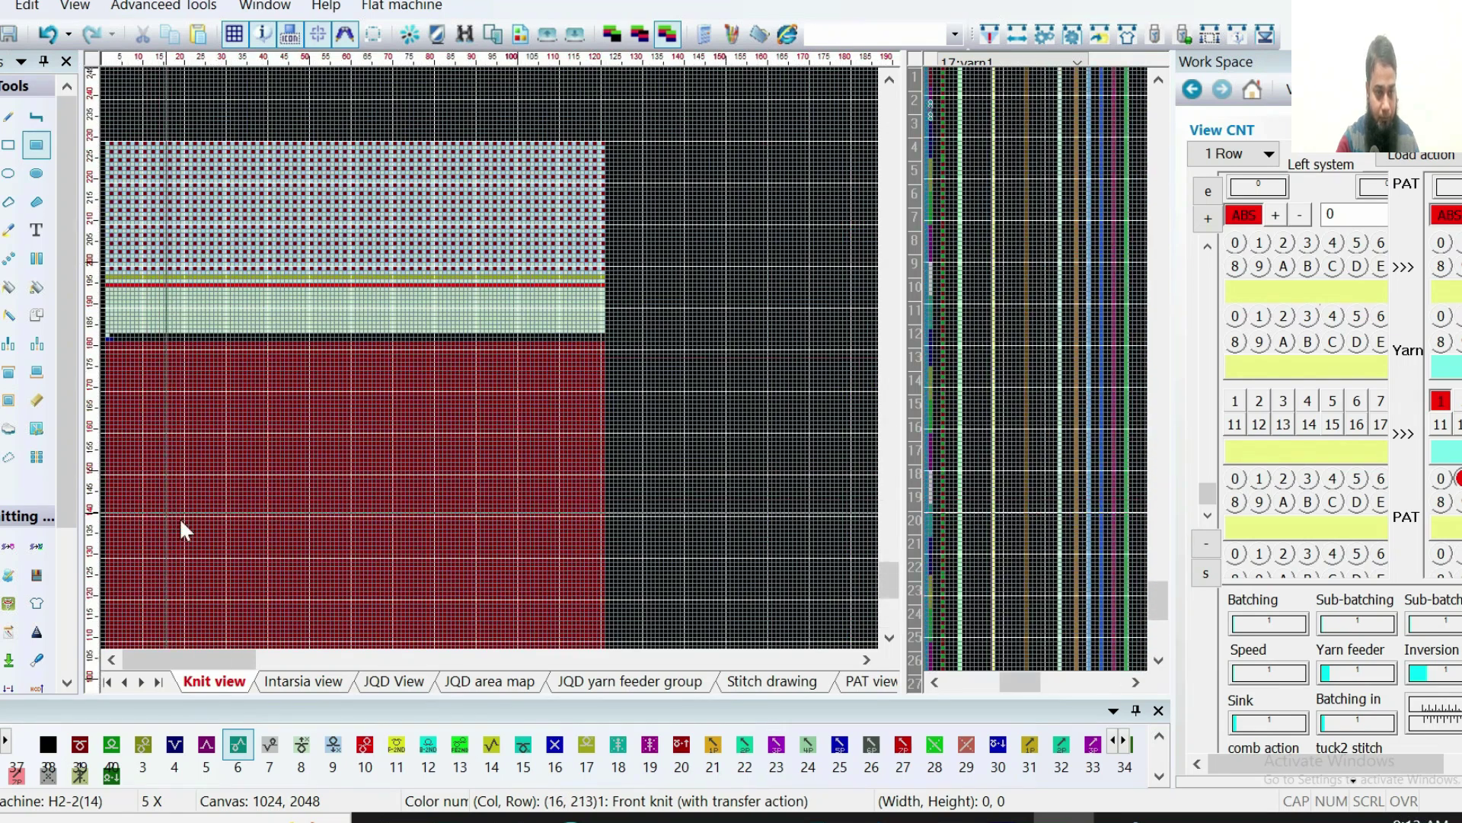
pyautogui.scroll(2, 180, 487)
pyautogui.scroll(-3, 297, 503)
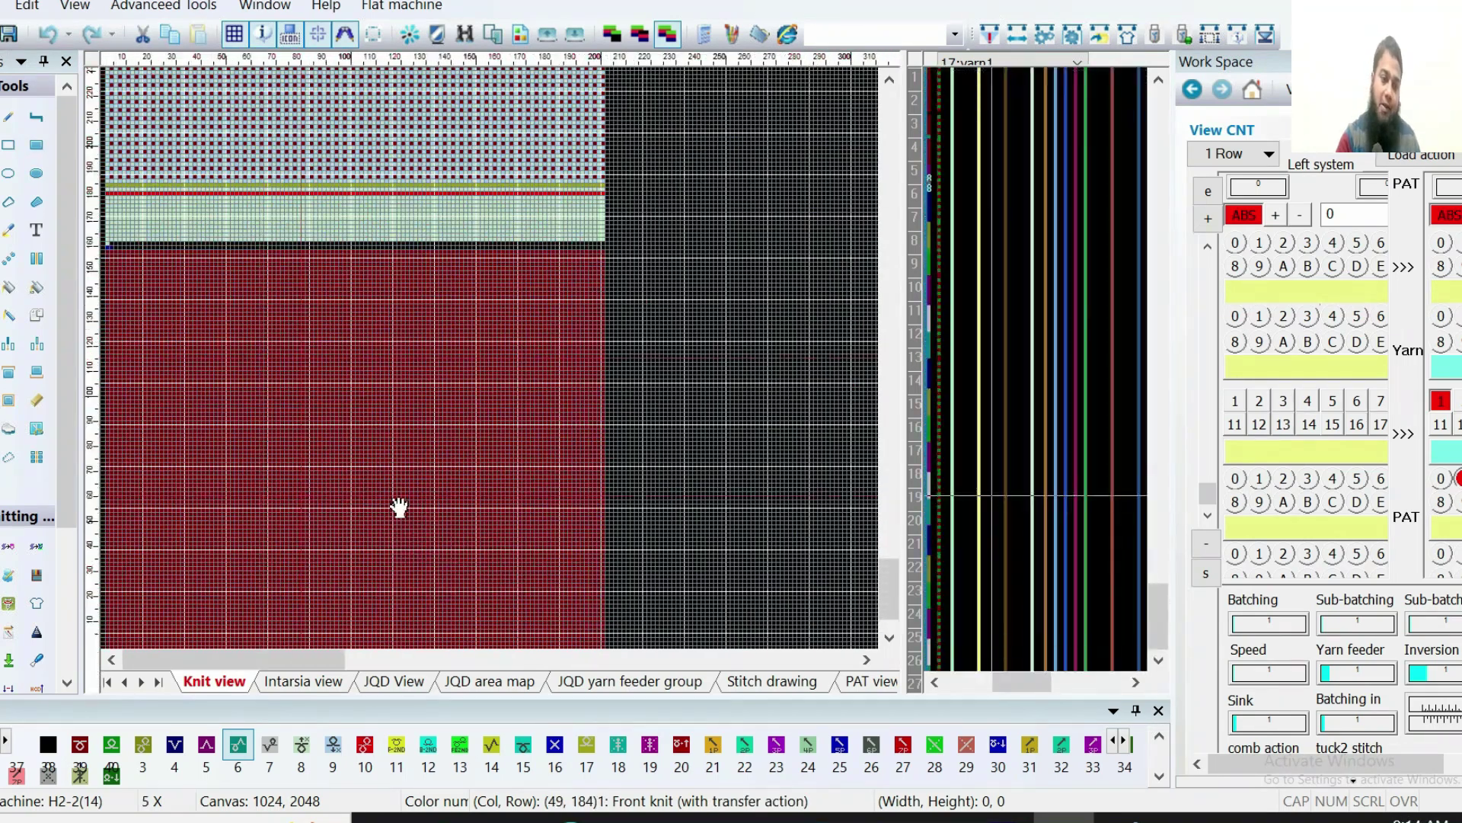
pyautogui.scroll(-4, 380, 304)
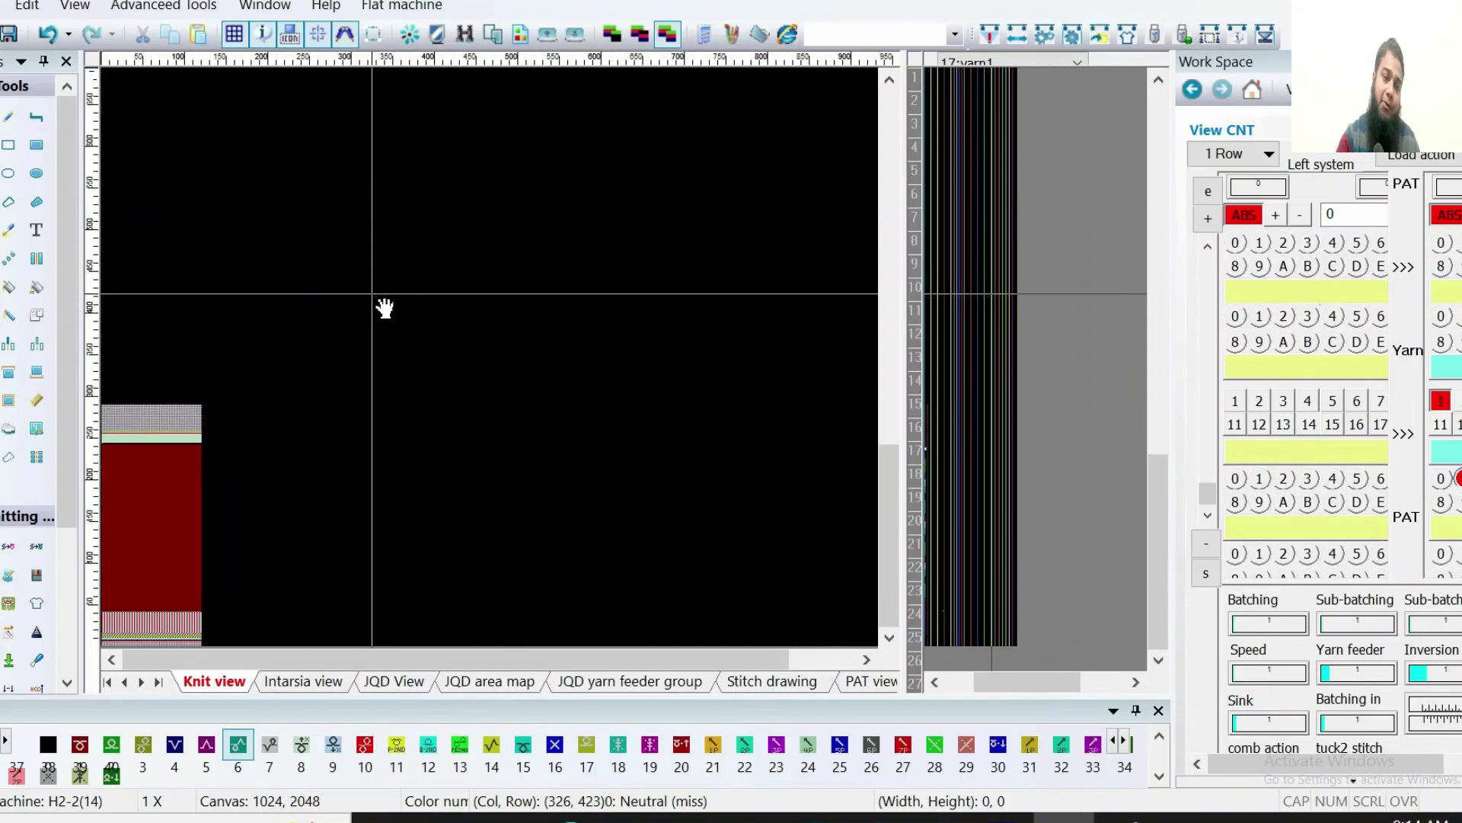
pyautogui.scroll(2, 189, 542)
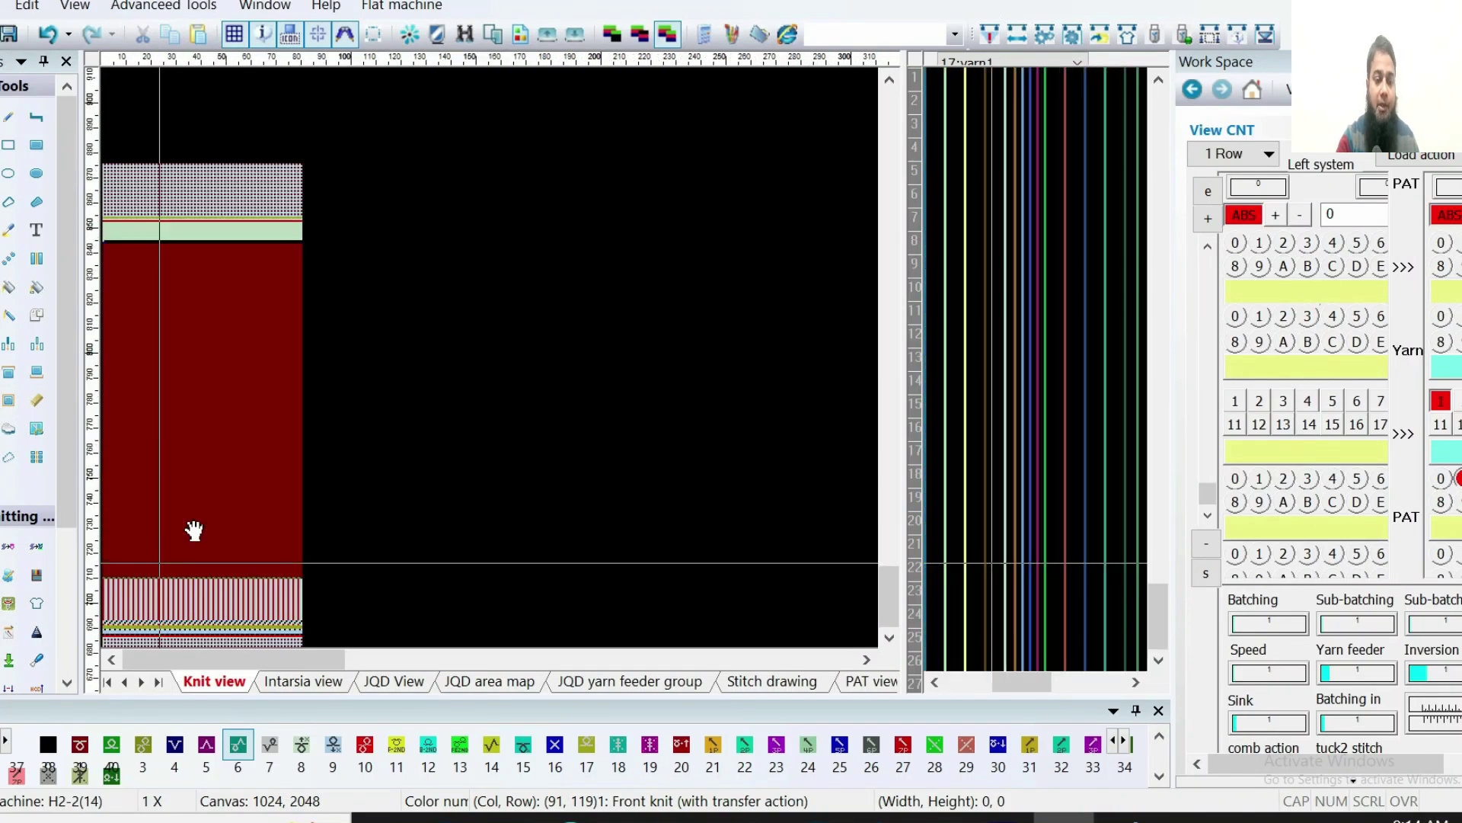
pyautogui.scroll(2, 194, 531)
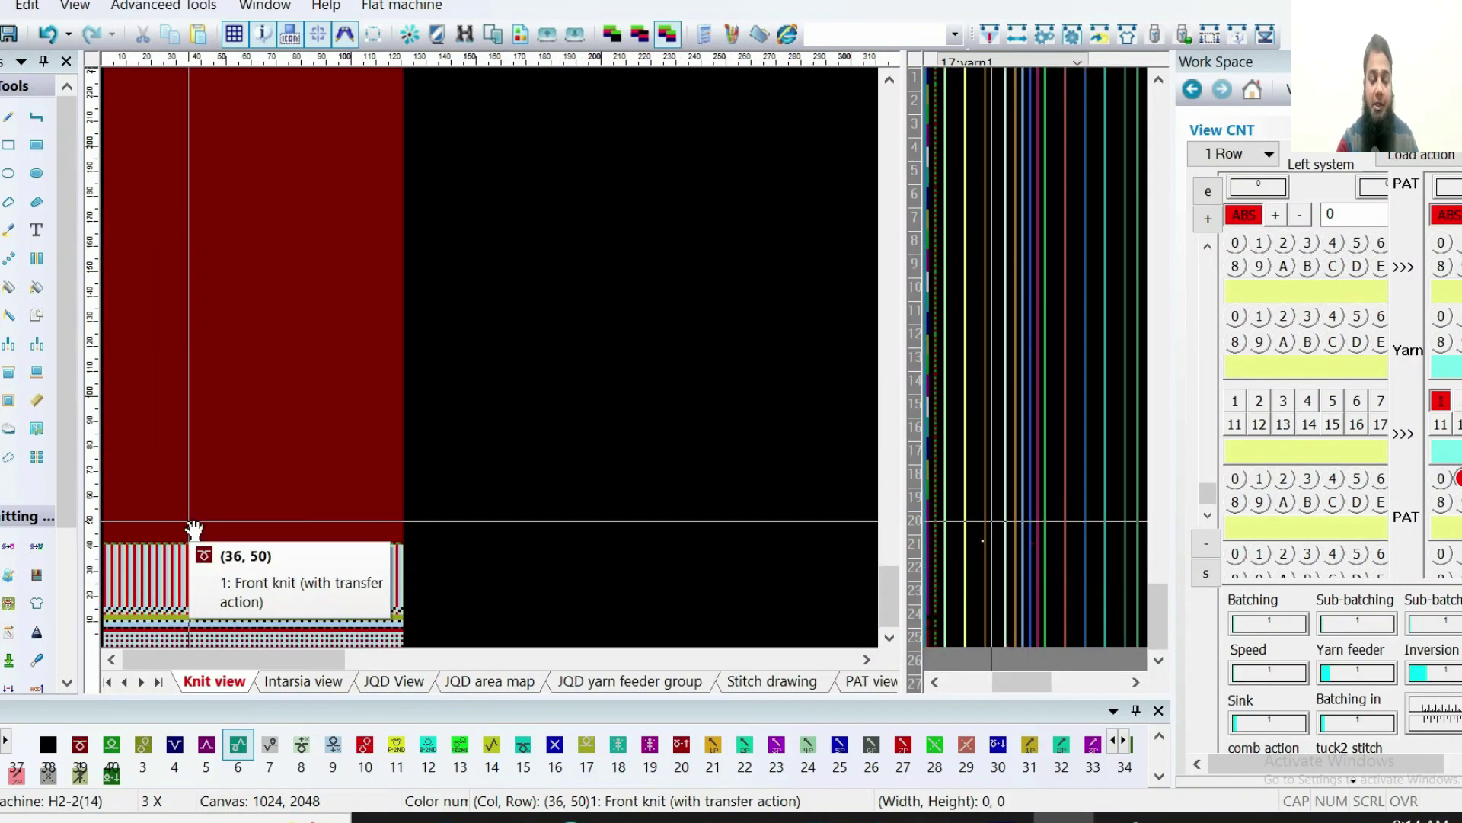
# Copy a 20 by 12 block of the front knit body repeatedly in a rising diagonal line into the empty canvas beside it
pyautogui.scroll(3, 170, 609)
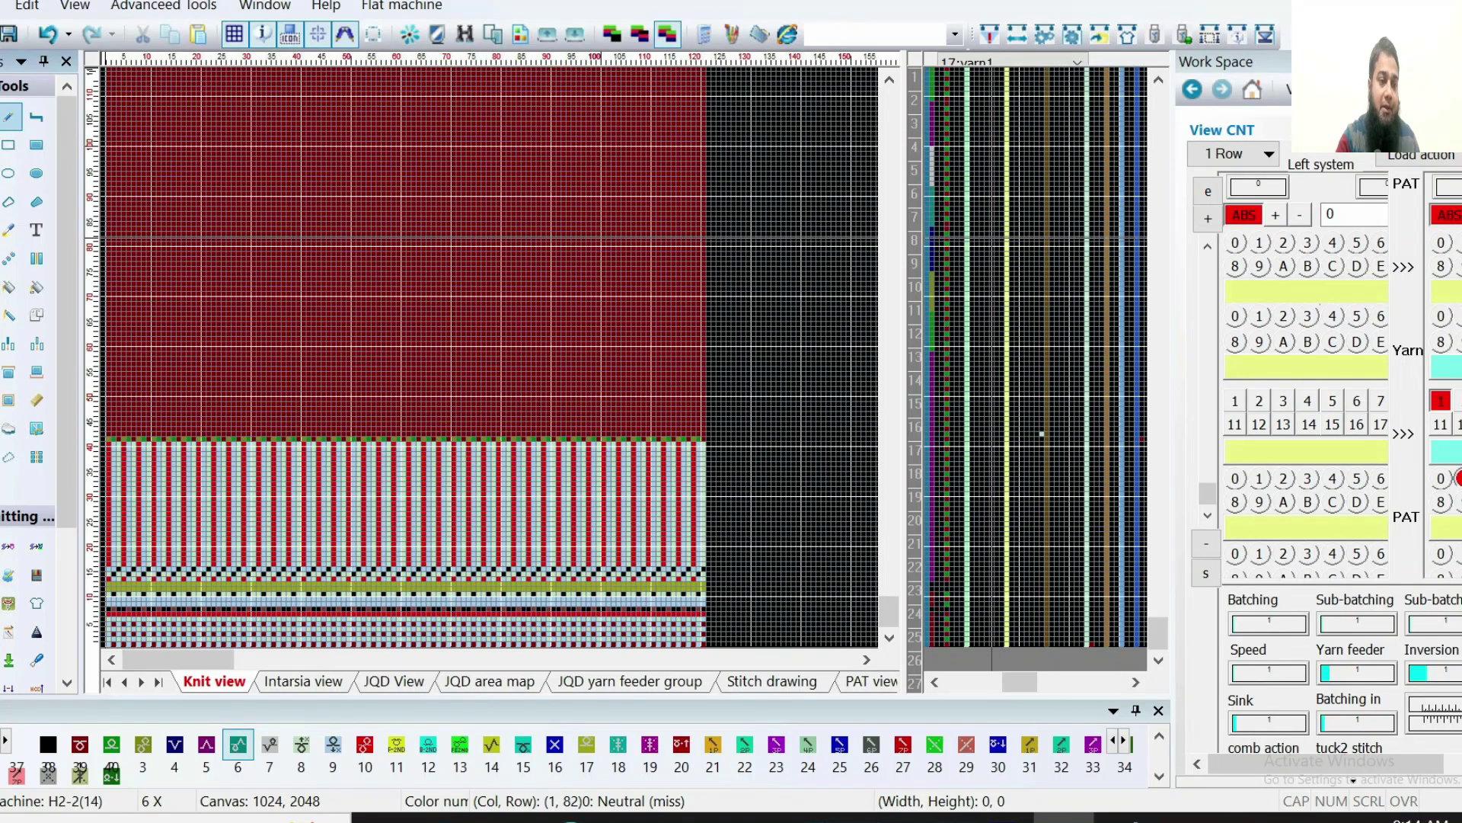
pyautogui.moveTo(387, 237); pyautogui.dragTo(486, 295)
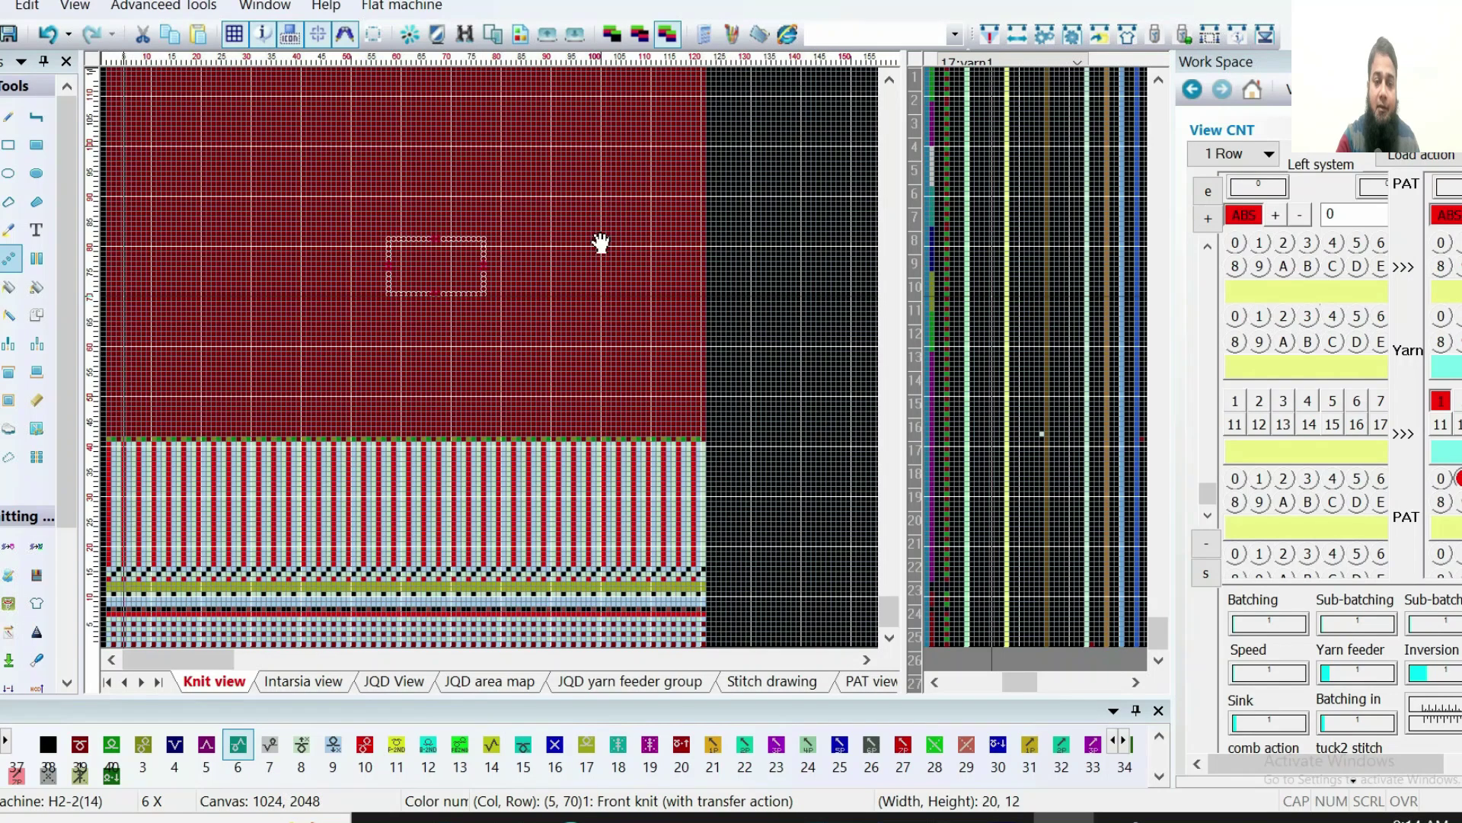
pyautogui.click(601, 243)
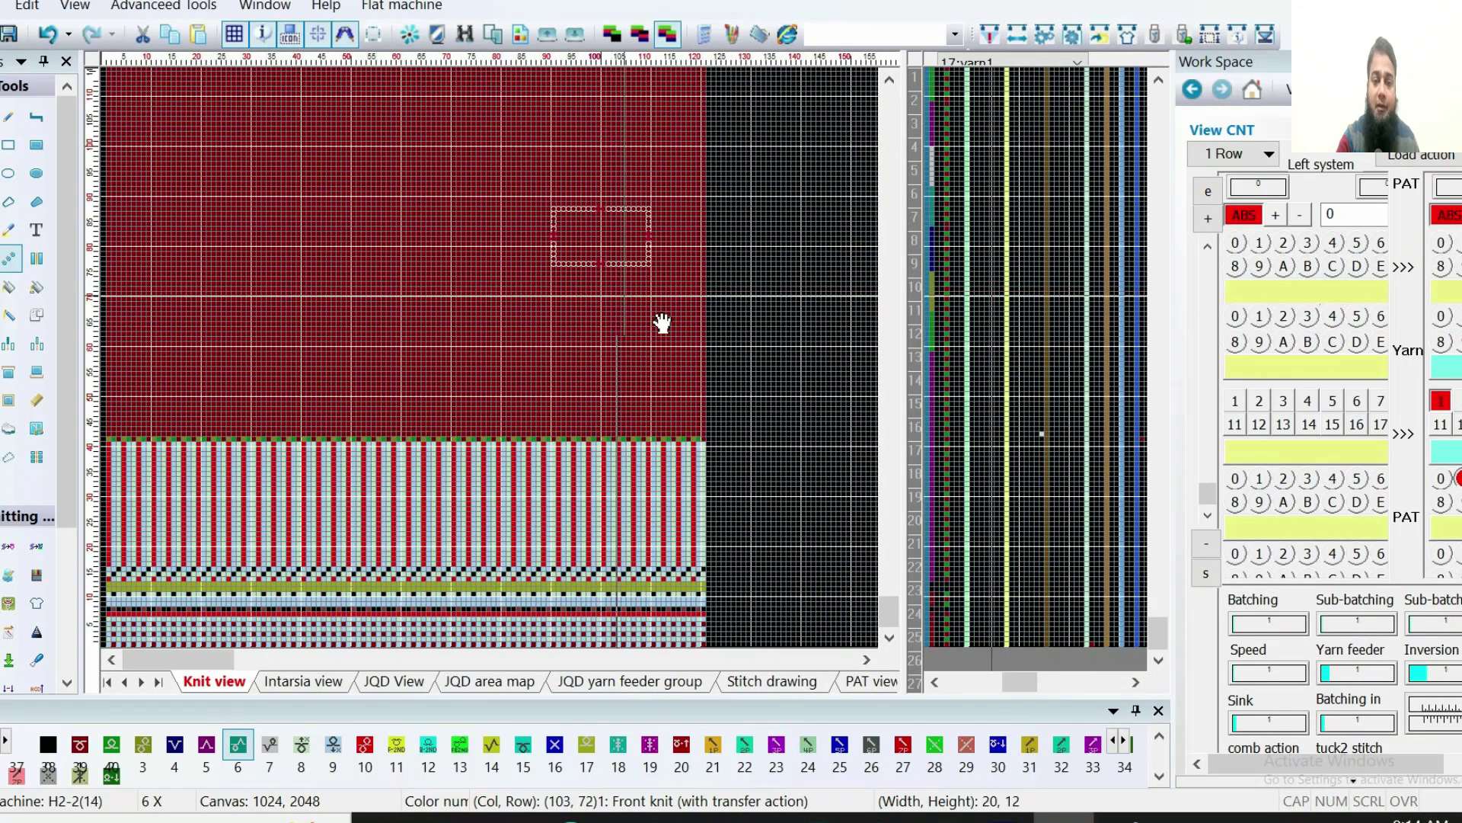
pyautogui.click(715, 297)
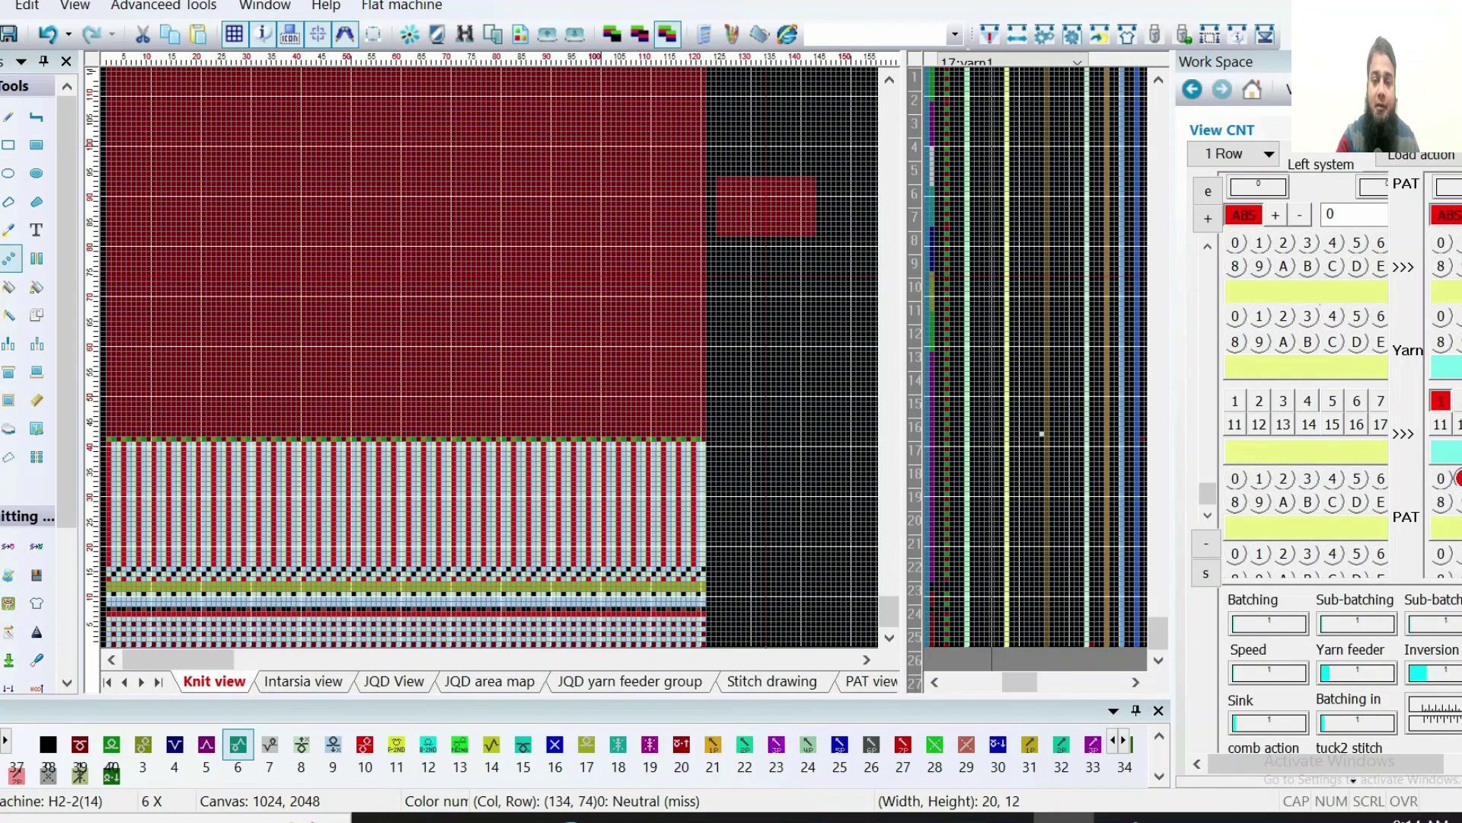
pyautogui.scroll(-2, 789, 290)
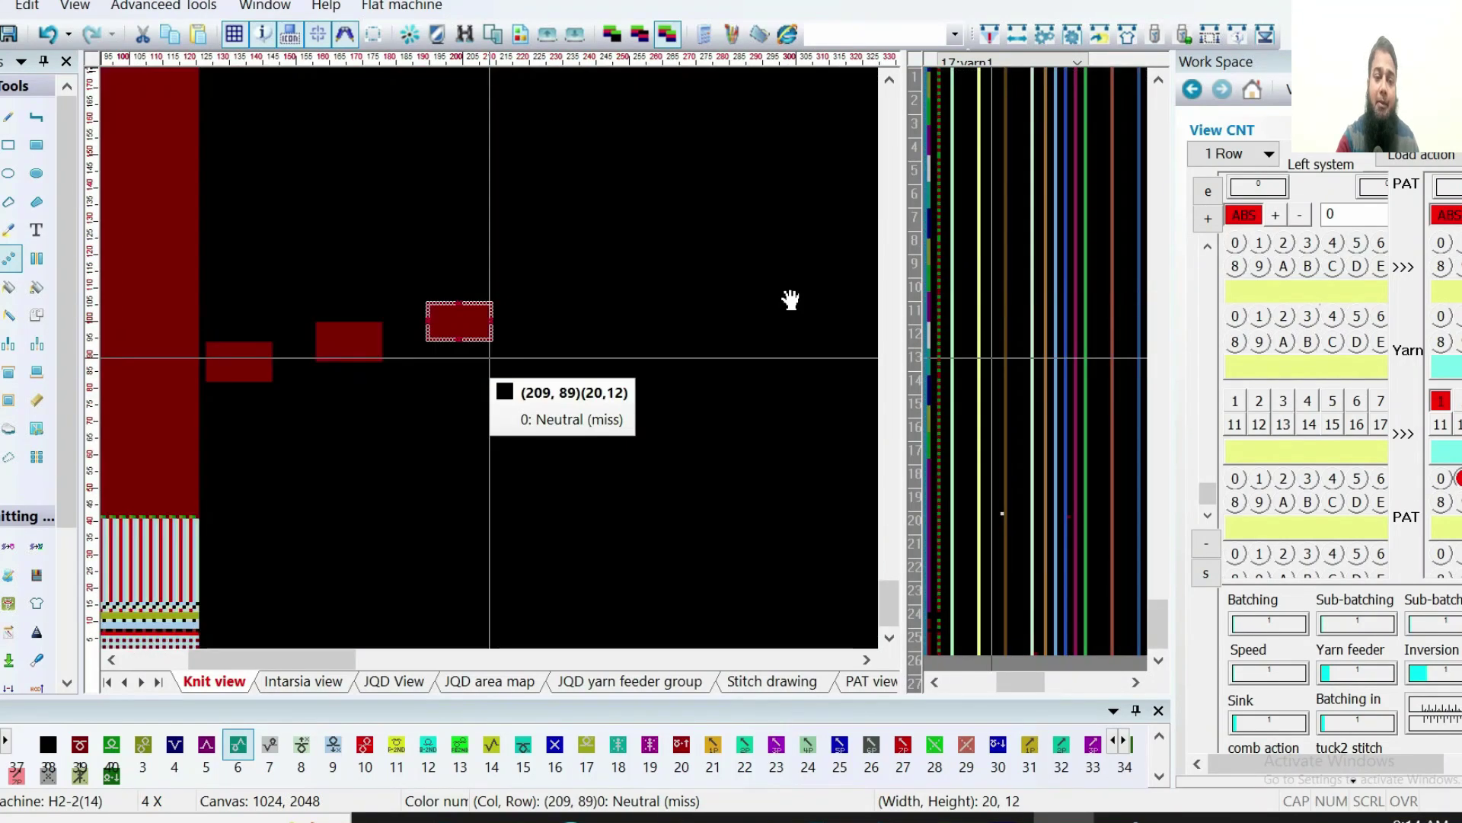
# Undo all the copies of the 20 by 12 front knit block
pyautogui.click(47, 33)
pyautogui.click(47, 33)
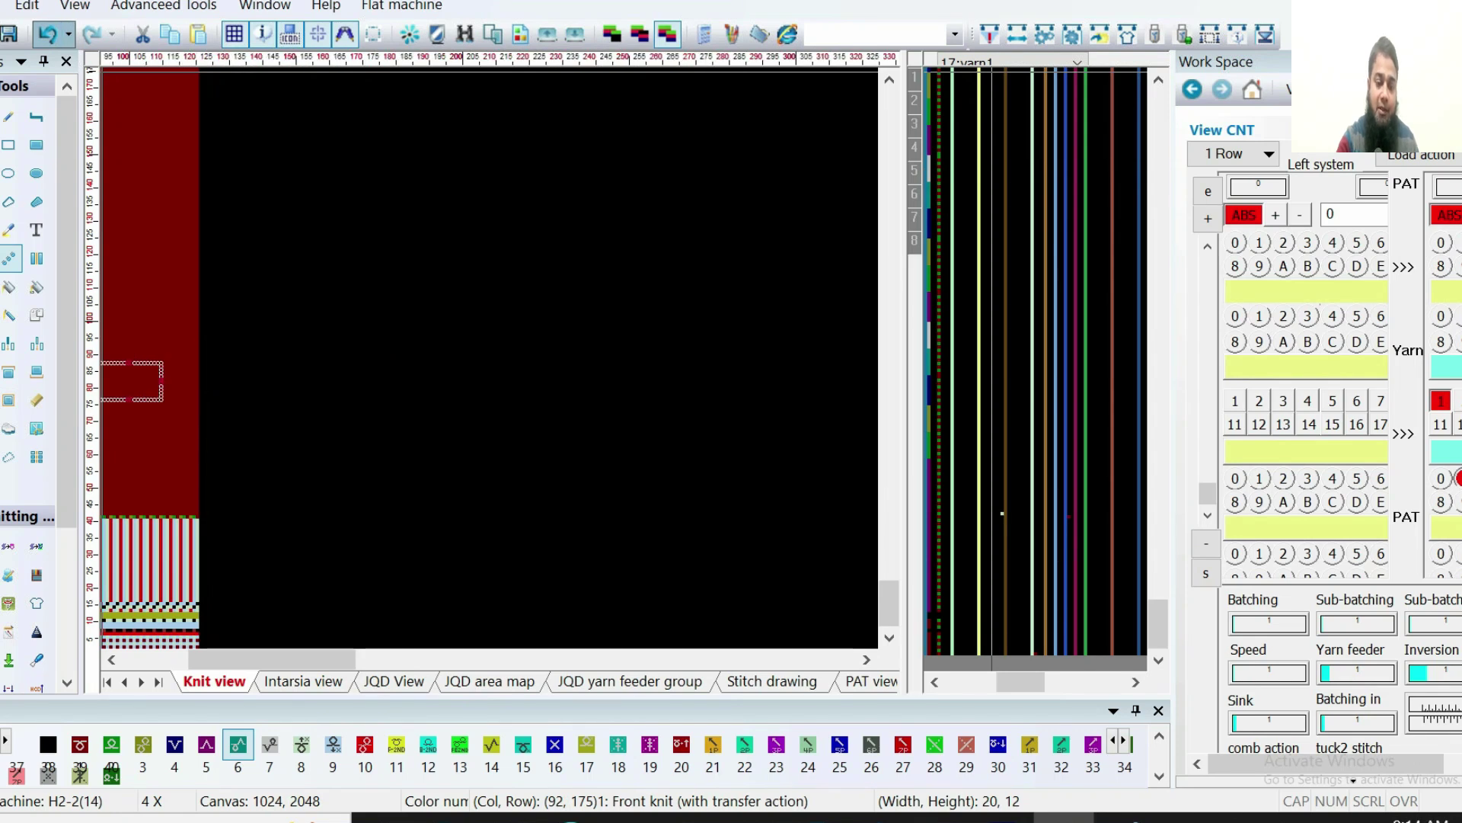
pyautogui.click(47, 34)
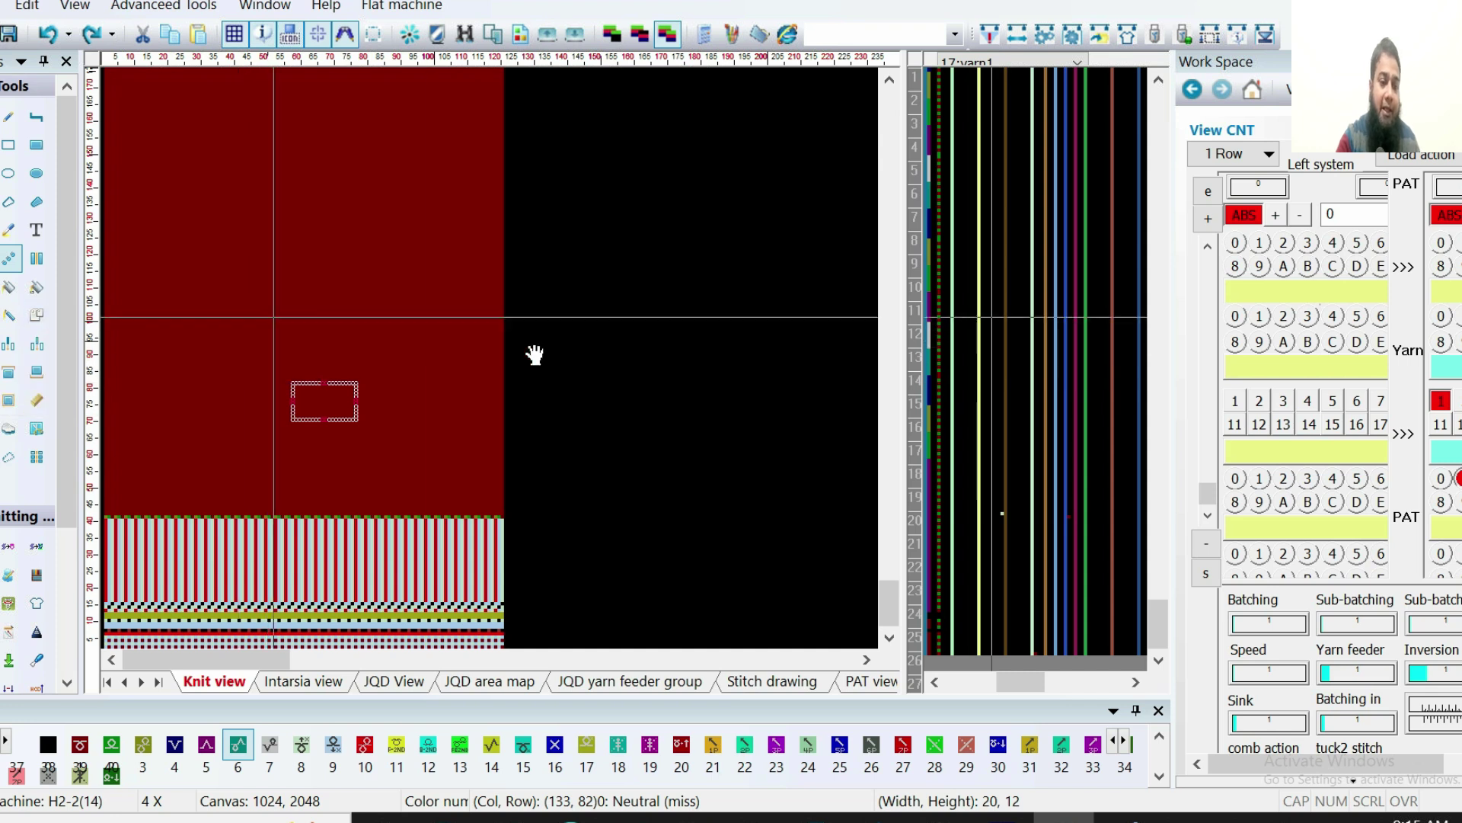
pyautogui.scroll(-2, 310, 410)
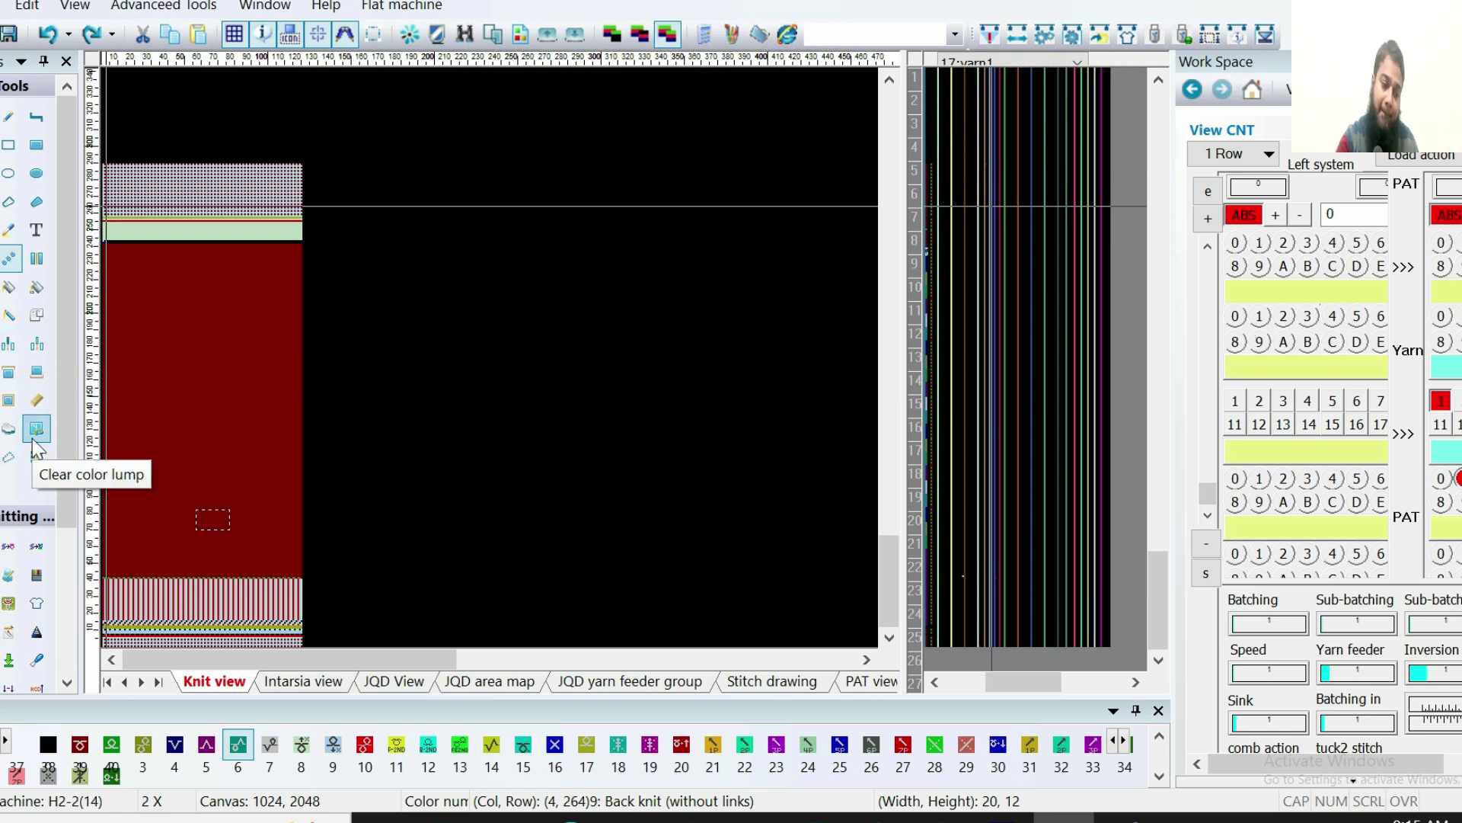
pyautogui.scroll(-3, 6, 669)
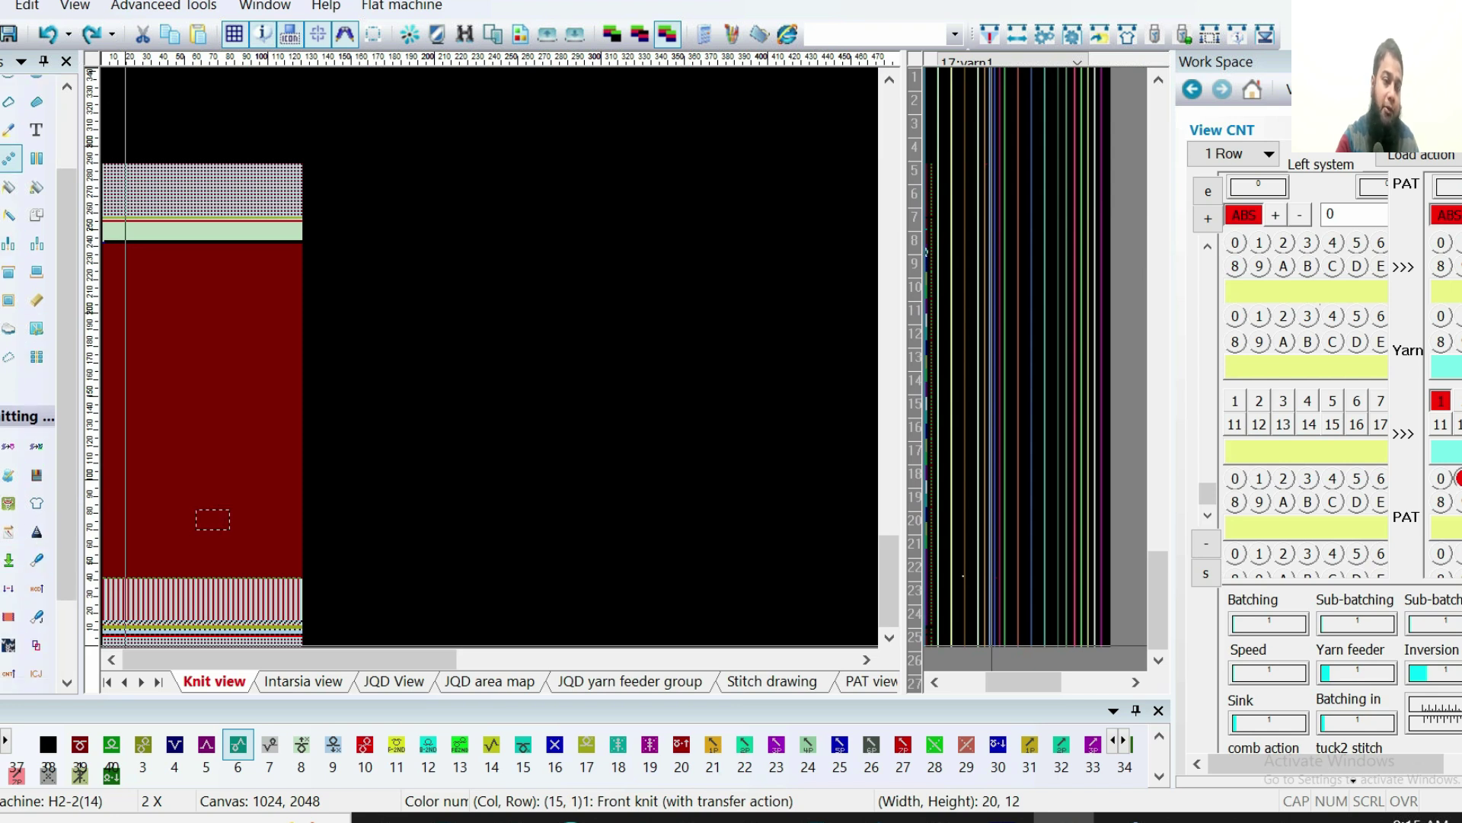
pyautogui.scroll(2, 33, 304)
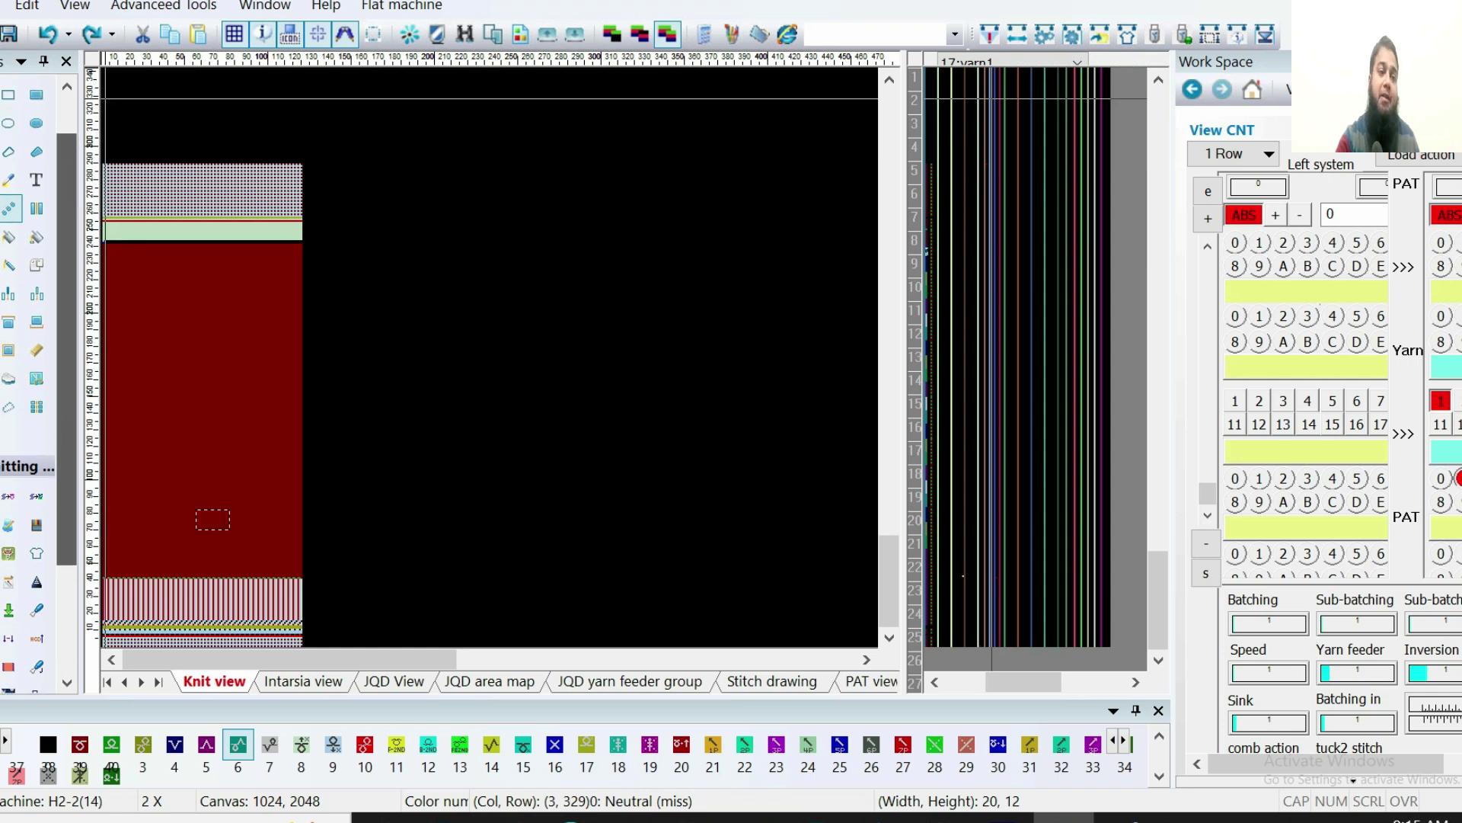
pyautogui.click(35, 95)
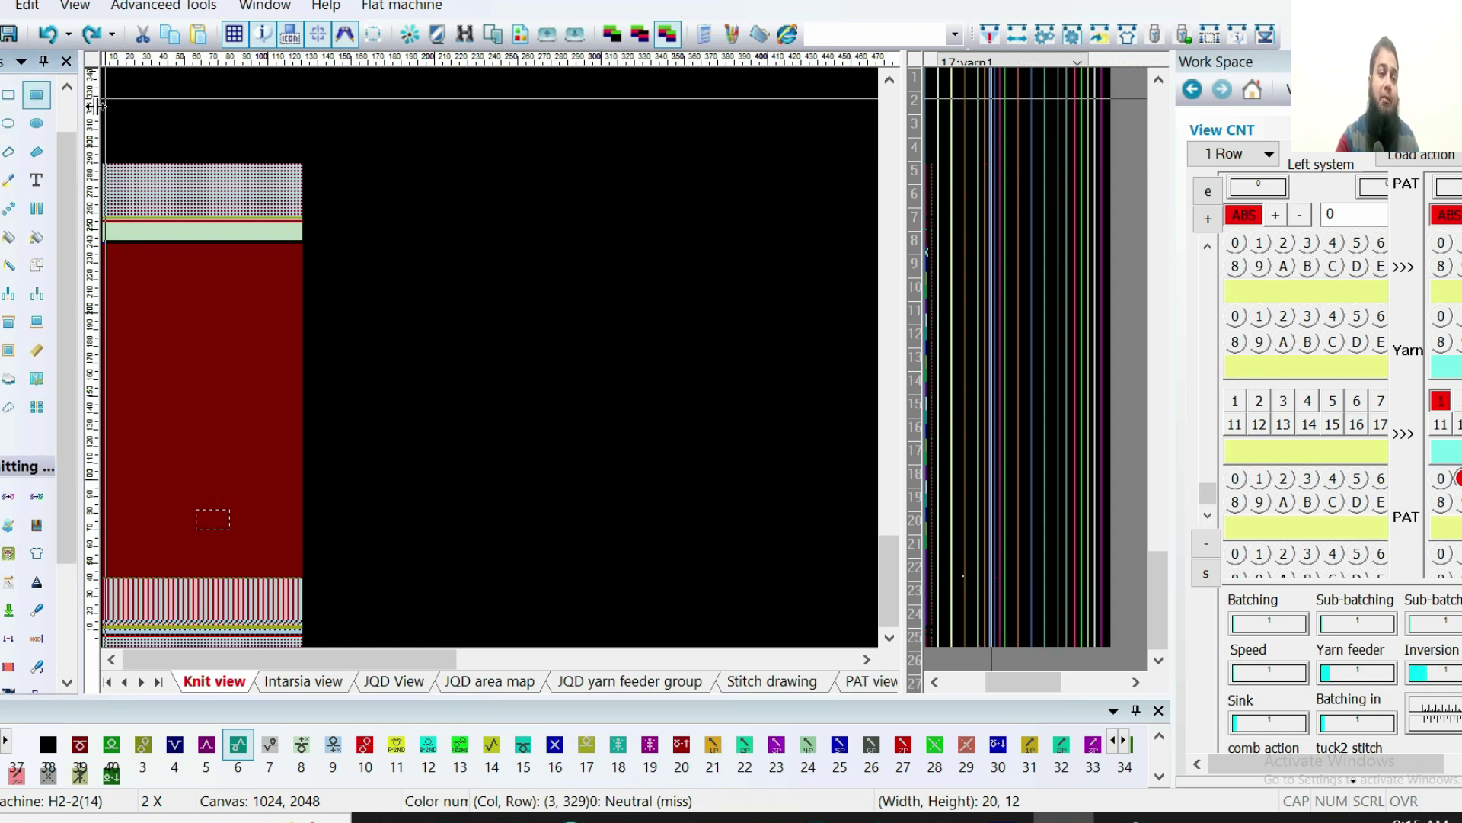
pyautogui.click(39, 124)
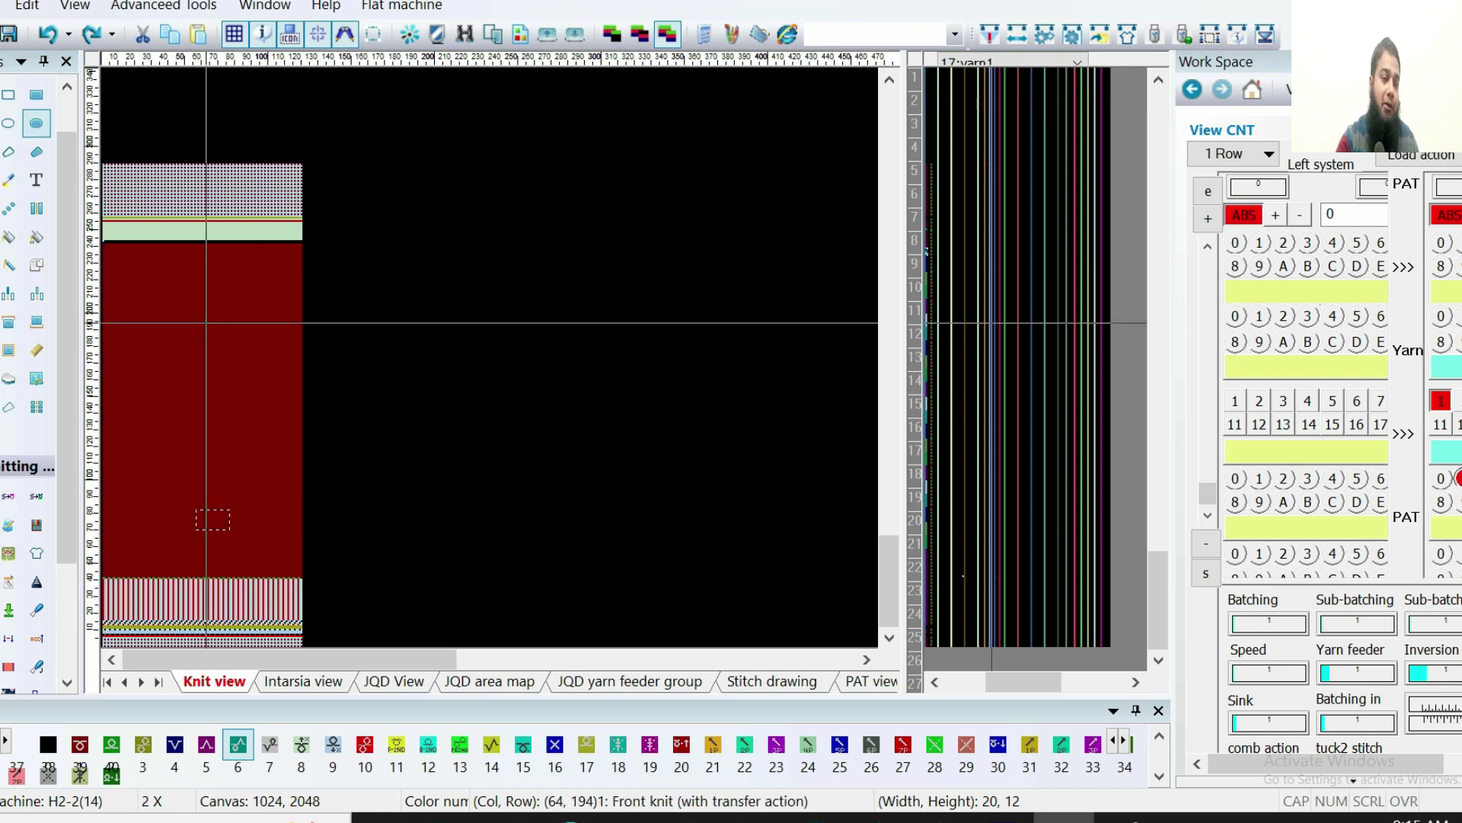
pyautogui.click(42, 185)
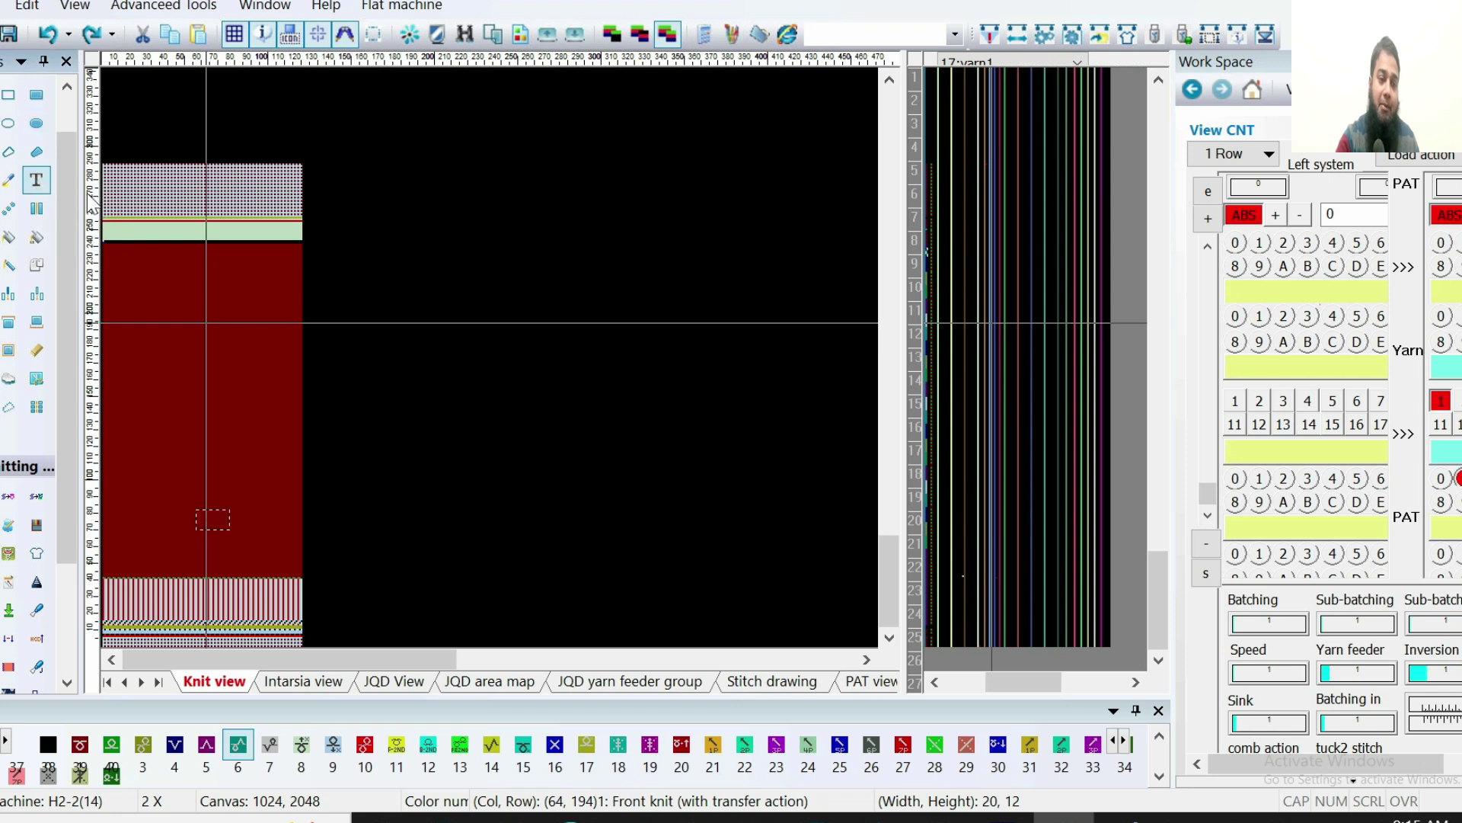
pyautogui.click(218, 382)
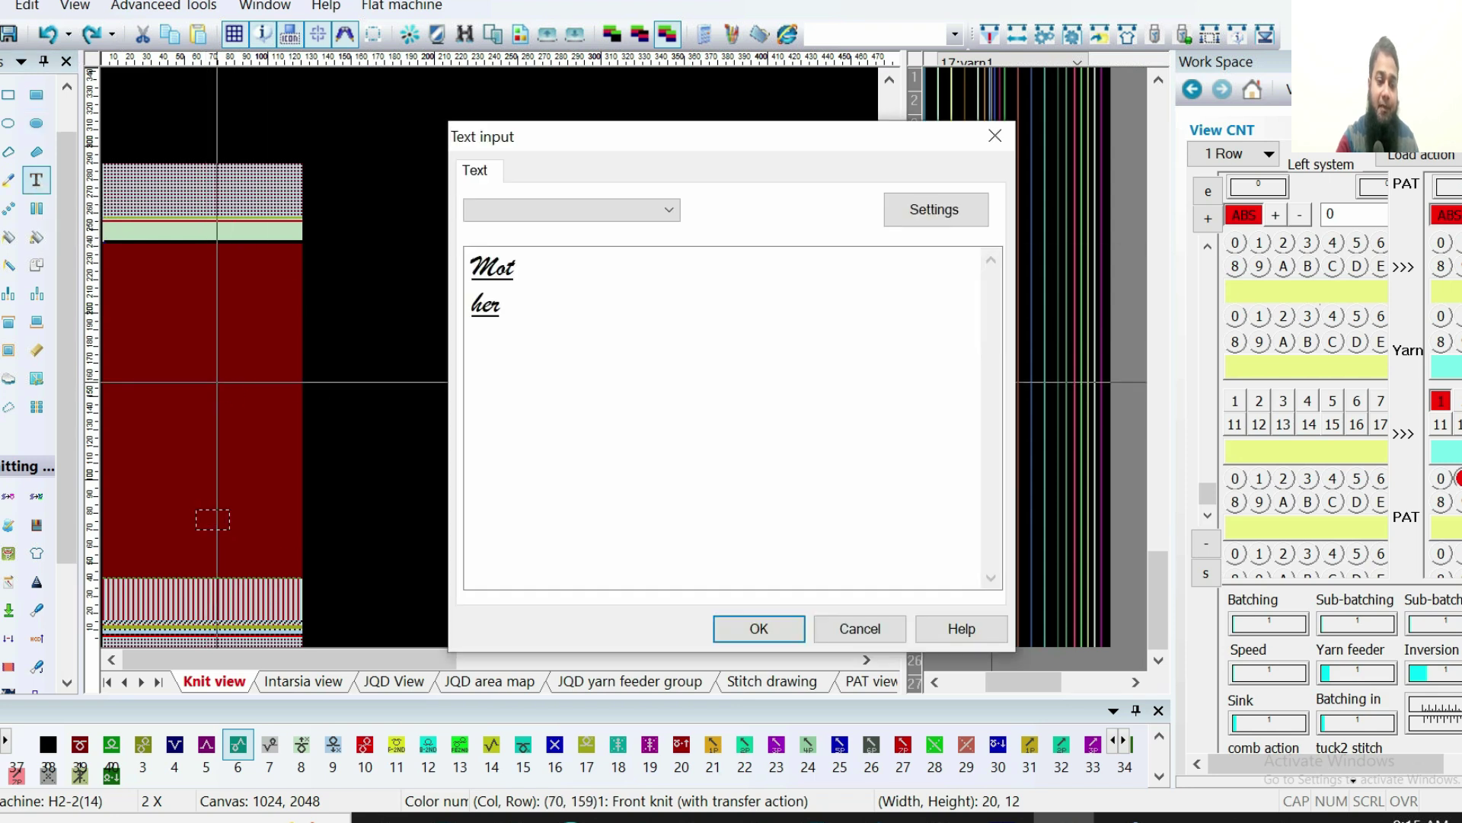
pyautogui.moveTo(546, 320); pyautogui.dragTo(466, 256)
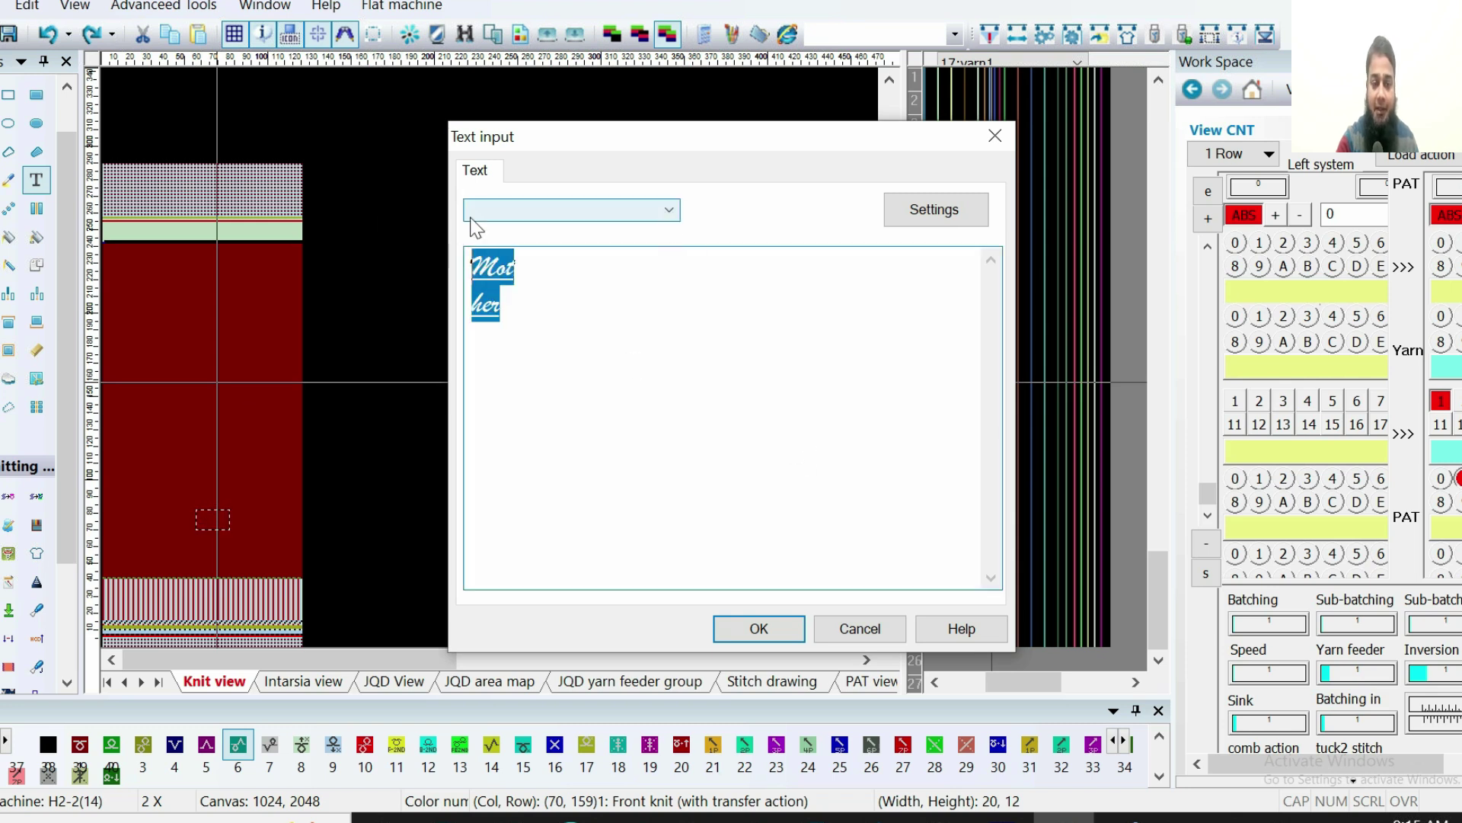
pyautogui.click(996, 136)
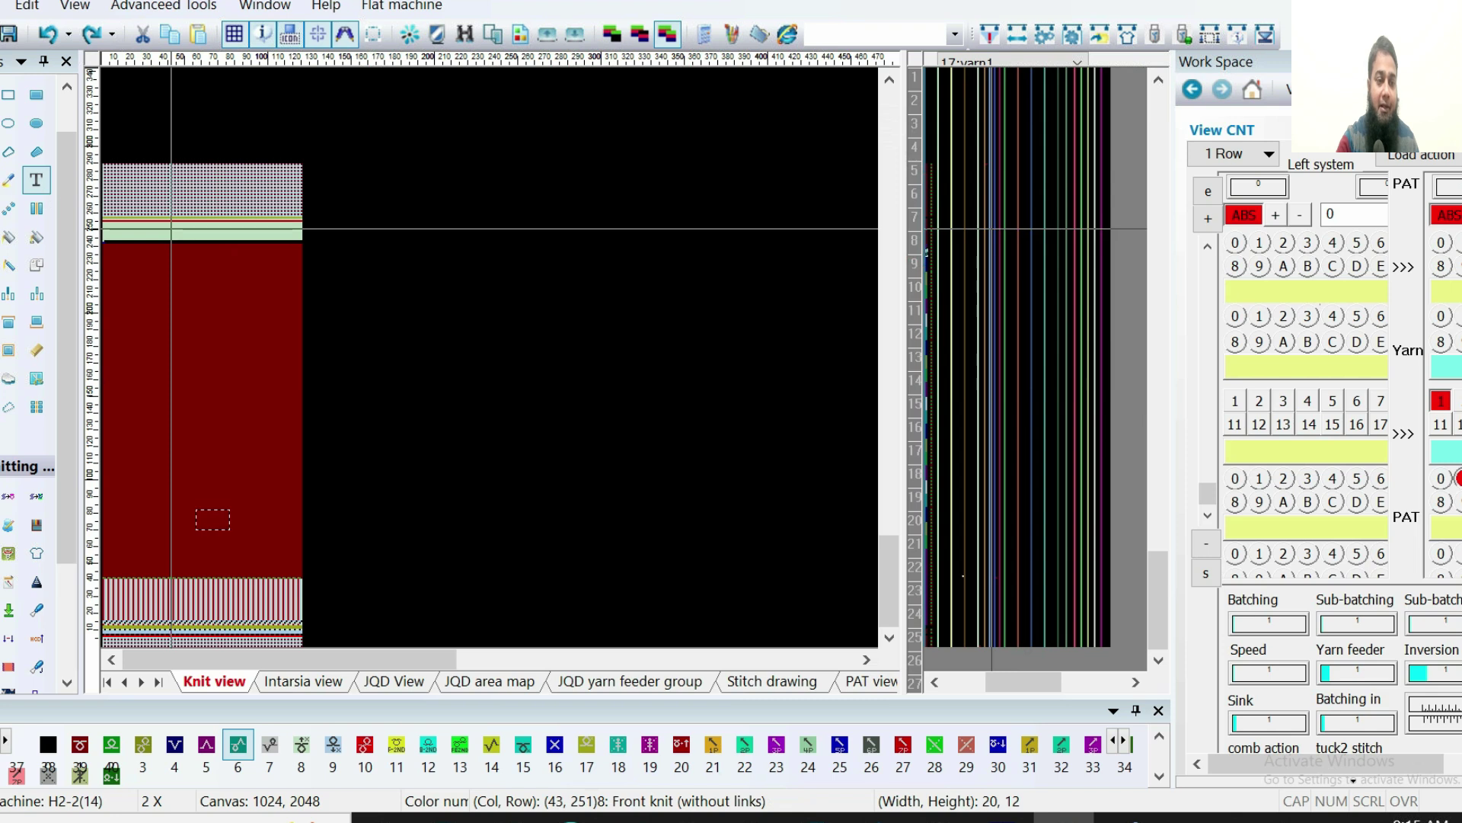
# Prepare a text motif from the last saved text entry in underlined Brush Script MT, Italic Bold, size 22
pyautogui.click(166, 388)
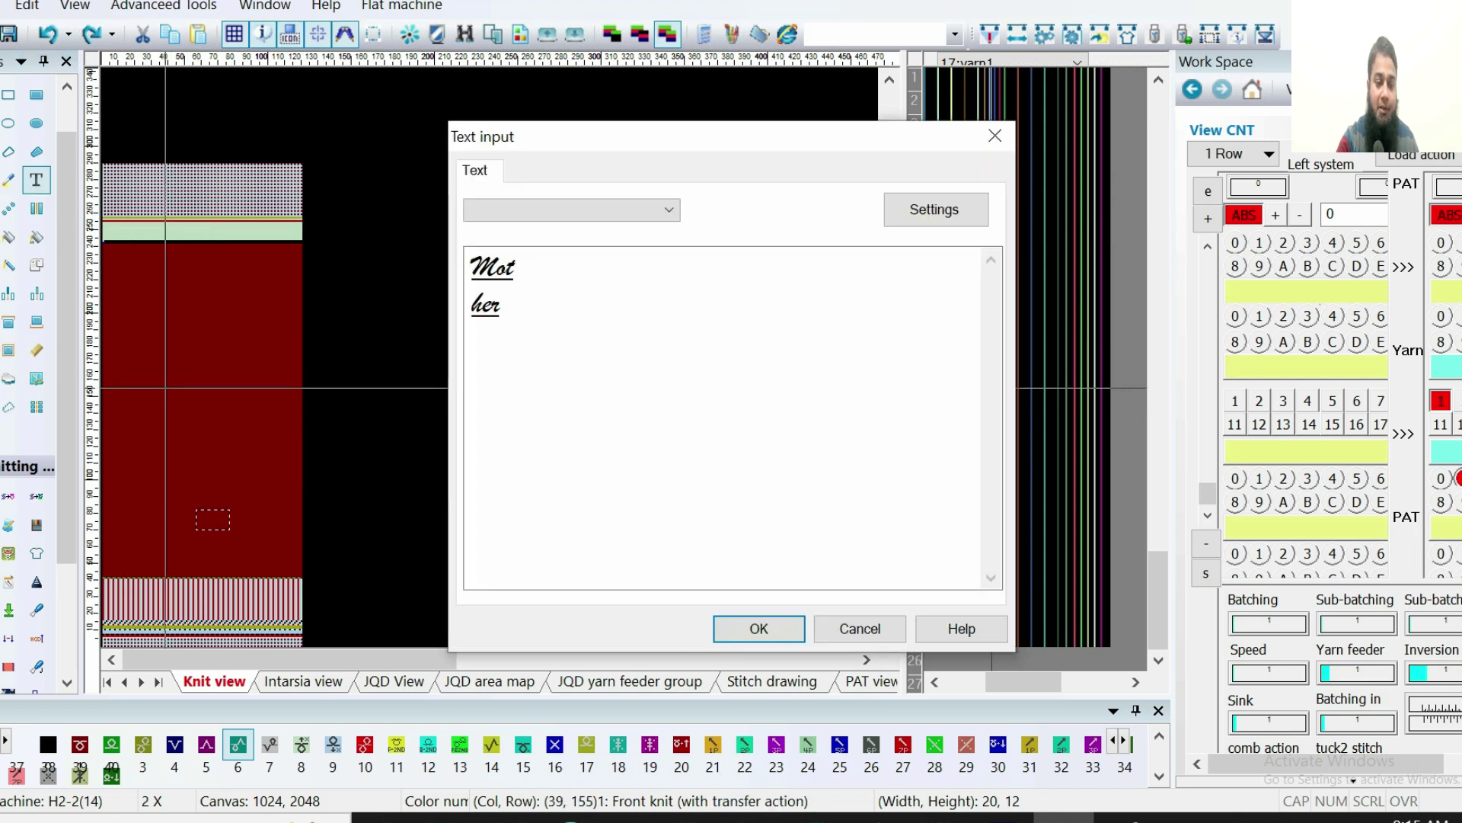
pyautogui.click(518, 368)
pyautogui.moveTo(519, 362); pyautogui.dragTo(471, 256)
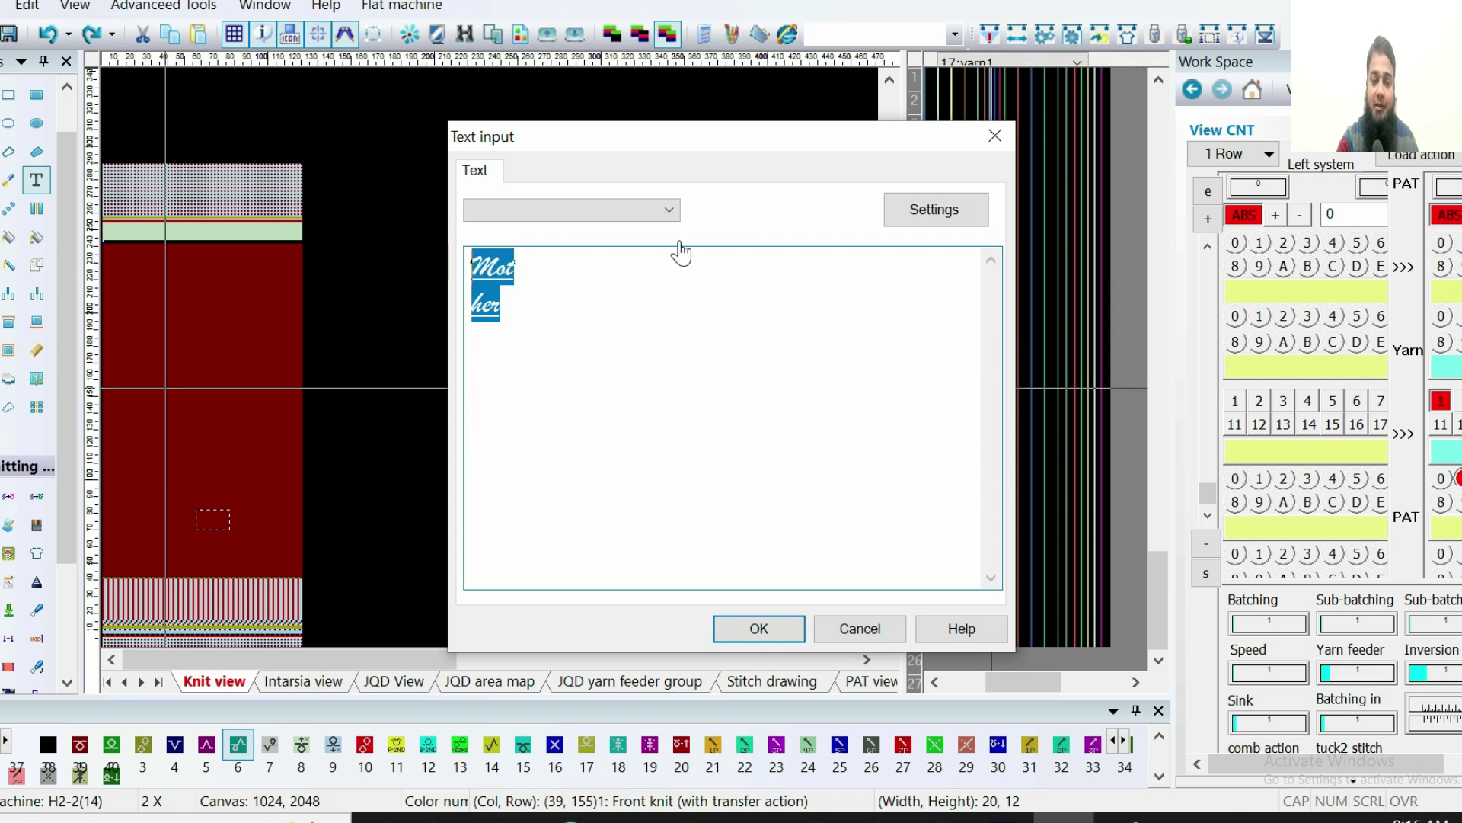
pyautogui.click(669, 209)
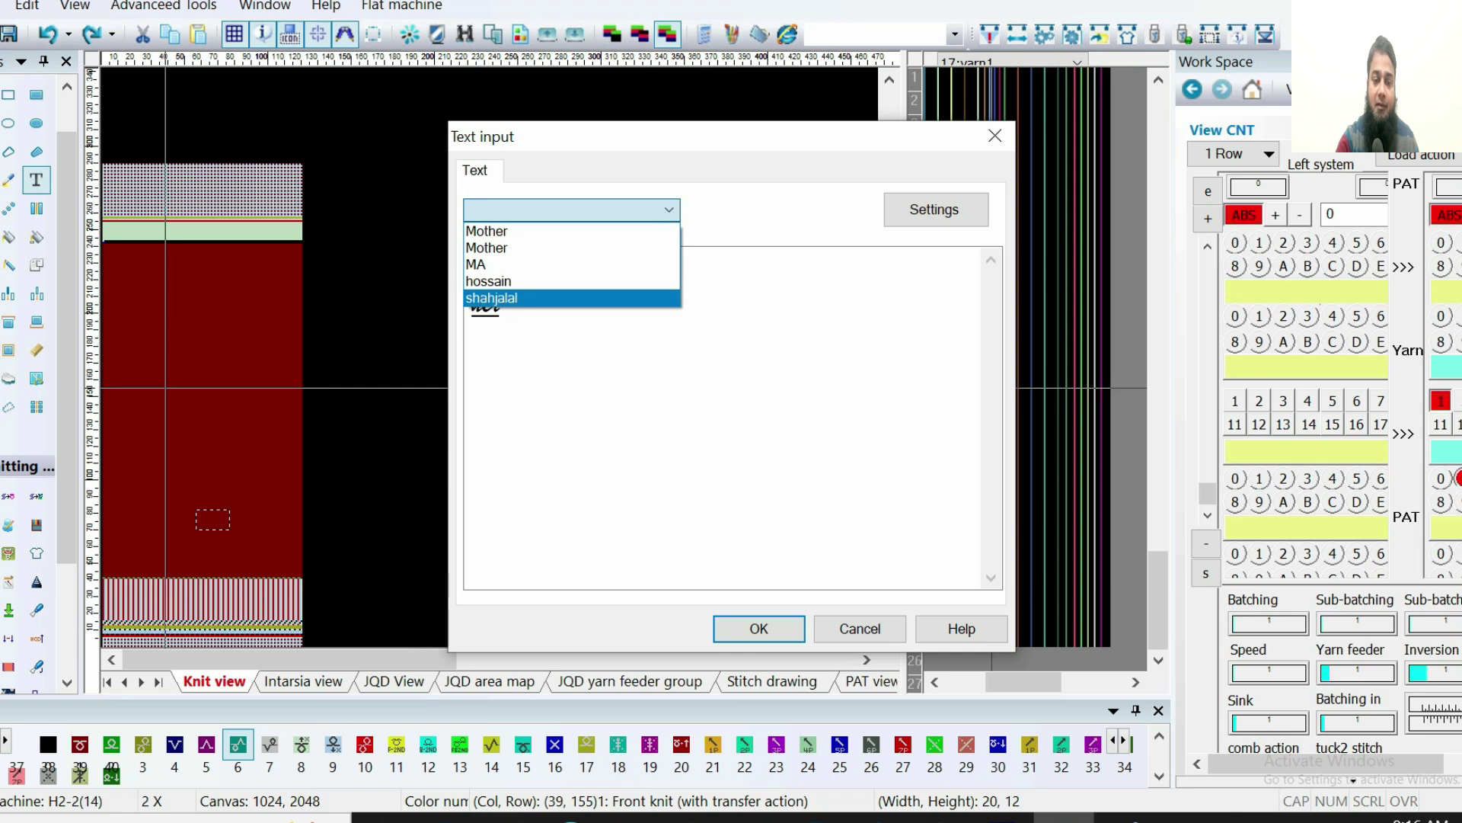
pyautogui.click(491, 298)
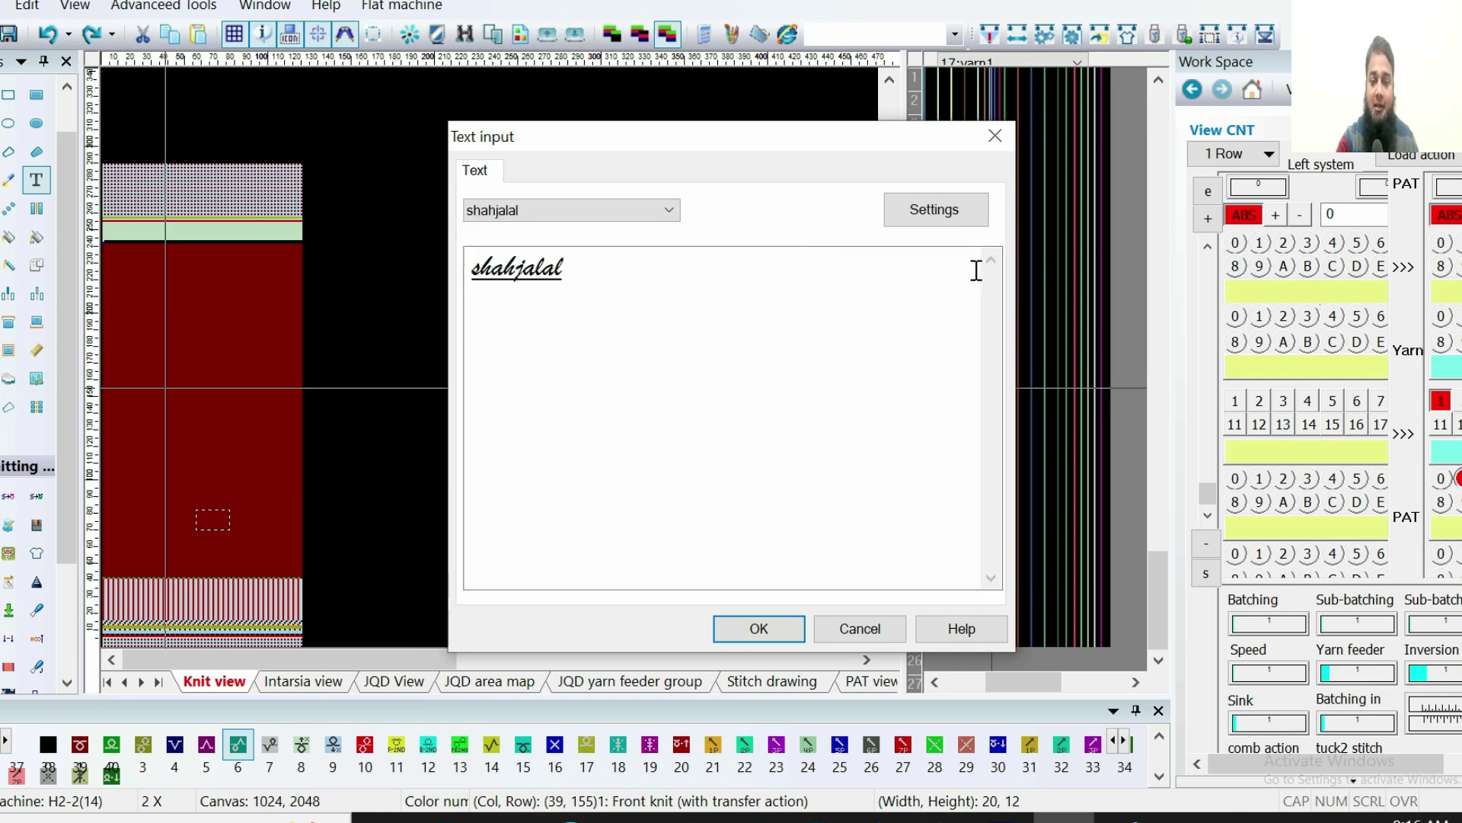
pyautogui.click(941, 210)
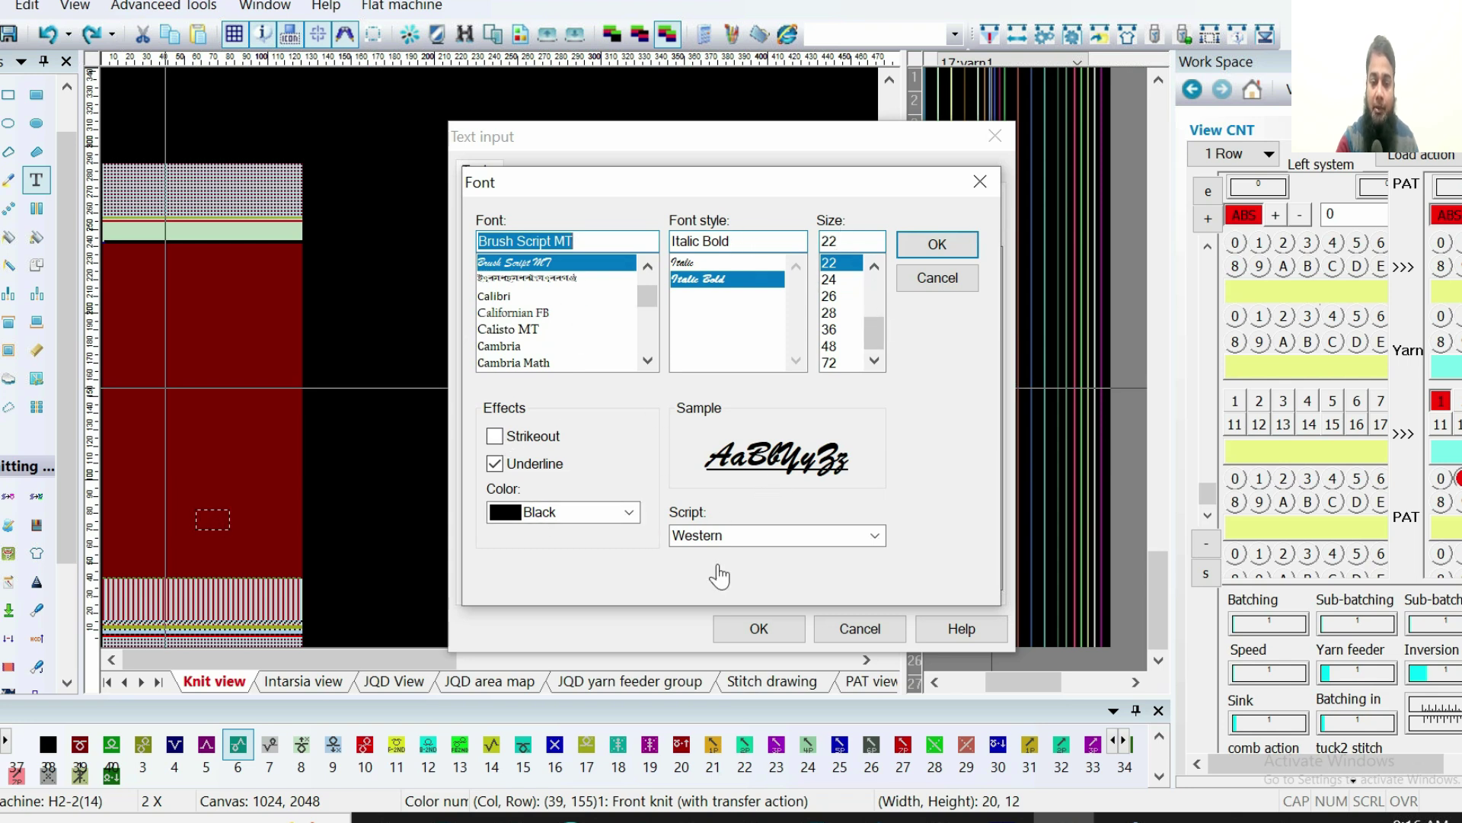
pyautogui.click(938, 245)
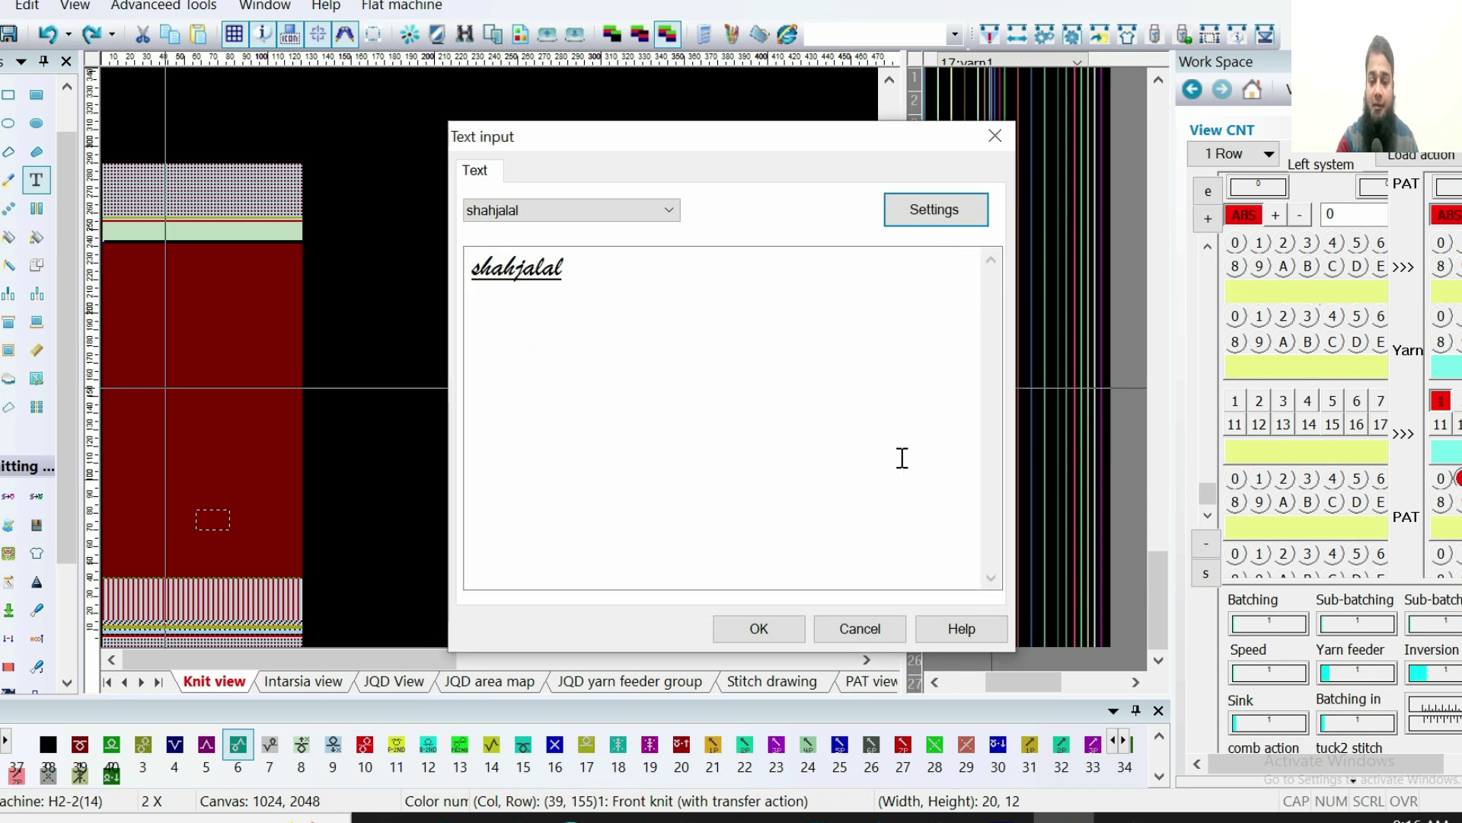
pyautogui.click(758, 628)
# Try positioning the text motif over the front knit body and the empty canvas beside it, and discard it
pyautogui.click(136, 486)
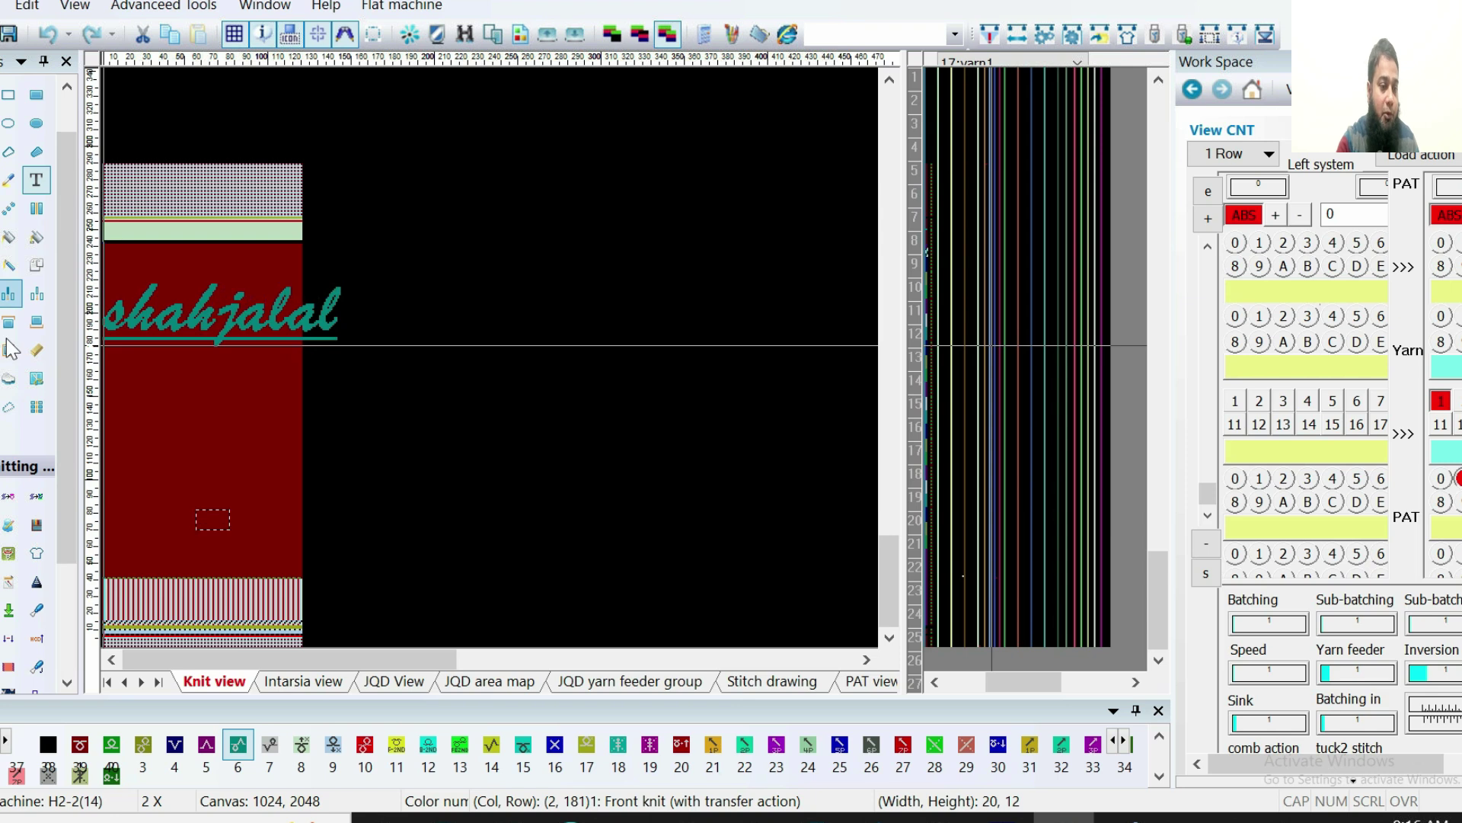
pyautogui.click(20, 233)
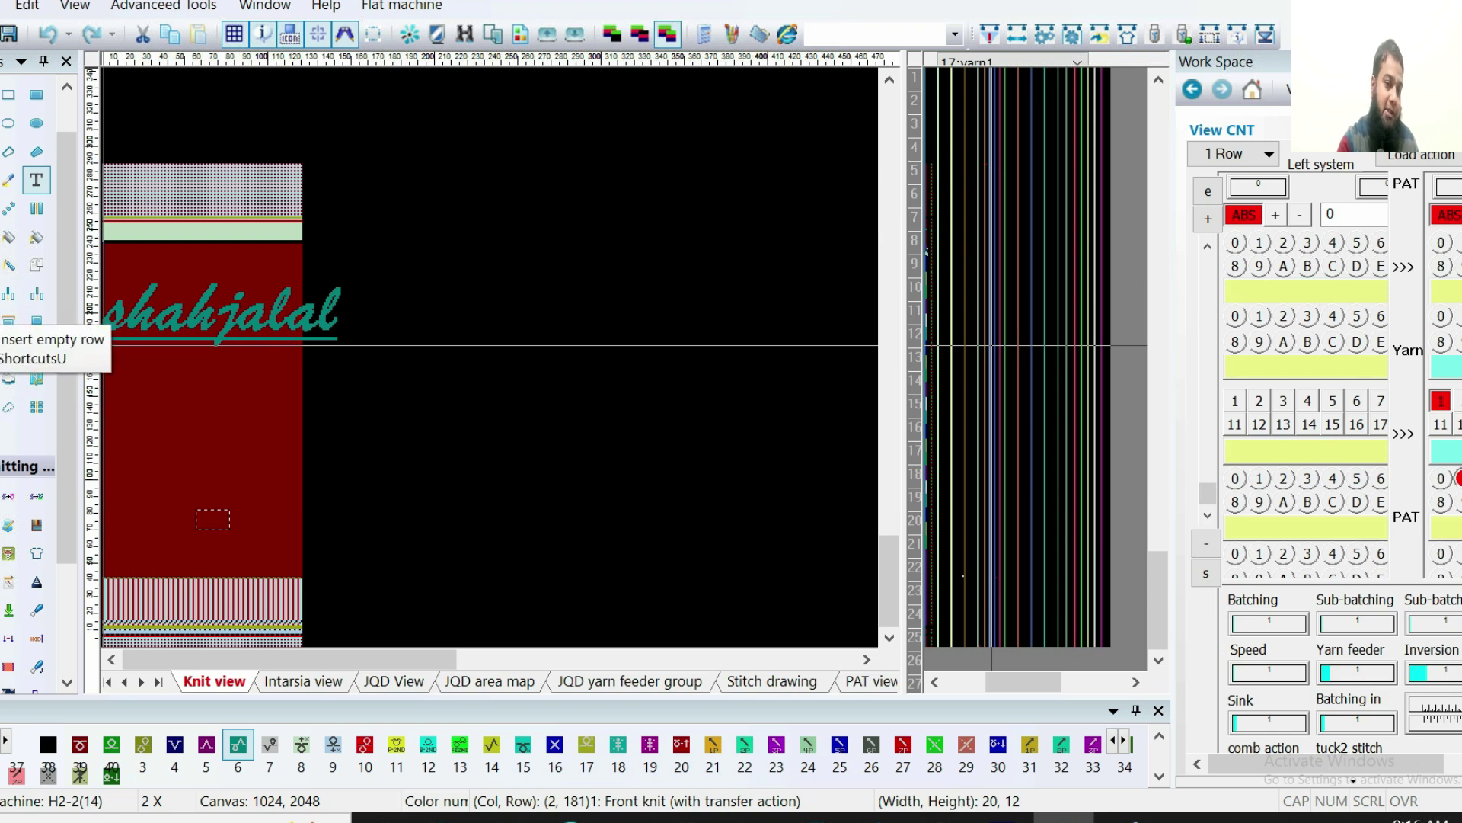
pyautogui.click(339, 308)
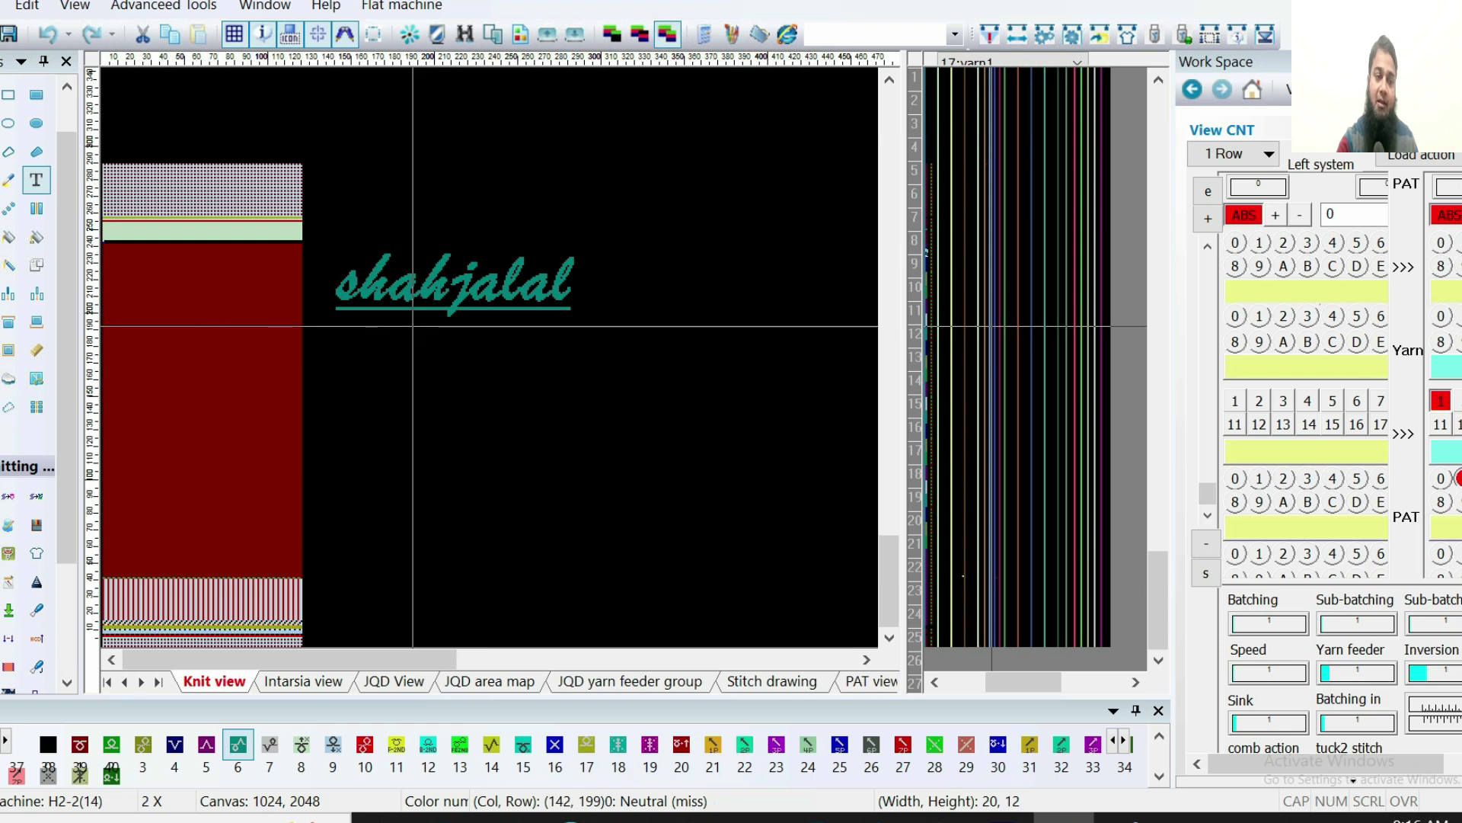
pyautogui.hotkey('ctrl', 'z')
pyautogui.press('Escape')
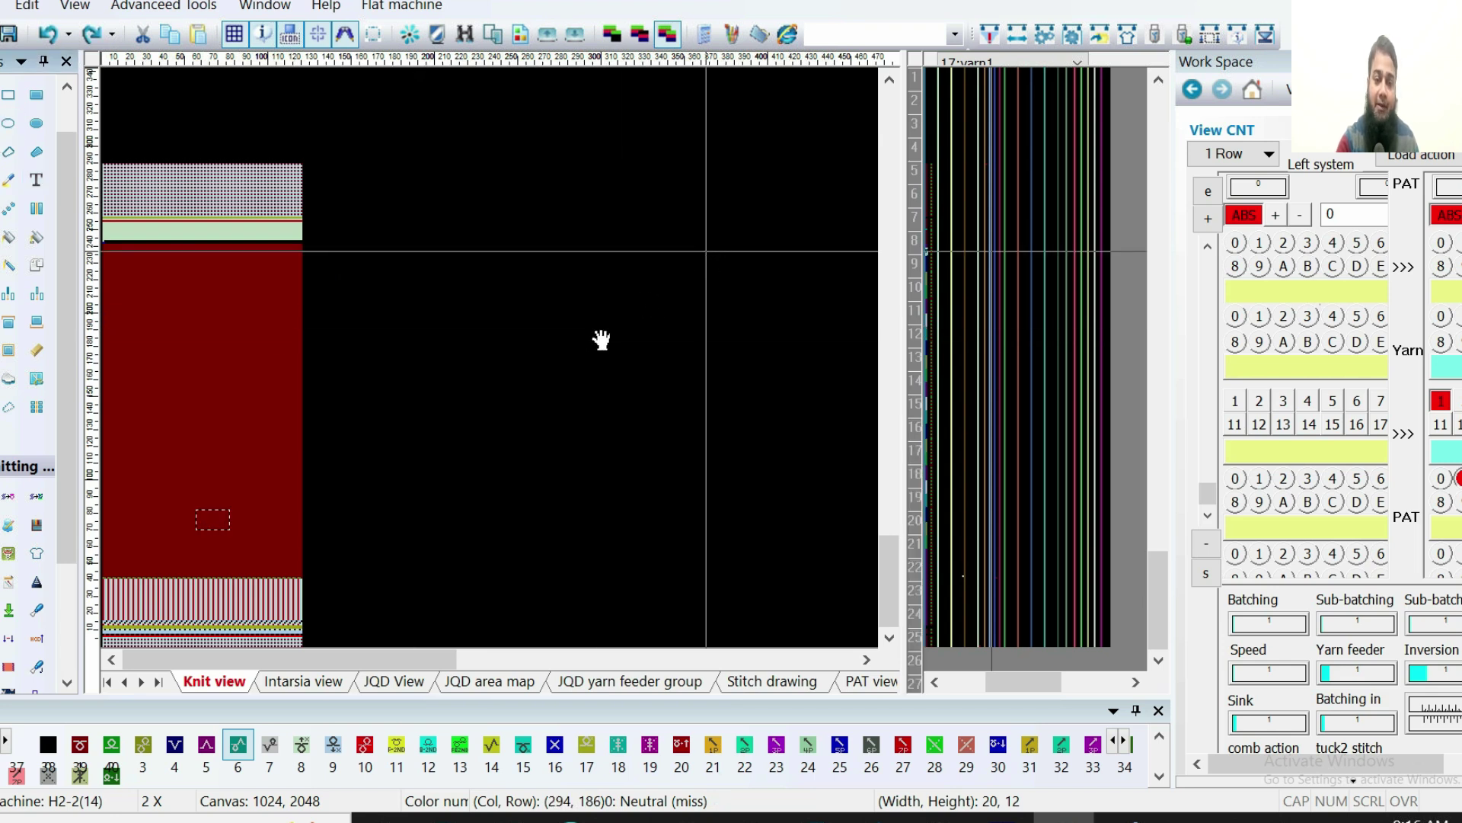
# Examine the starting rows, the ribbing and its transition into the front knit body up close
pyautogui.scroll(1, 494, 368)
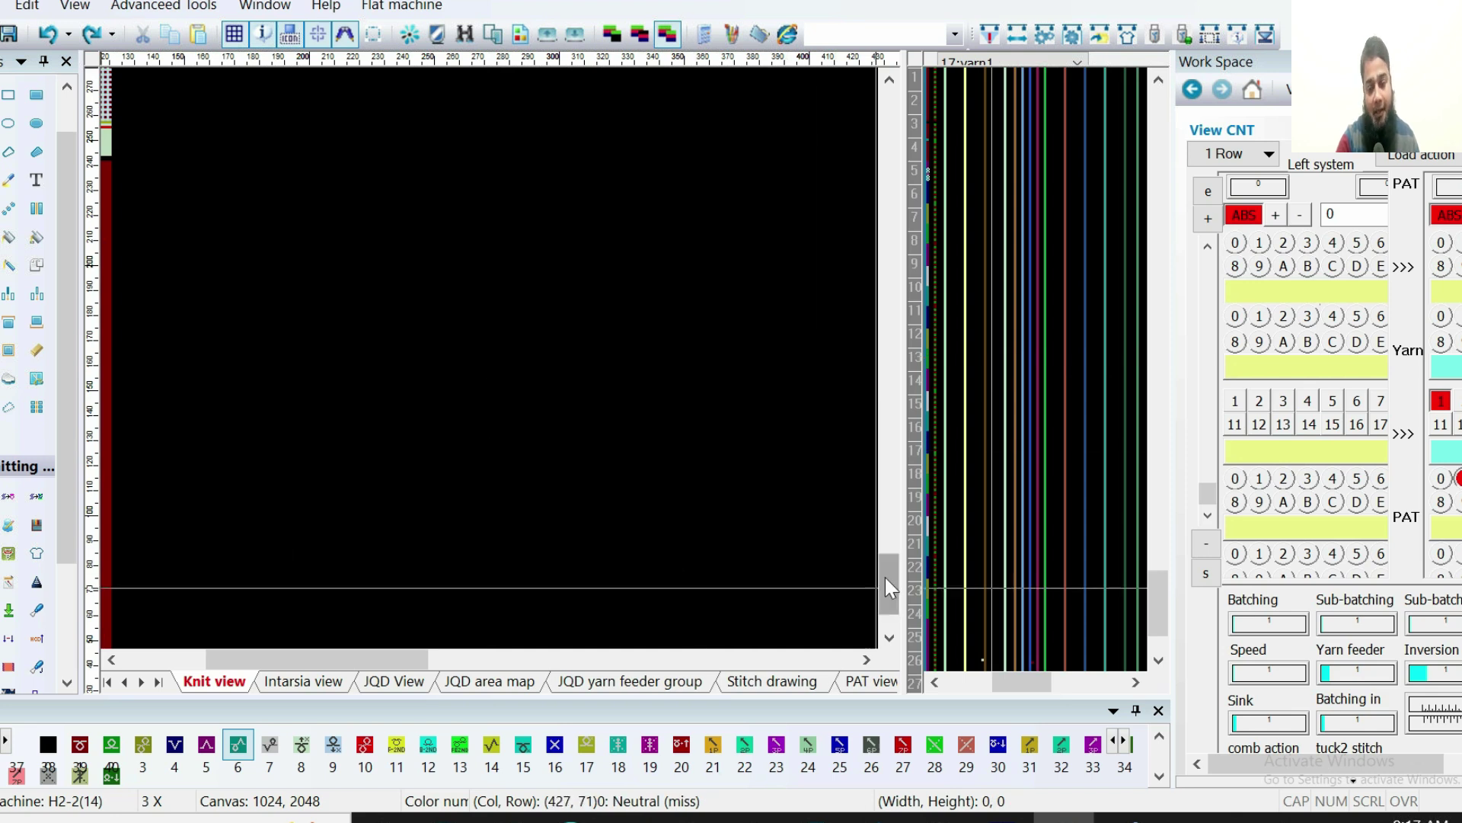
pyautogui.click(891, 637)
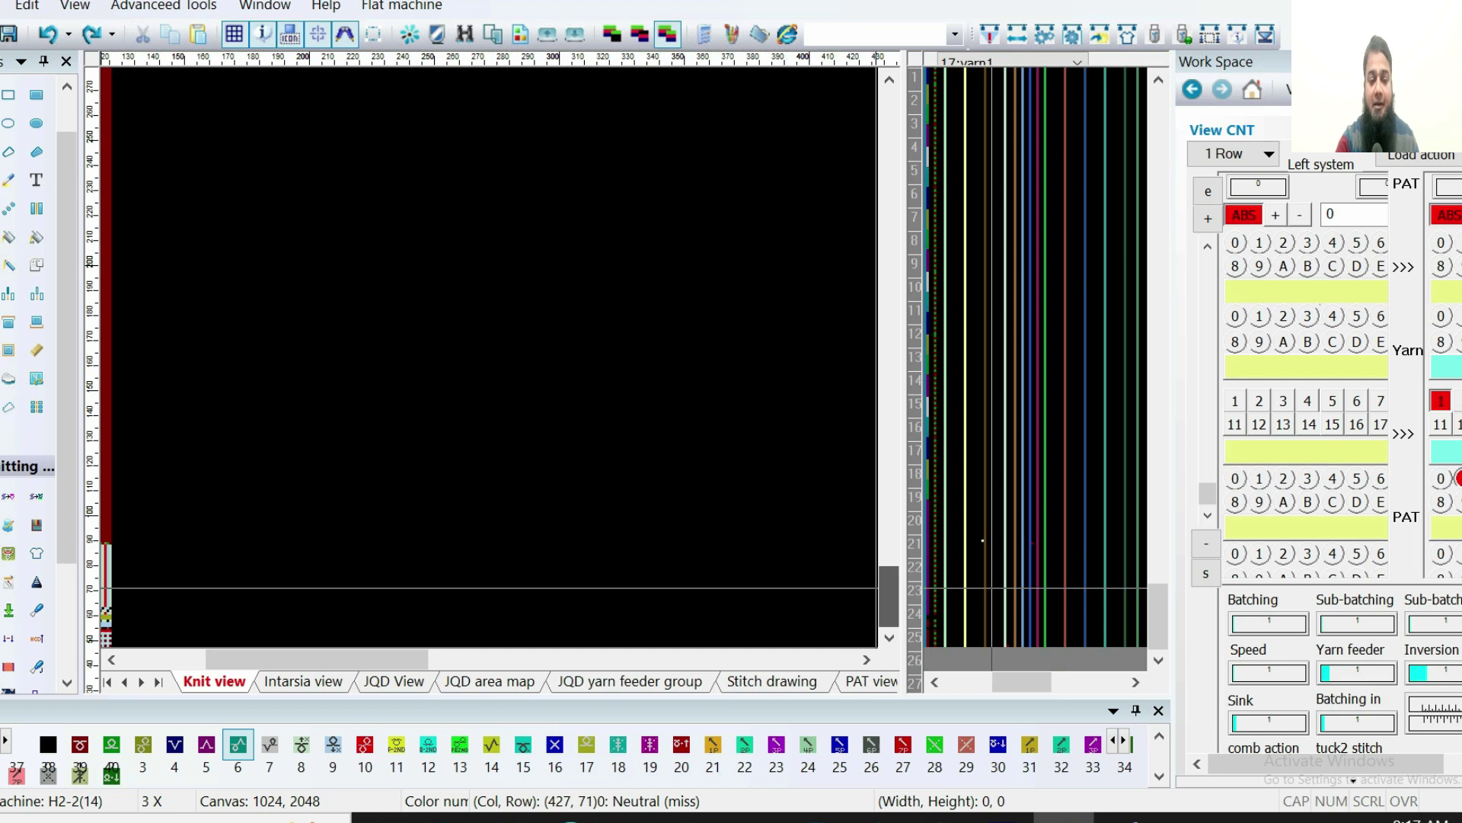
pyautogui.scroll(1, 111, 532)
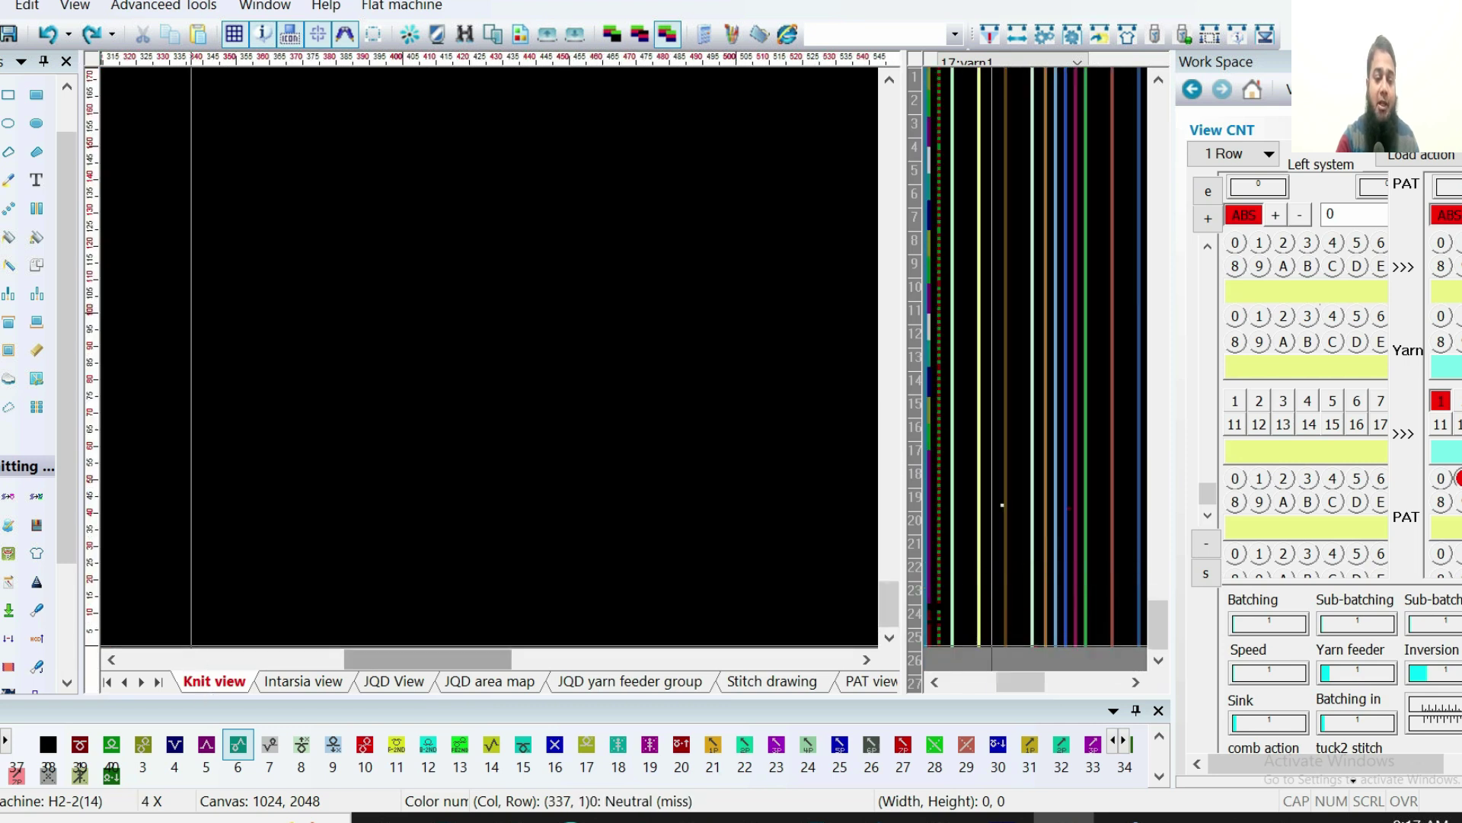
pyautogui.click(119, 661)
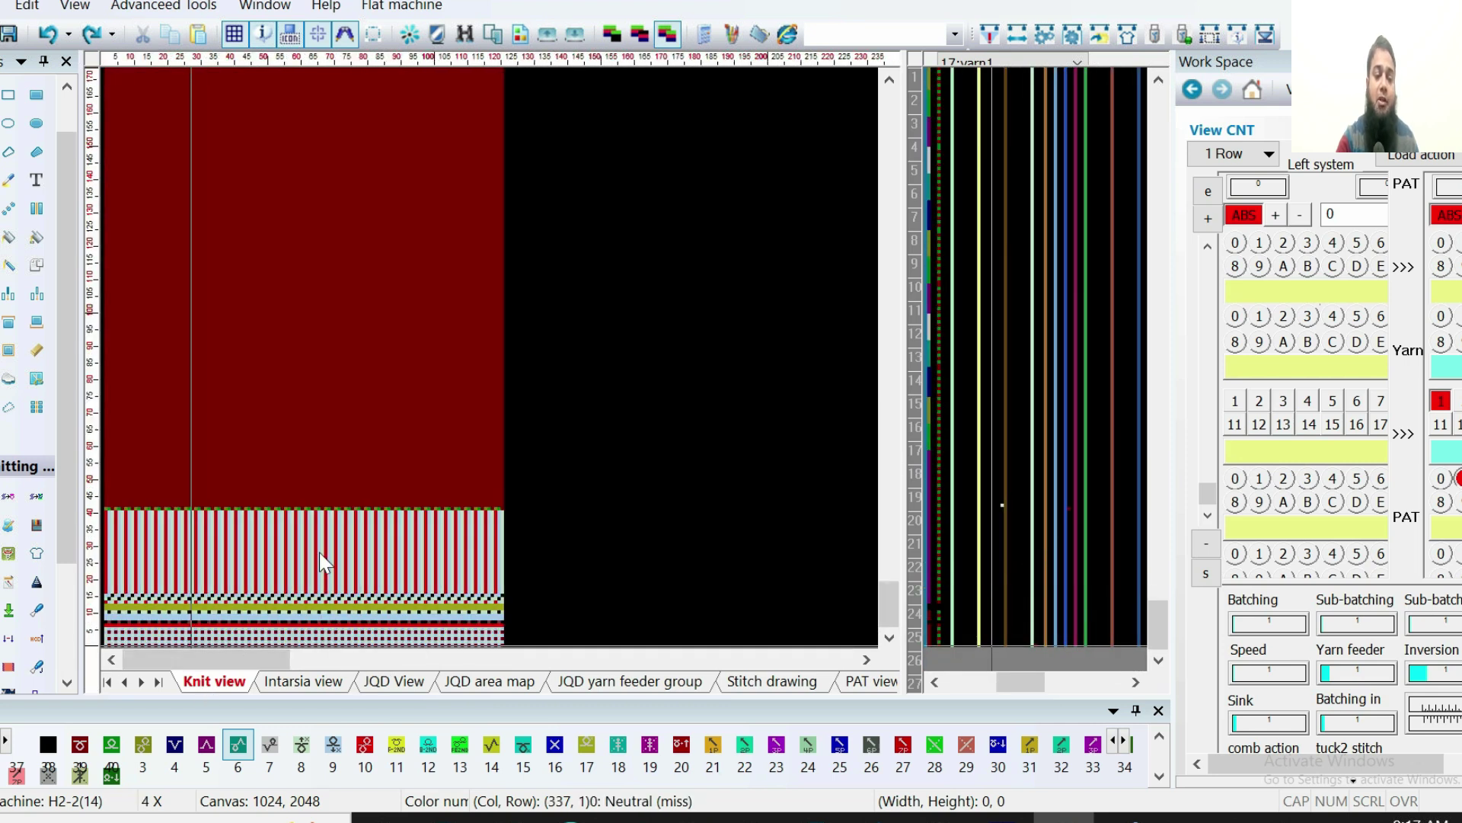
pyautogui.scroll(1, 222, 522)
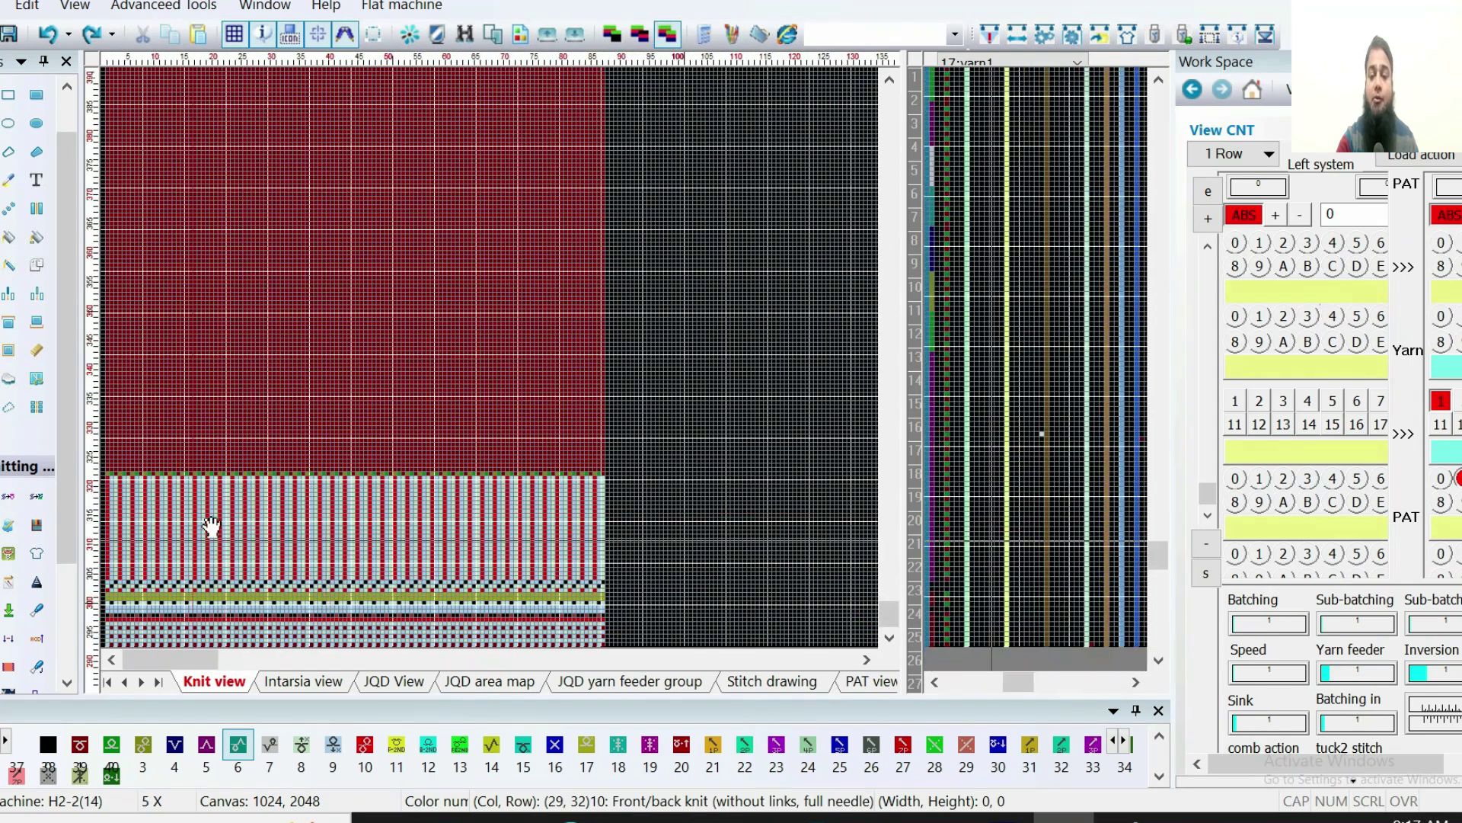
pyautogui.scroll(2, 209, 522)
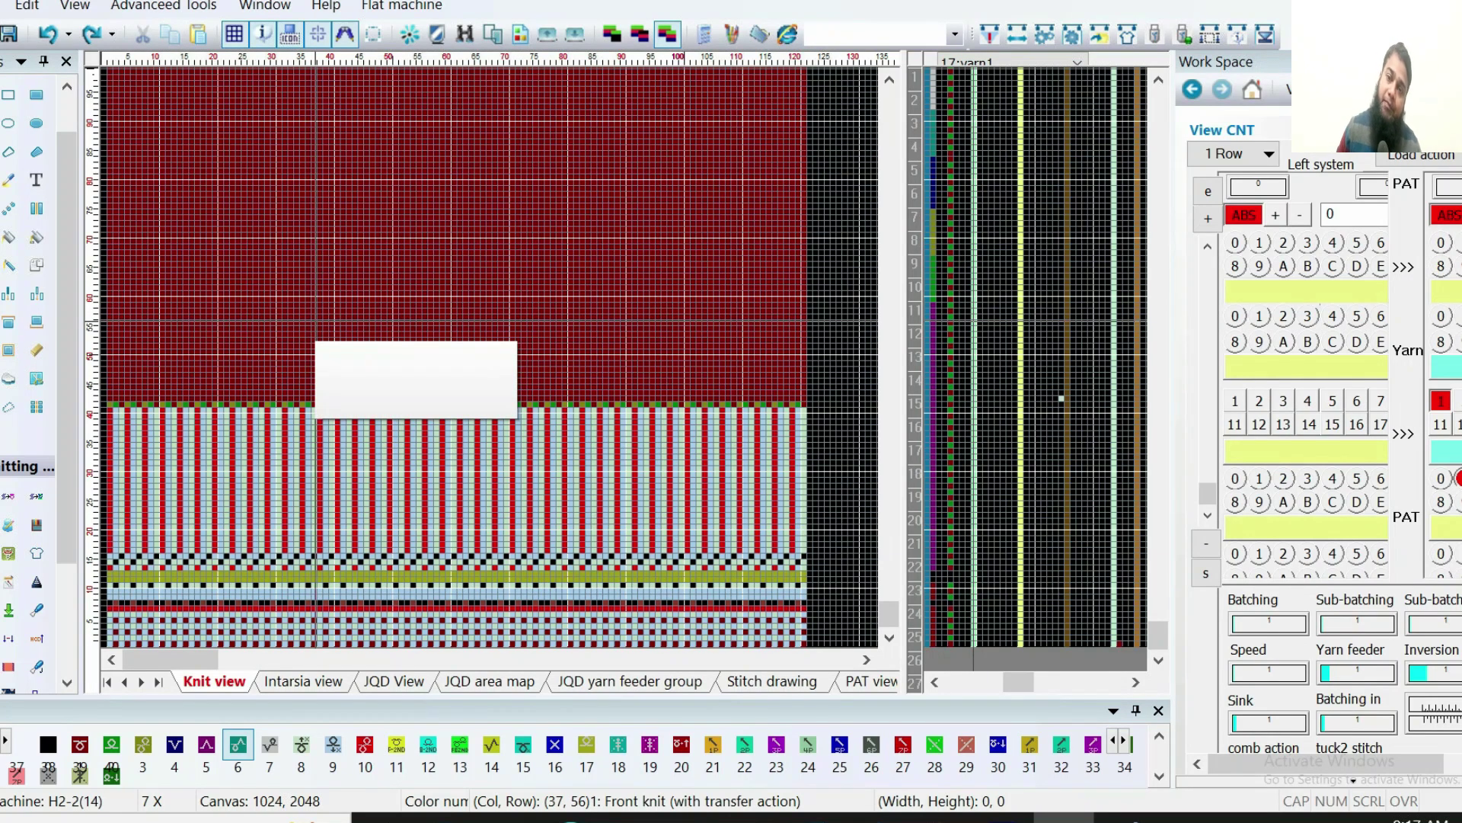
pyautogui.scroll(1, 314, 335)
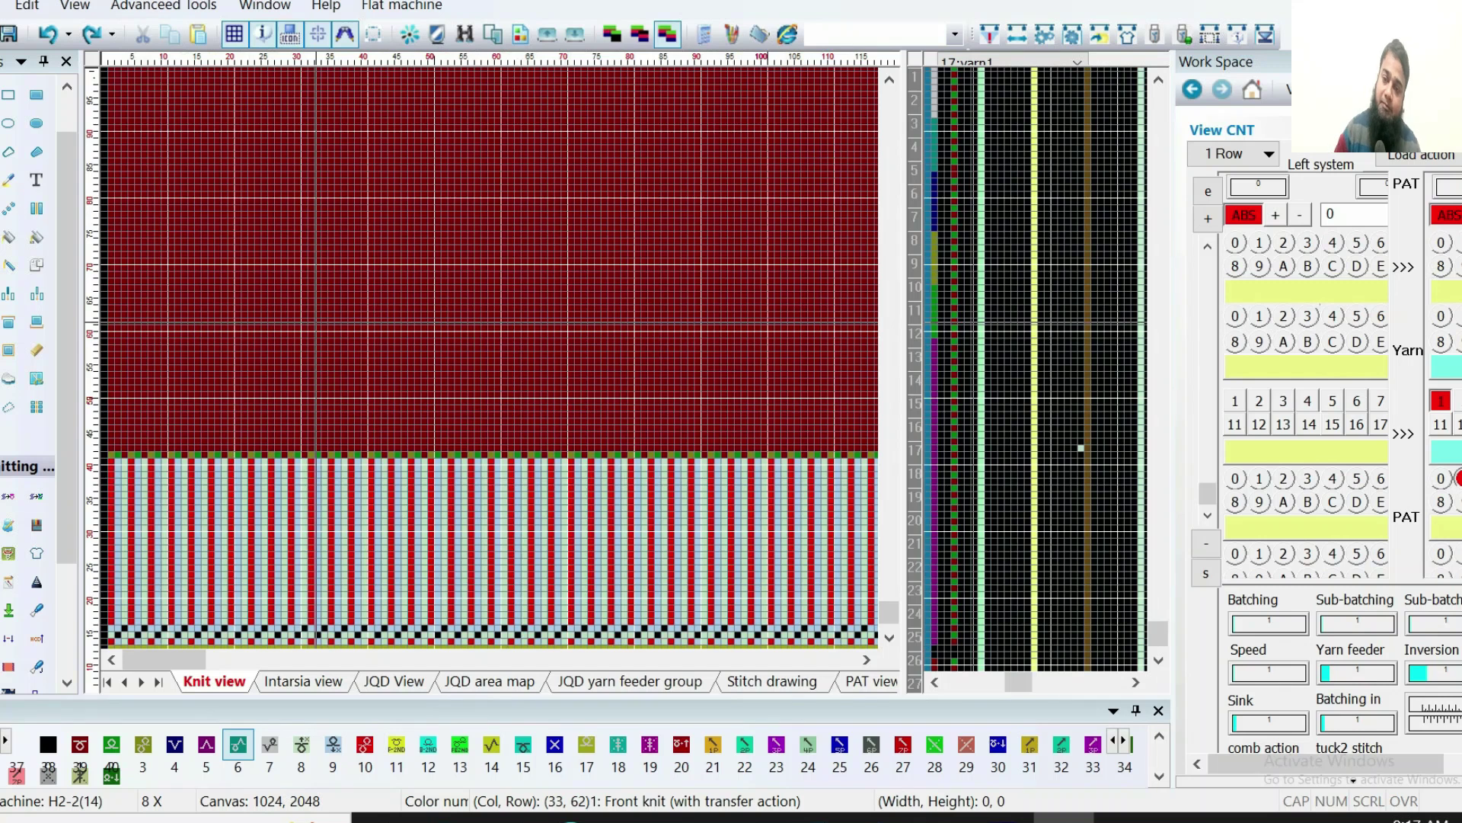